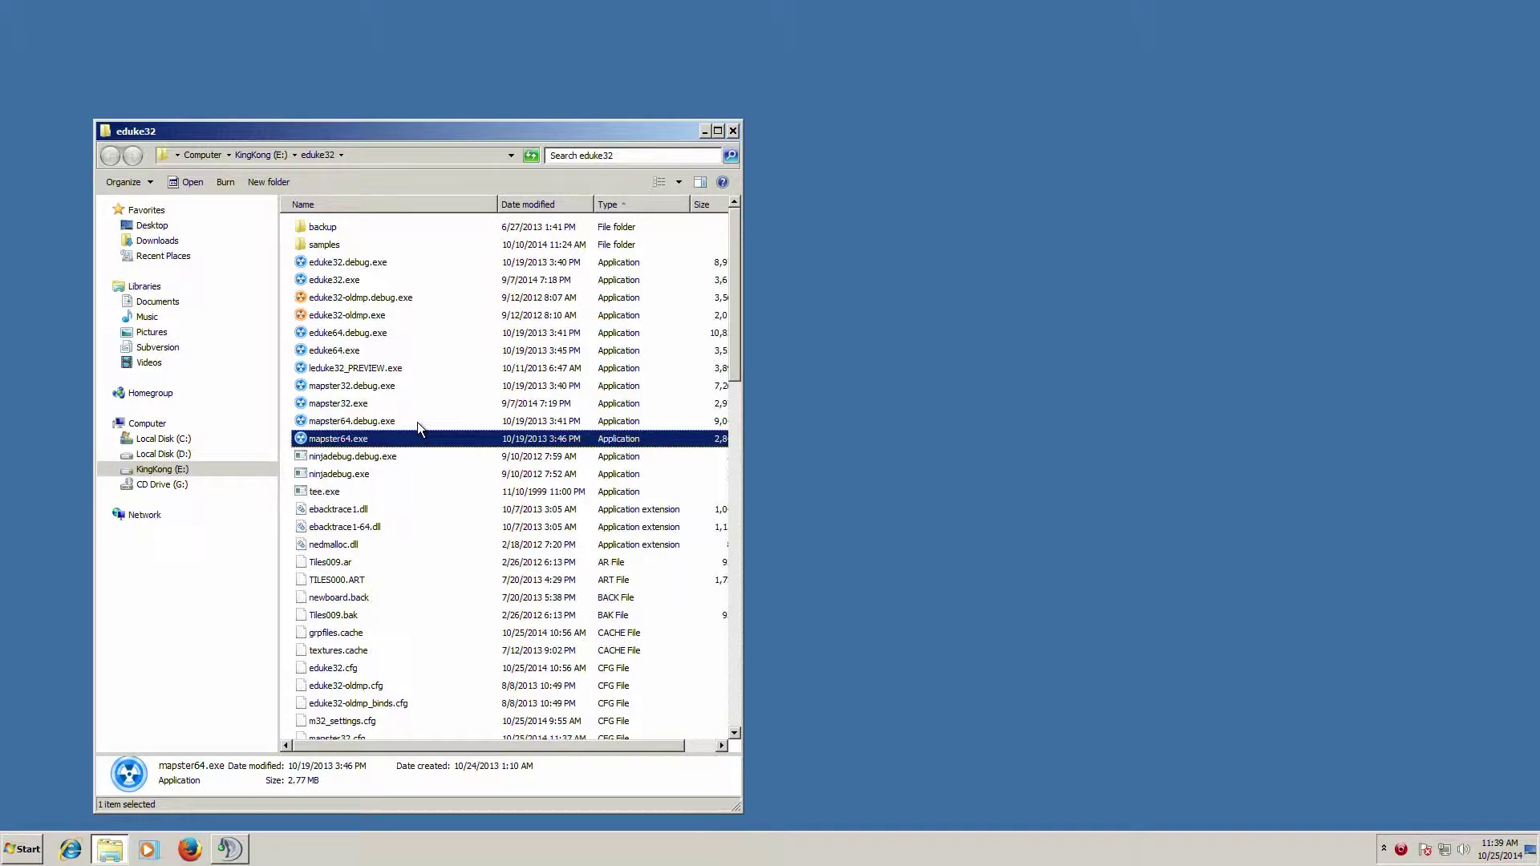
# Launch mapster64.exe from the eduke32 folder, minimize the folder window, and start the editor fullscreen at 1920 x 1080
pyautogui.click(350, 405)
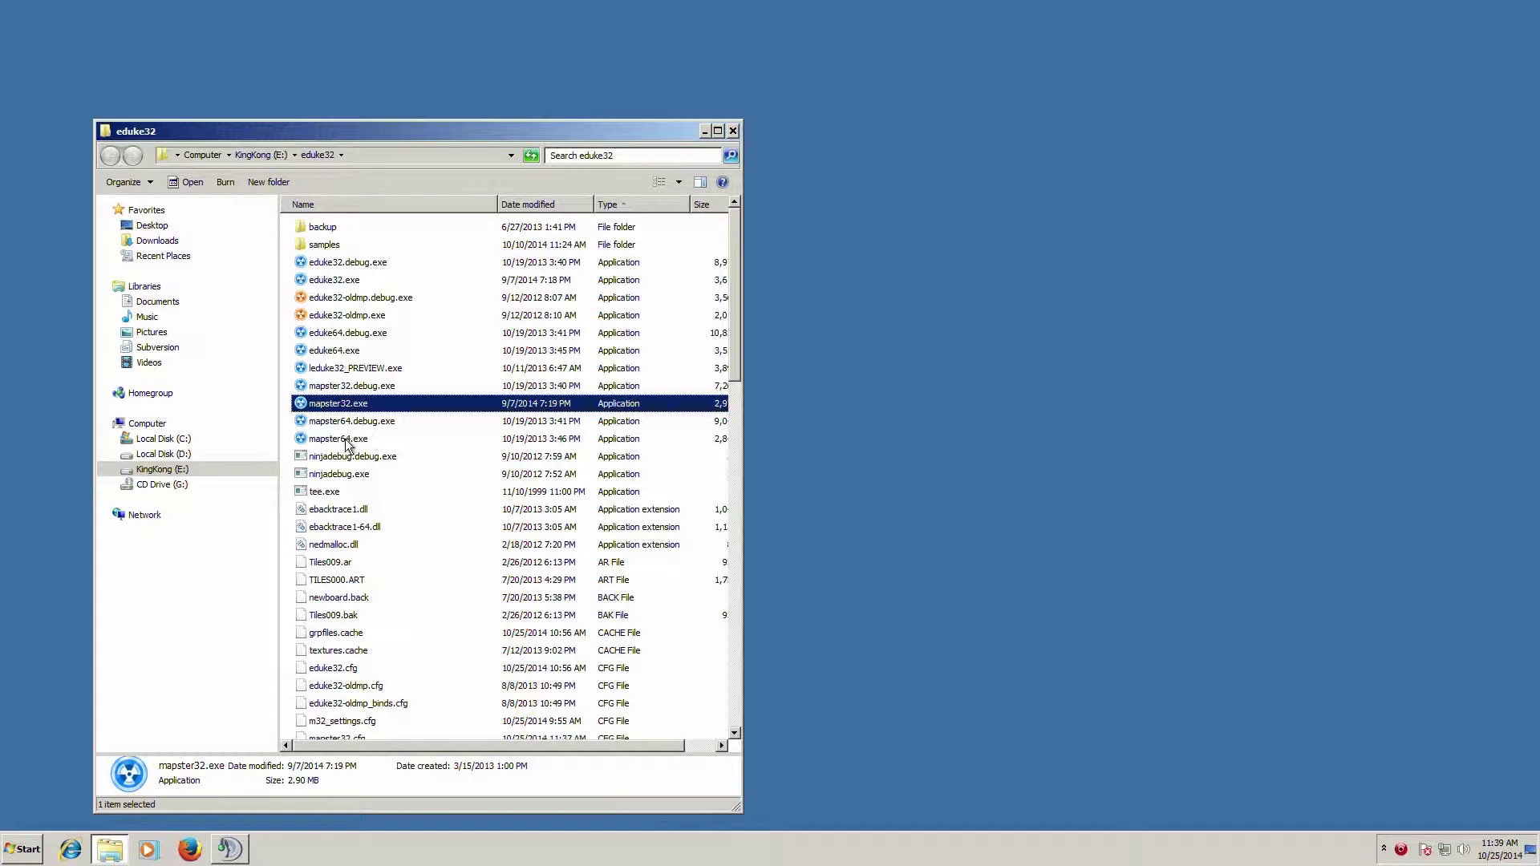
pyautogui.click(348, 440)
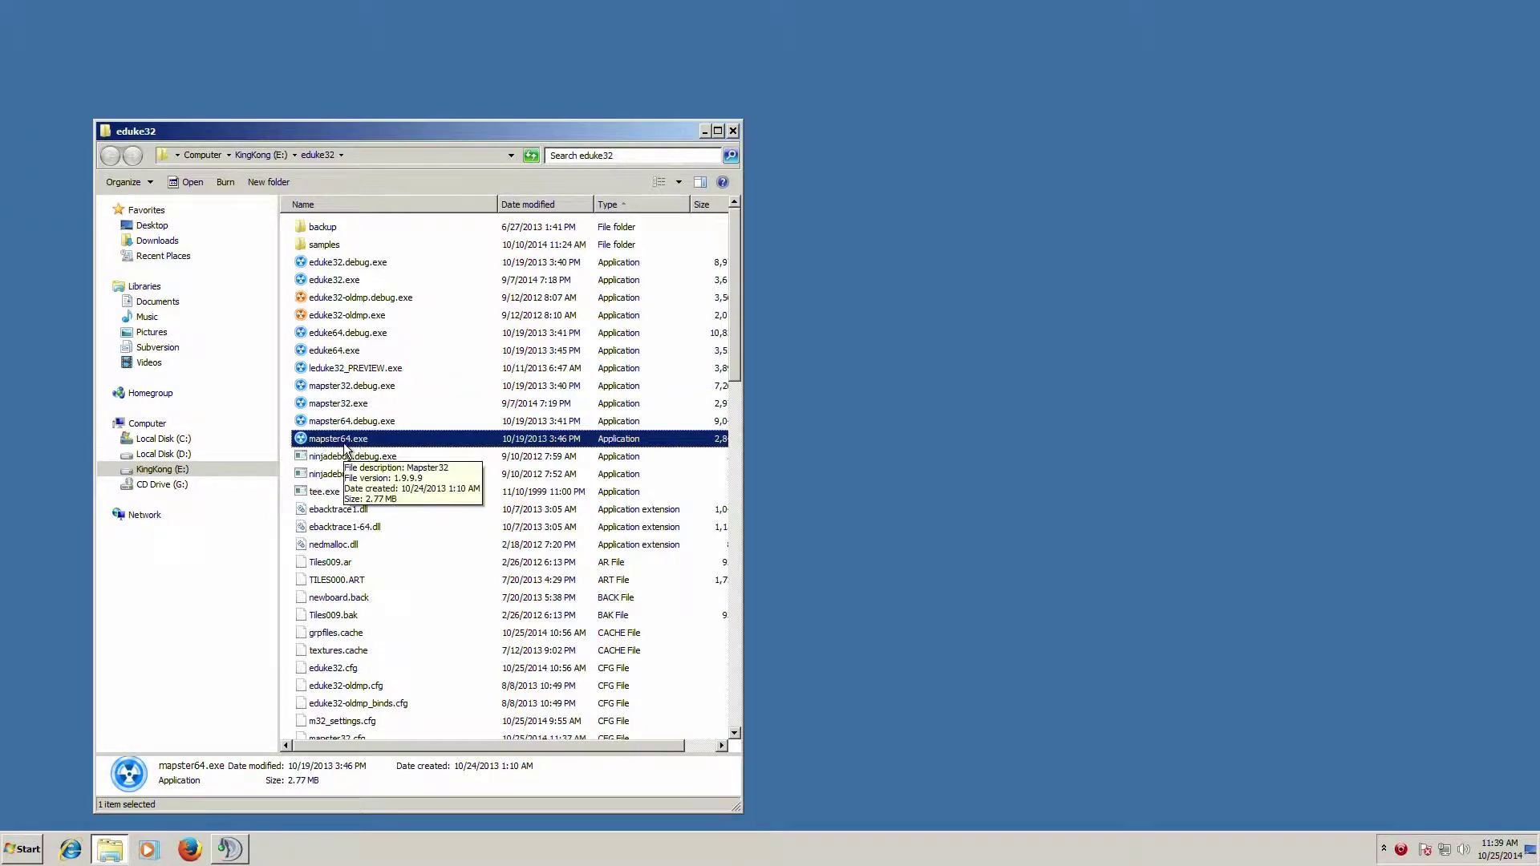
pyautogui.doubleClick(354, 443)
pyautogui.click(705, 132)
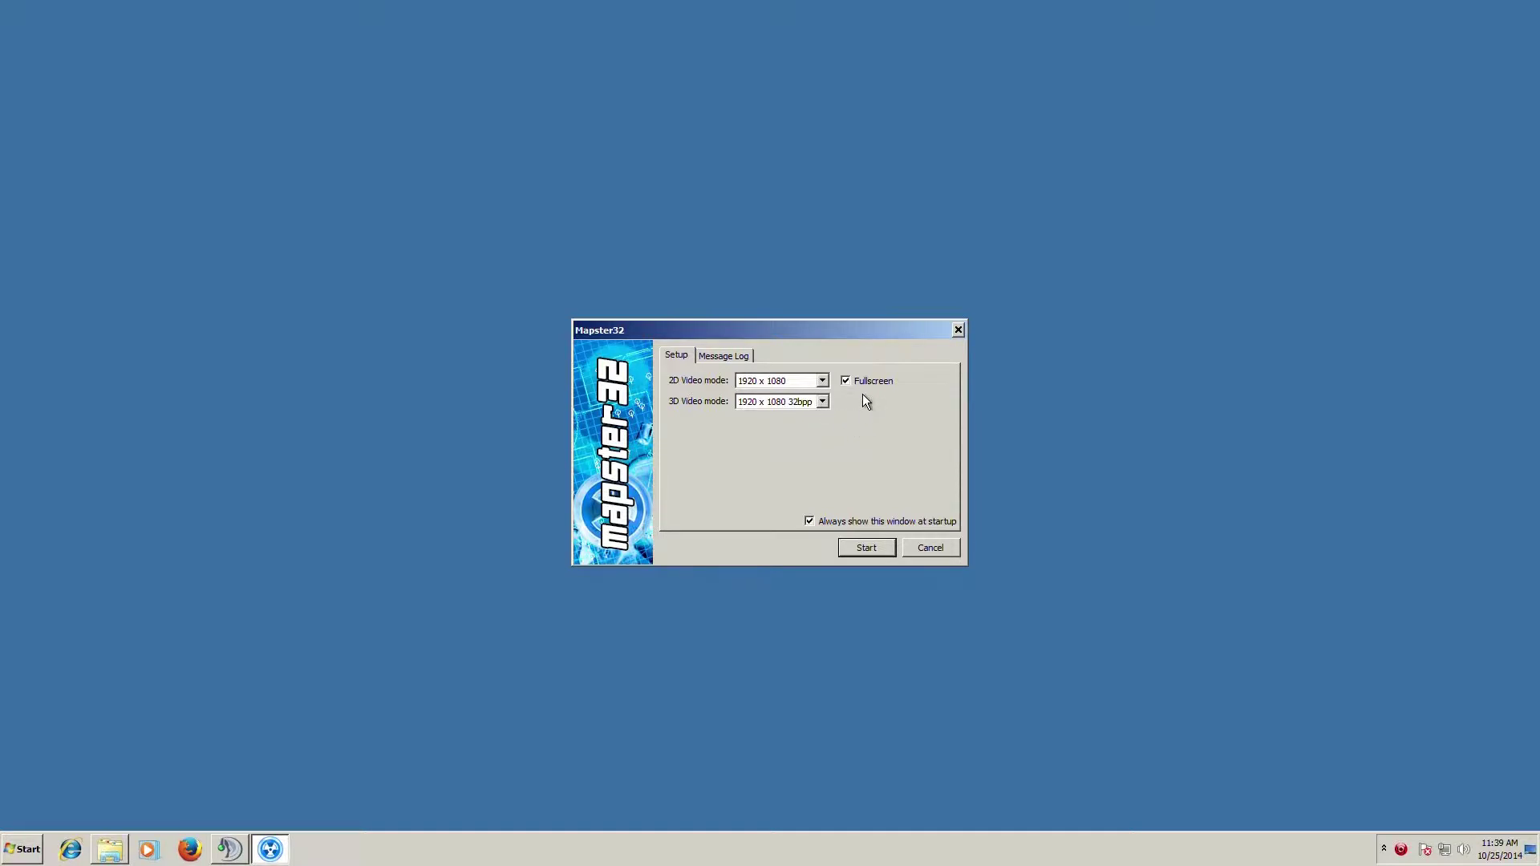
pyautogui.click(867, 548)
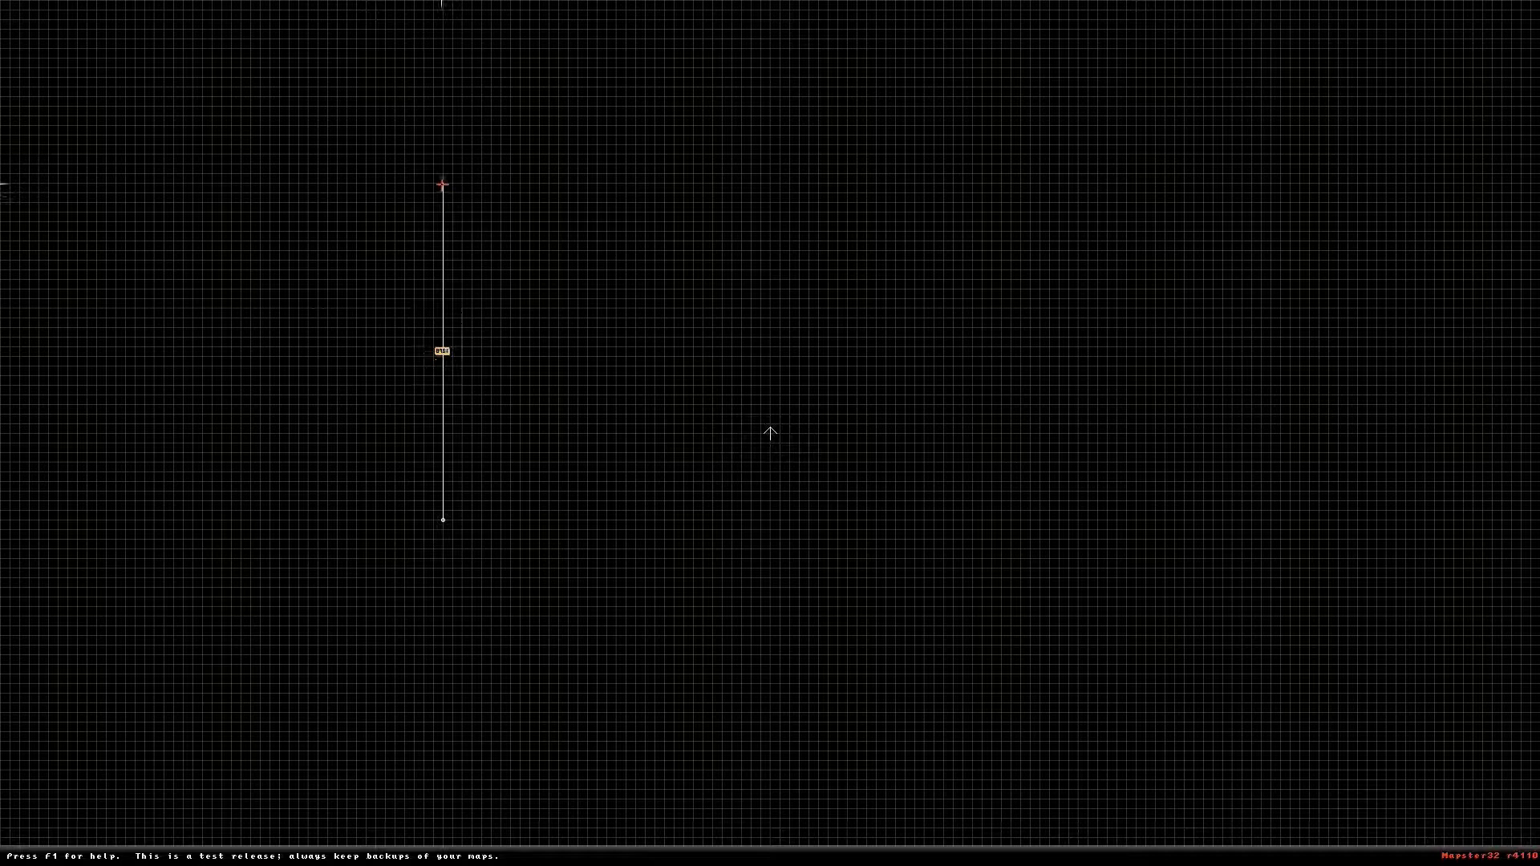
# Draw a large rectangular sector on the empty grid as the first room, closing it at its starting point
pyautogui.press('space')
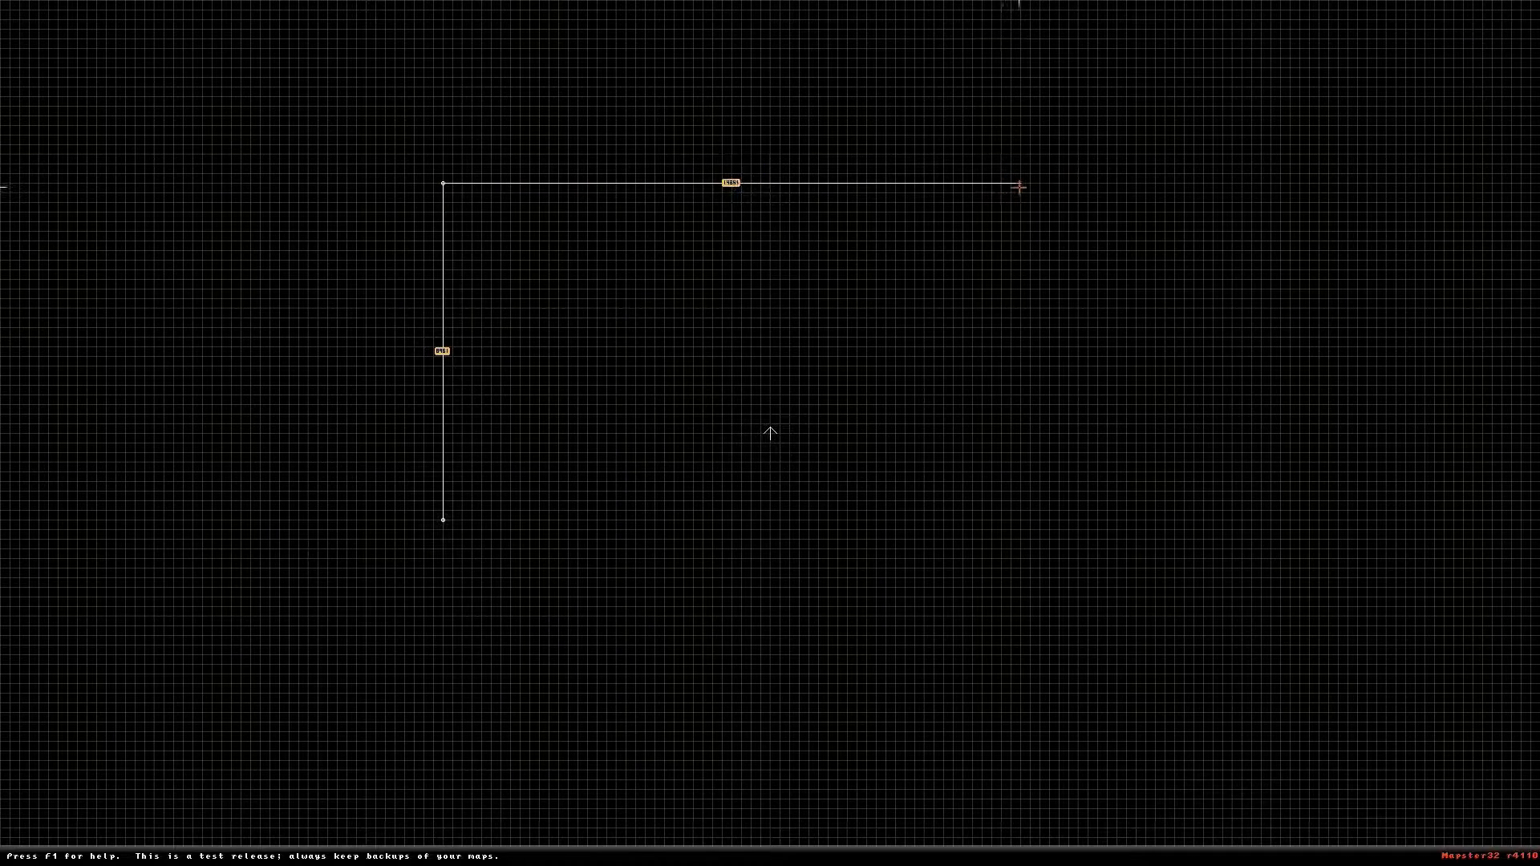
pyautogui.press('space')
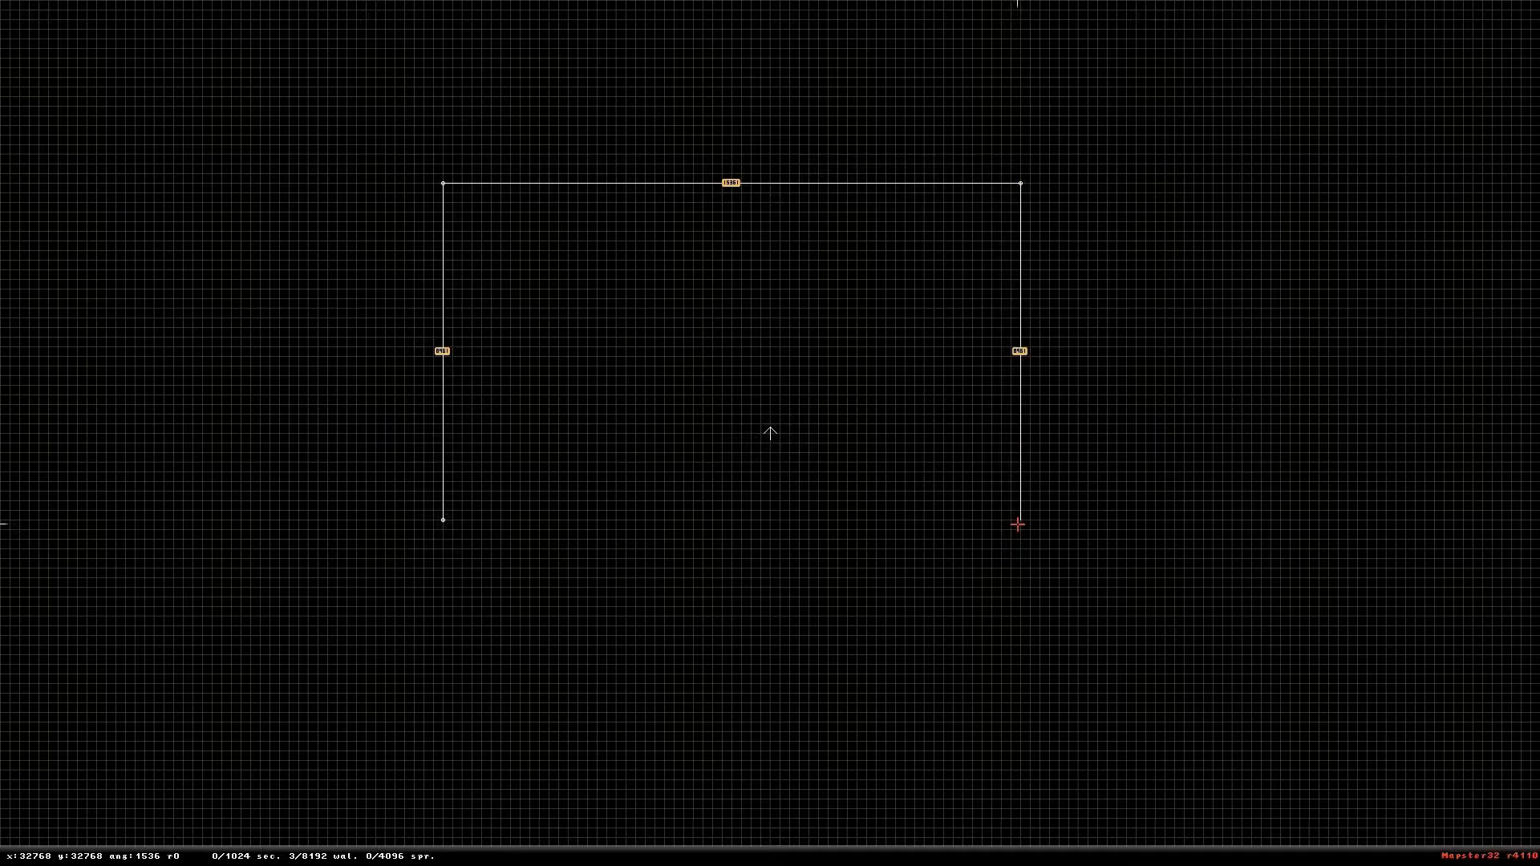
pyautogui.press('space')
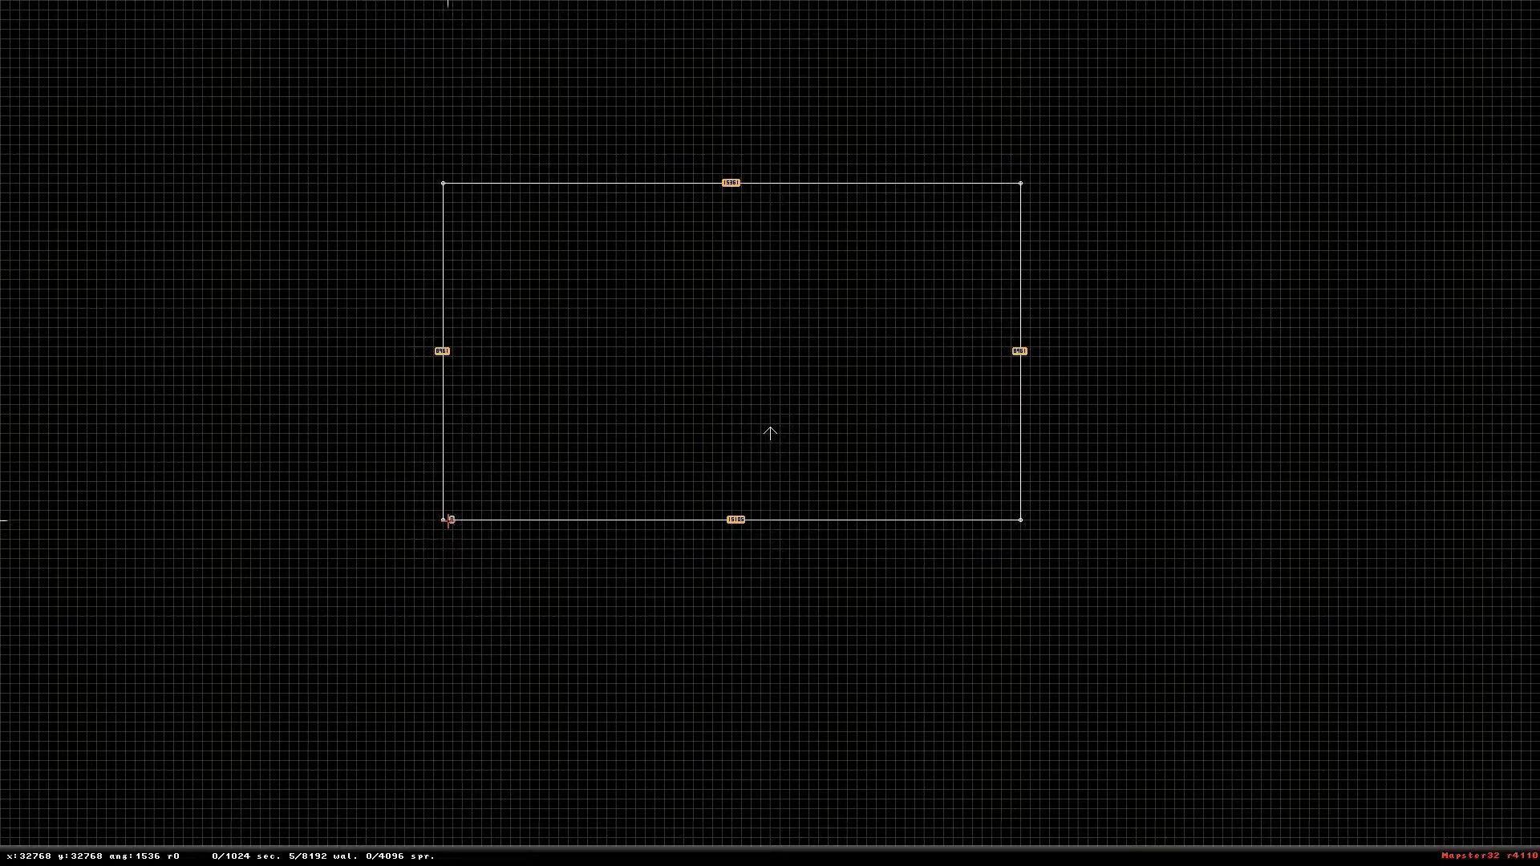
pyautogui.moveTo(696, 382); pyautogui.dragTo(770, 434, button='right')
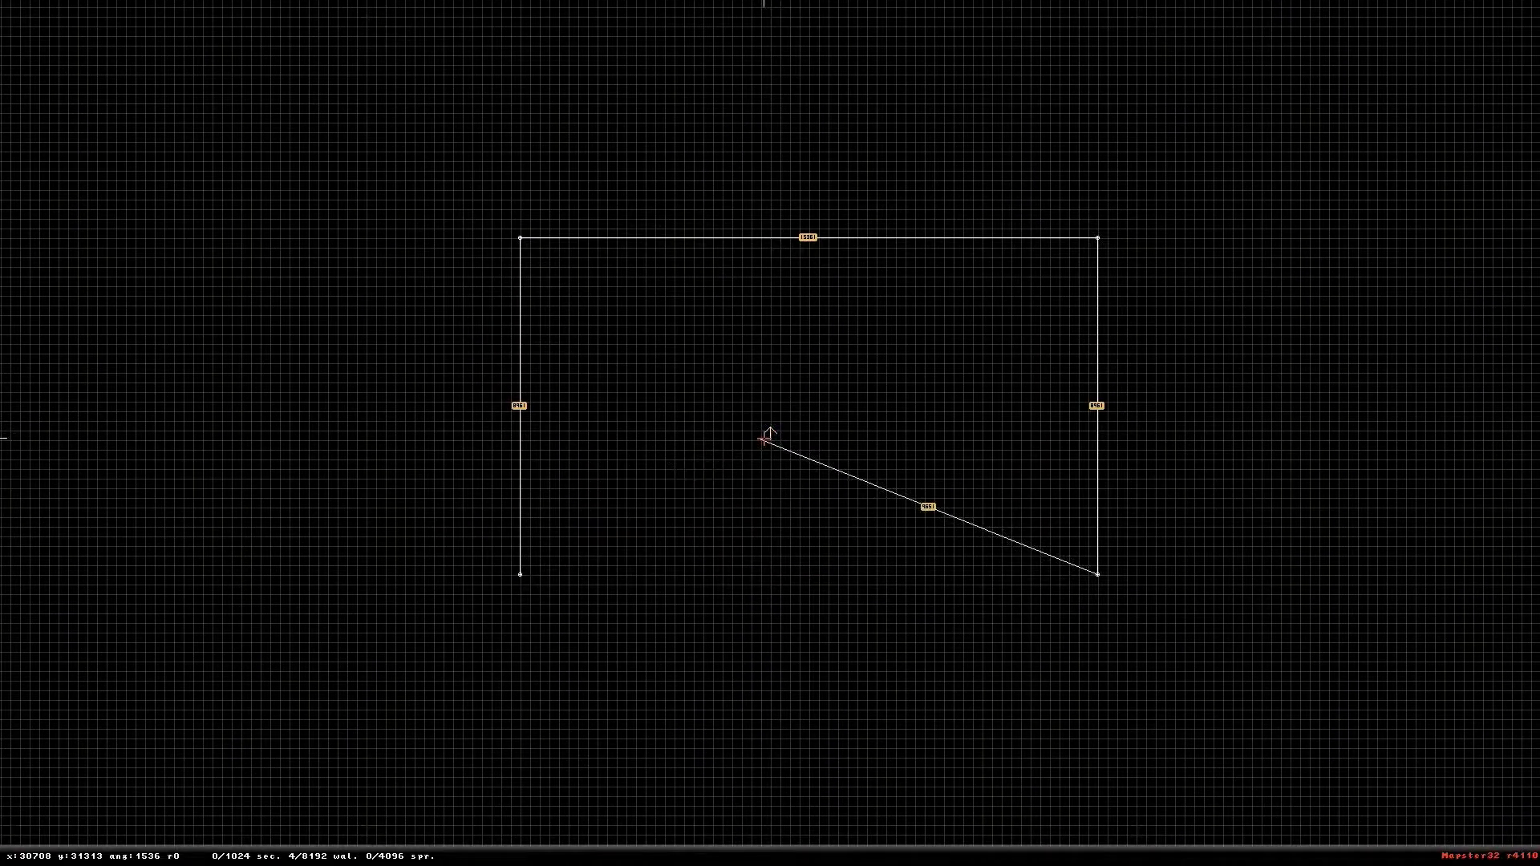
pyautogui.press('space')
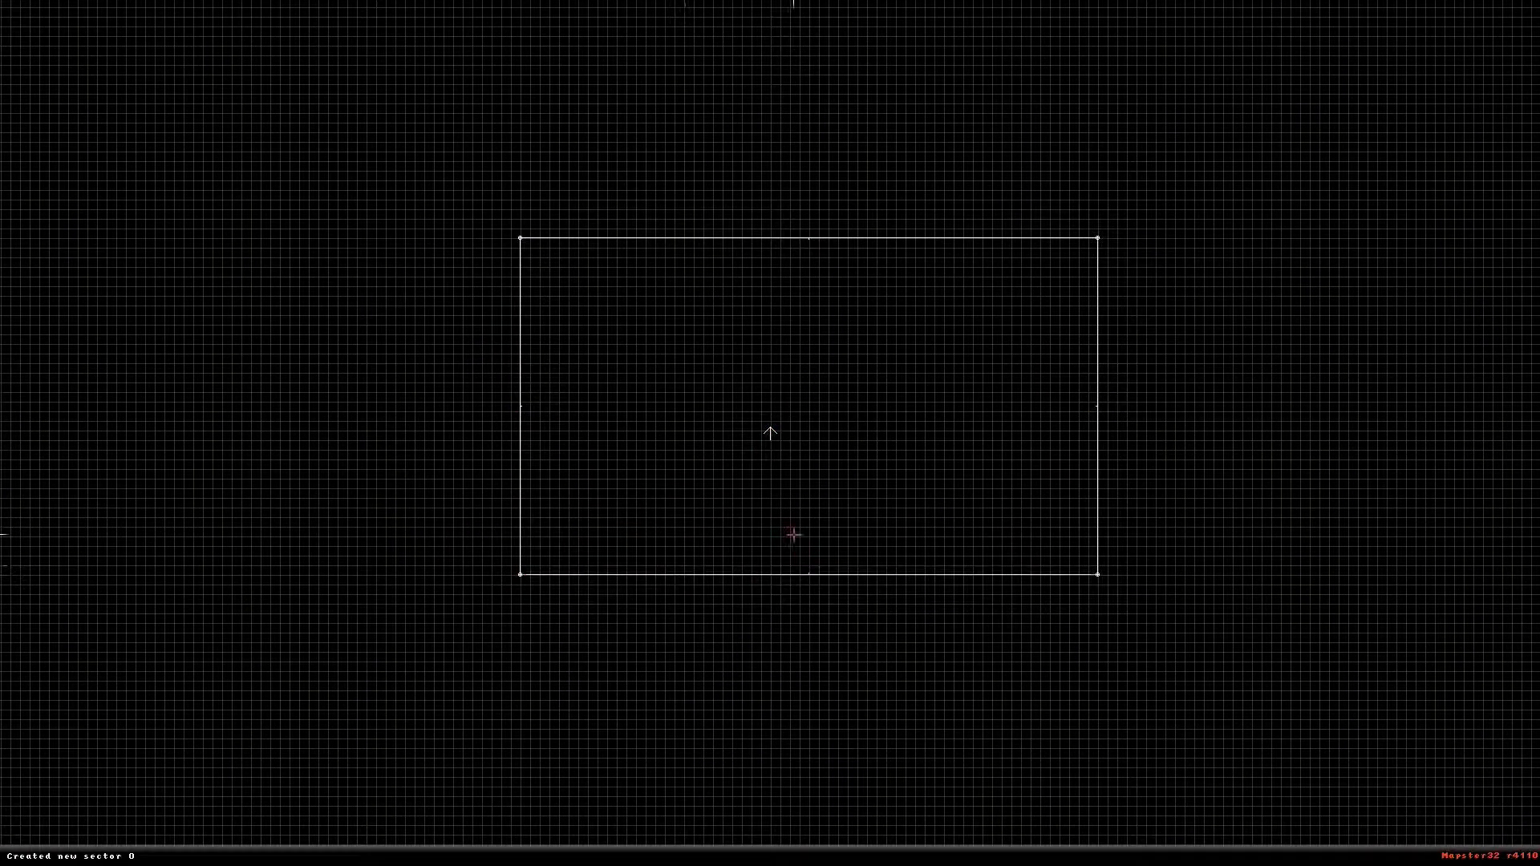
# Draw a second rectangular sector of the same size directly north of the first room, leaving a narrow gap between them
pyautogui.moveTo(802, 495); pyautogui.dragTo(770, 434, button='right')
pyautogui.press('space')
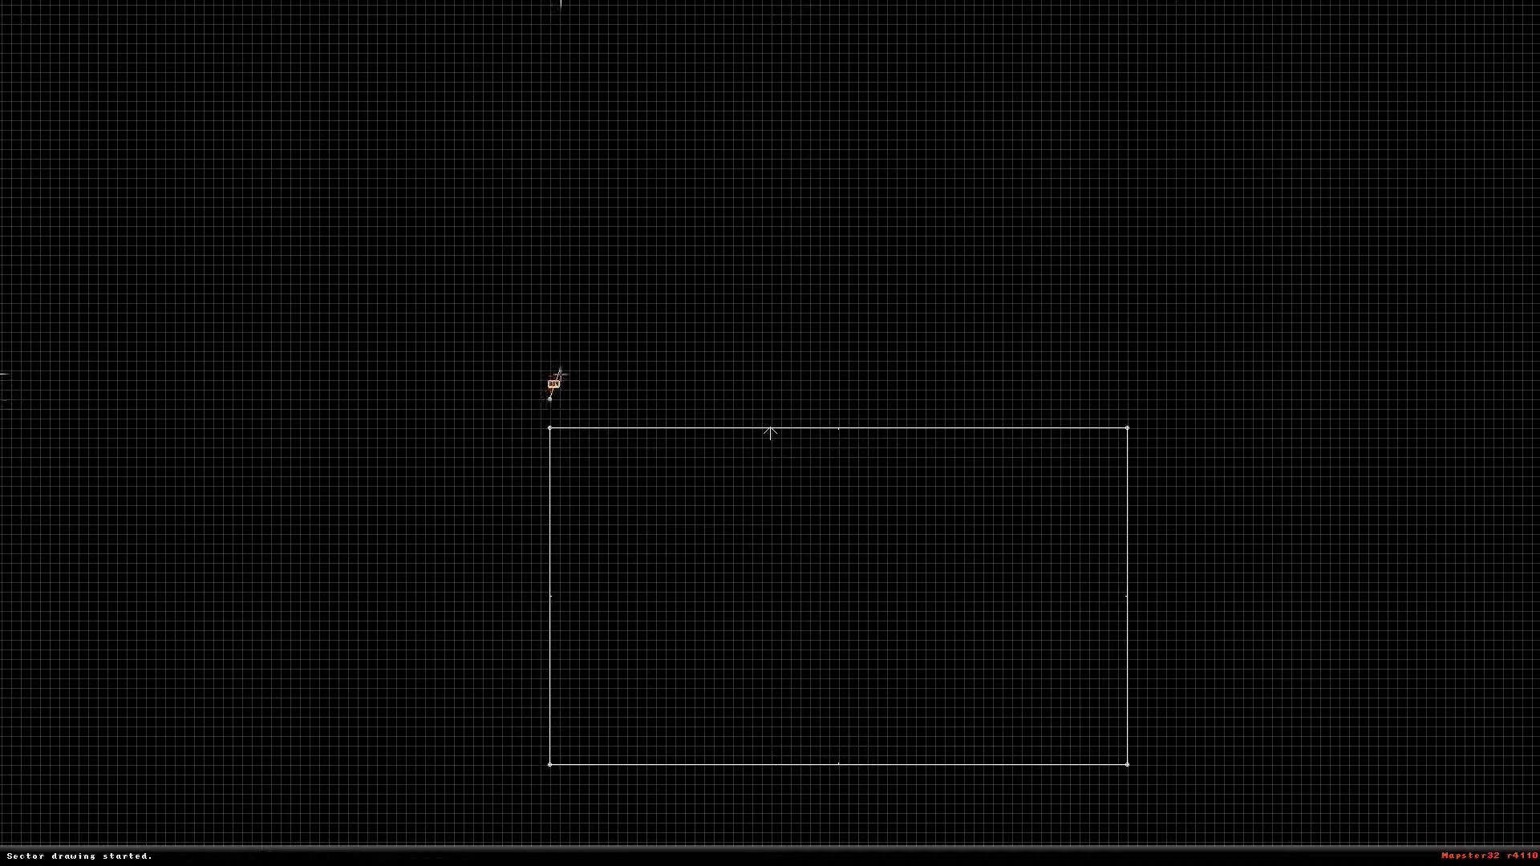
pyautogui.press('space')
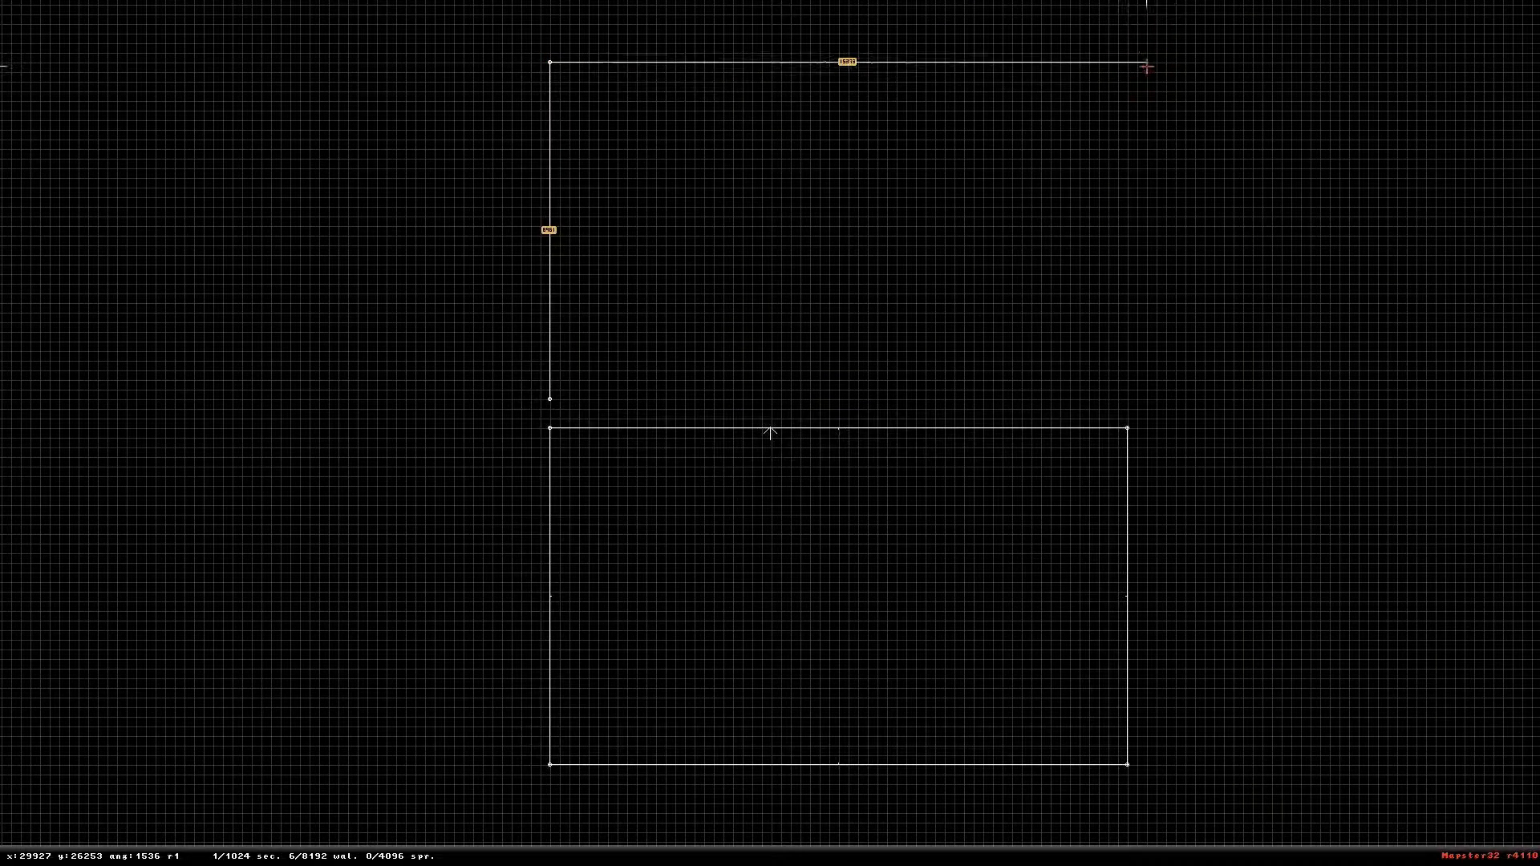
pyautogui.press('space')
pyautogui.press('space')
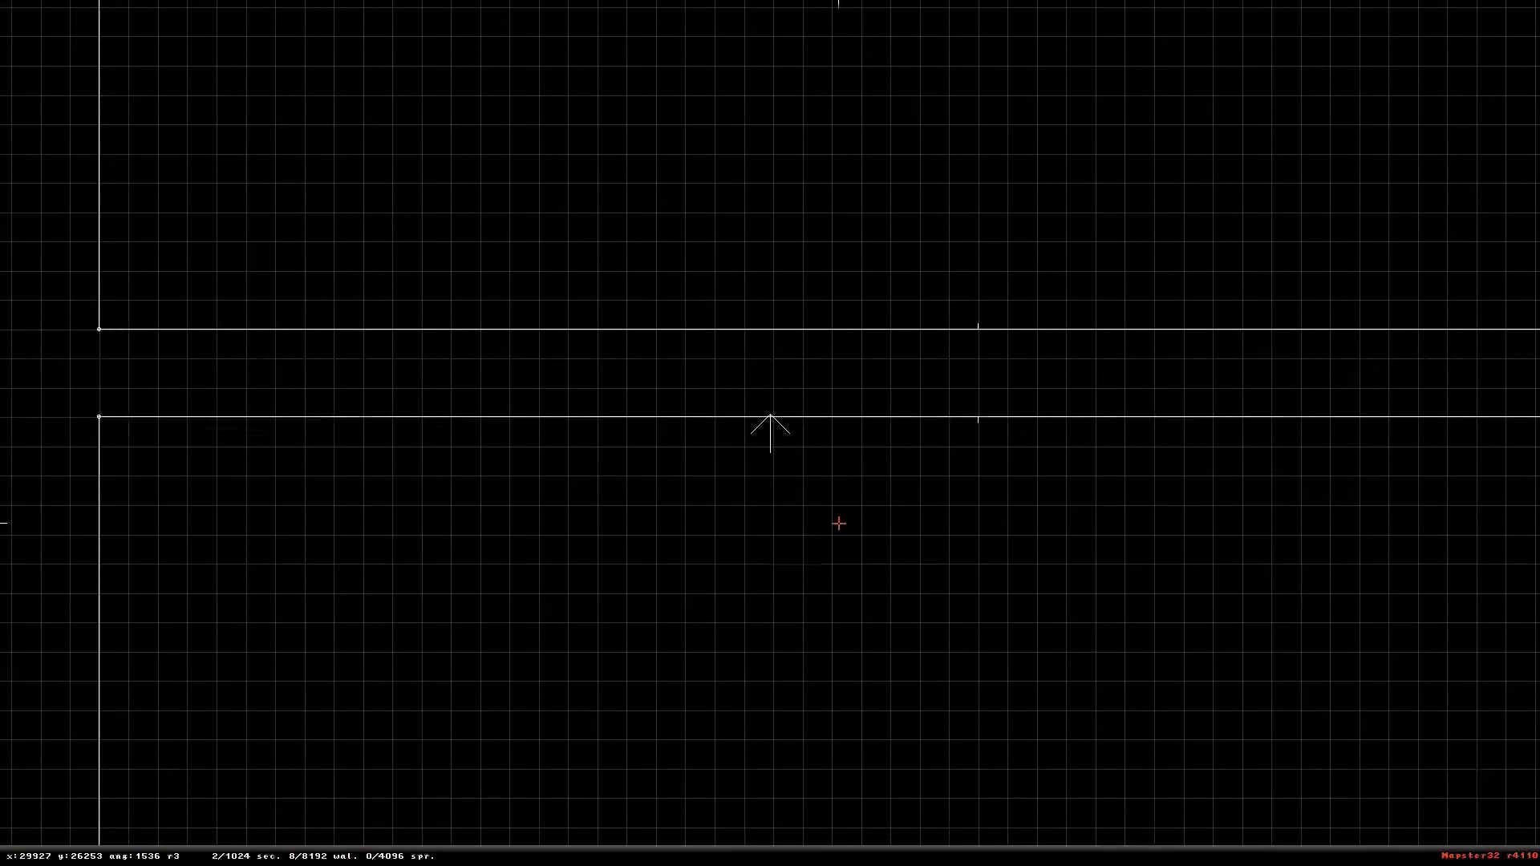
# Add matching points on the two facing walls and draw a doorway sector connecting the rooms across the gap
pyautogui.moveTo(839, 525); pyautogui.dragTo(770, 434, button='middle')
pyautogui.press('Up')
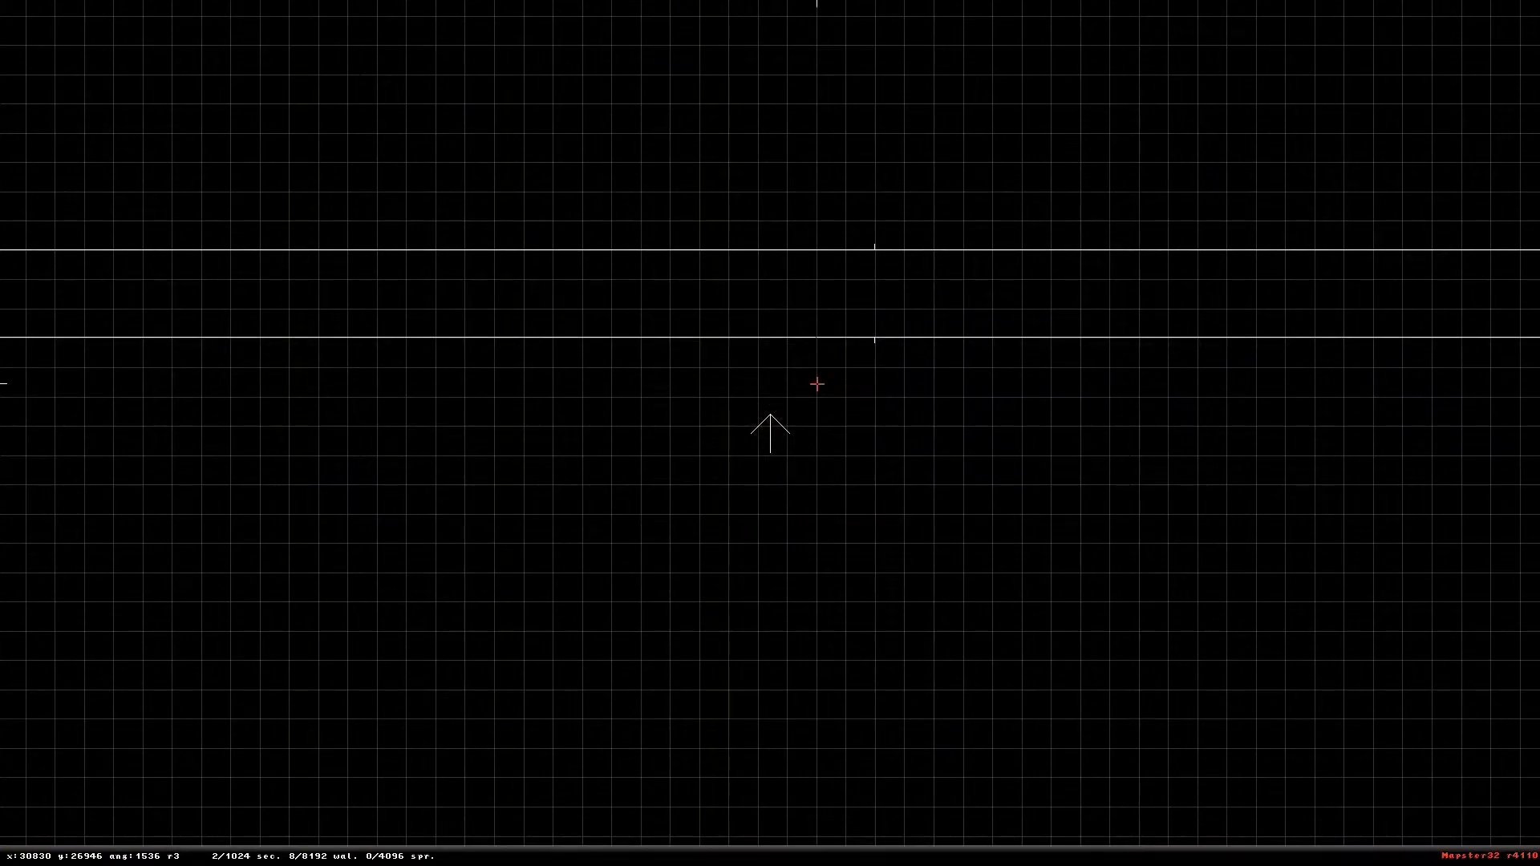
pyautogui.scroll(-3, 770, 434)
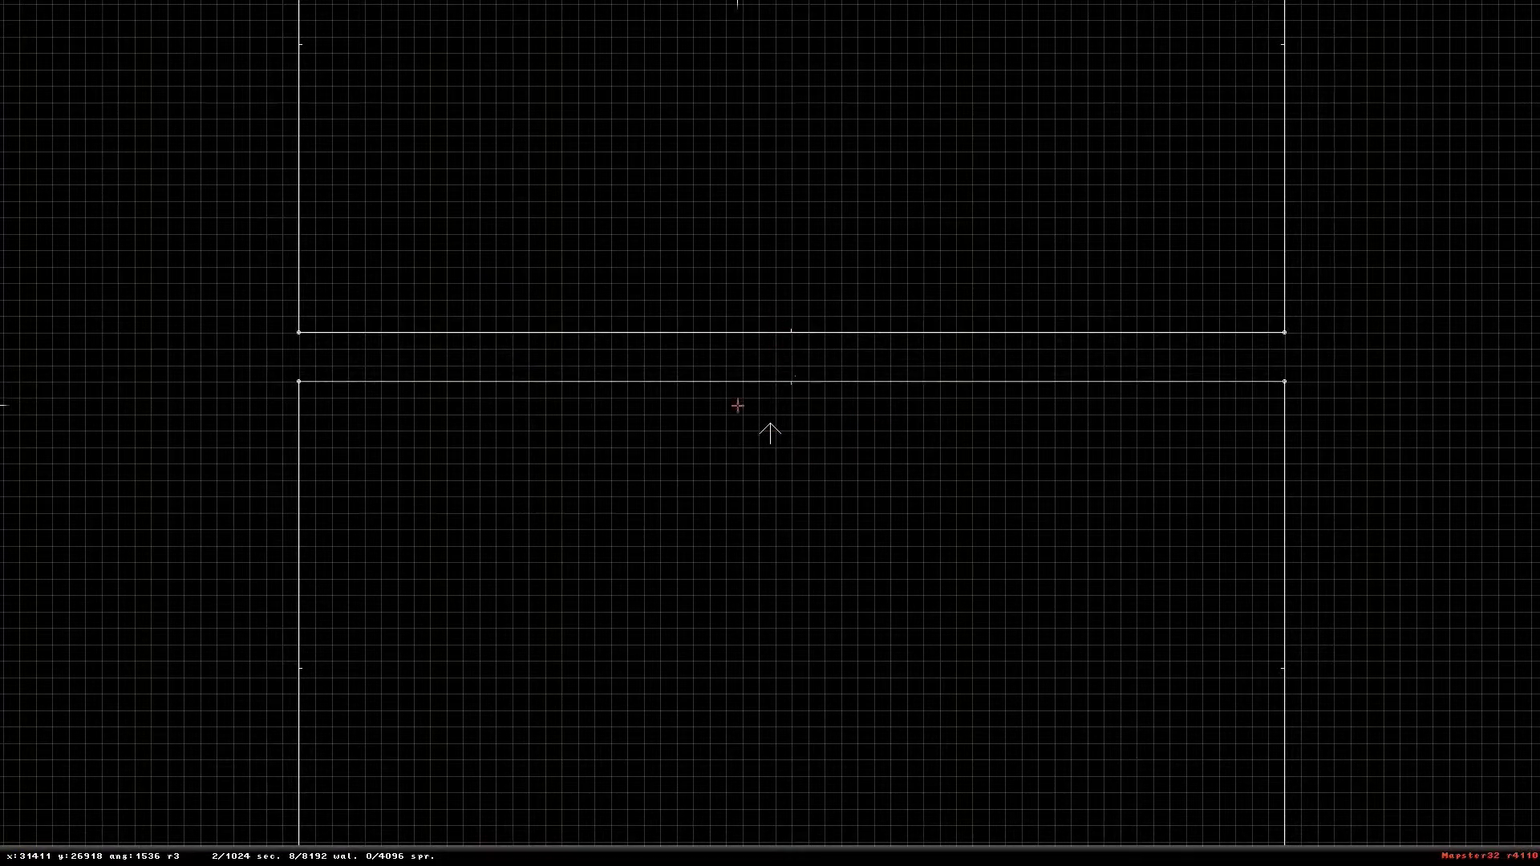
pyautogui.scroll(2, 742, 390)
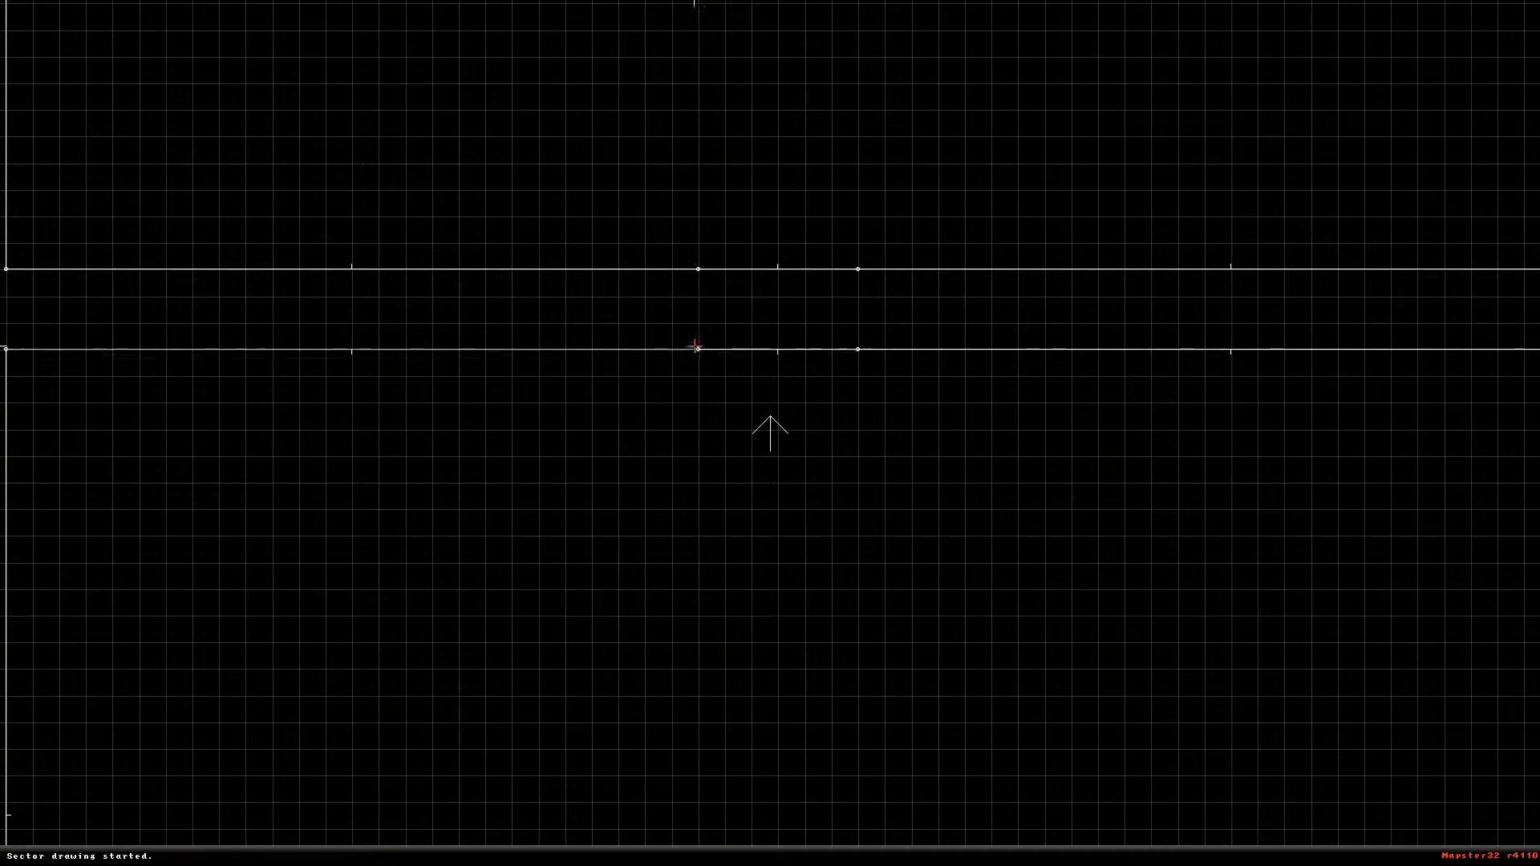
pyautogui.press('space')
pyautogui.press('space')
pyautogui.press('space')
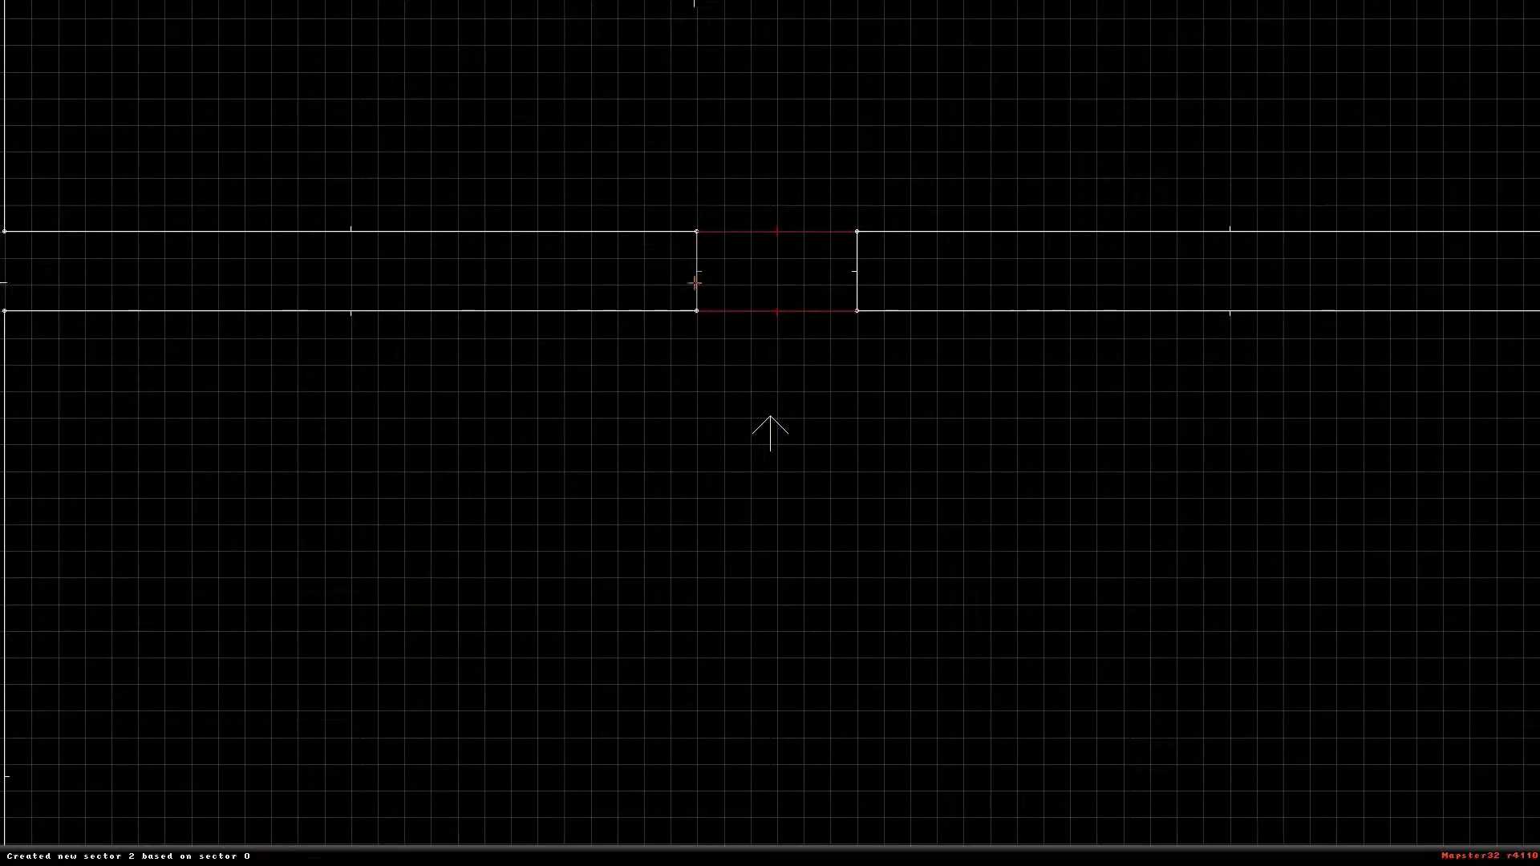
# Insert two points on each side wall of the doorway and split it into three parallel sectors
pyautogui.press('Insert')
pyautogui.press('Up')
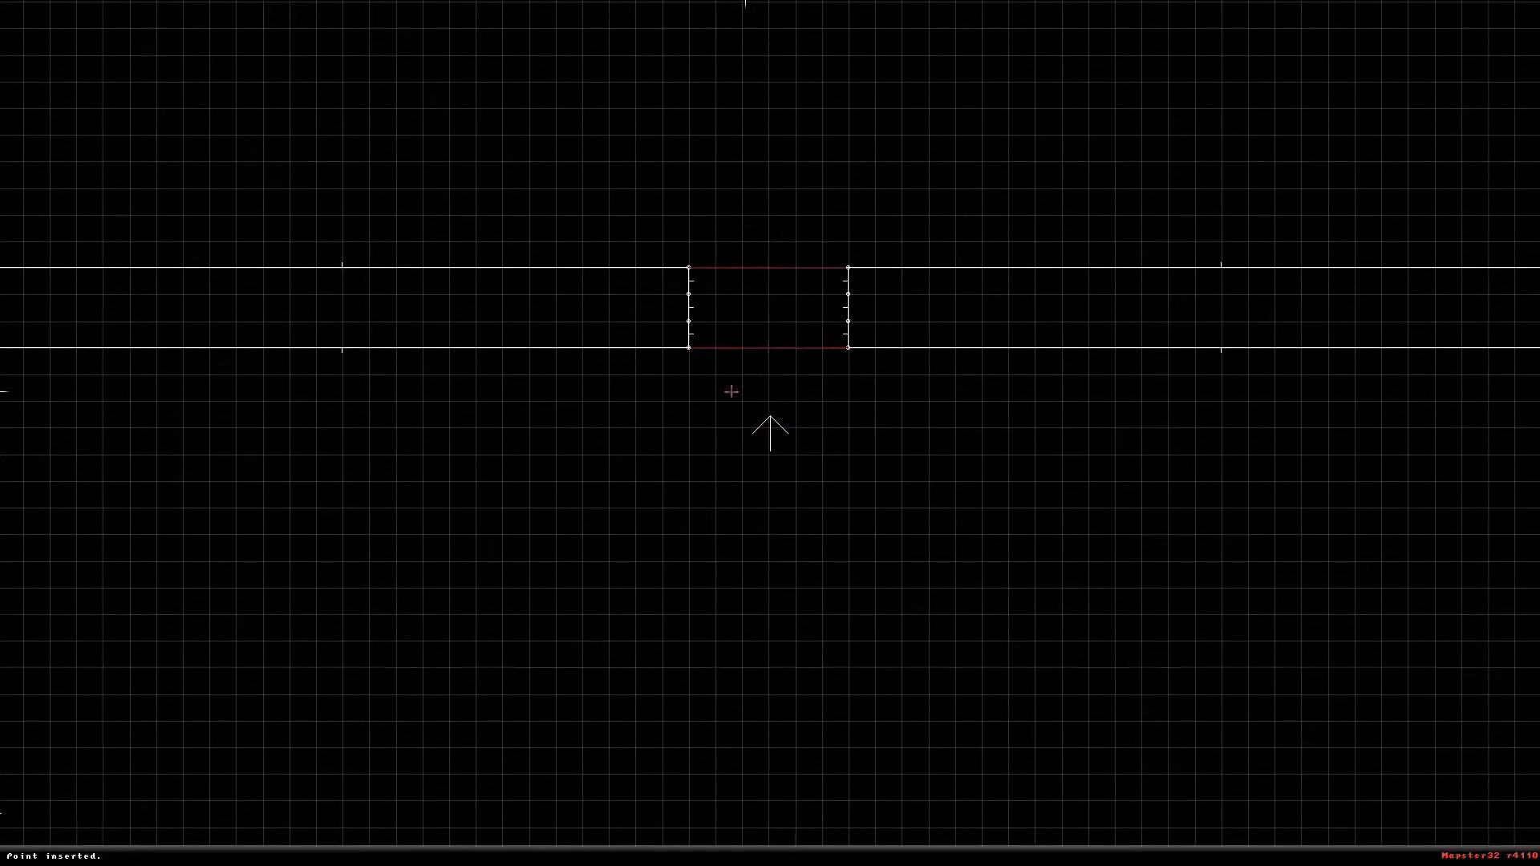
pyautogui.press('space')
pyautogui.press('space')
pyautogui.press('space')
pyautogui.press('space')
# Narrow the doorway by moving all the points on its west side inward by one grid square
pyautogui.moveTo(819, 439); pyautogui.dragTo(815, 364, button='right')
pyautogui.scroll(3, 765, 432)
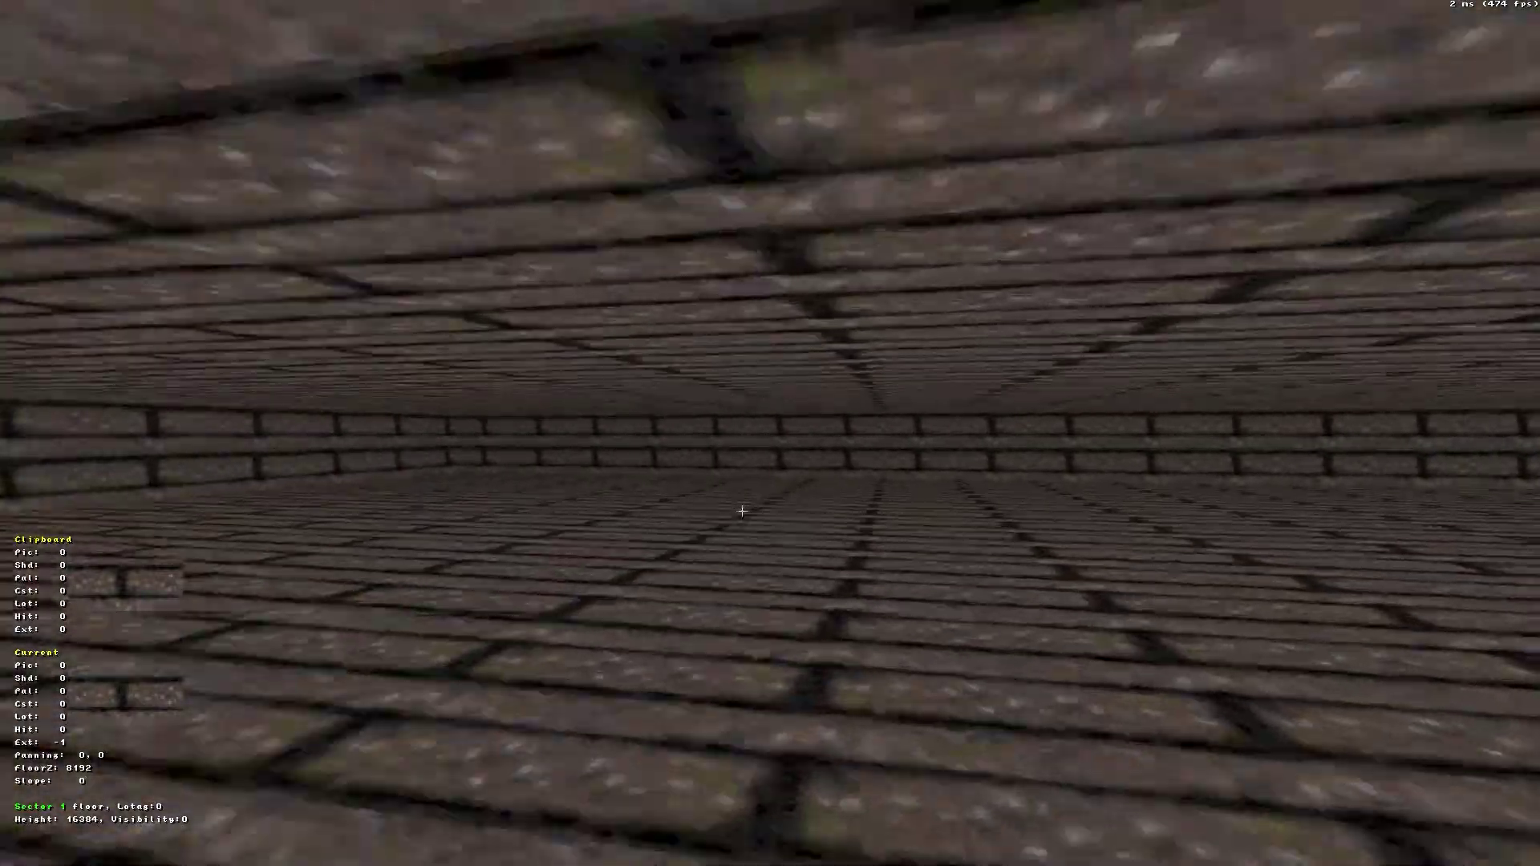
pyautogui.press('Down')
pyautogui.press('Right')
pyautogui.press('Down')
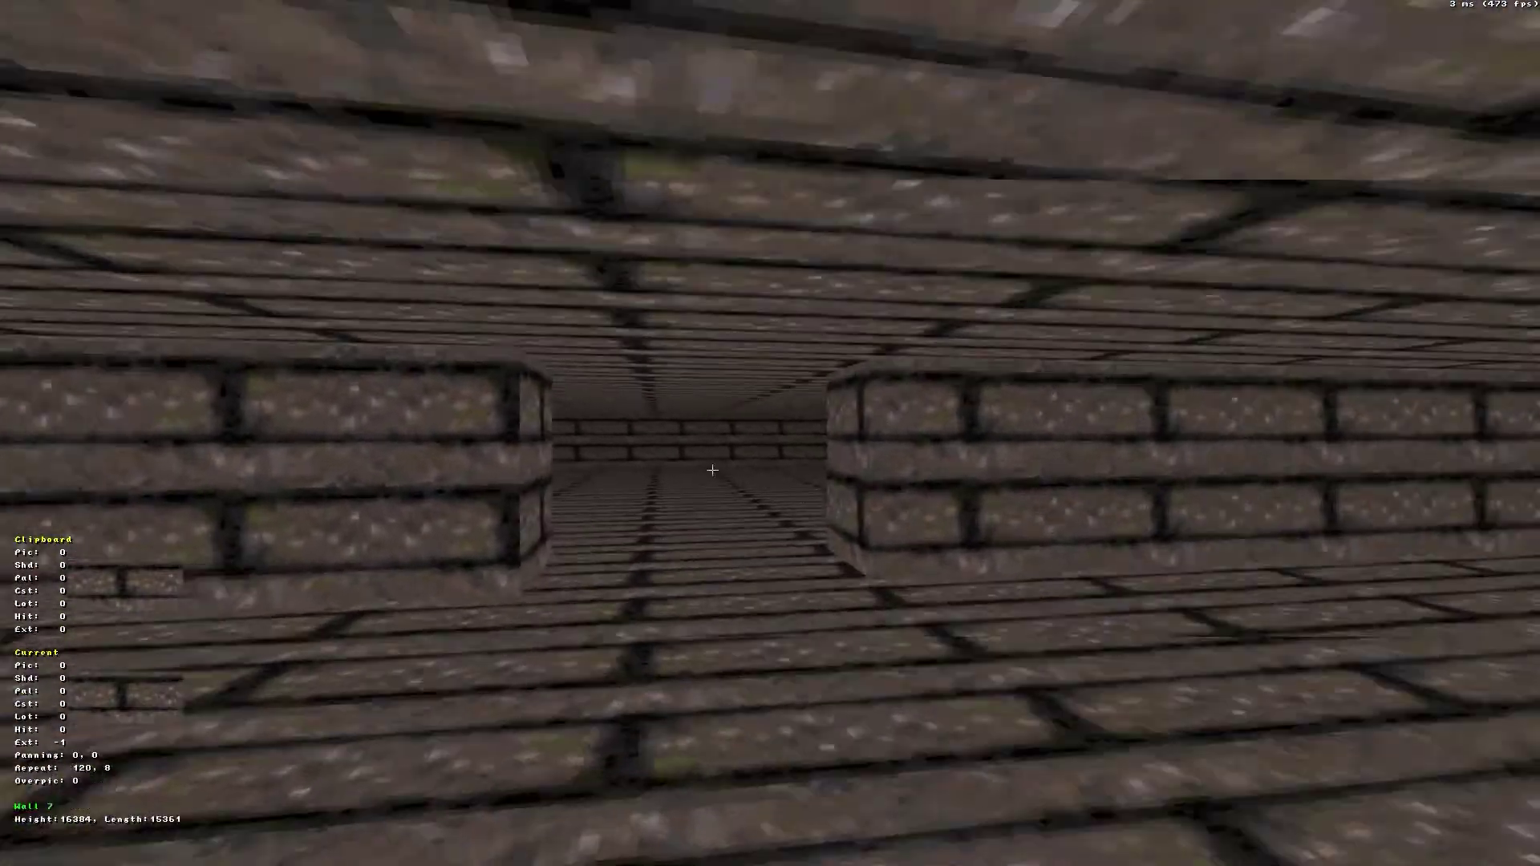
pyautogui.press('Return')
pyautogui.press('a')
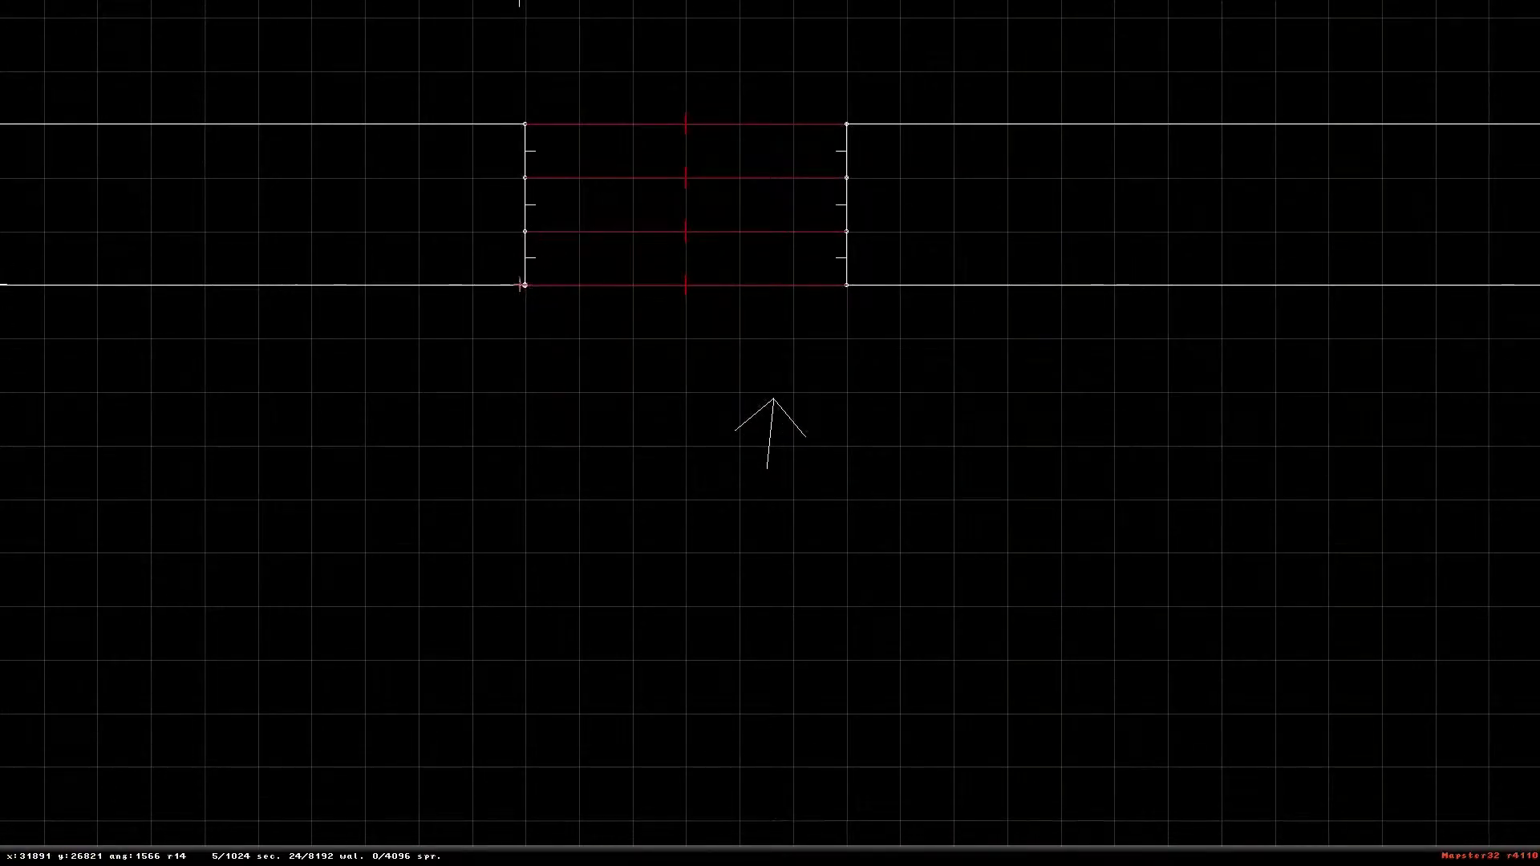
pyautogui.moveTo(520, 285); pyautogui.dragTo(569, 281)
pyautogui.moveTo(531, 231); pyautogui.dragTo(573, 231)
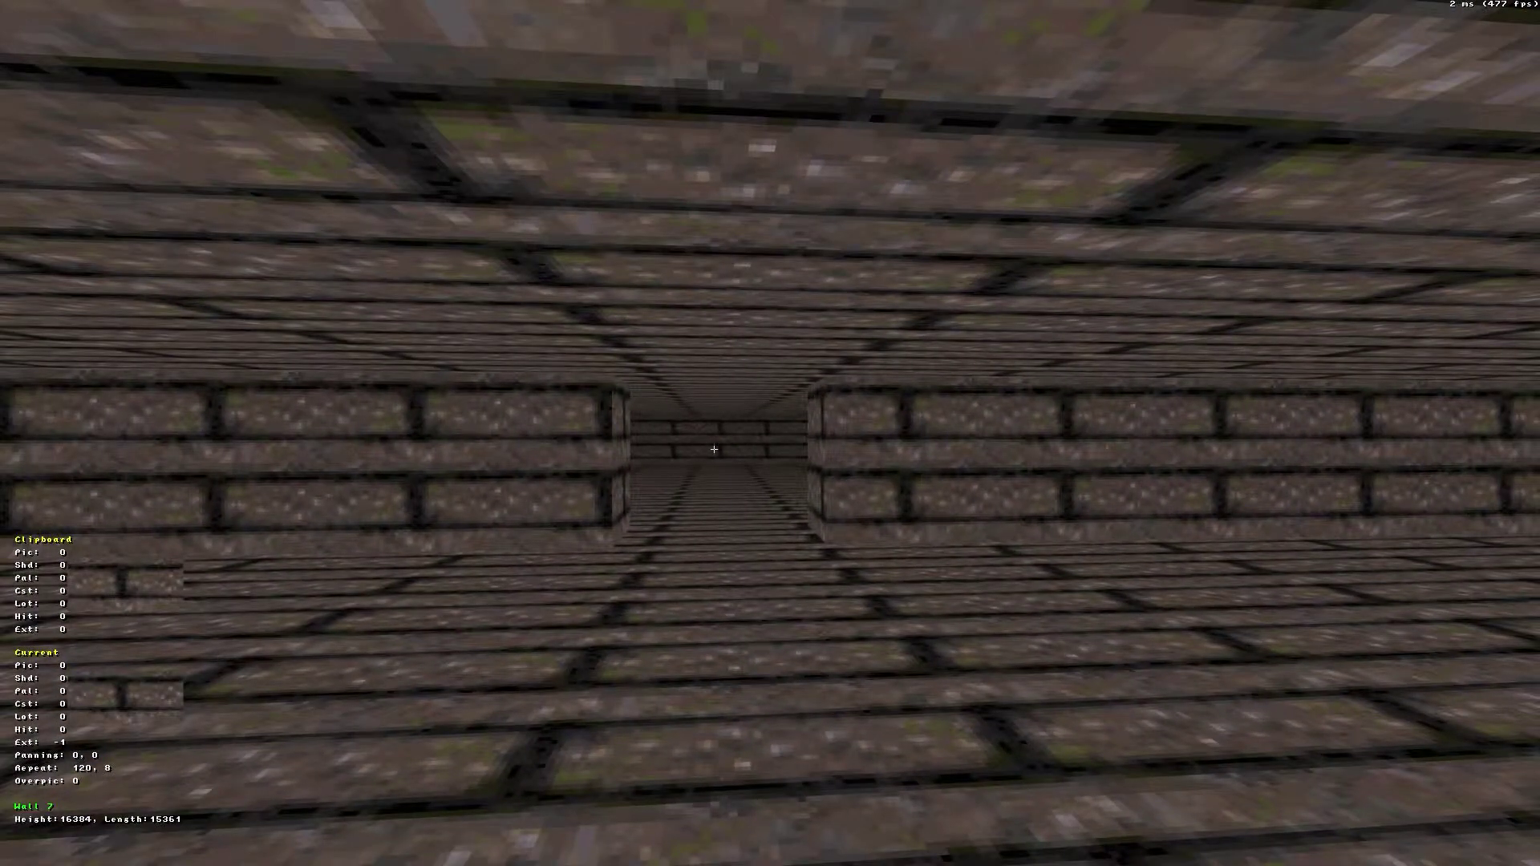
# Inspect the narrowed doorway and its side walls in the 3D view and on the 2D map
pyautogui.press('Up')
pyautogui.press('Return')
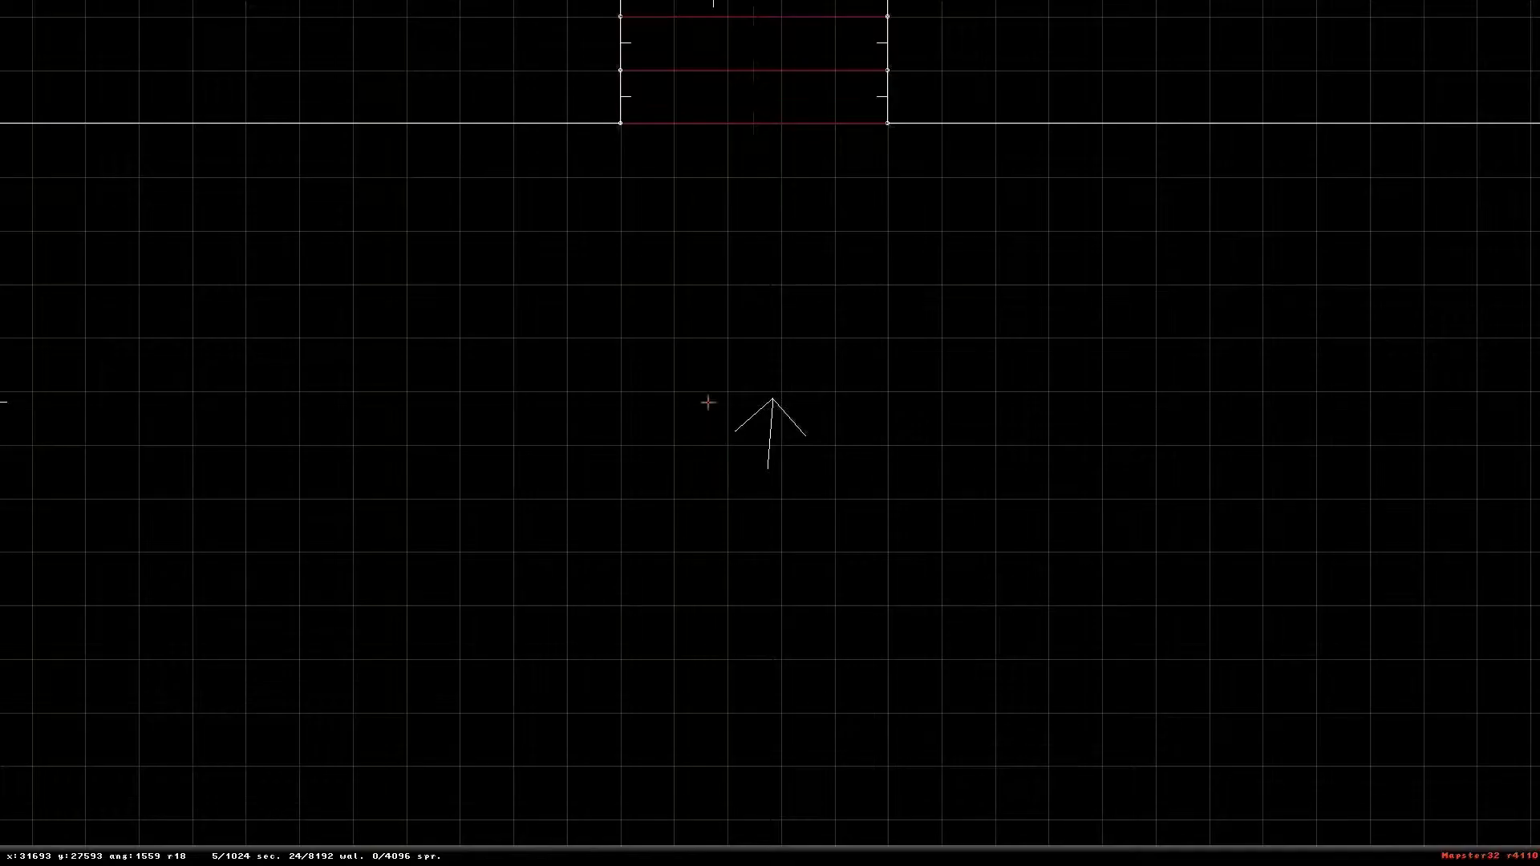
pyautogui.moveTo(686, 258); pyautogui.dragTo(693, 318, button='right')
pyautogui.scroll(-5, 692, 319)
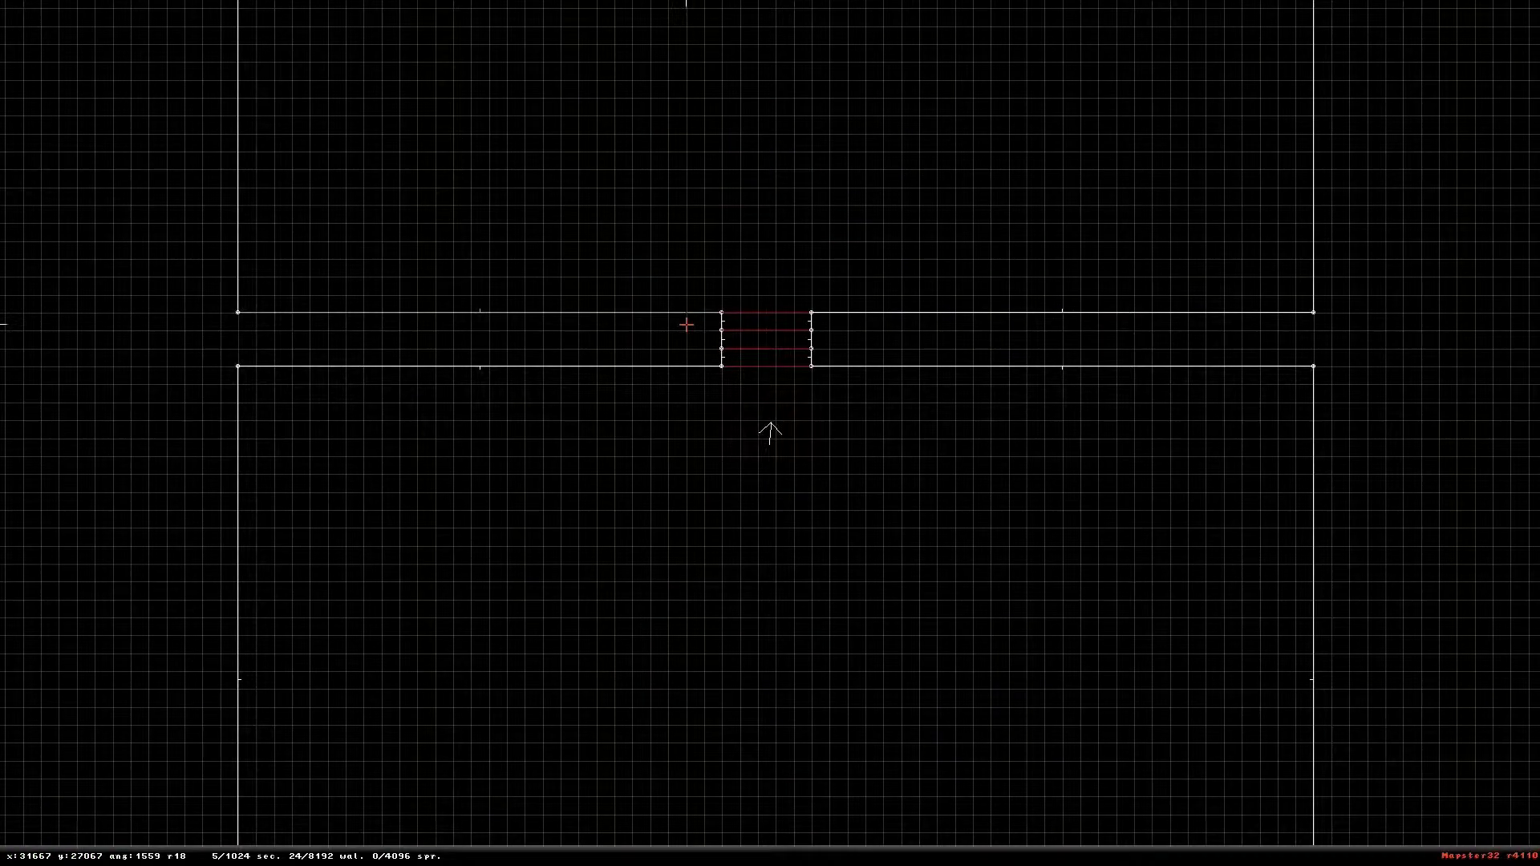
pyautogui.press('Return')
pyautogui.press('Up')
pyautogui.press('Right')
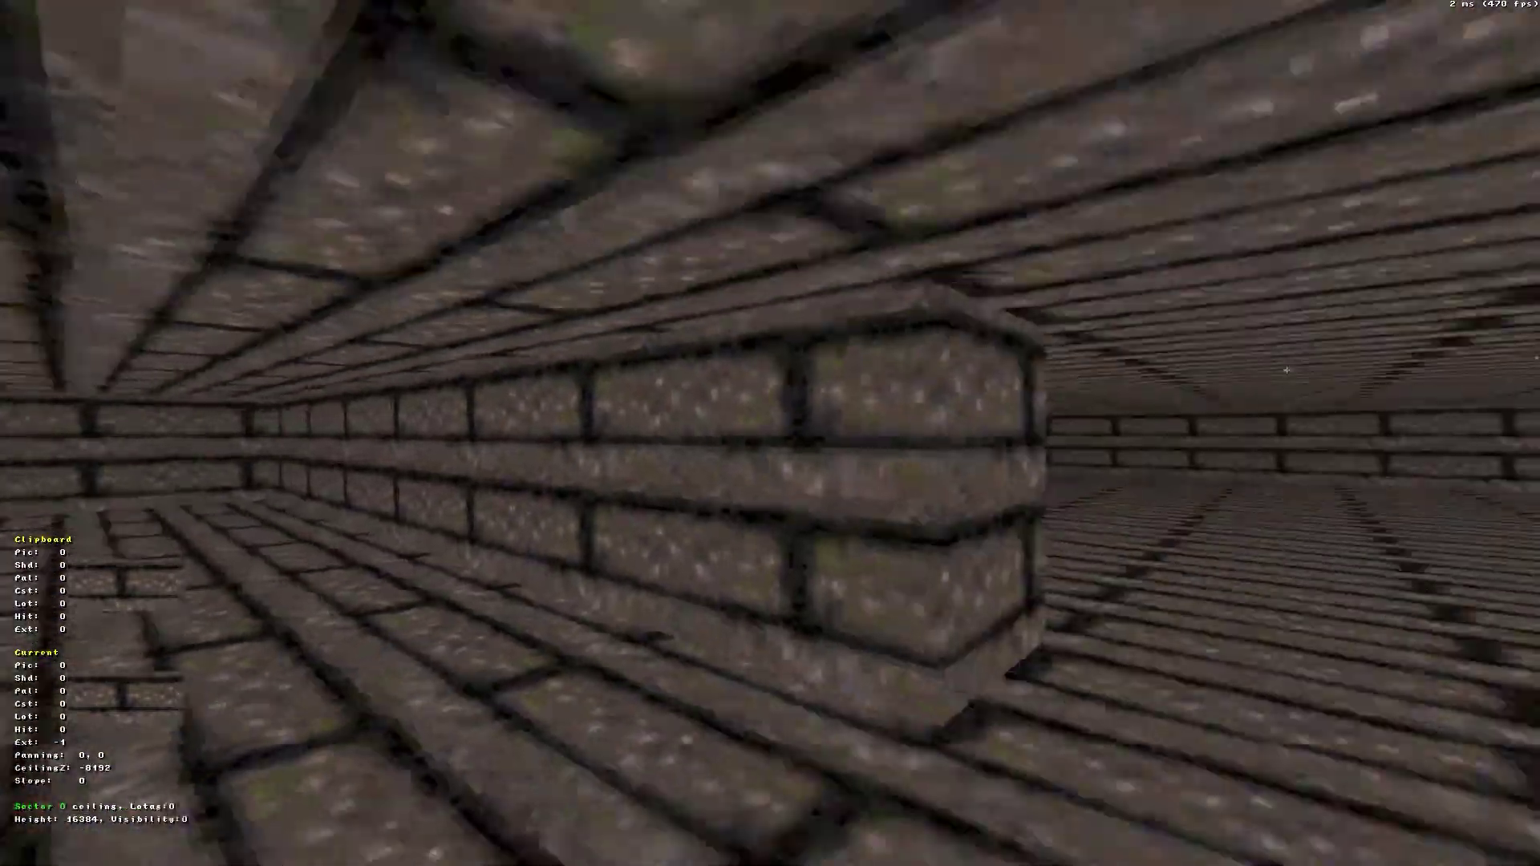
pyautogui.press('Up')
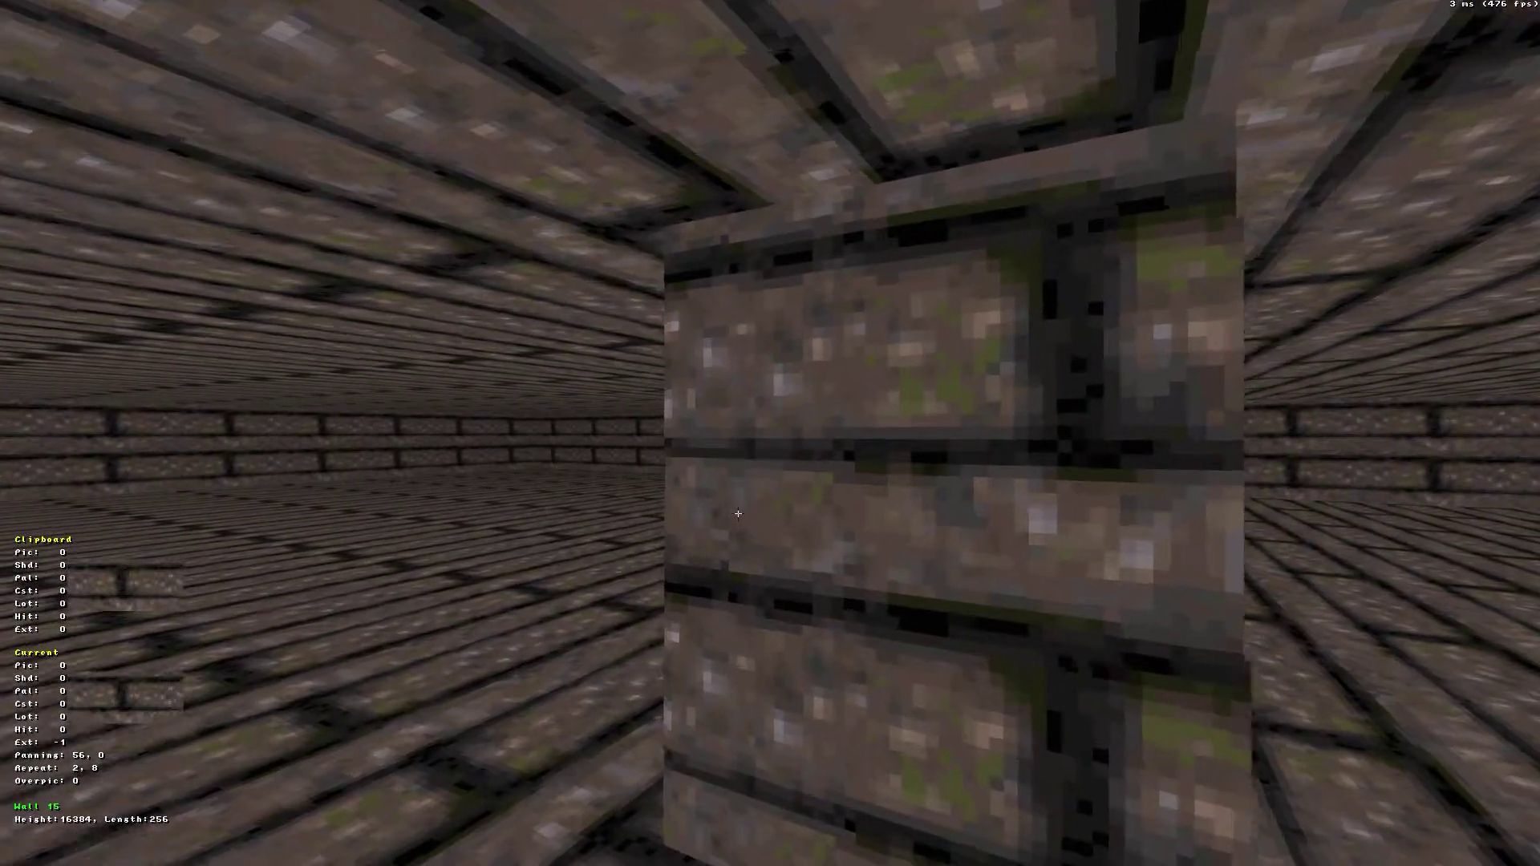
# Apply texture tile 438 to the middle section of the doorway's side wall
pyautogui.press('Up')
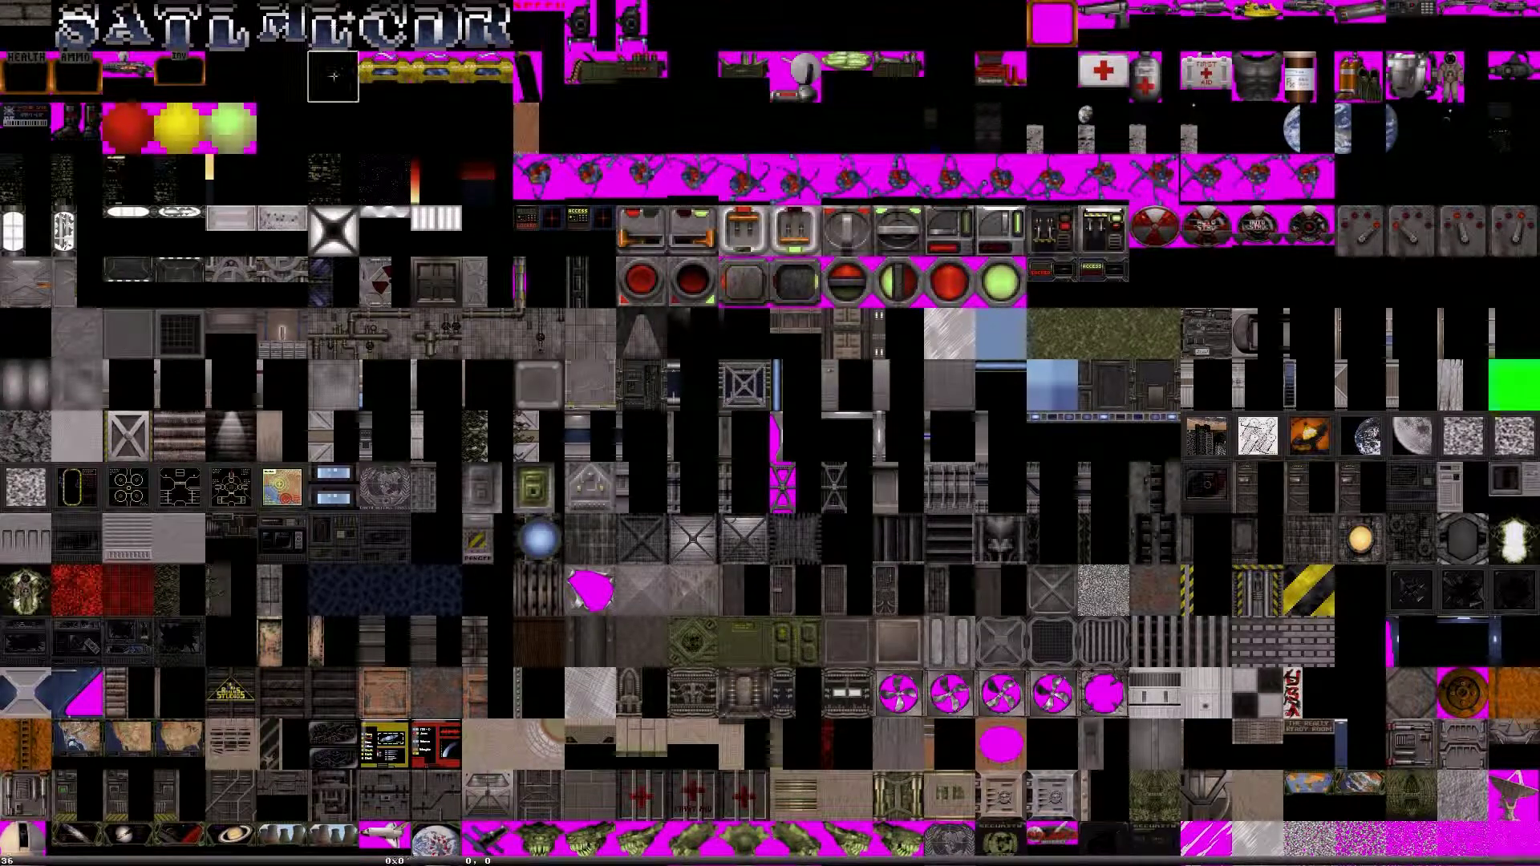
pyautogui.press('Down')
pyautogui.press('Down')
pyautogui.press('Down')
pyautogui.press('Down')
pyautogui.press('Down')
pyautogui.press('Down')
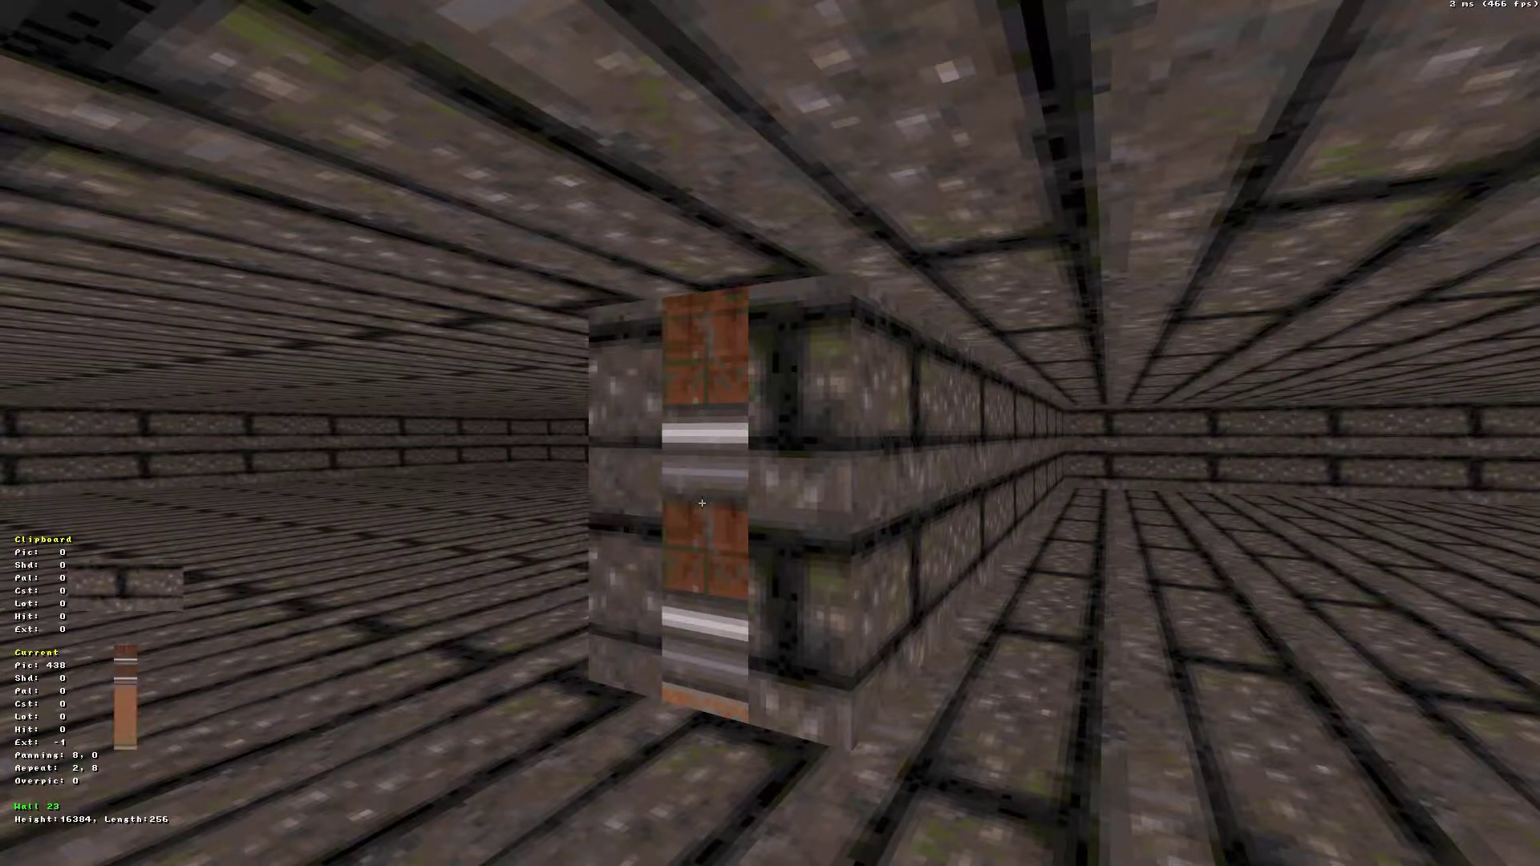
# Copy tile 438 from the middle wall section onto the two sections beside it
pyautogui.press('Tab')
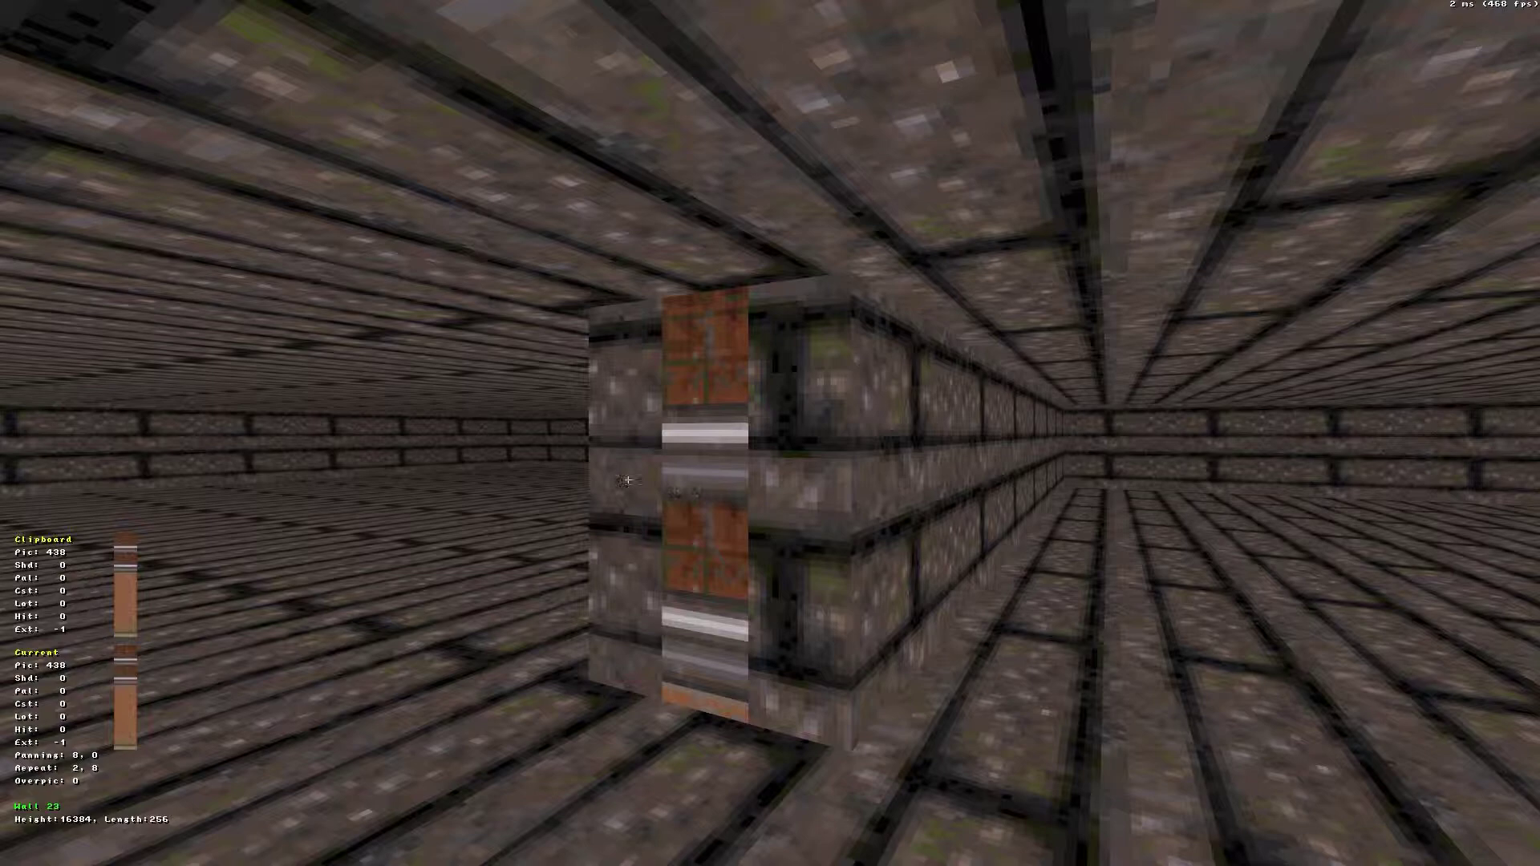
pyautogui.press('Return')
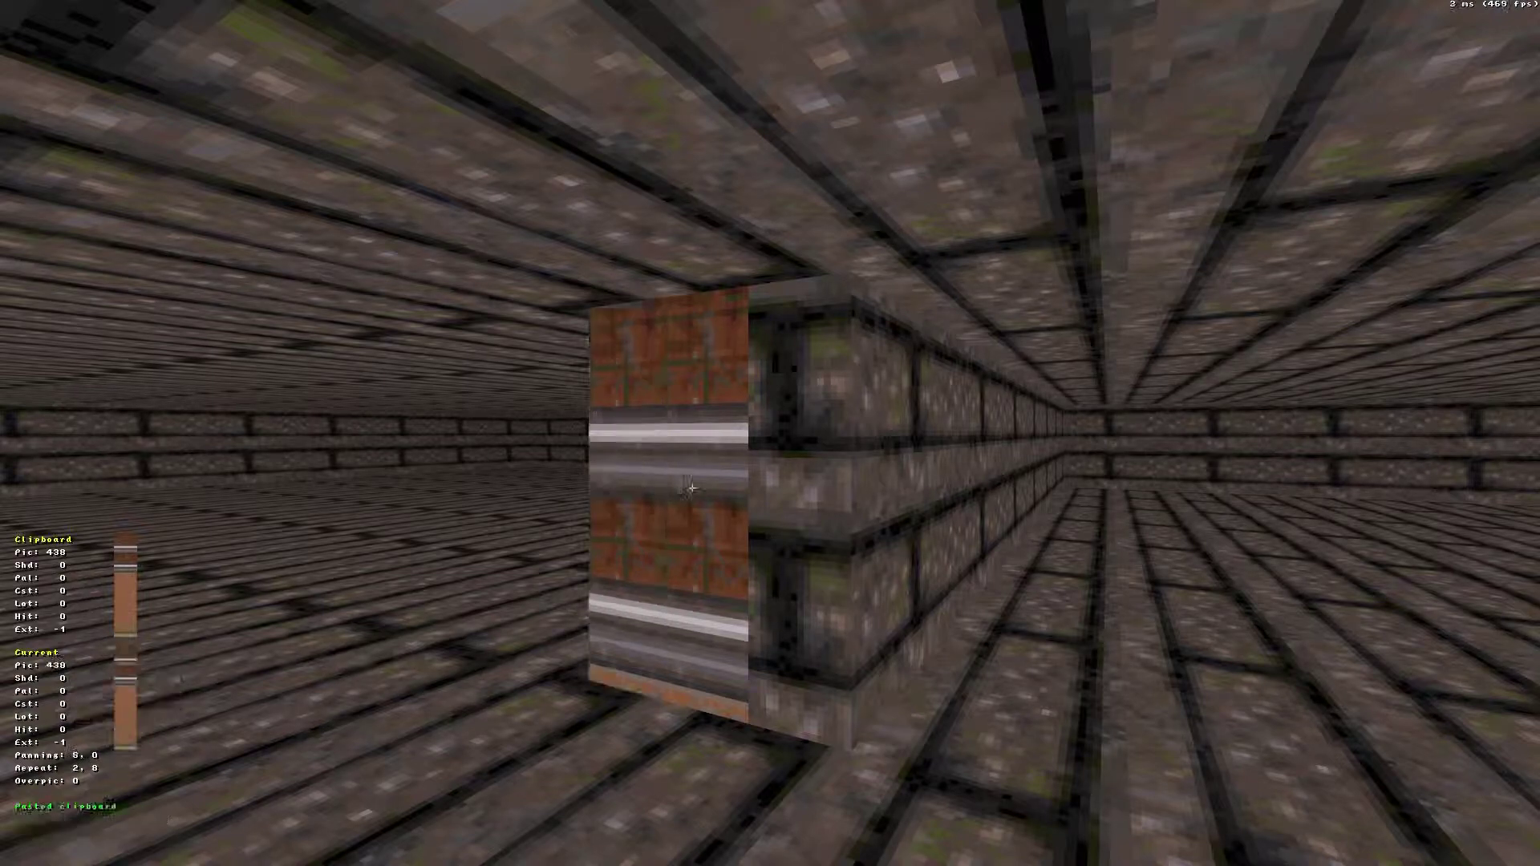
pyautogui.press('Return')
# Change the texture of the doorway side wall's middle section to tile 283
pyautogui.press('Up')
pyautogui.press('Left')
pyautogui.press('Down')
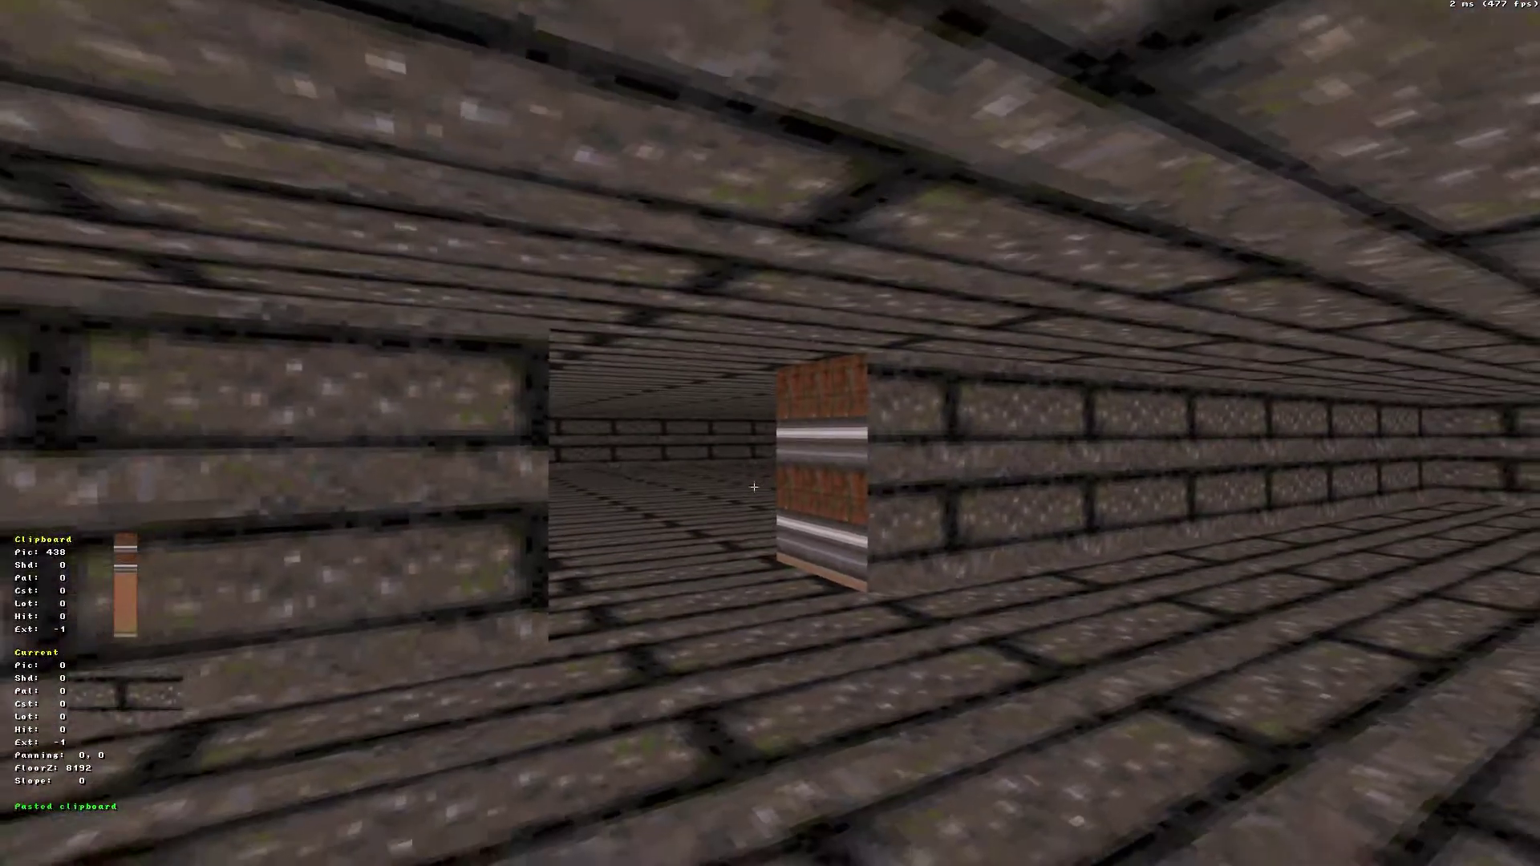
pyautogui.press('Up')
pyautogui.press('Right')
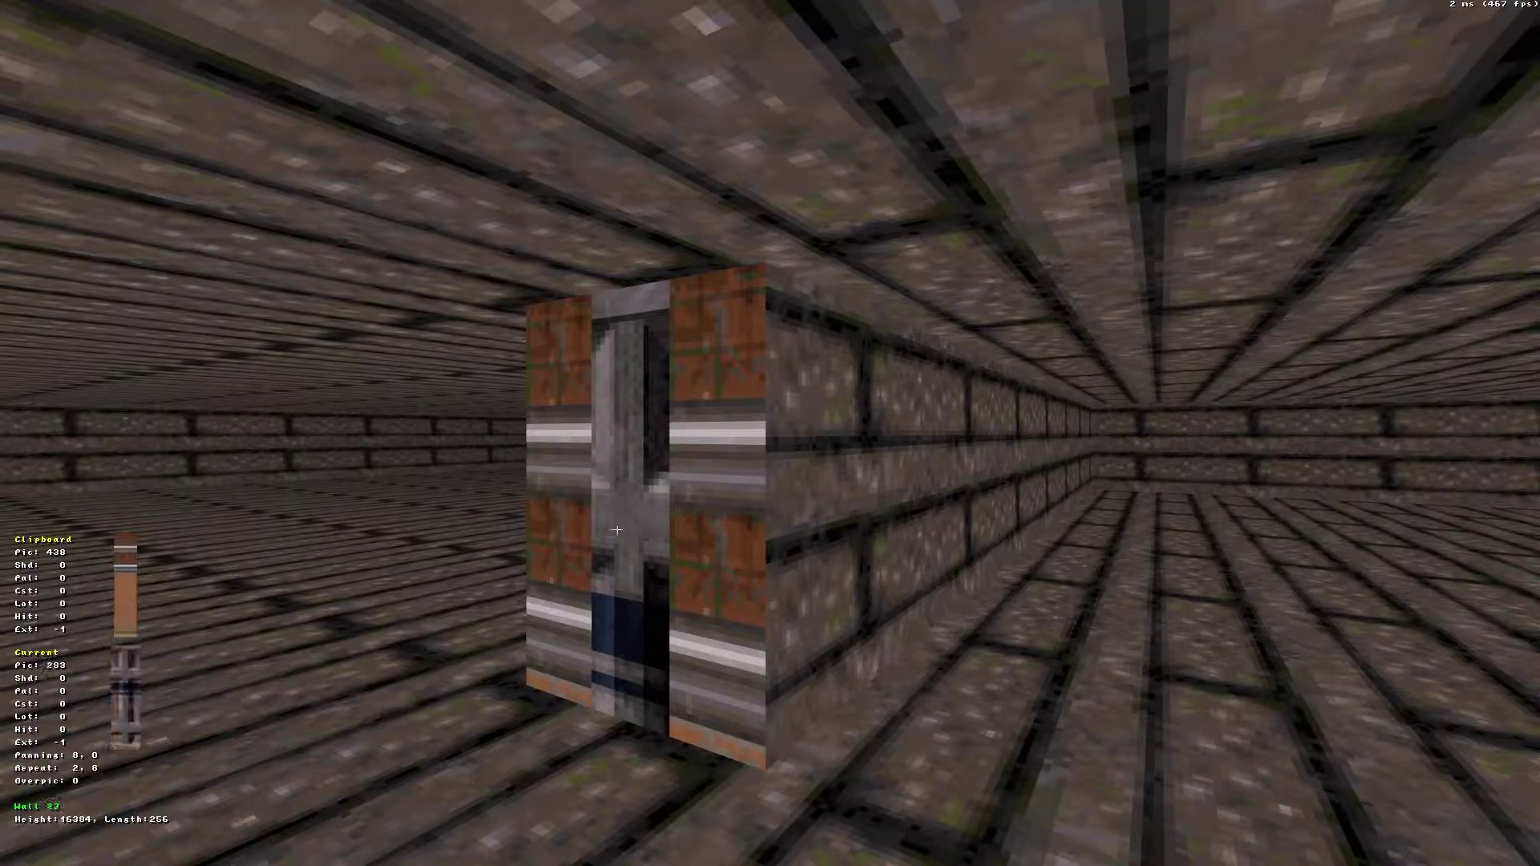
# Copy tile 283 from the middle section and paste it onto the far section of the same doorway side wall
pyautogui.press('Tab')
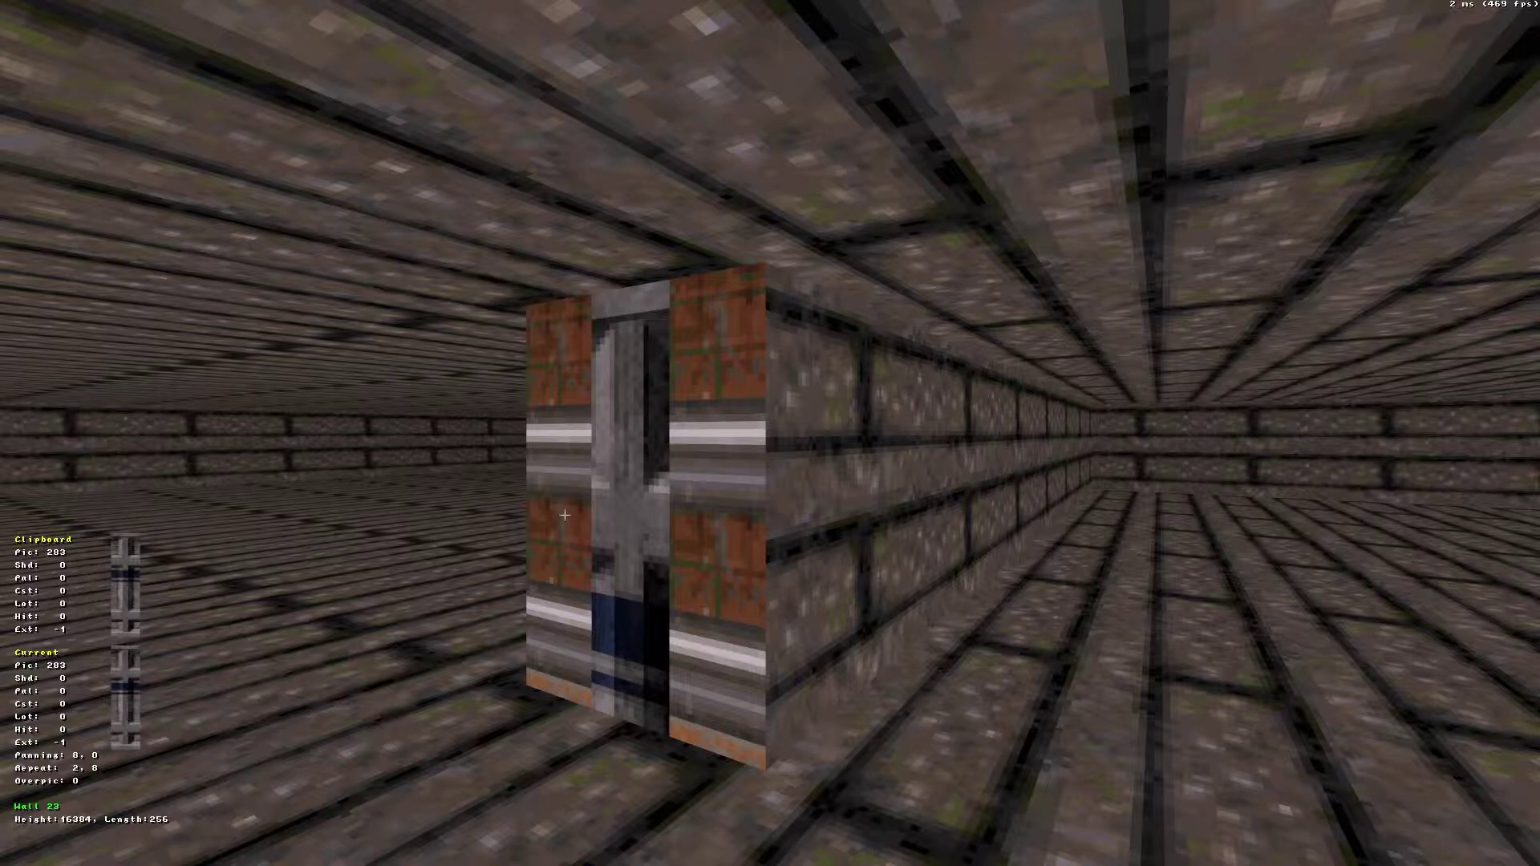
pyautogui.press('Return')
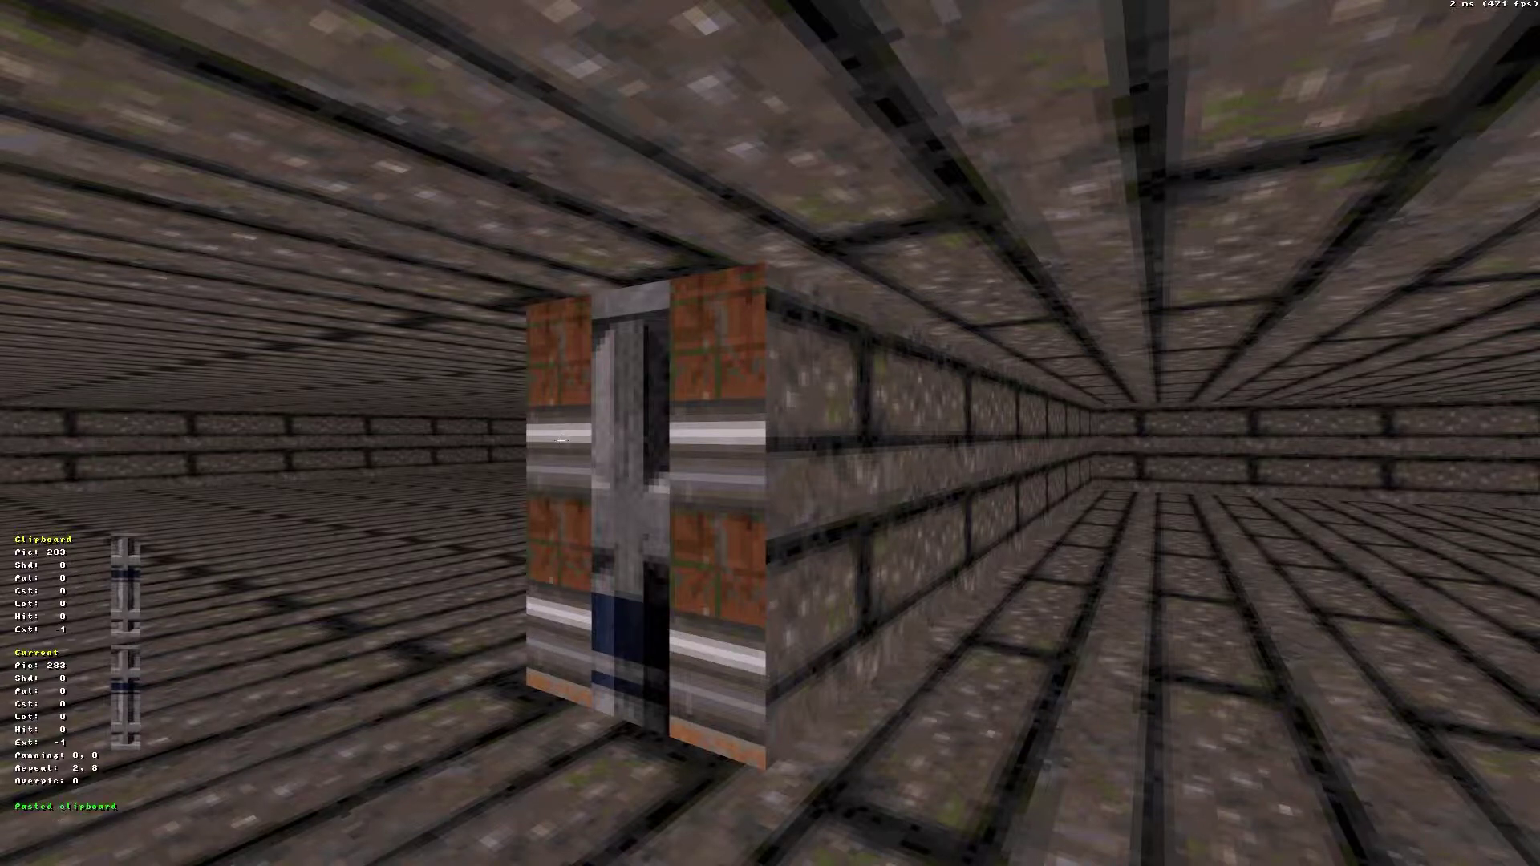
pyautogui.press('Down')
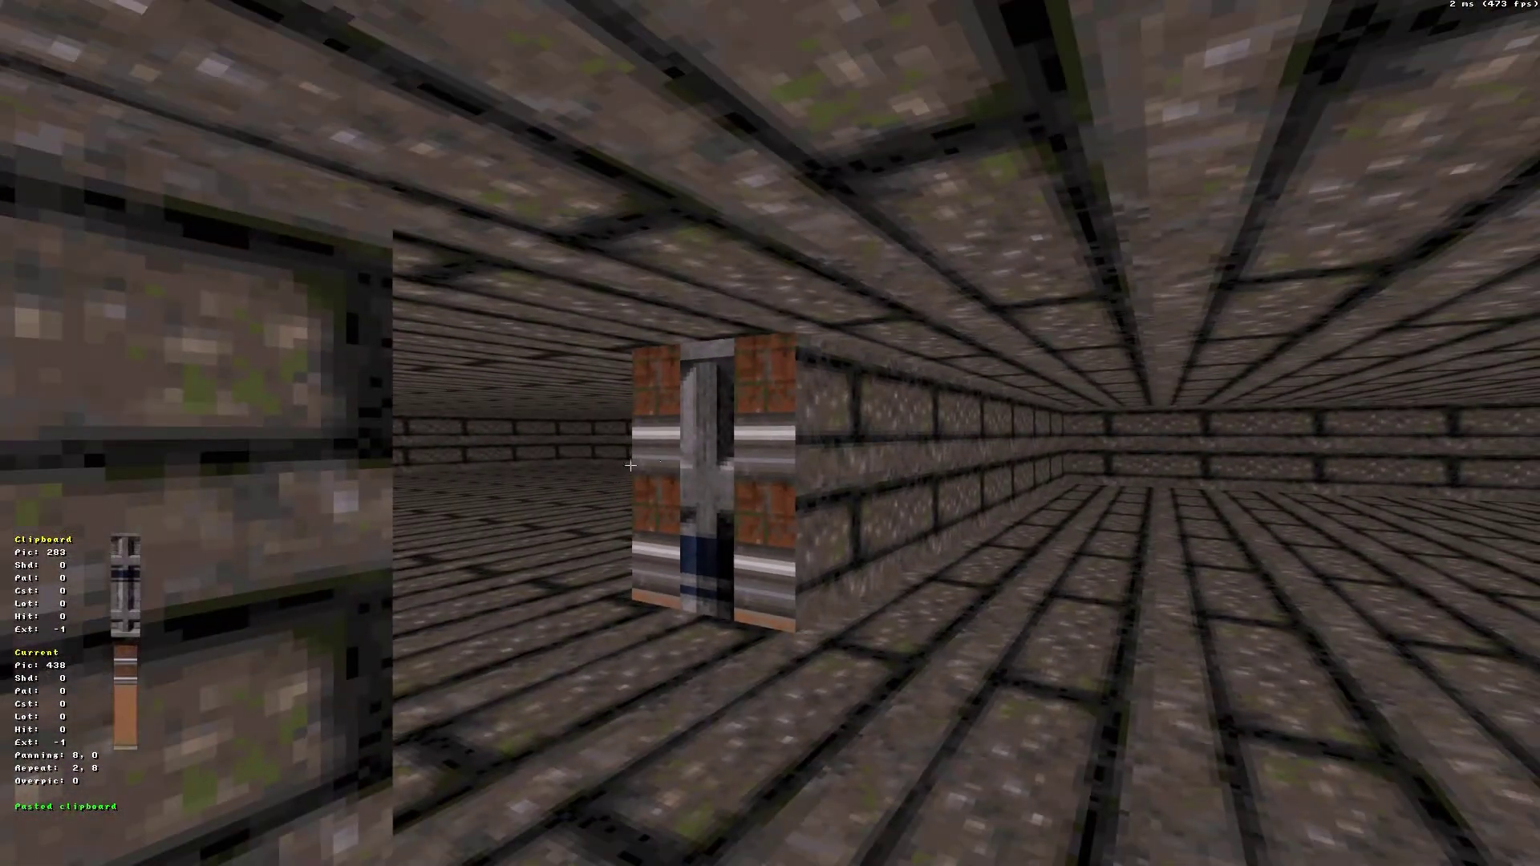
pyautogui.press('Return')
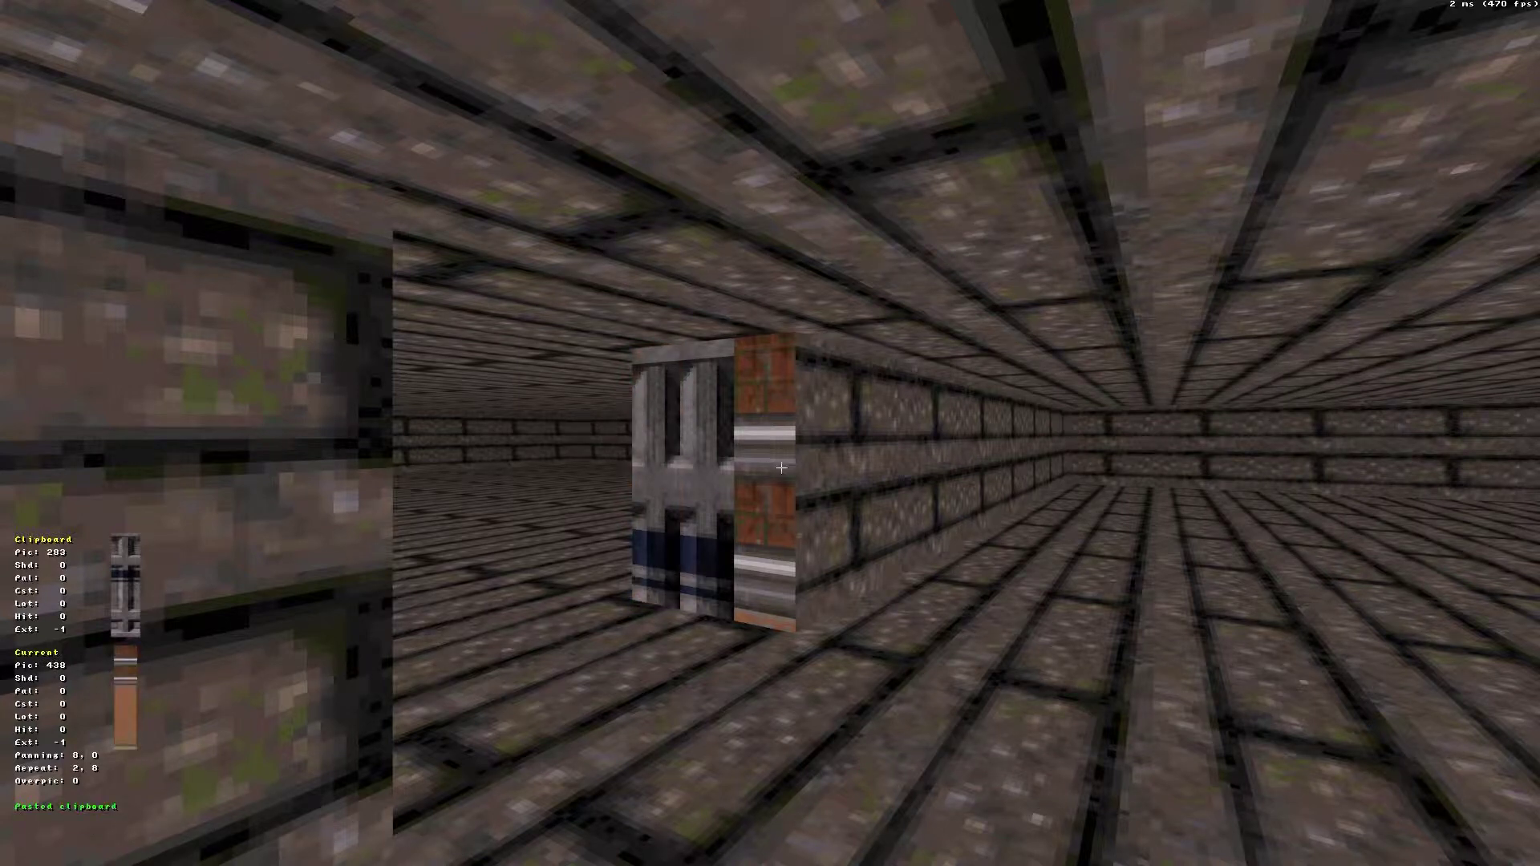
# Paste tile 283 onto the remaining near section of the doorway's side wall
pyautogui.press('Return')
pyautogui.press('Up')
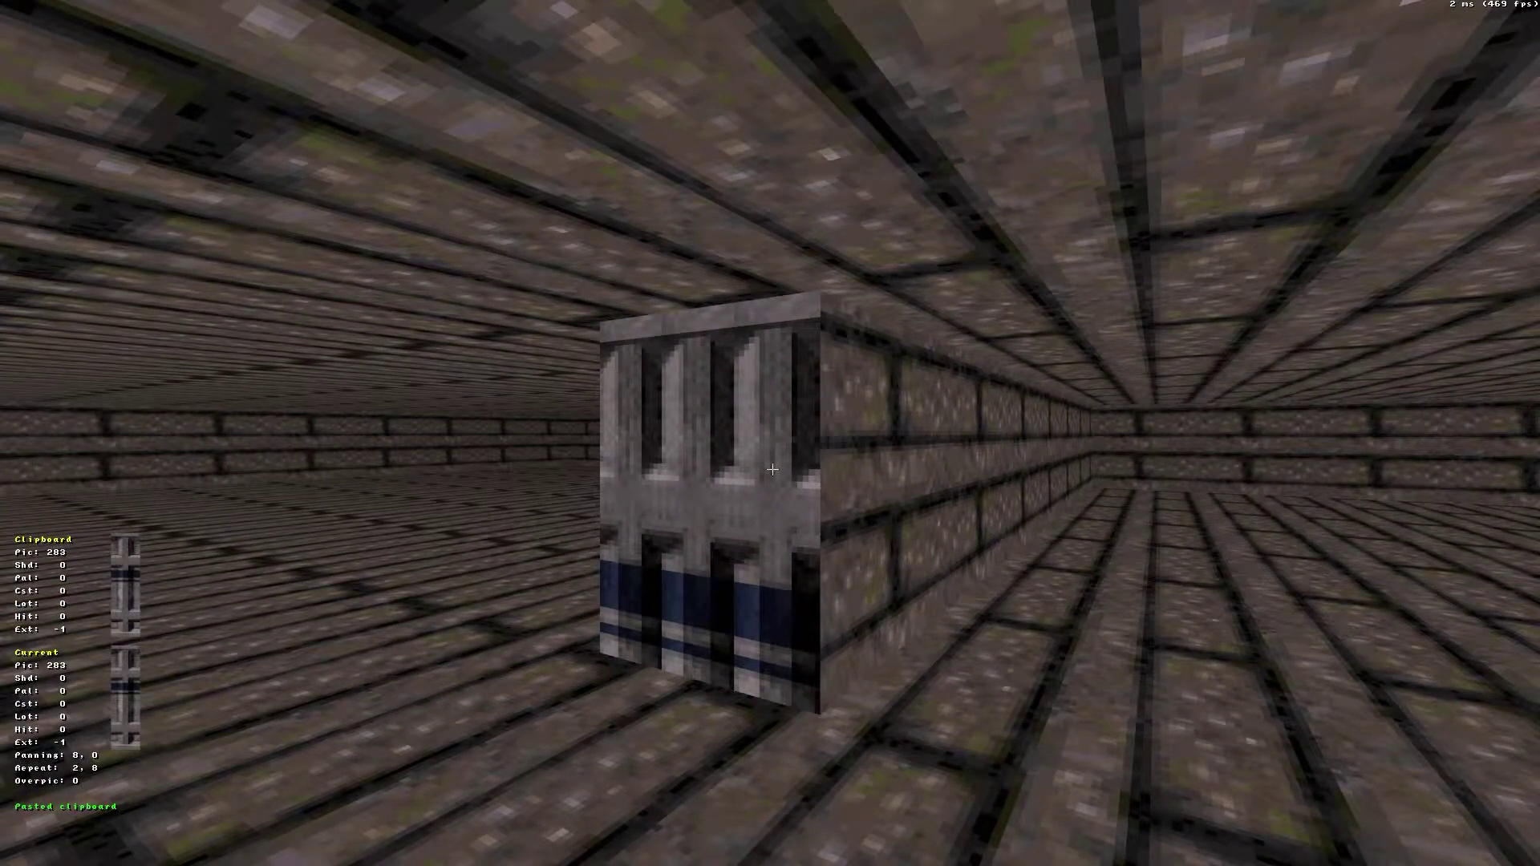
# Cycle the textures of the side wall's middle and near sections through their horizontal and vertical flips
pyautogui.press('f')
pyautogui.press('f')
pyautogui.press('f')
pyautogui.press('f')
pyautogui.press('f')
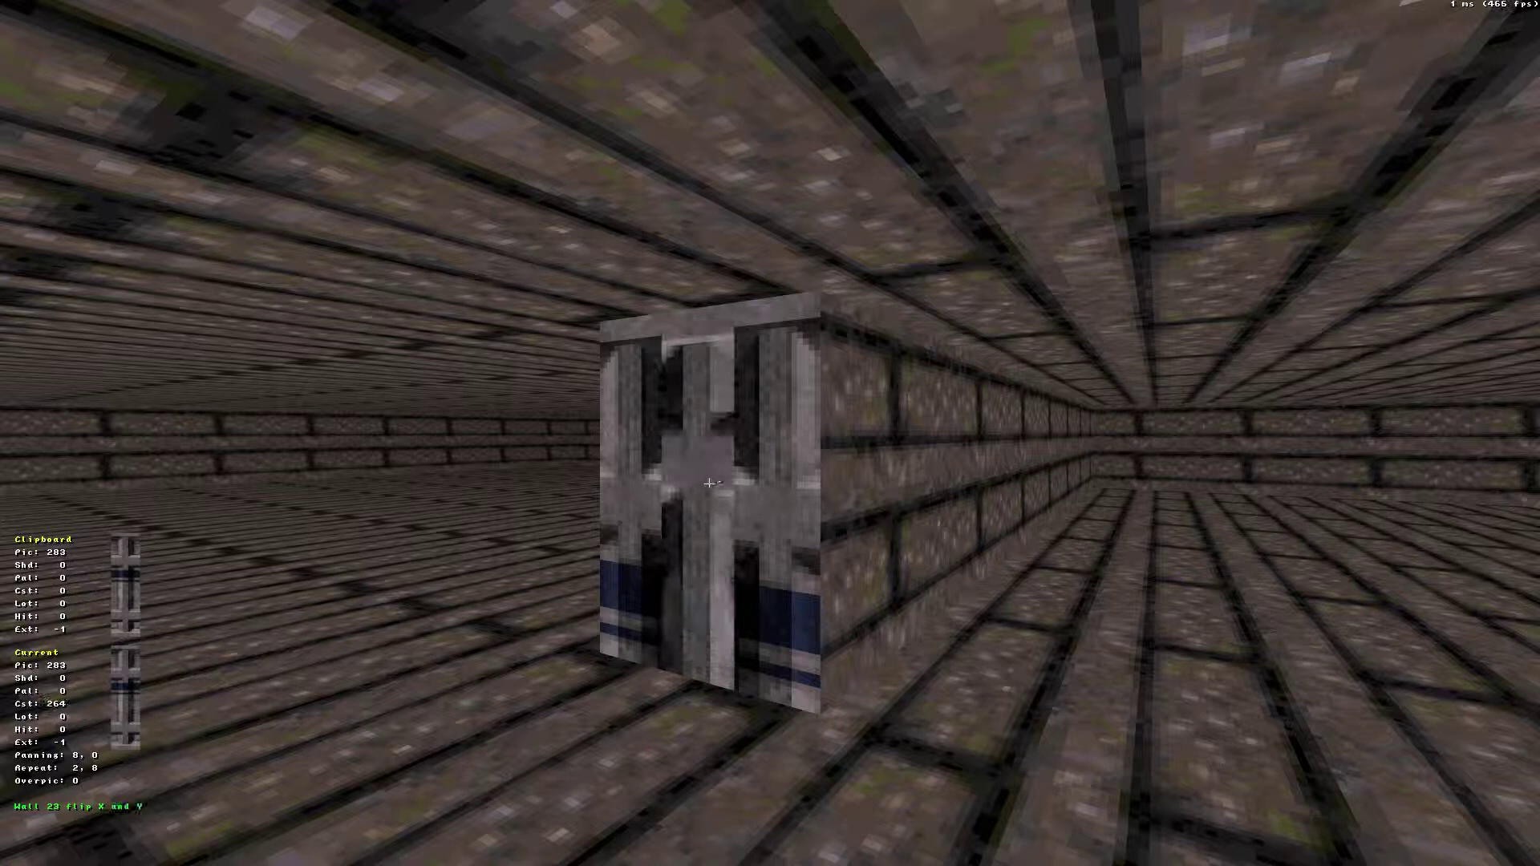
pyautogui.press('f')
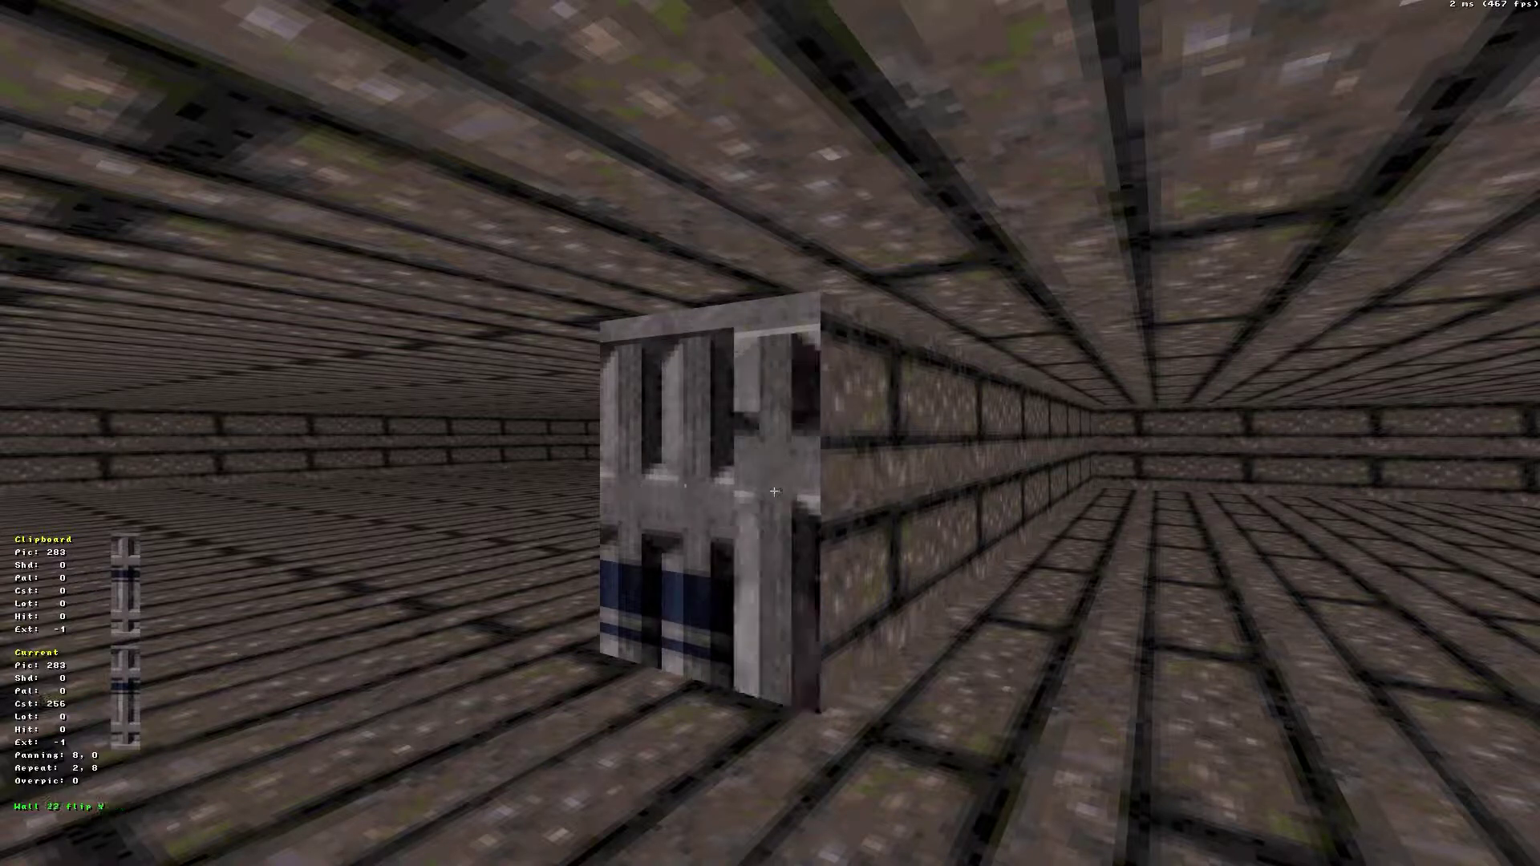
pyautogui.press('f')
# Toggle the texture orientation of the side wall's three sections between bottom and top
pyautogui.press('o')
pyautogui.press('o')
pyautogui.press('o')
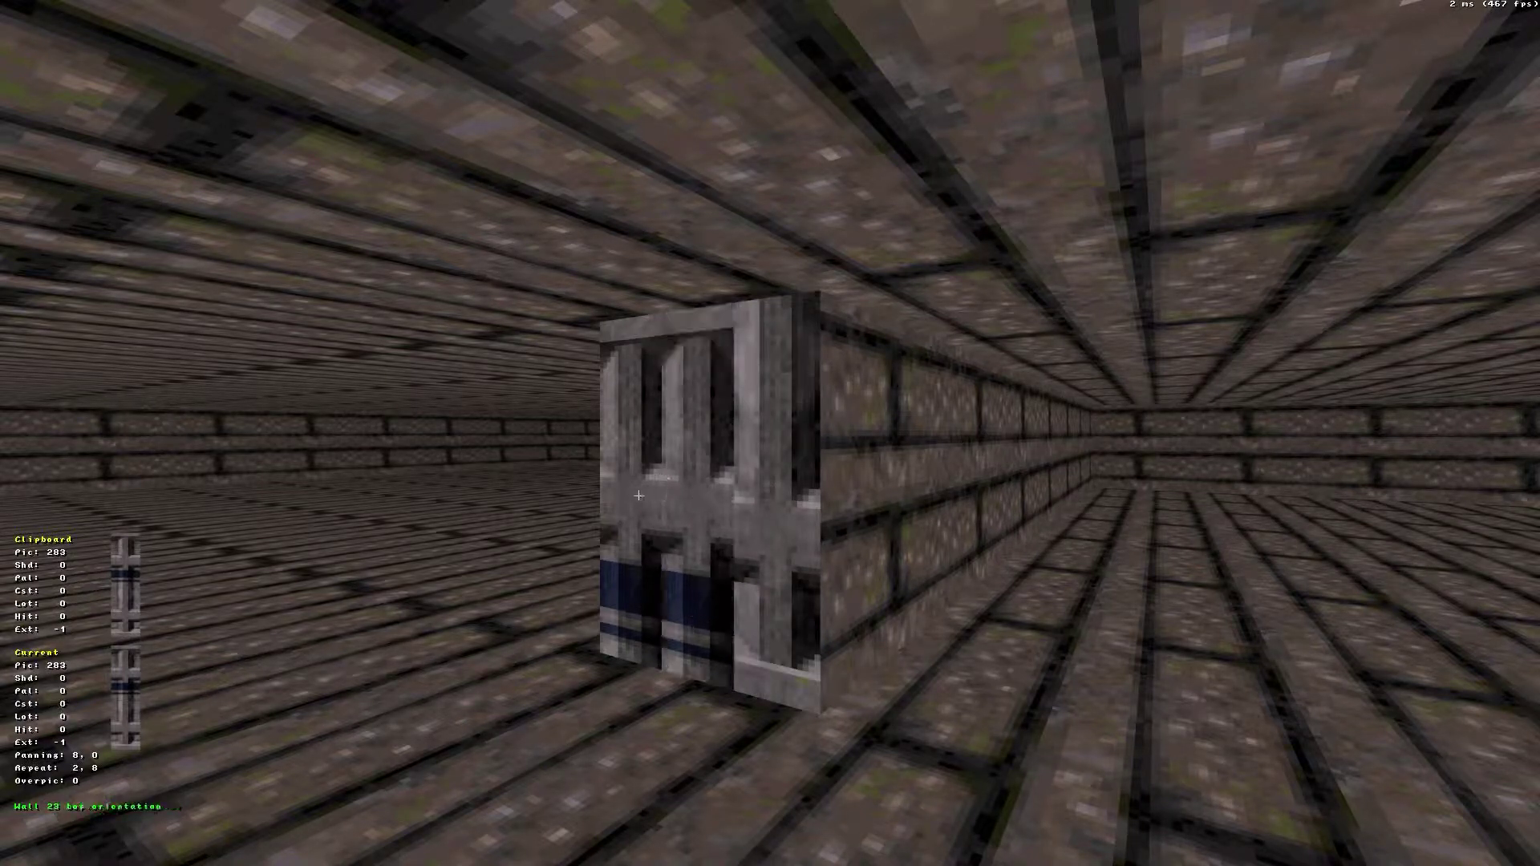
pyautogui.press('o')
pyautogui.press('o')
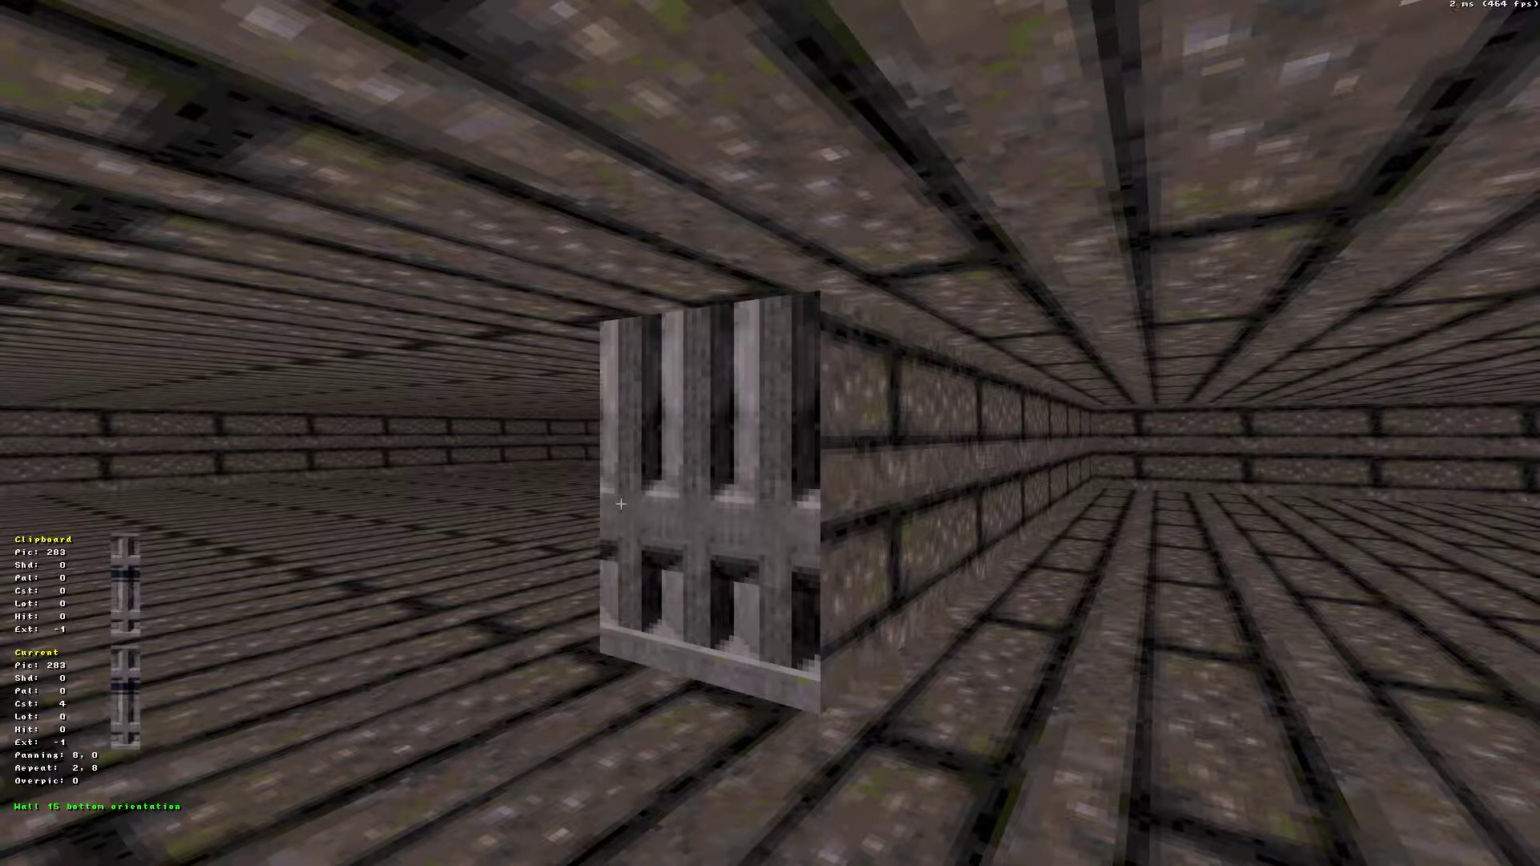
pyautogui.press('o')
pyautogui.press('o')
pyautogui.press('o')
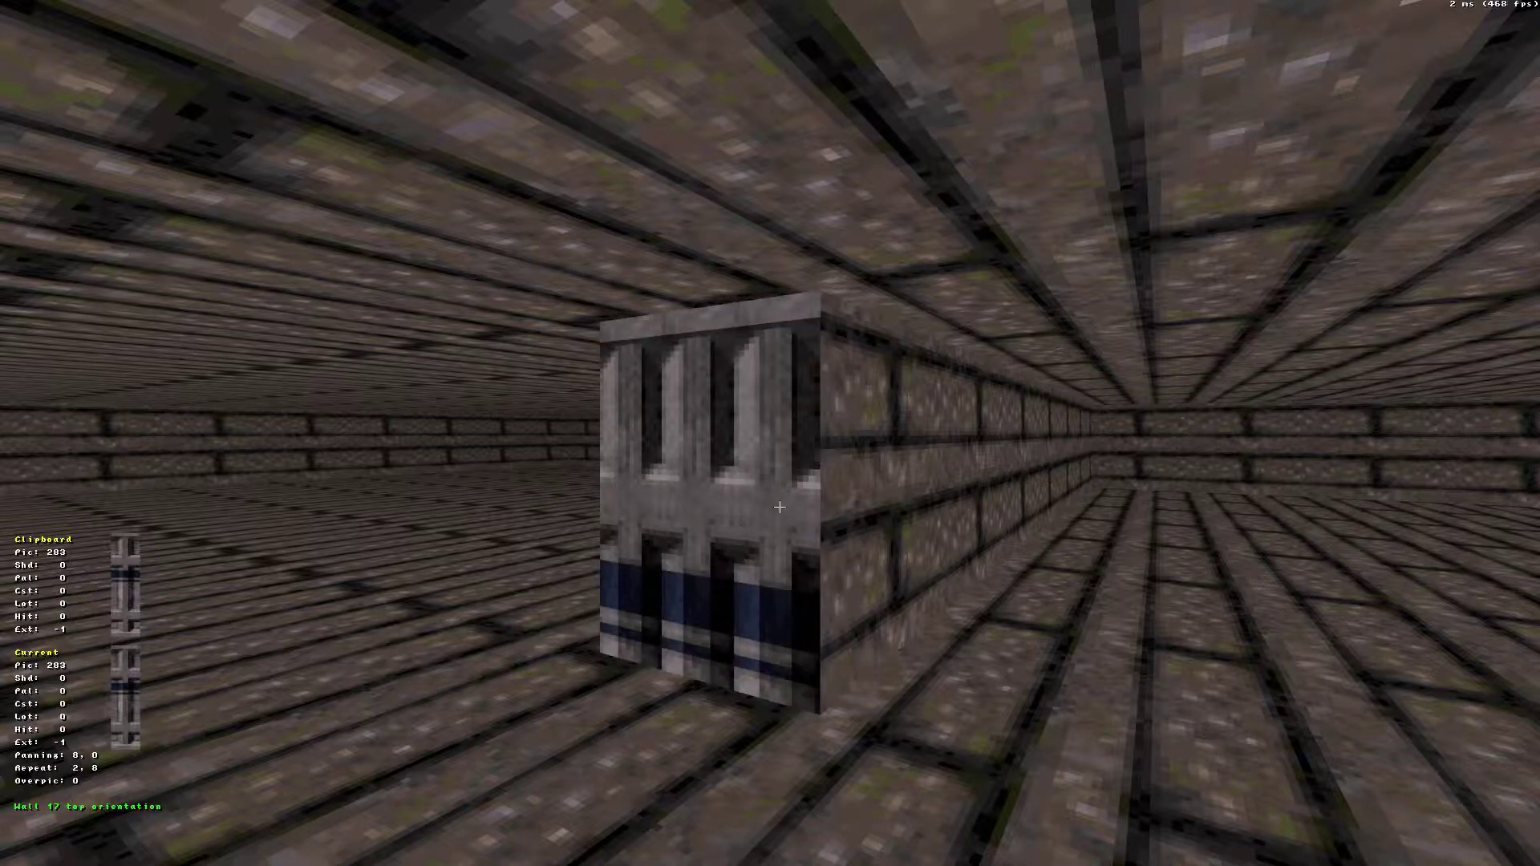
# Flip the near and middle sections' textures horizontally and auto-align the side wall starting from the middle section
pyautogui.press('f')
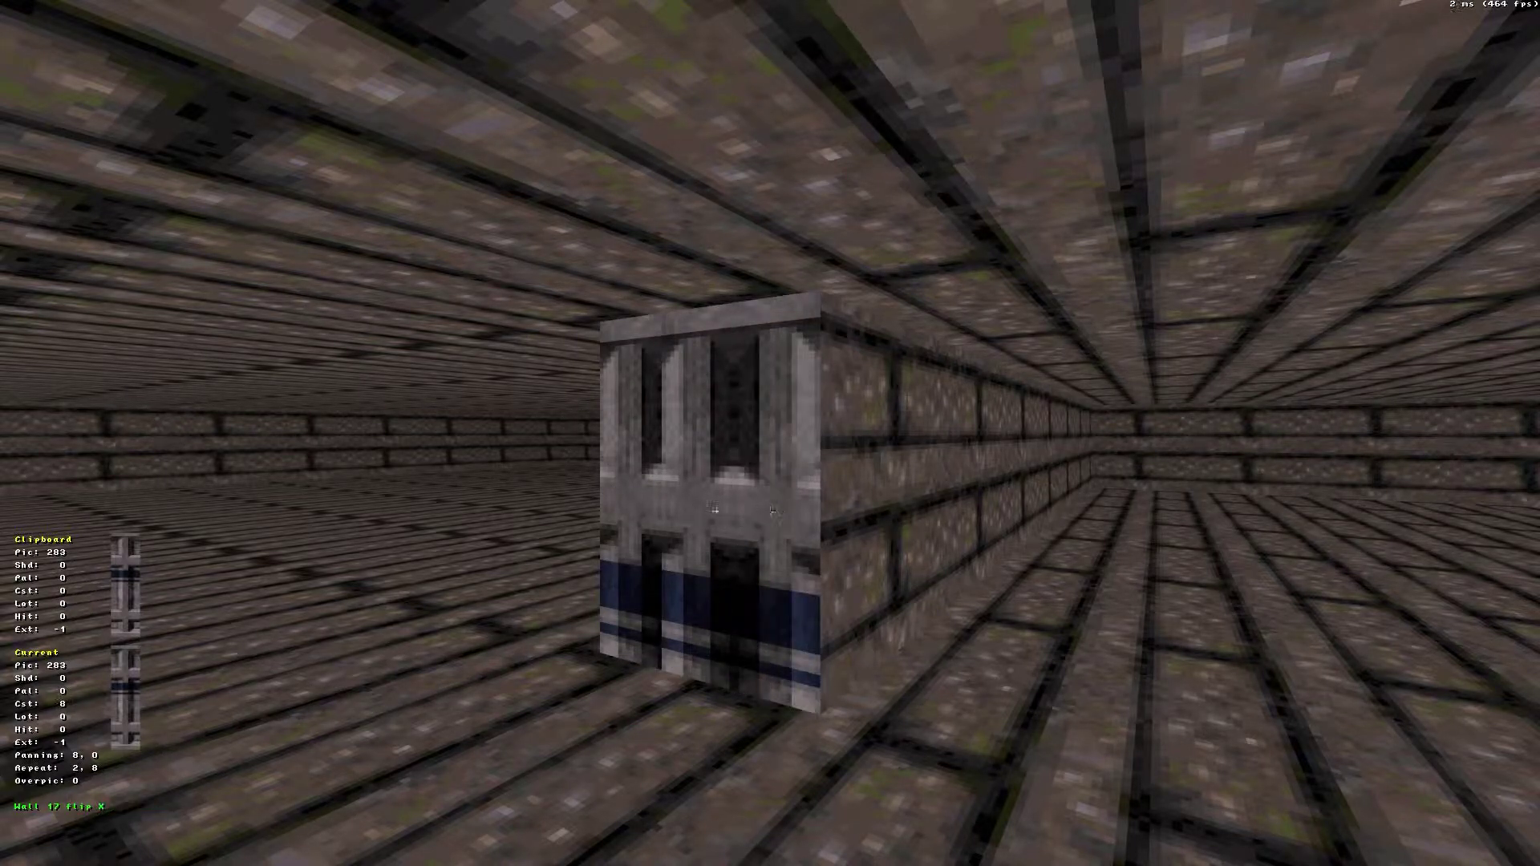
pyautogui.press('f')
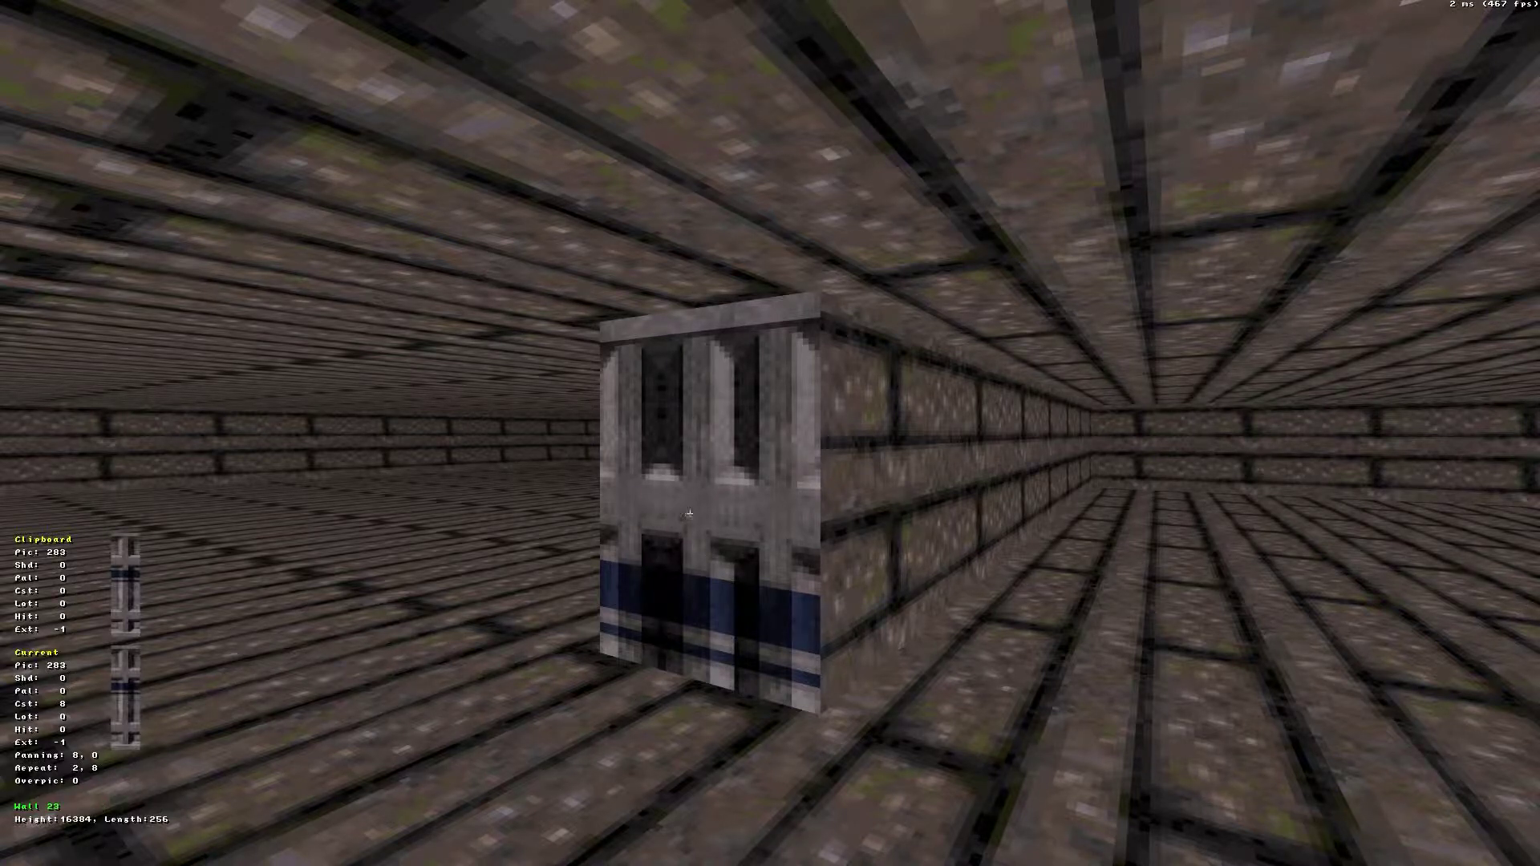
pyautogui.press('.')
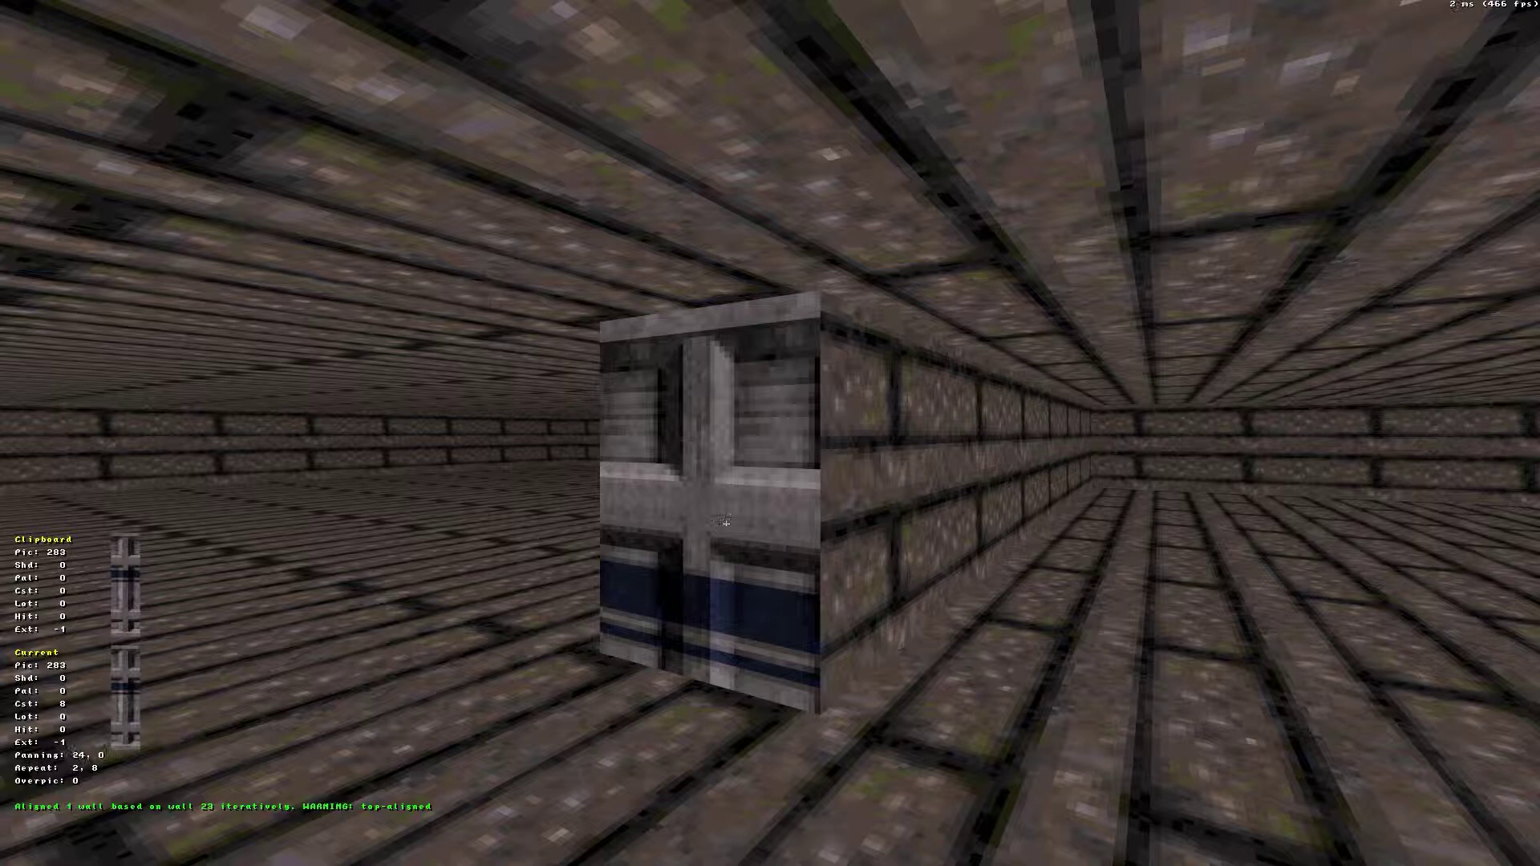
pyautogui.press('.')
# Cycle the middle and near sections' textures back to no flip and auto-align from the near section
pyautogui.press('f')
pyautogui.press('f')
pyautogui.press('f')
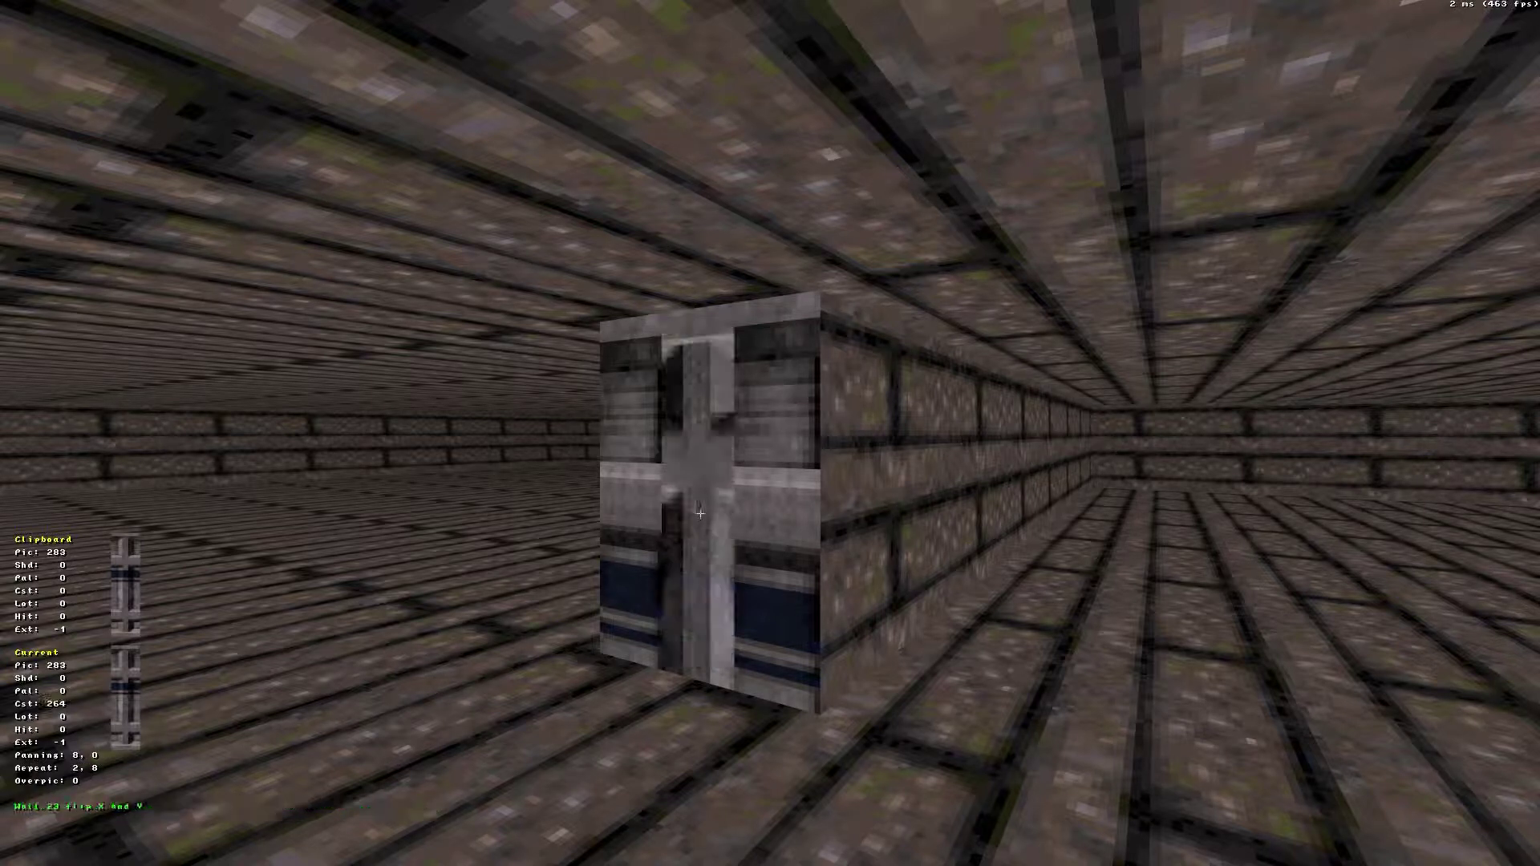
pyautogui.press('f')
pyautogui.press('f')
pyautogui.press('f')
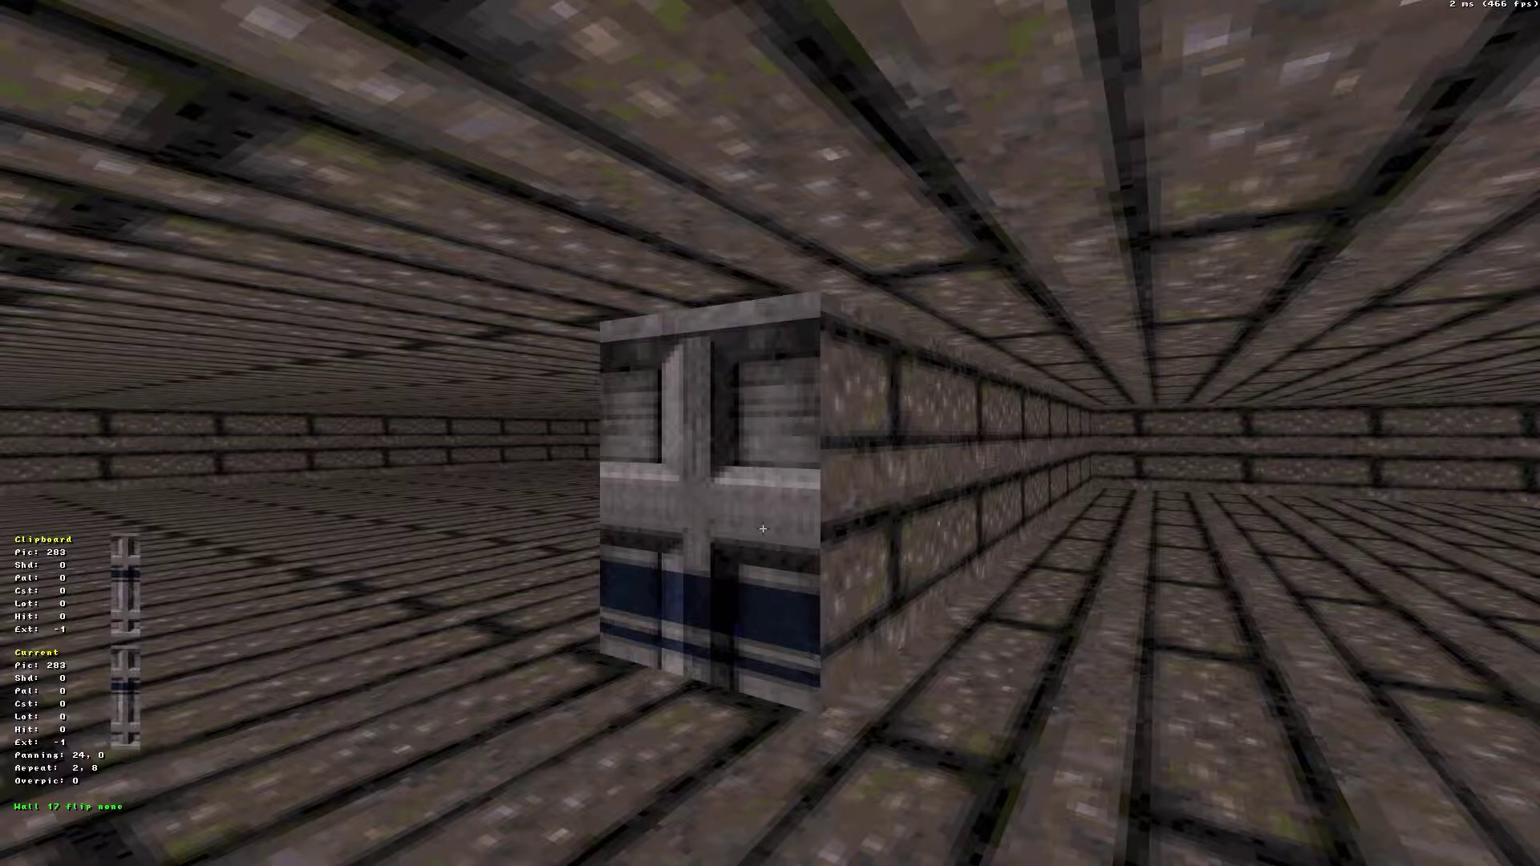
pyautogui.press('.')
# Examine the aligned tile 283 texture and the bare opposite side wall from both ends of the doorway
pyautogui.press('Up')
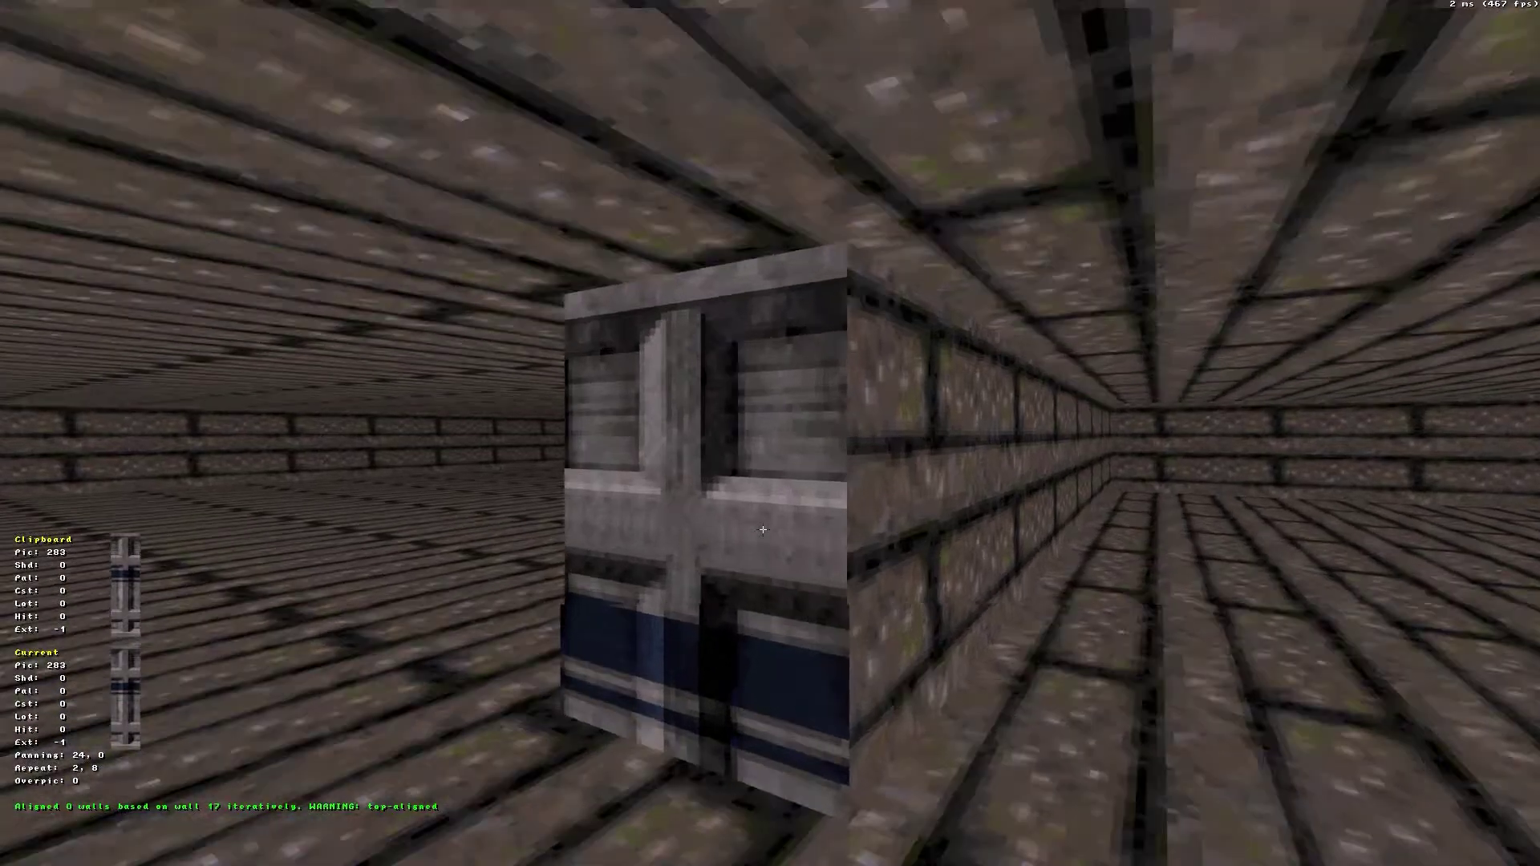
pyautogui.press('Left')
pyautogui.press('Down')
pyautogui.press('Up')
pyautogui.press('Up')
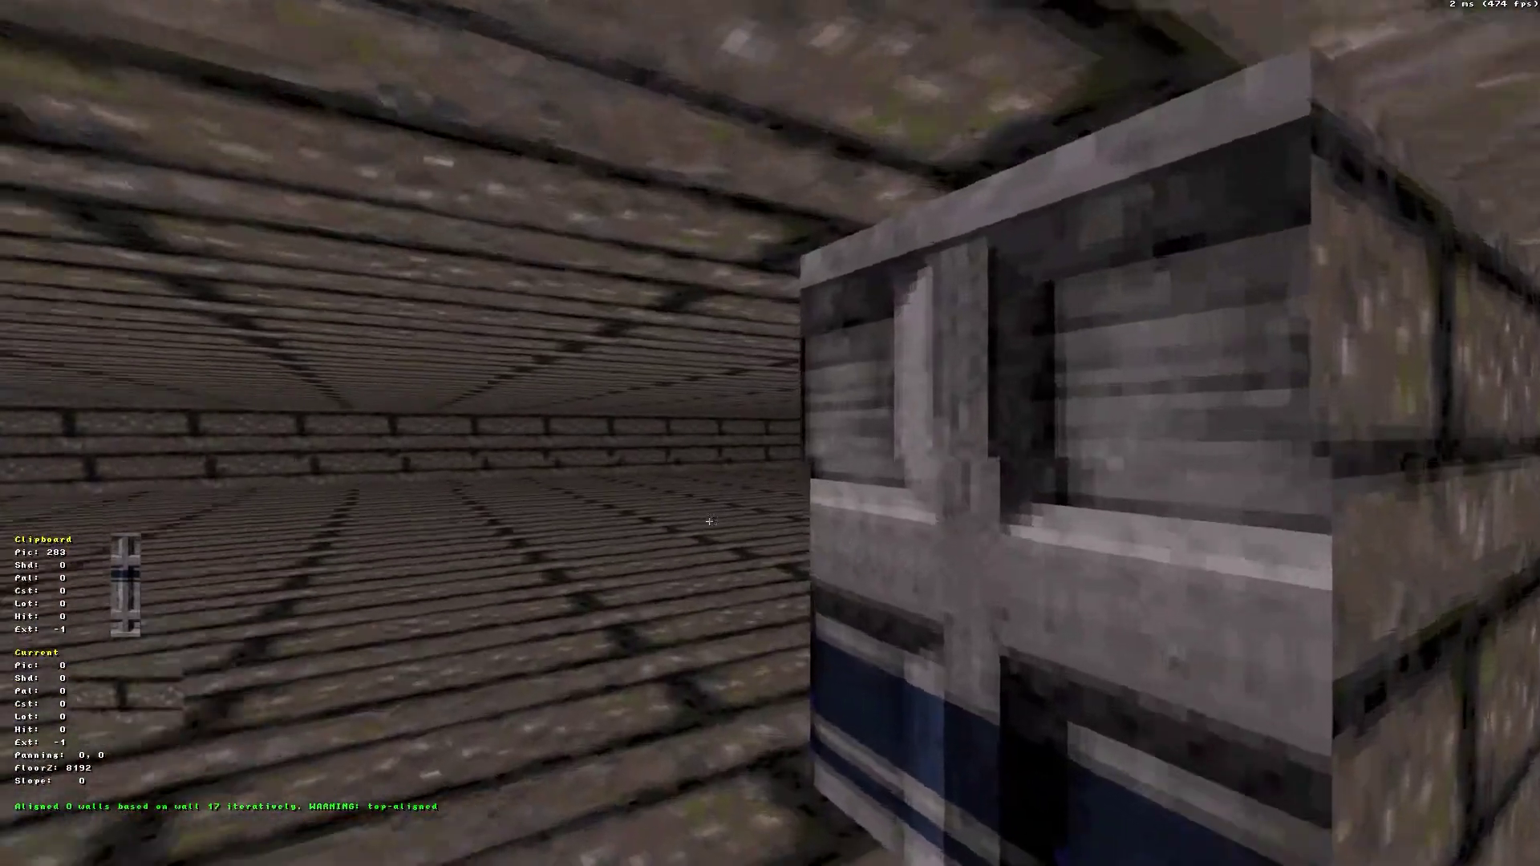
pyautogui.press('Left')
pyautogui.press('Down')
pyautogui.press('Up')
pyautogui.press('Down')
pyautogui.press('Right')
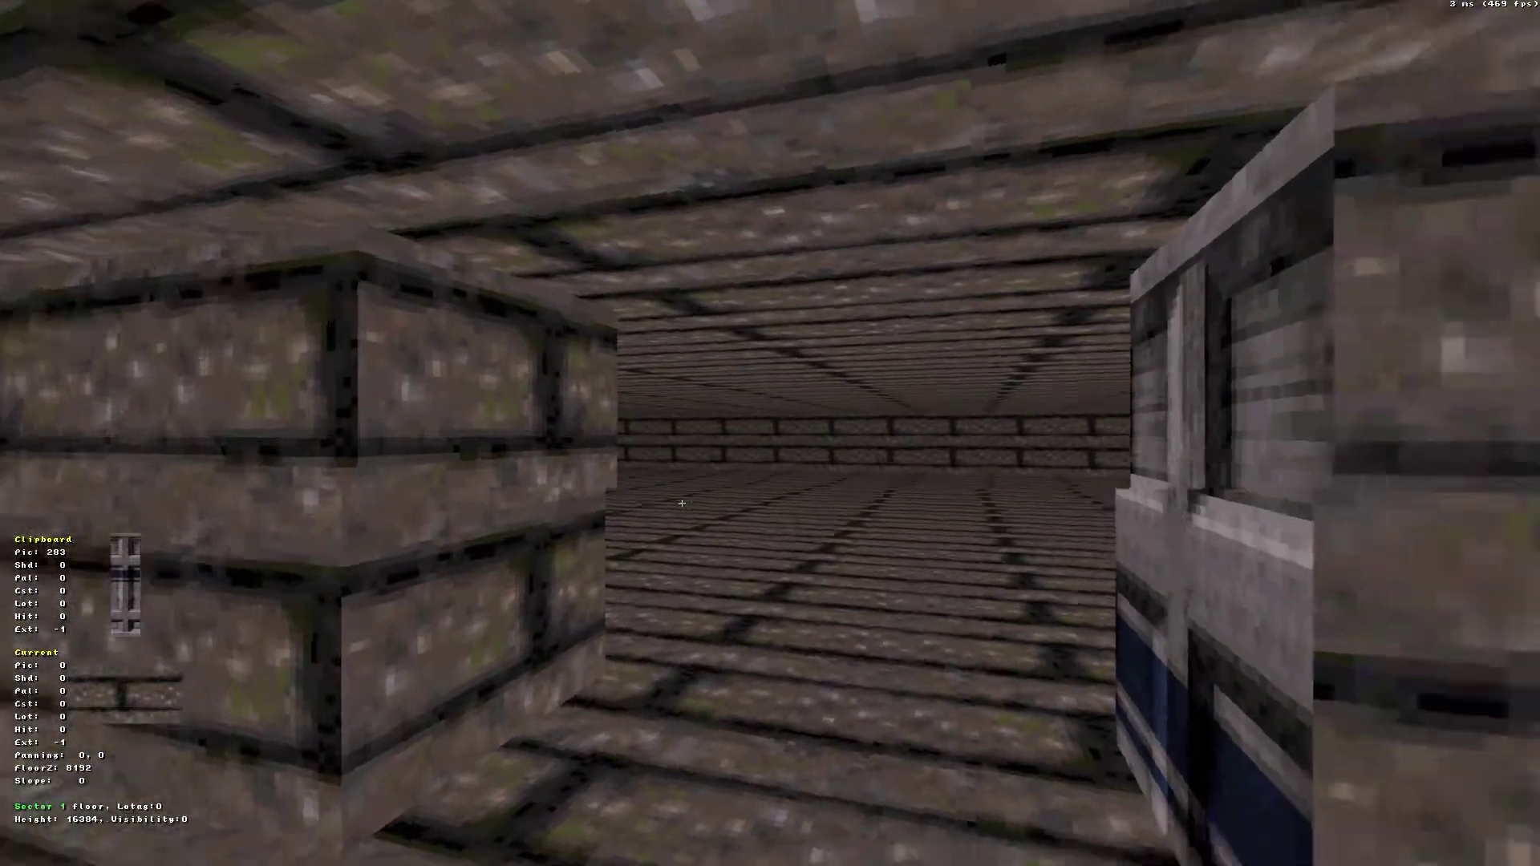
pyautogui.press('Left')
pyautogui.press('Up')
pyautogui.press('Right')
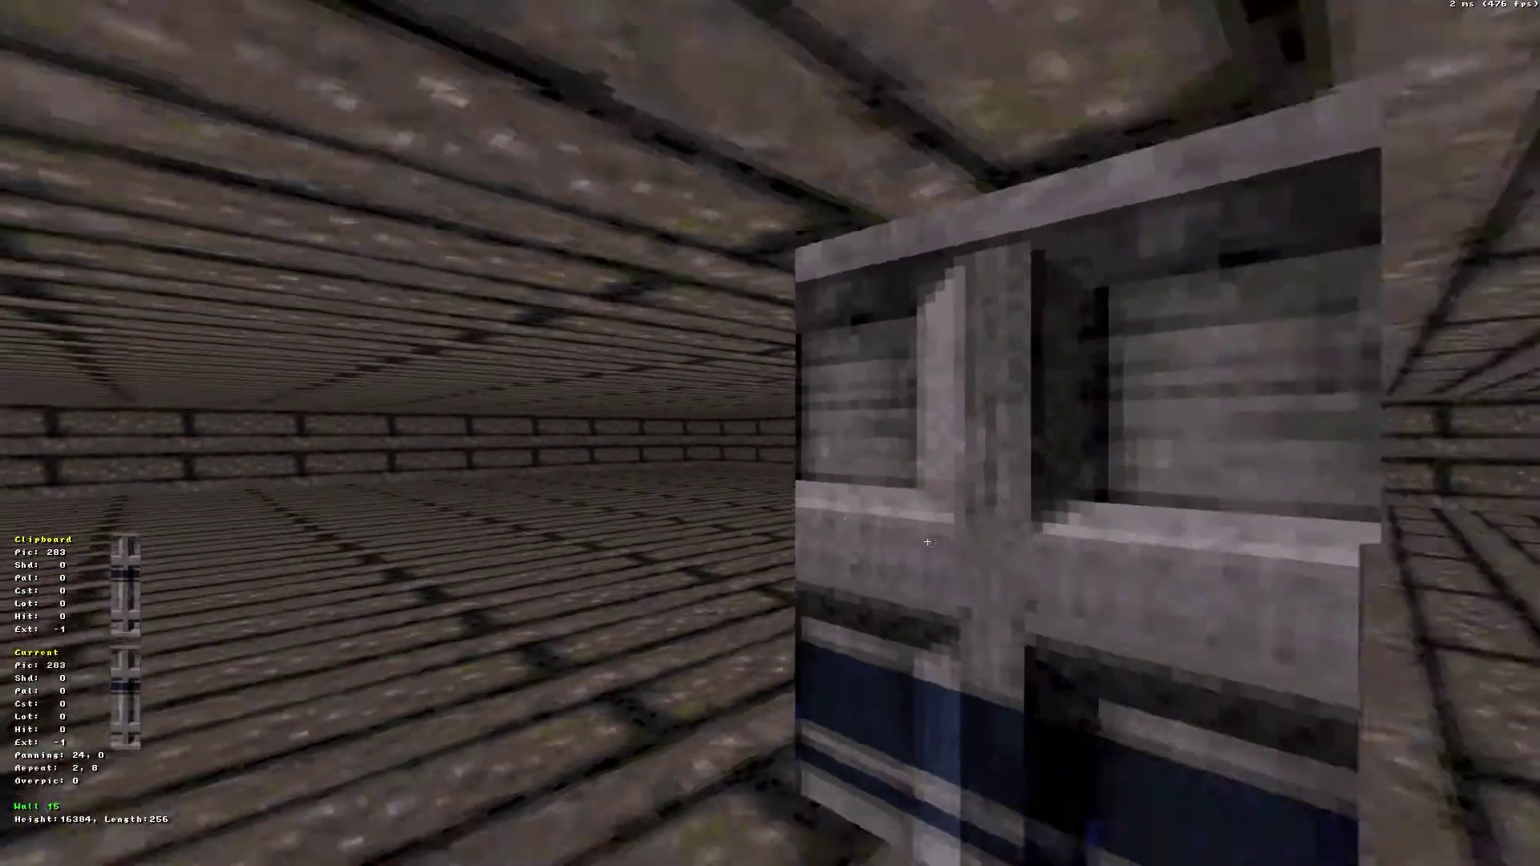
pyautogui.press('Down')
pyautogui.press('Up')
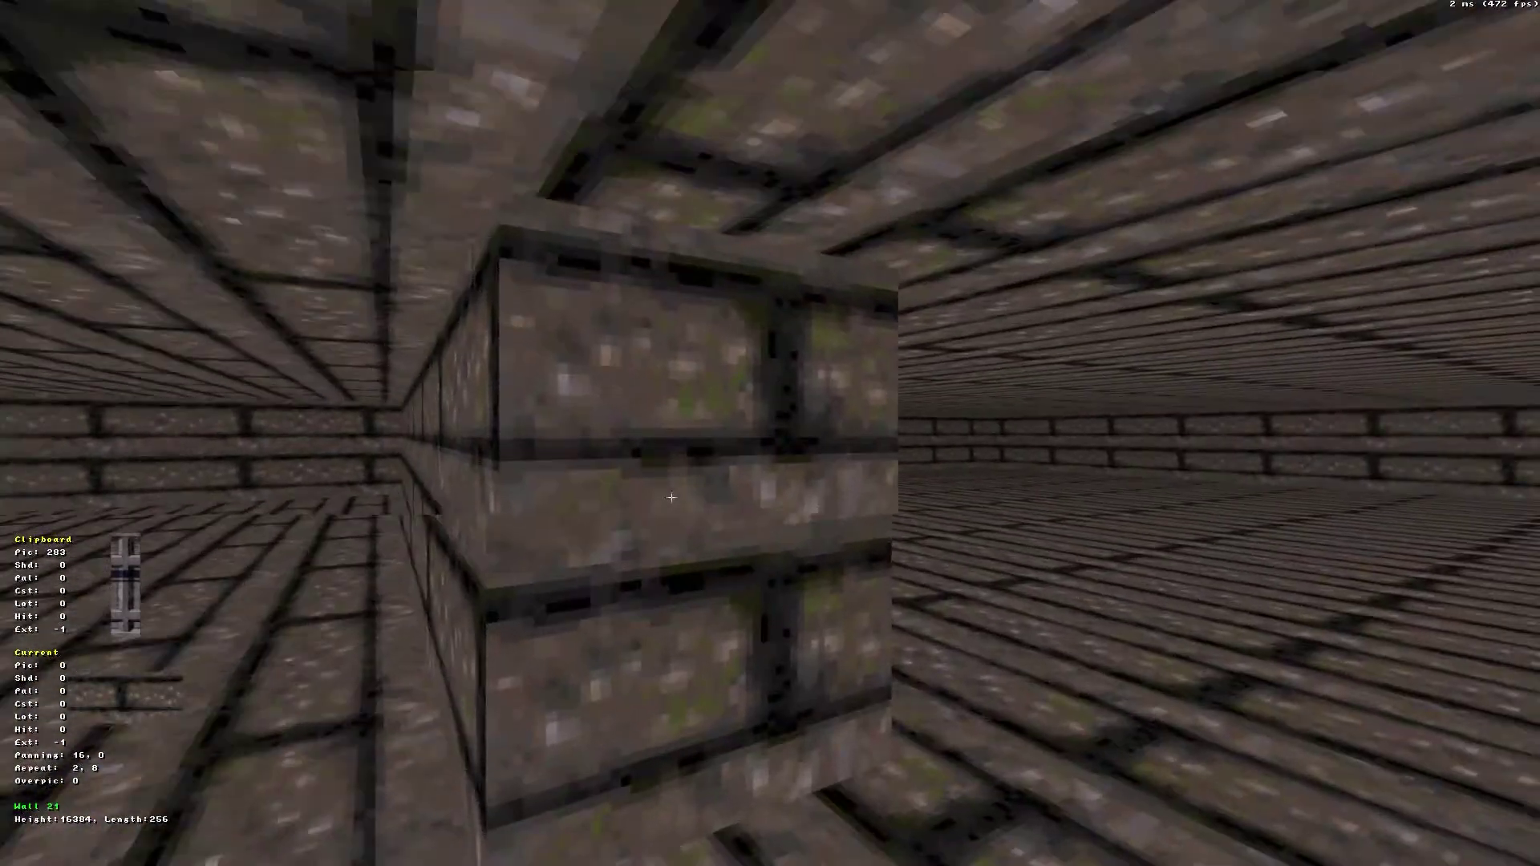
pyautogui.press('Up')
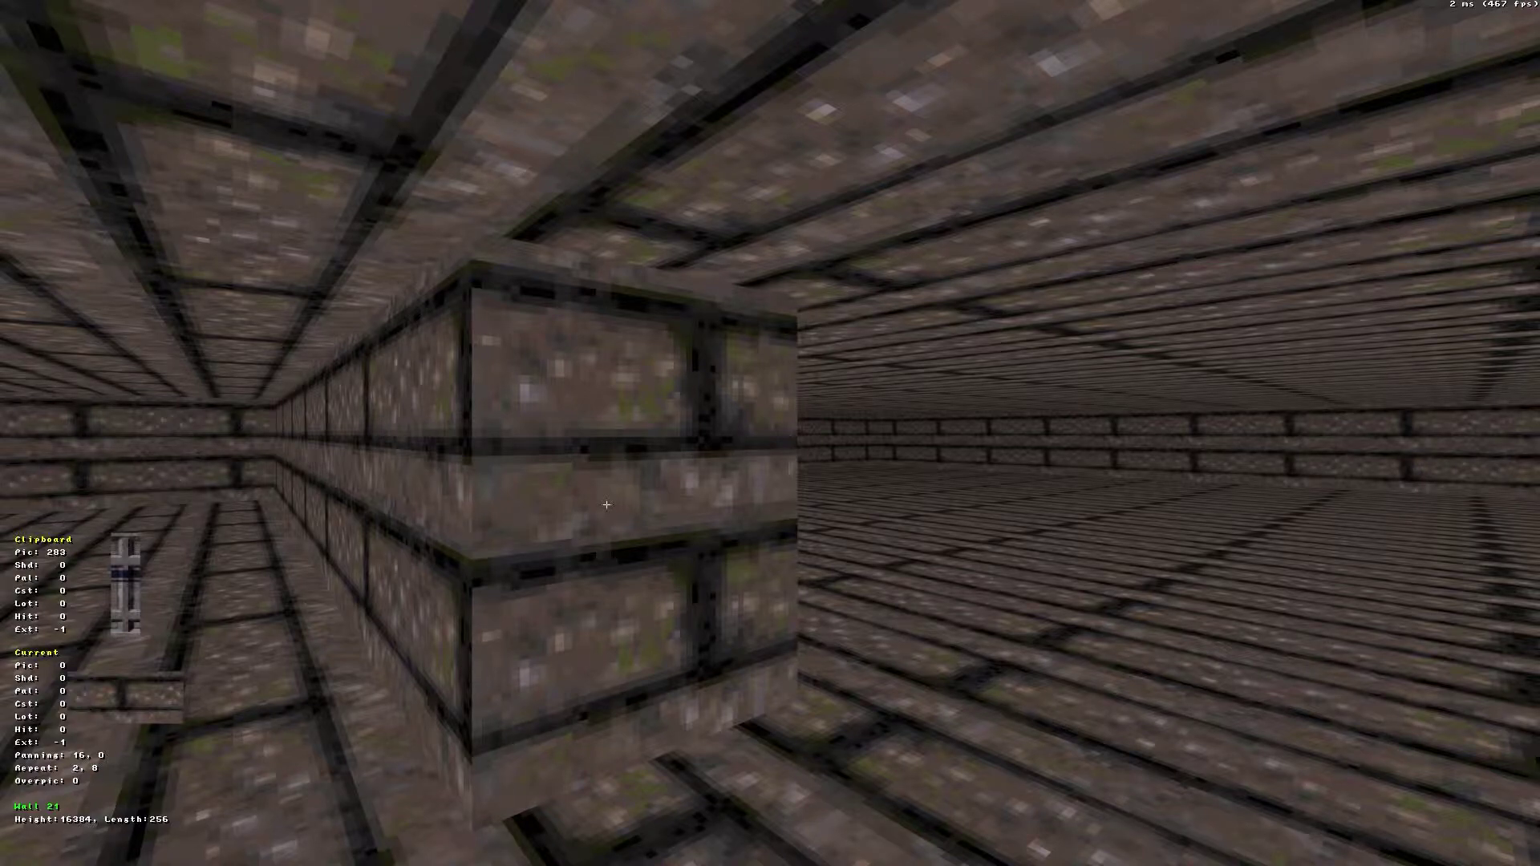
pyautogui.press('Up')
pyautogui.press('Right')
pyautogui.press('Down')
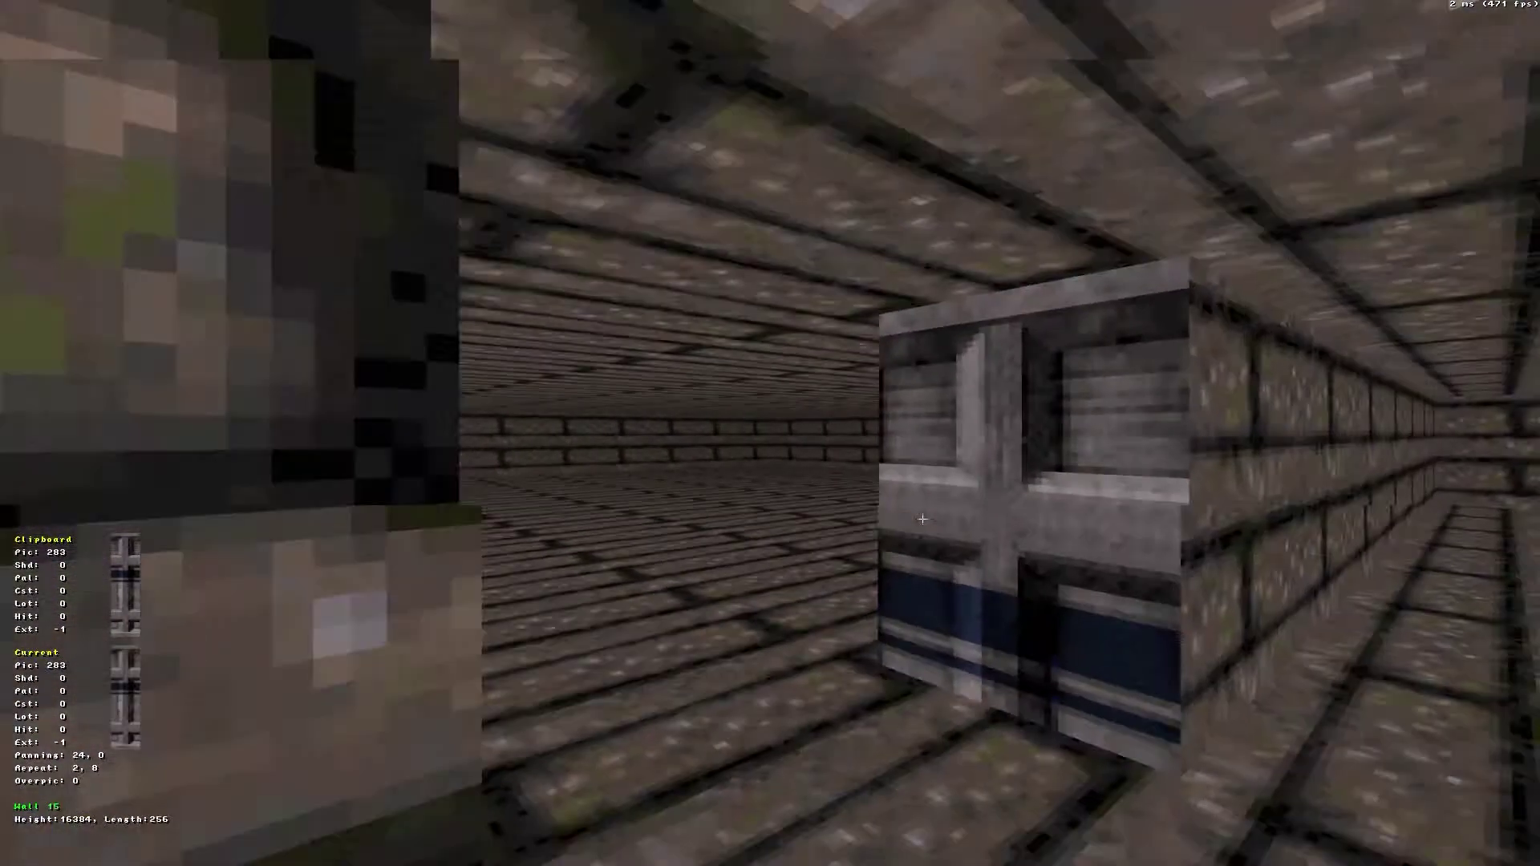
pyautogui.press('Up')
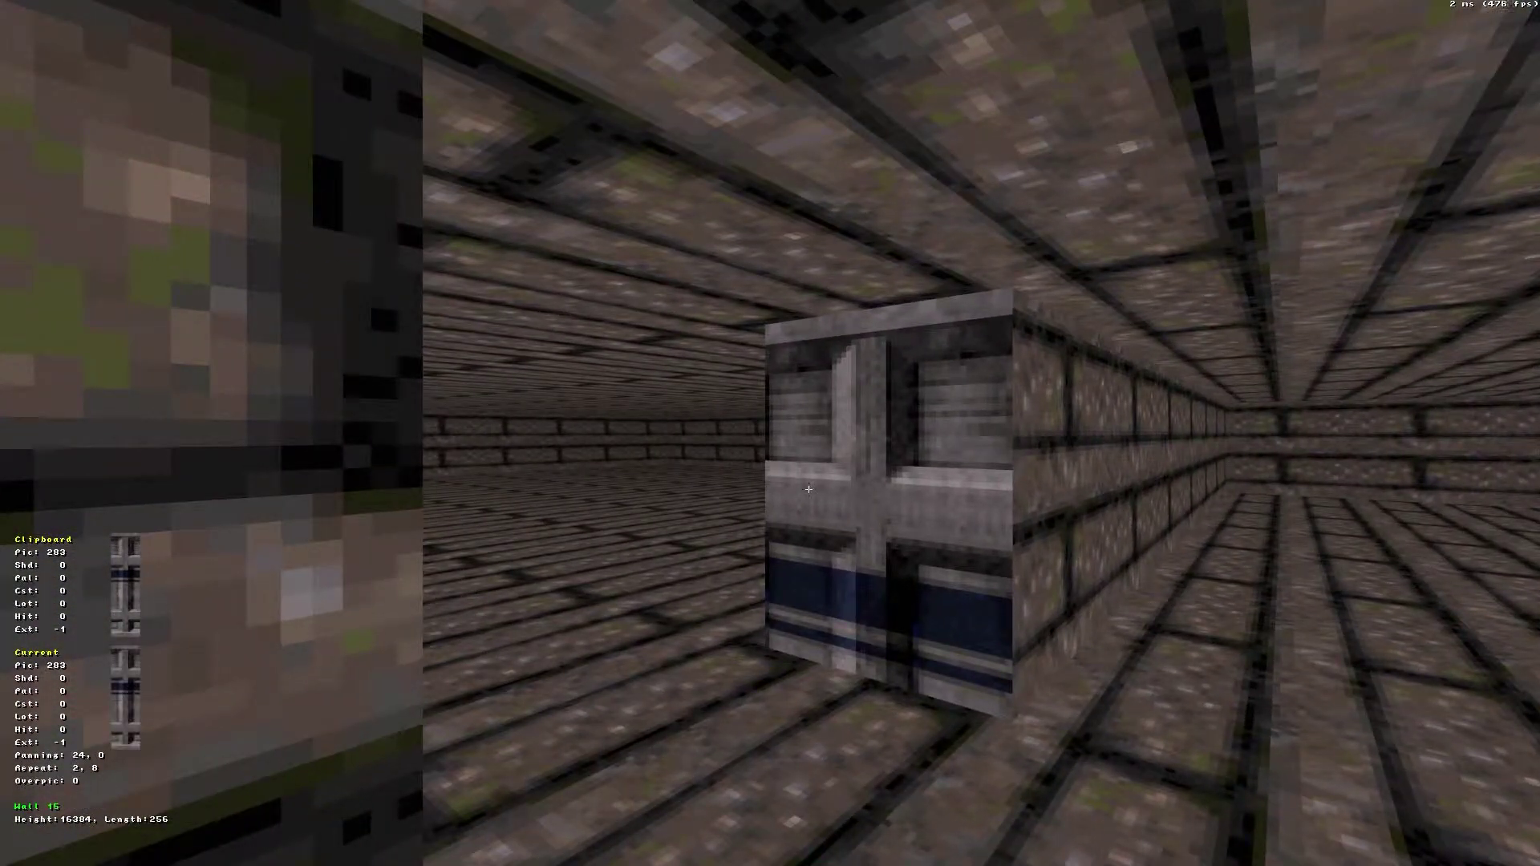
pyautogui.press('Up')
# Paste tile 283 onto the far section of the doorway's opposite, still bare side wall
pyautogui.press('Left')
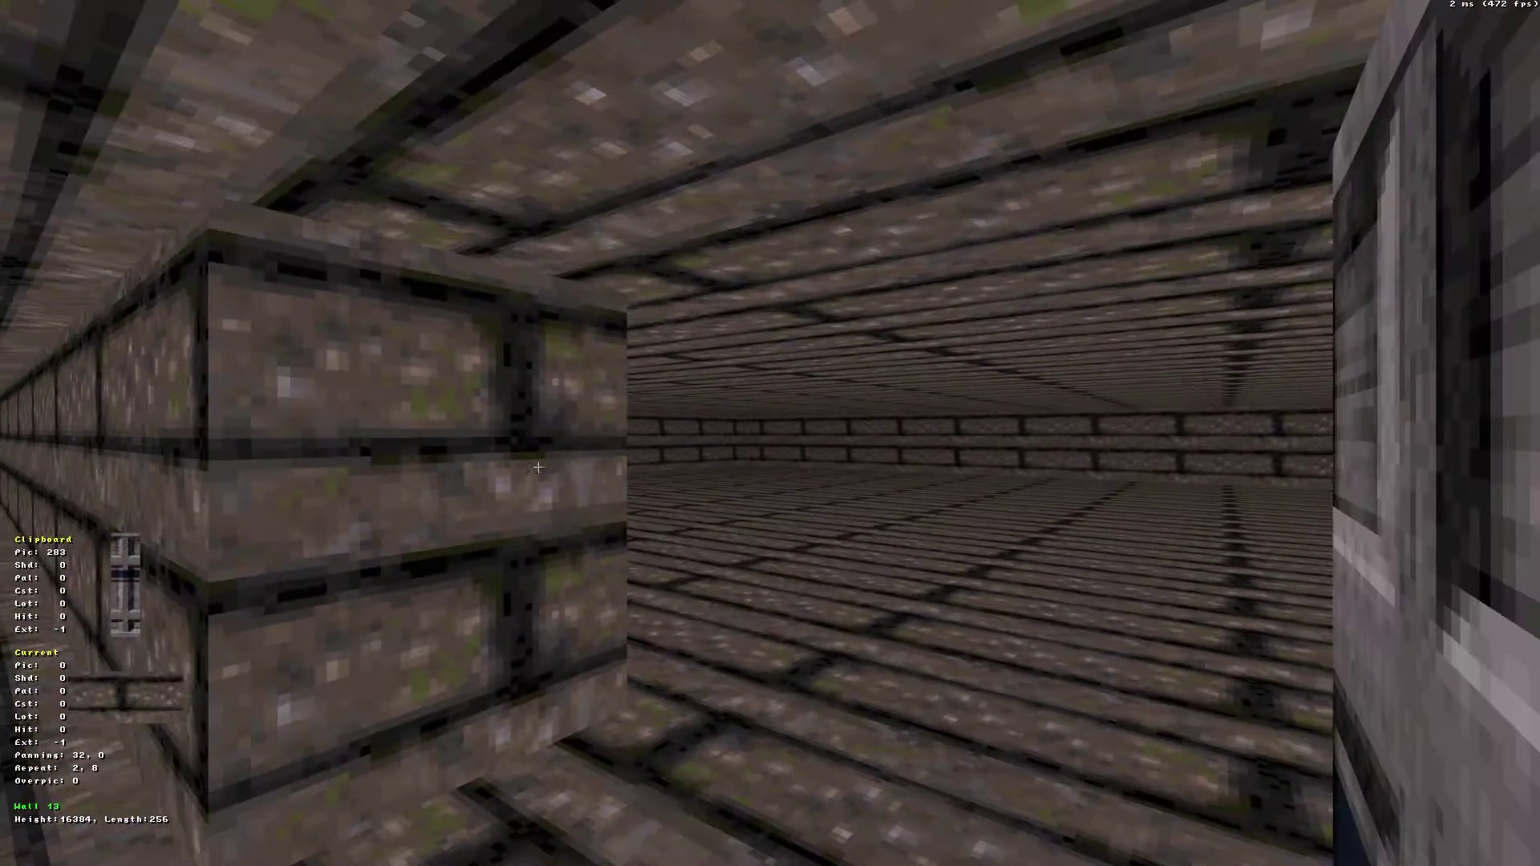
pyautogui.press('Down')
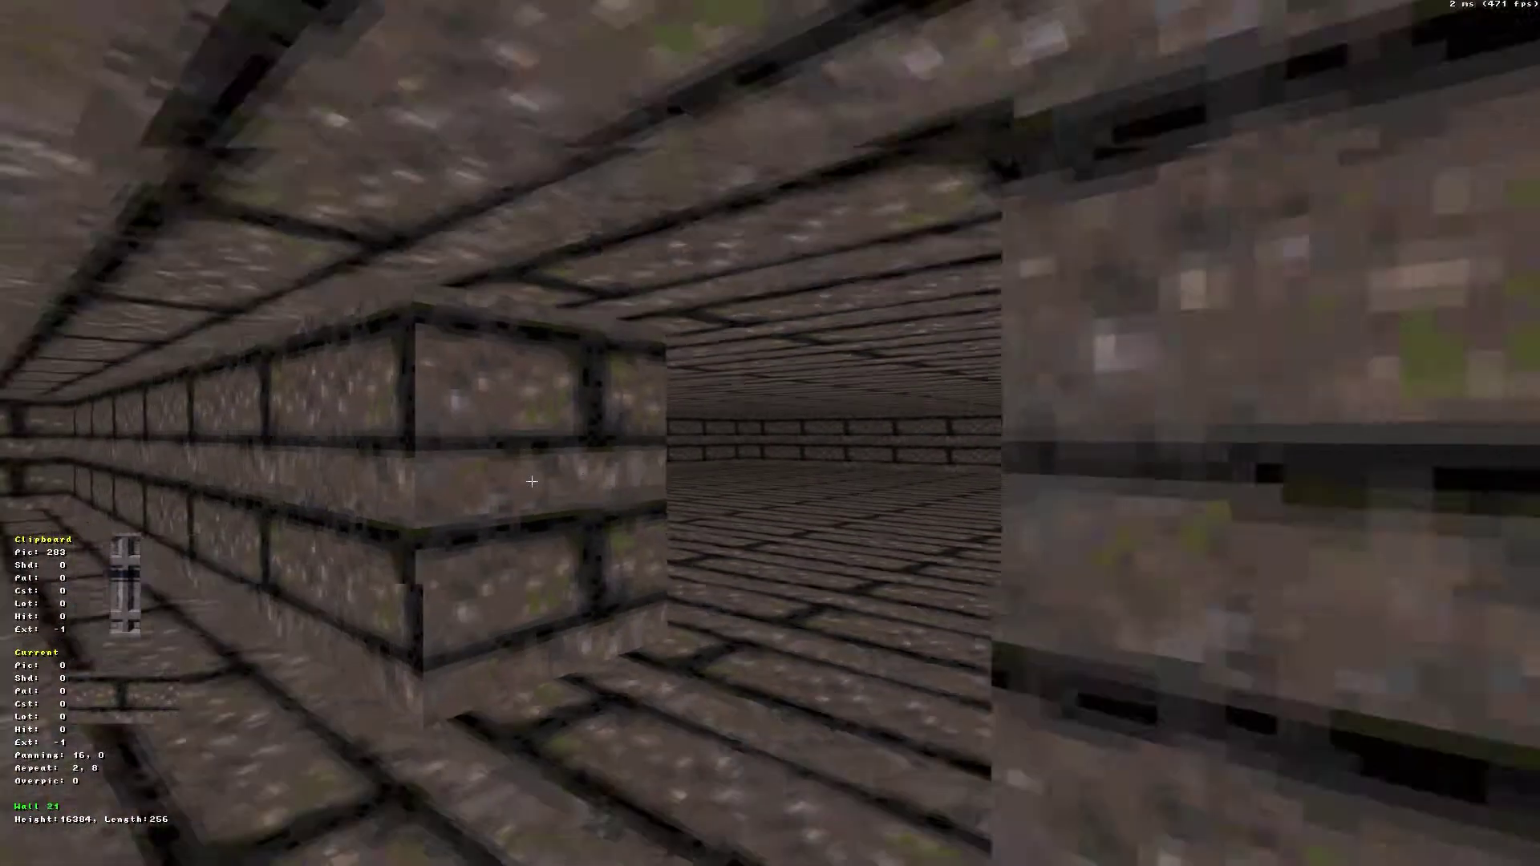
pyautogui.press('Up')
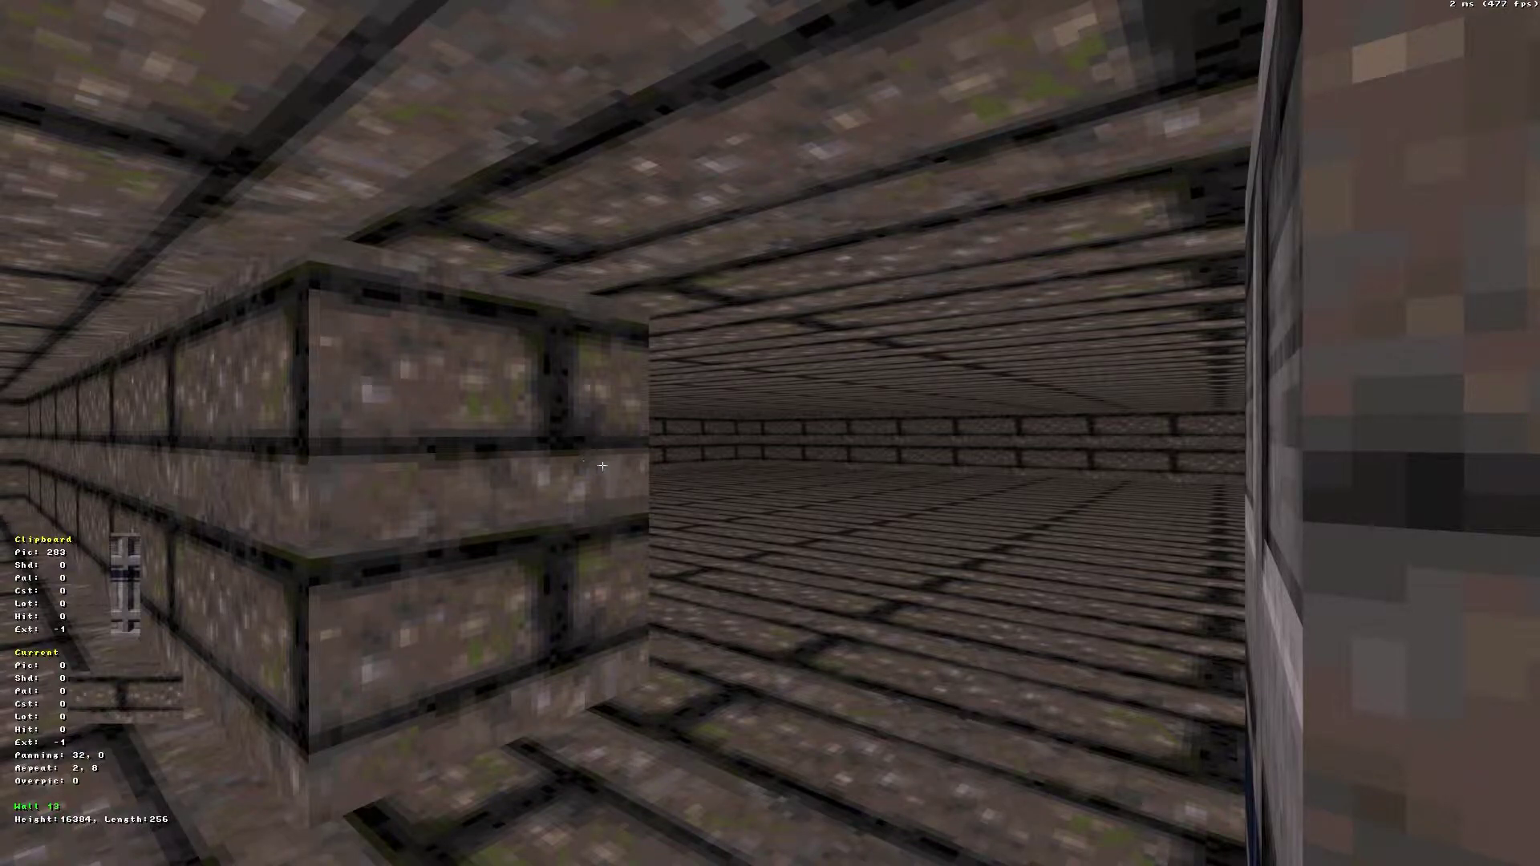
pyautogui.press('Return')
pyautogui.press('Up')
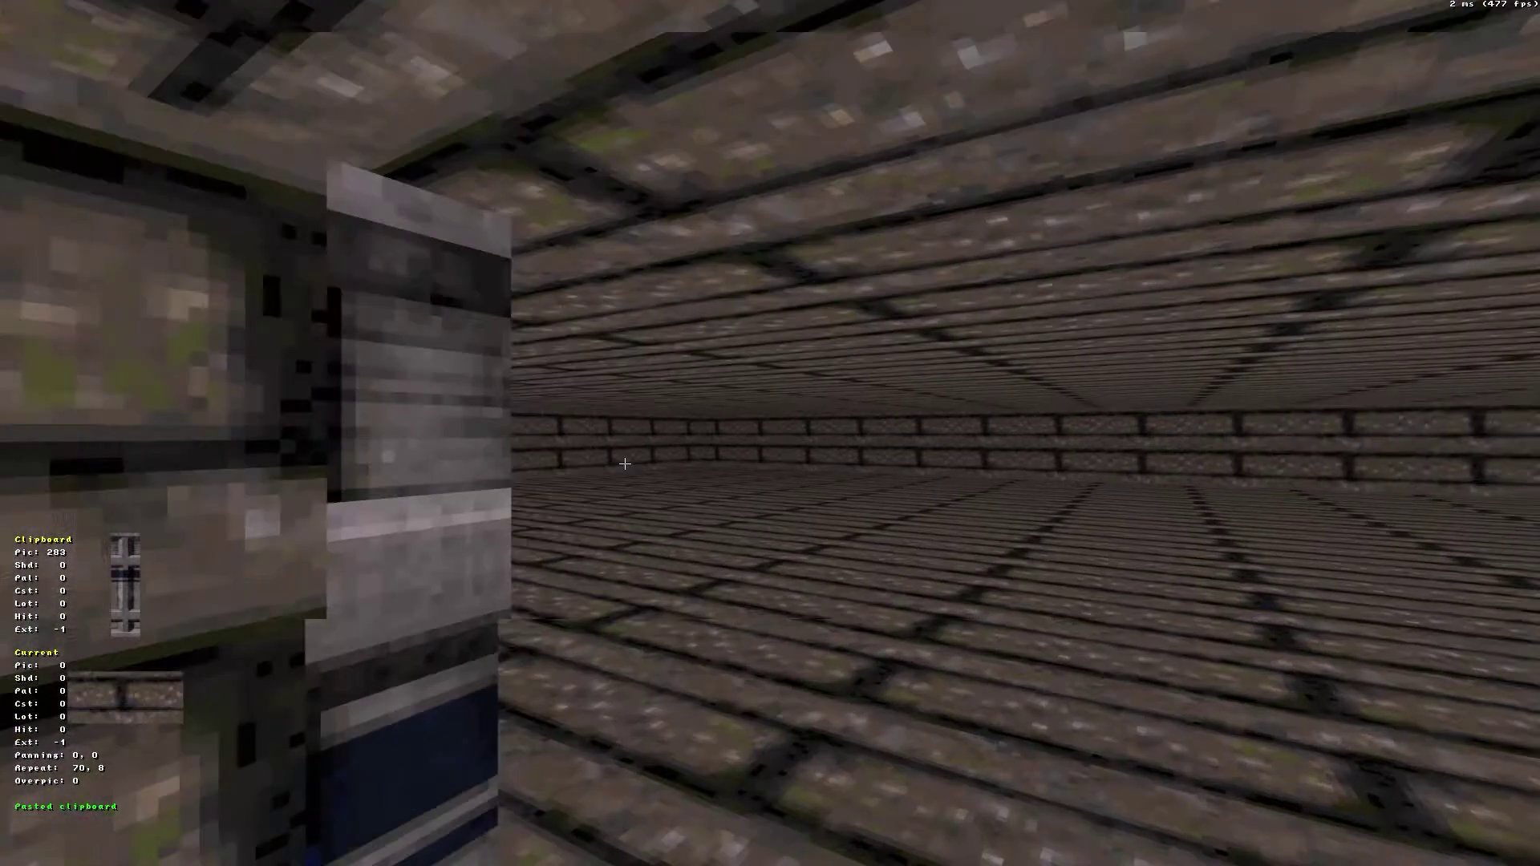
# Switch the 3D view's Z mode to Gravity
pyautogui.press('Right')
pyautogui.press('Down')
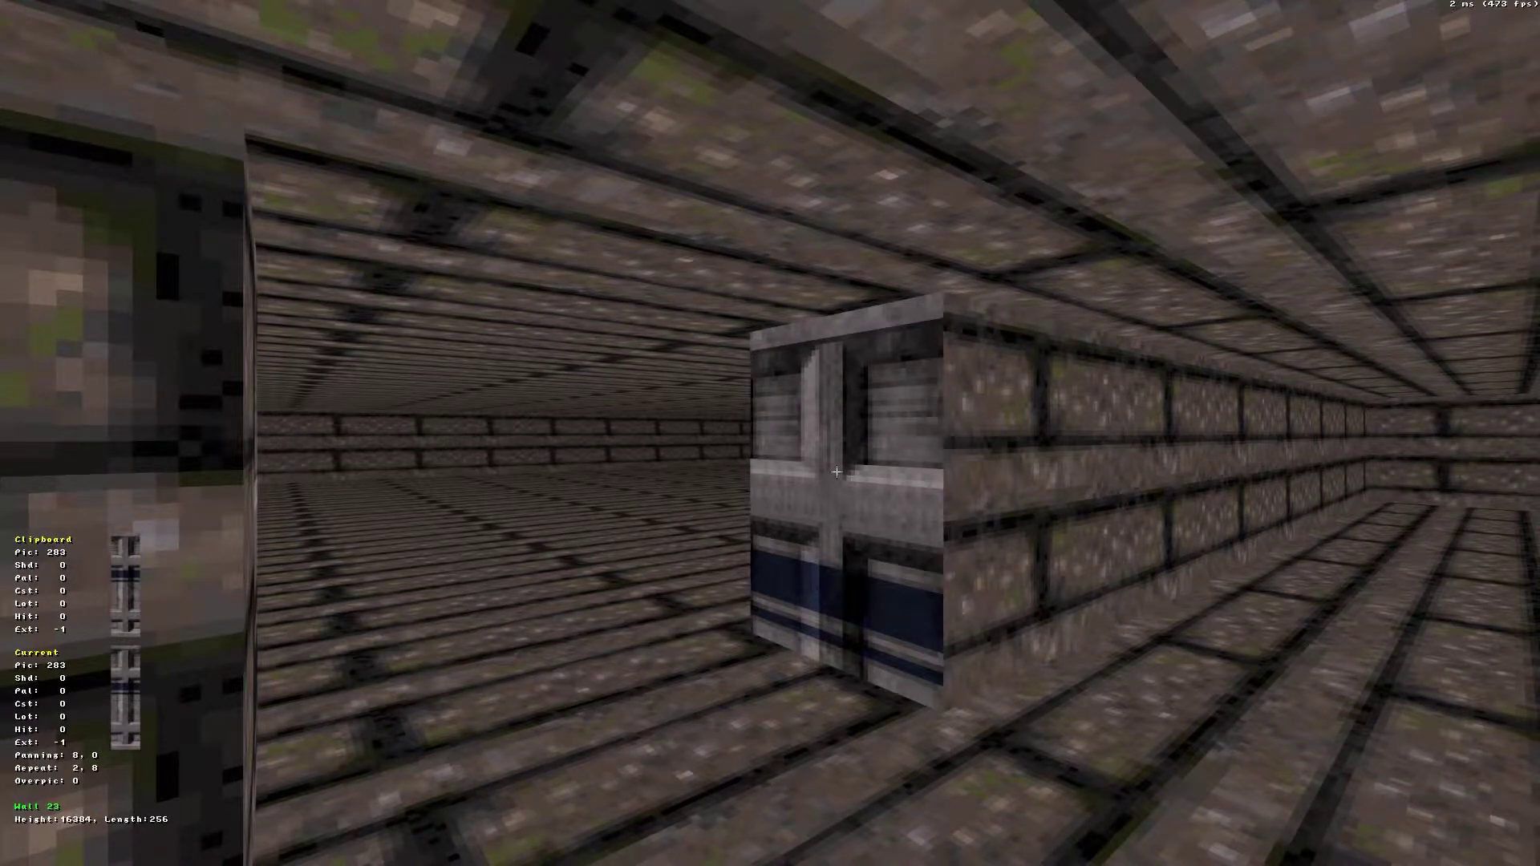
pyautogui.press('capslock')
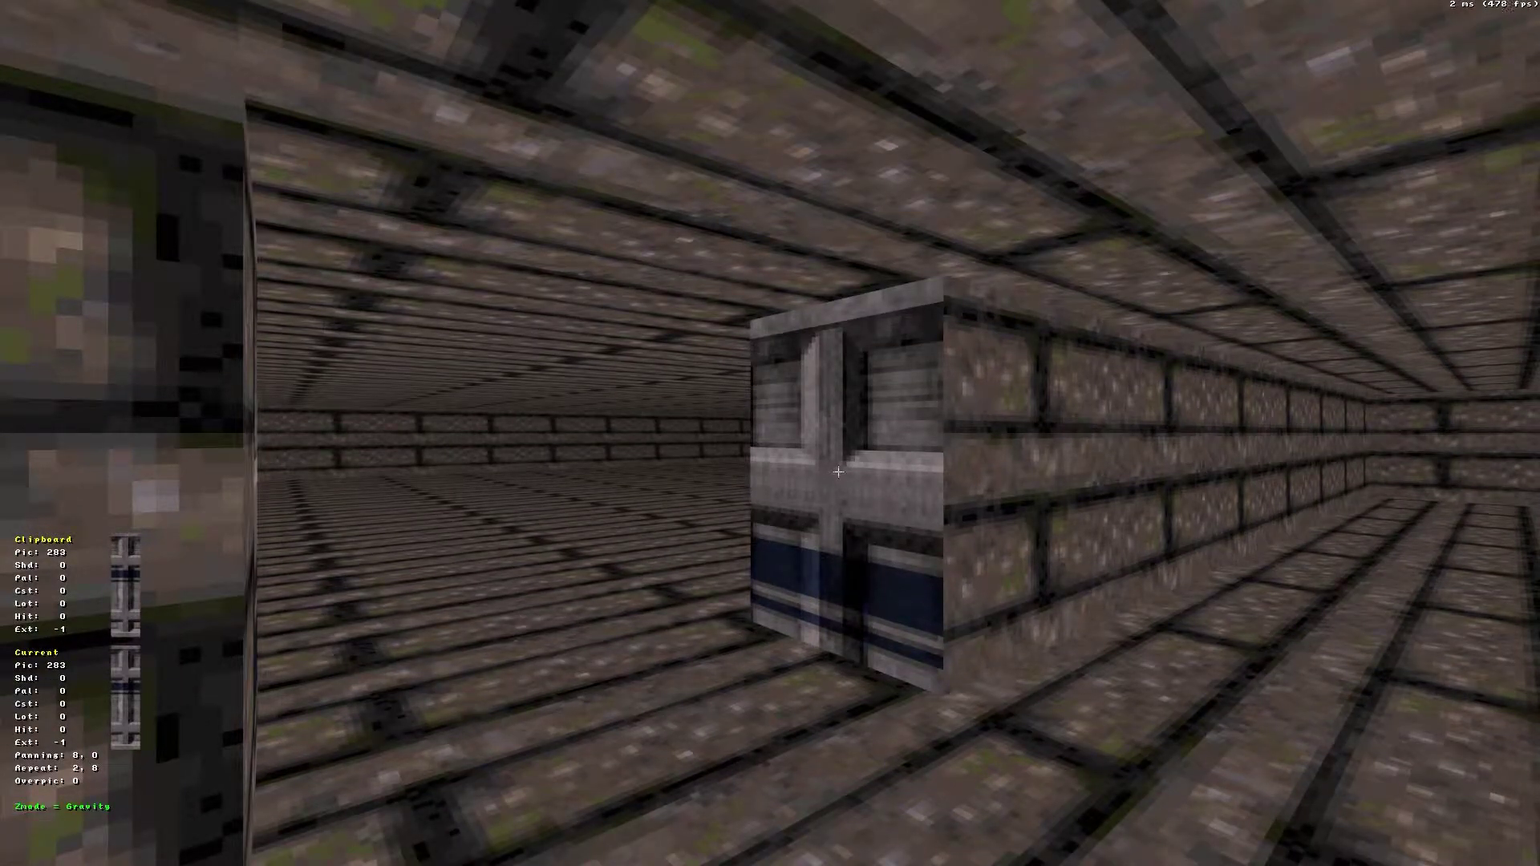
pyautogui.press('Up')
pyautogui.press('Left')
pyautogui.press('Down')
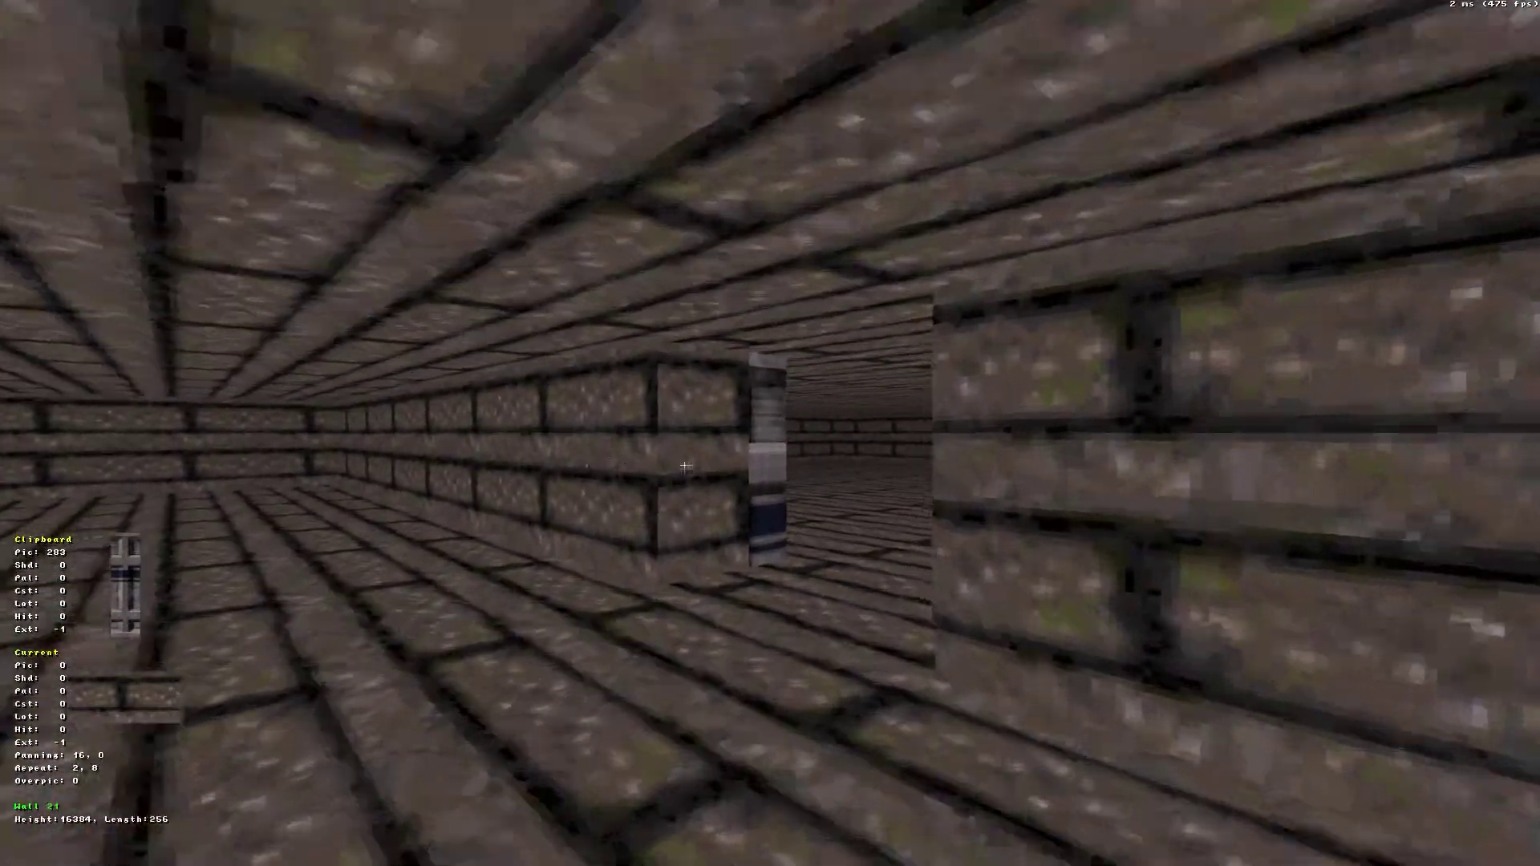
# Paste tile 283 onto the middle section of the doorway's opposite side wall
pyautogui.press('Up')
pyautogui.press('Down')
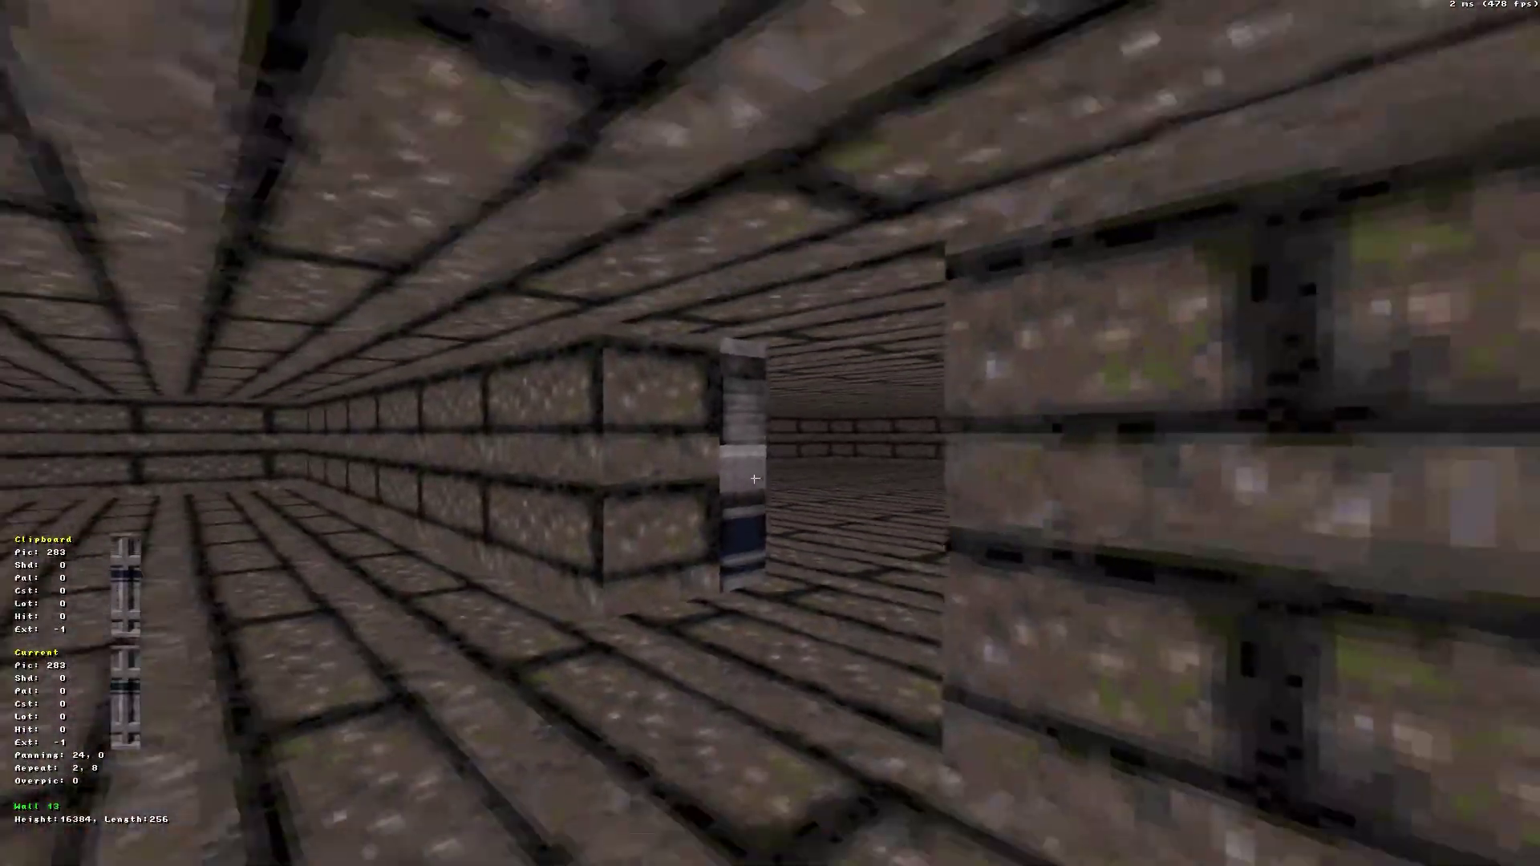
pyautogui.press('Up')
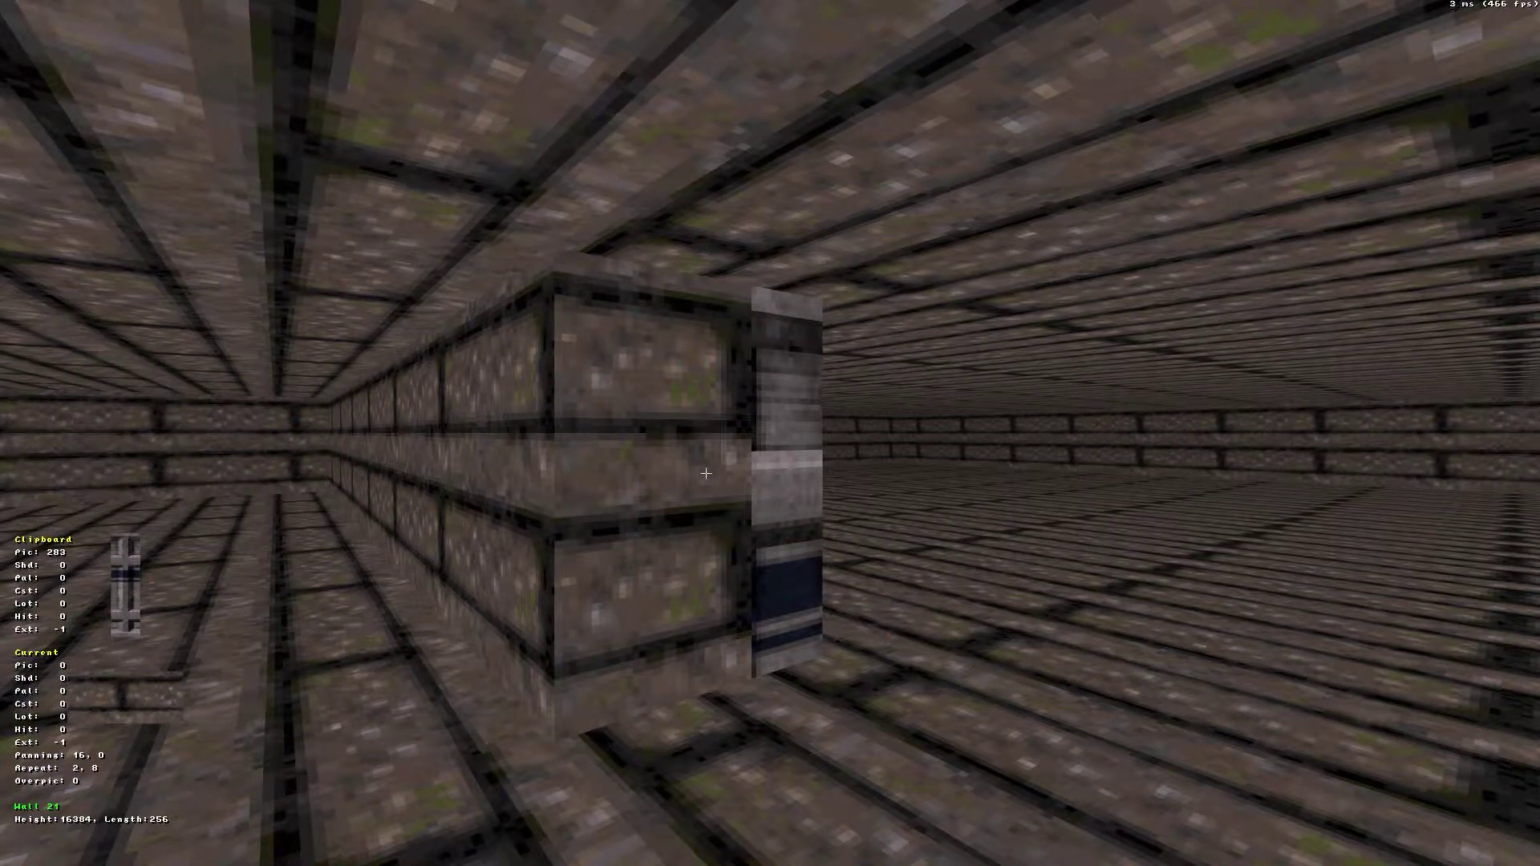
pyautogui.press('Return')
pyautogui.press('Up')
pyautogui.press('Right')
pyautogui.press('Left')
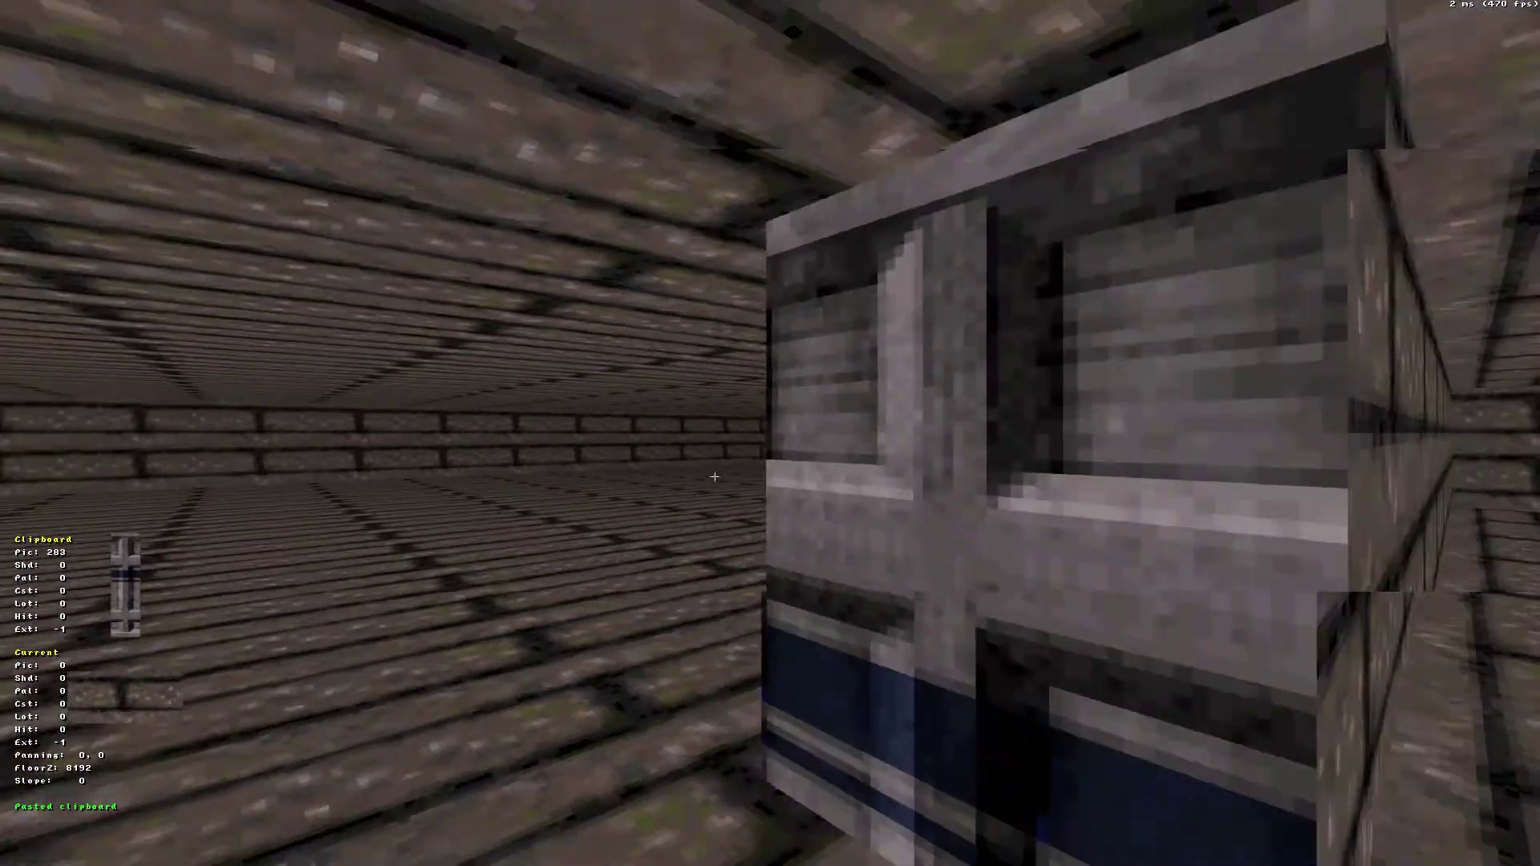
pyautogui.press('Down')
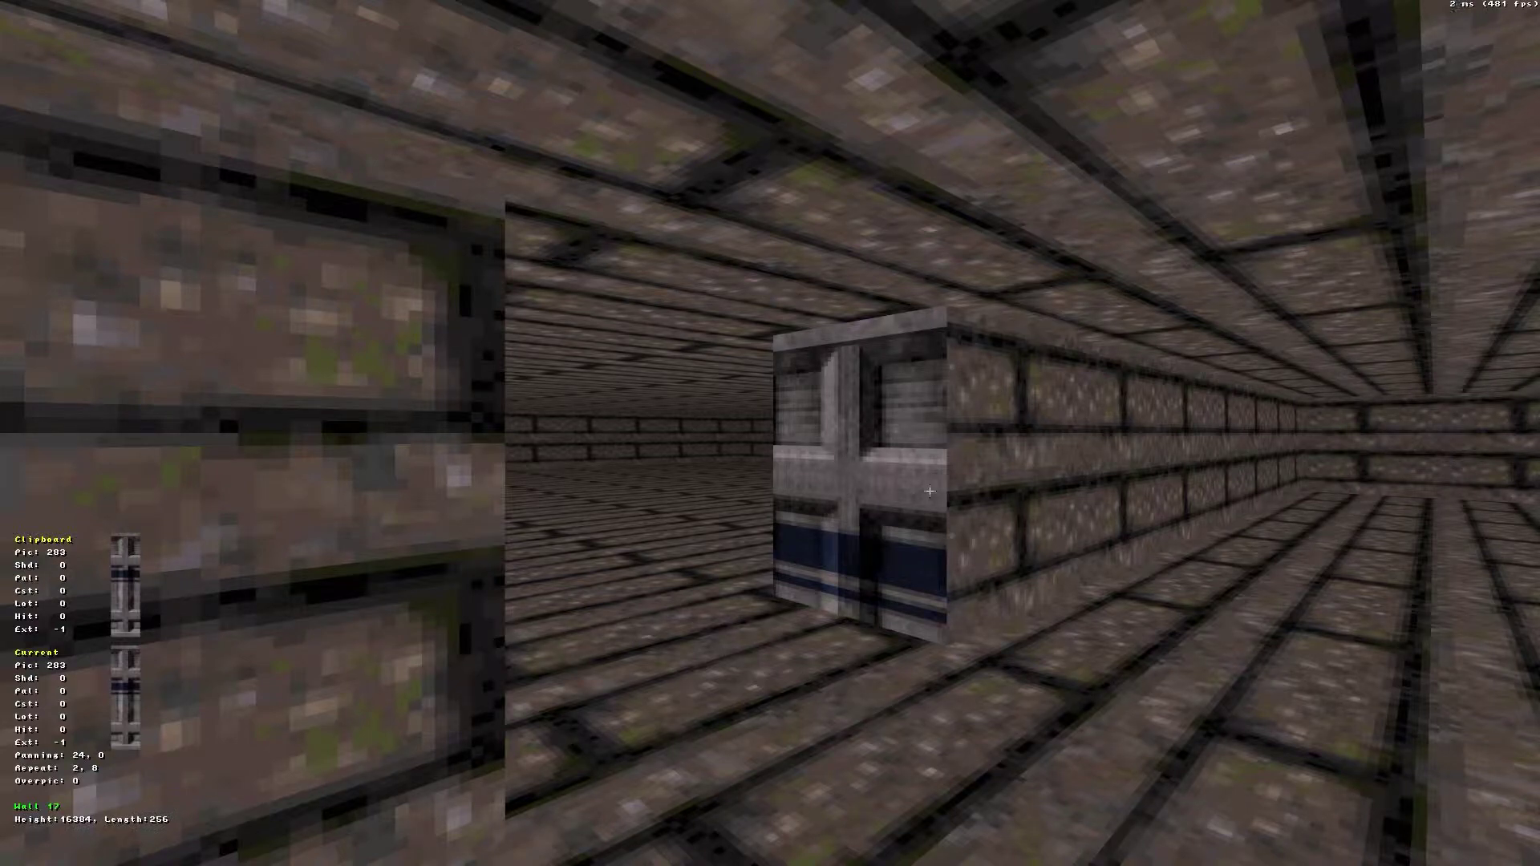
# Apply tile 191 to the far room's floor and copy it onto the doorway's floor
pyautogui.press('Up')
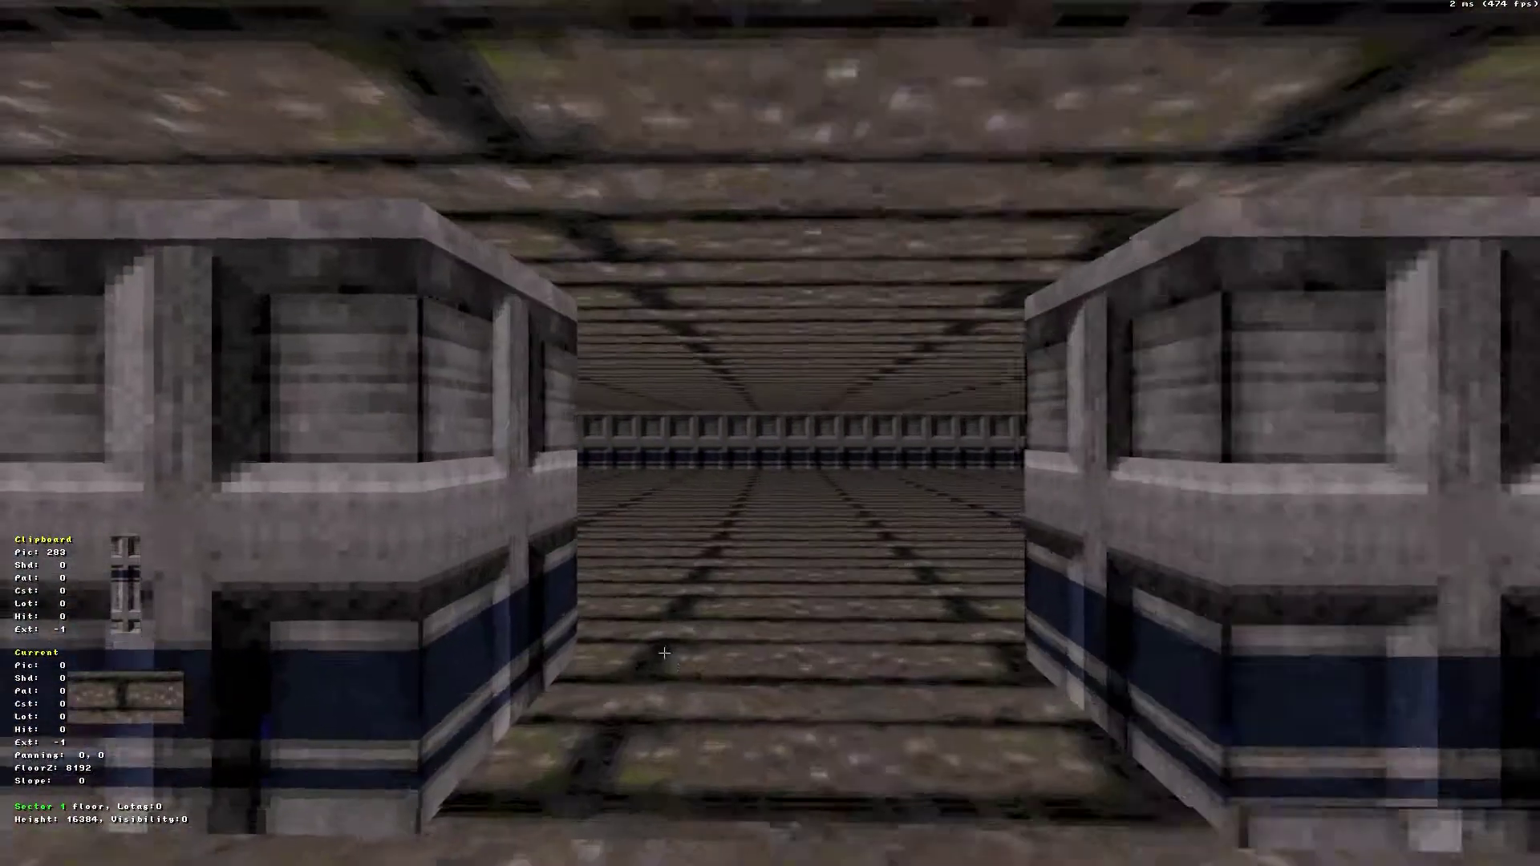
pyautogui.press('Down')
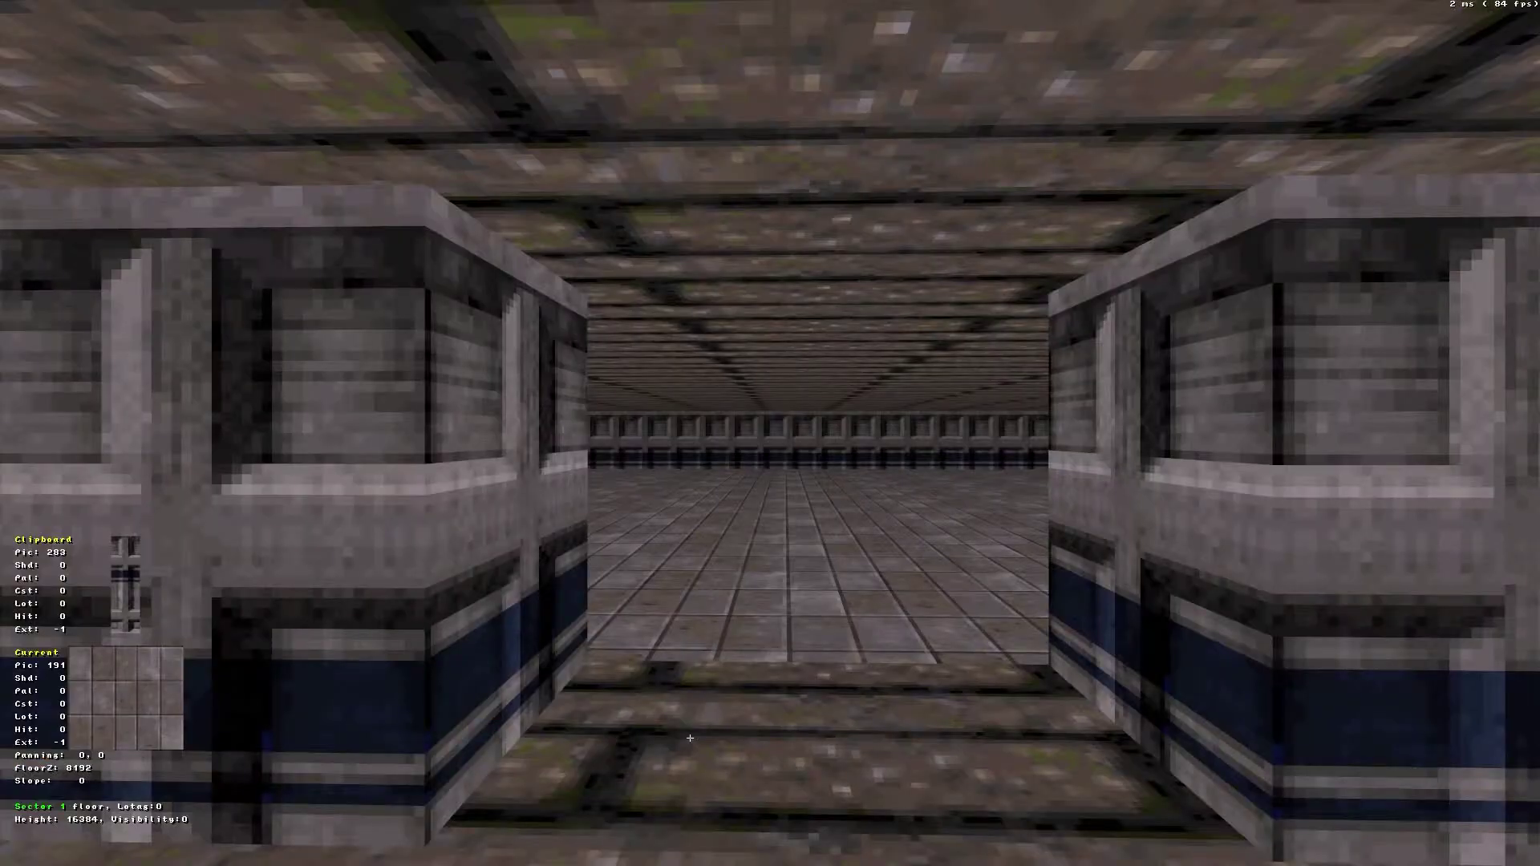
pyautogui.press('Down')
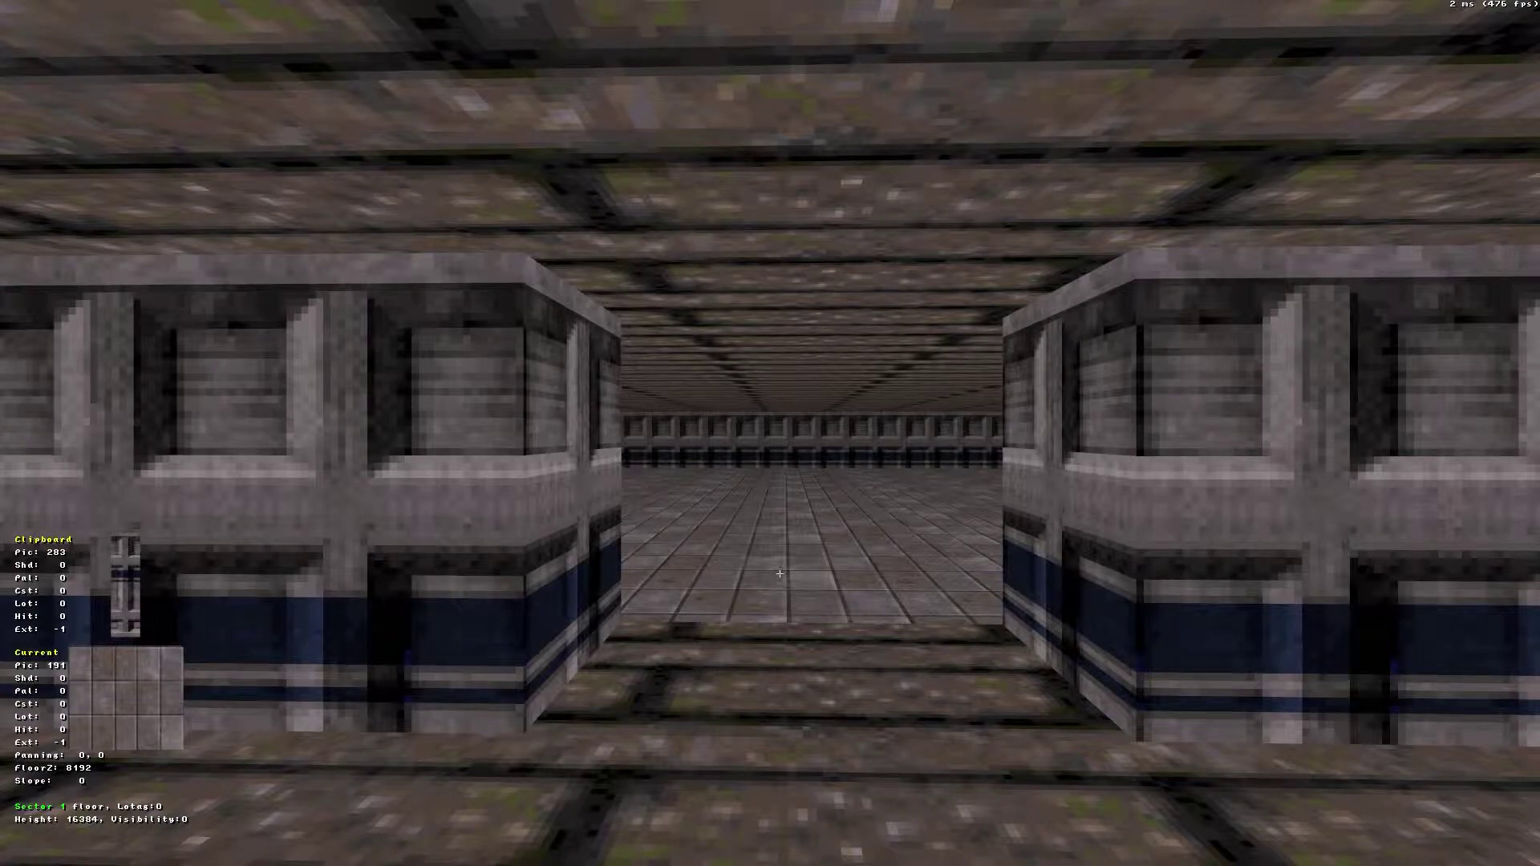
pyautogui.press('Tab')
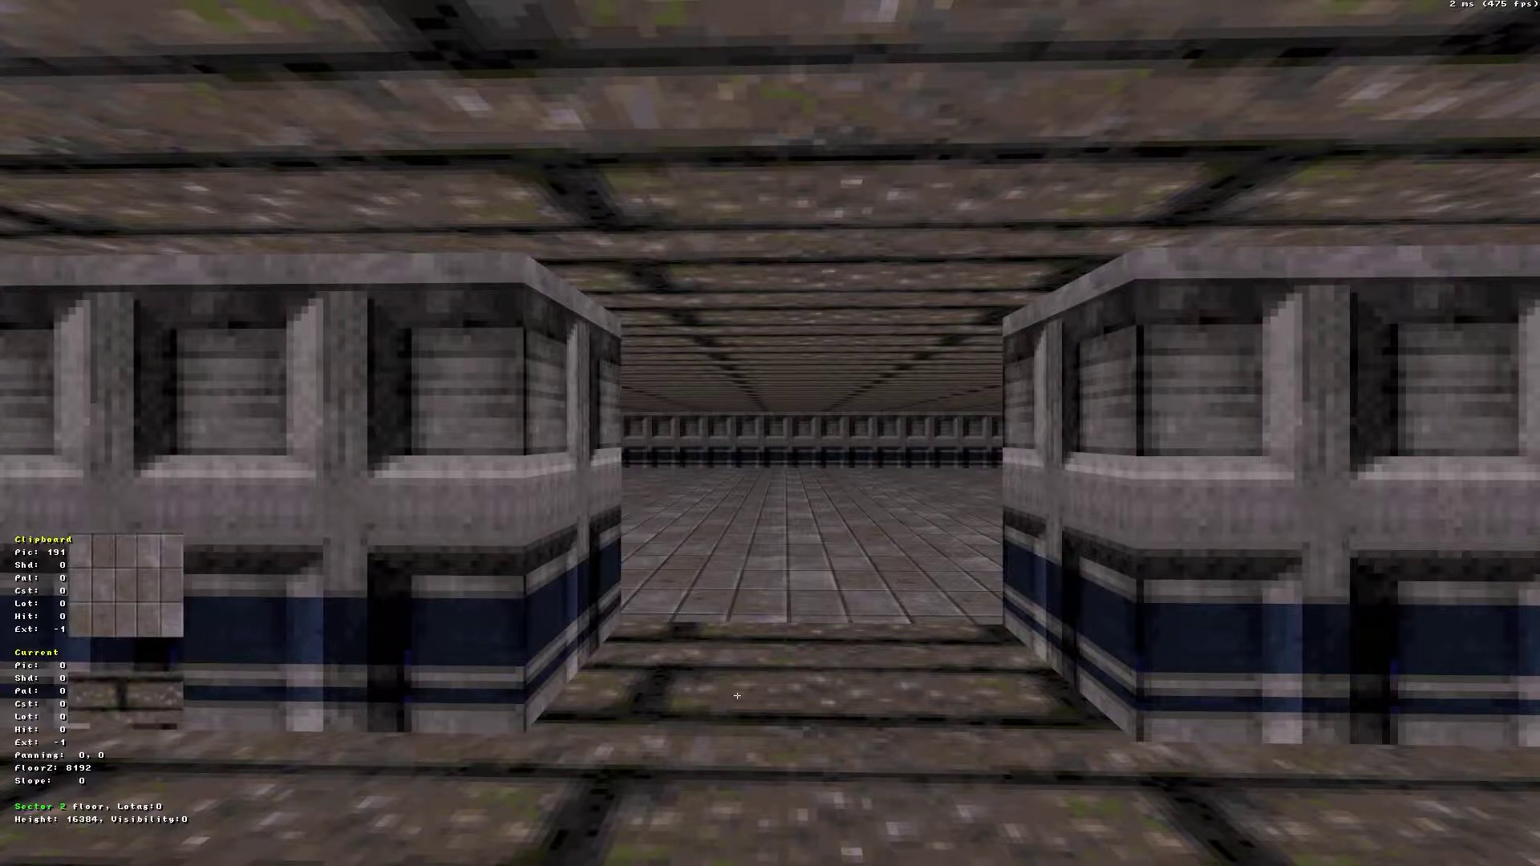
pyautogui.press('Return')
pyautogui.press('Up')
pyautogui.press('Left')
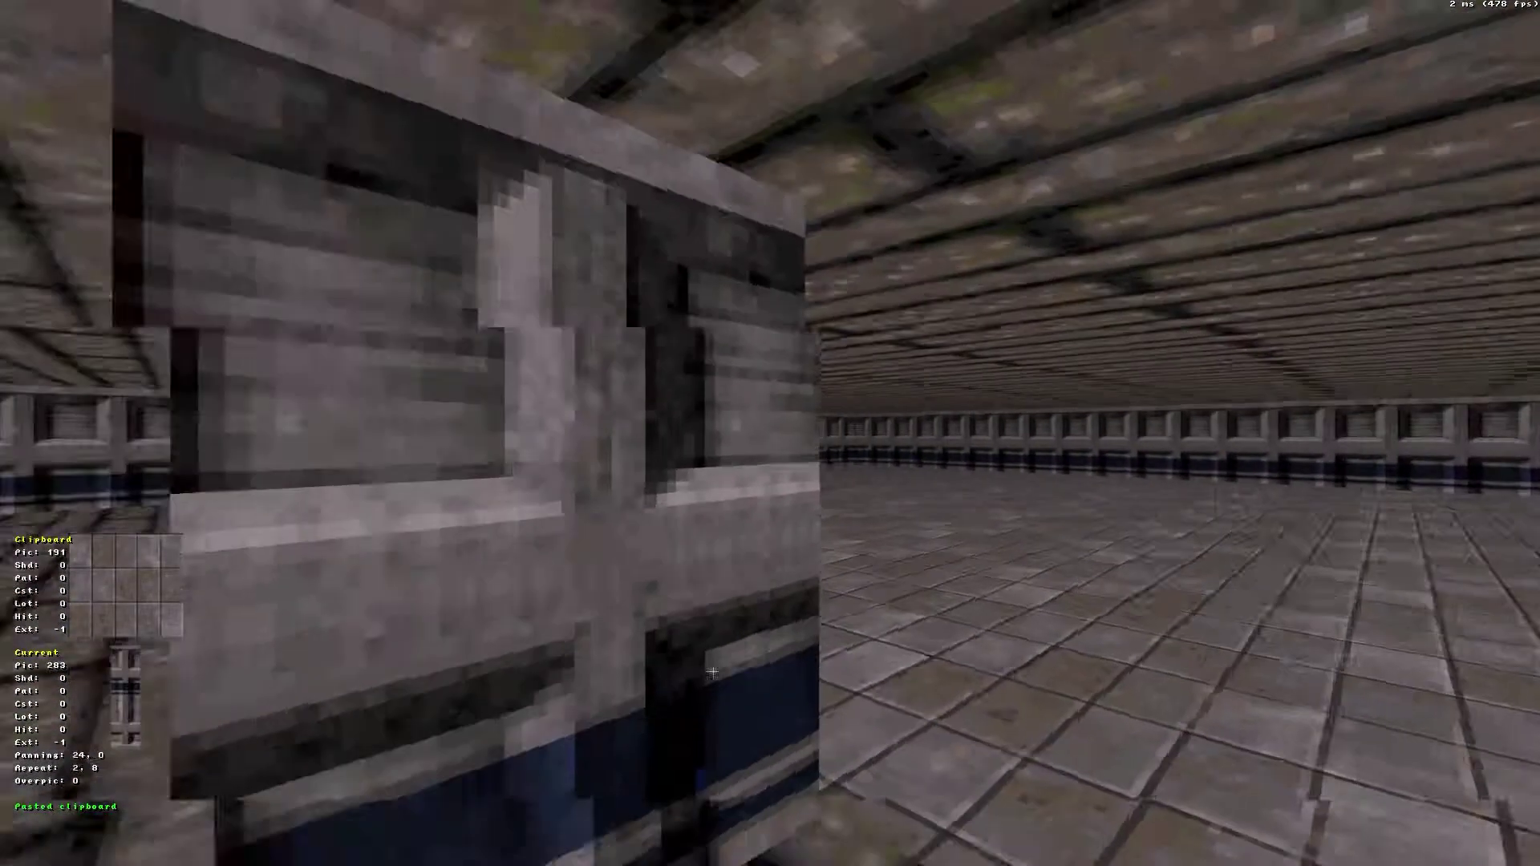
# Paste tile 191 onto the floor of the remaining untextured room
pyautogui.press('Left')
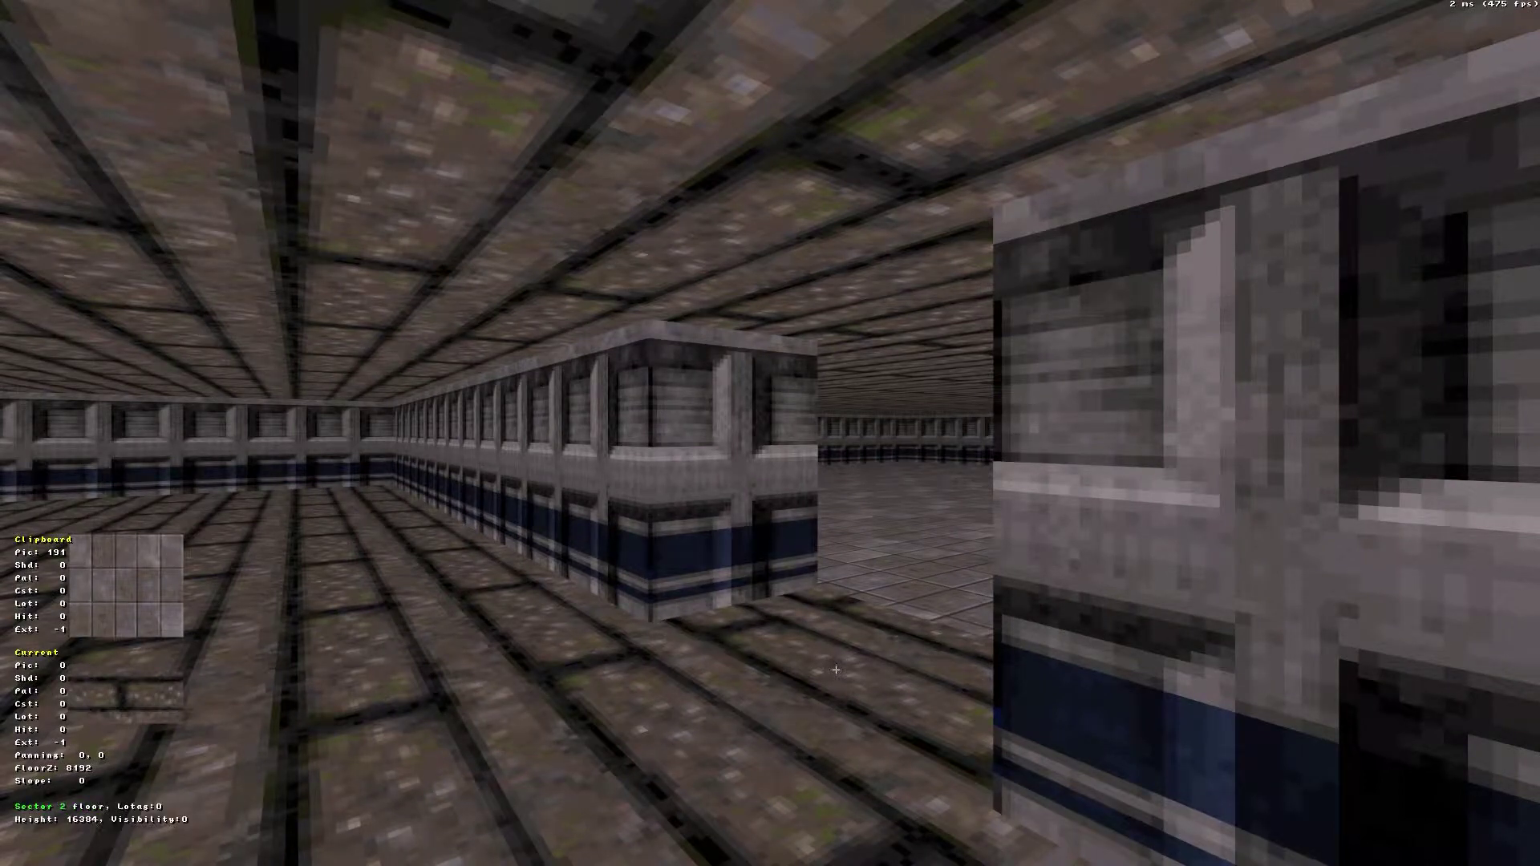
pyautogui.press('Return')
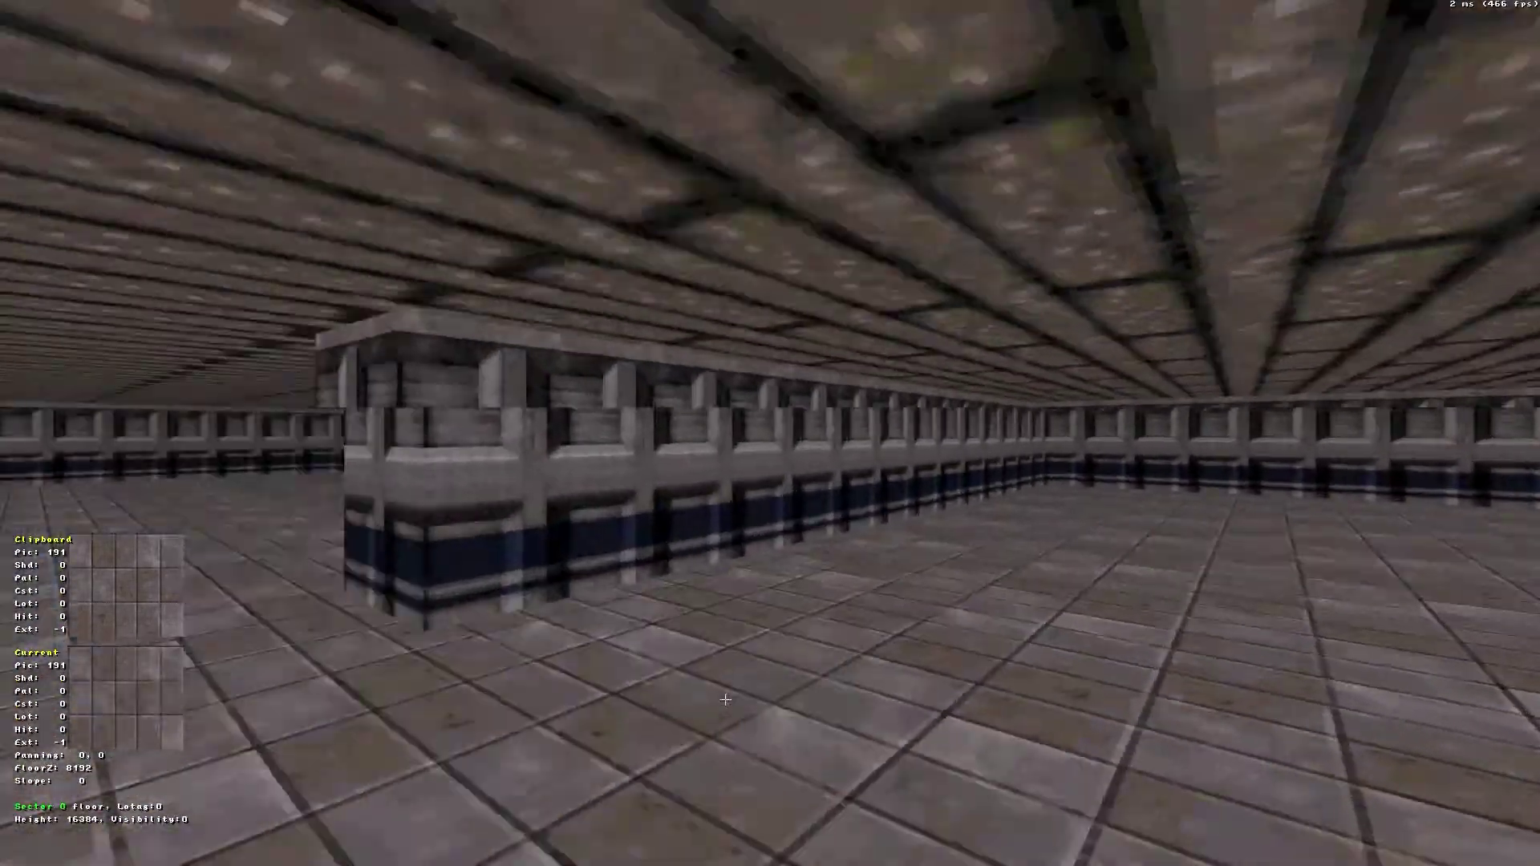
# Inspect the textured floors and walls of both rooms and the doorway between them
pyautogui.press('Left')
pyautogui.press('Up')
pyautogui.press('Right')
pyautogui.press('Left')
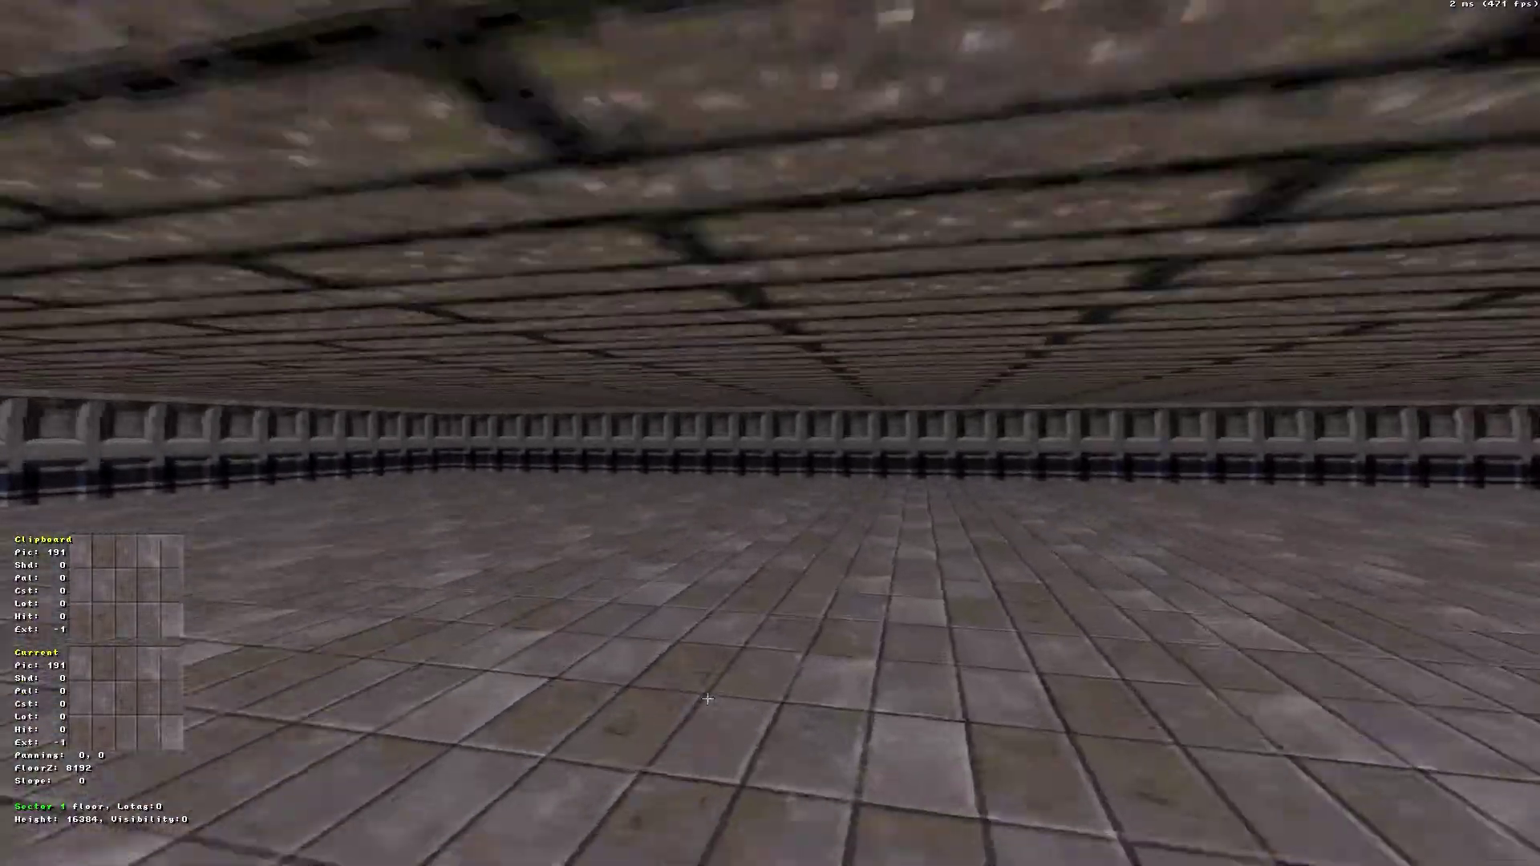
pyautogui.press('Right')
pyautogui.press('Down')
pyautogui.press('Left')
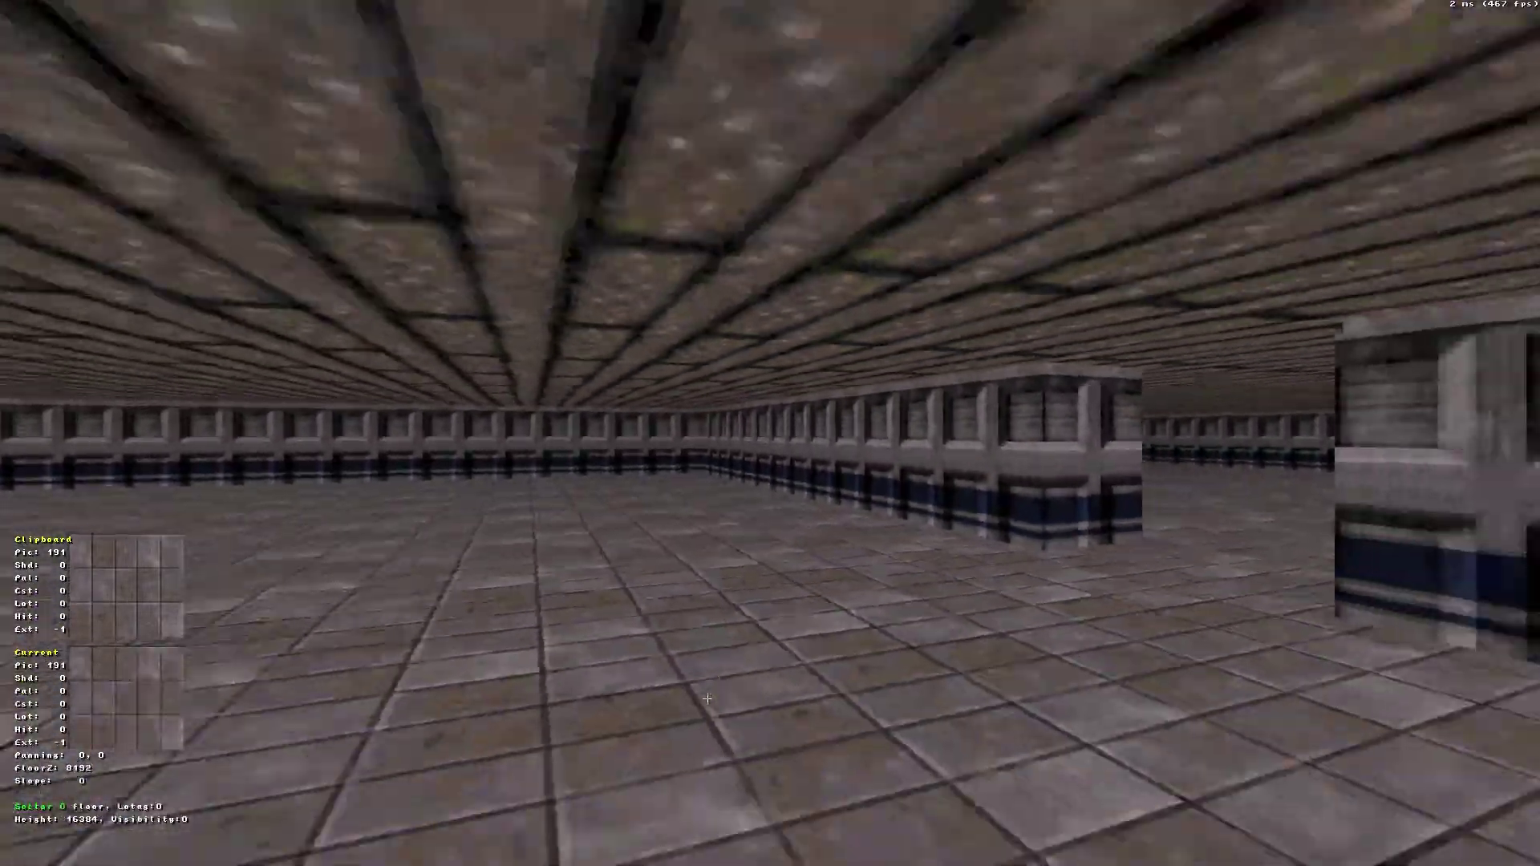
pyautogui.press('Up')
pyautogui.press('Right')
pyautogui.press('Left')
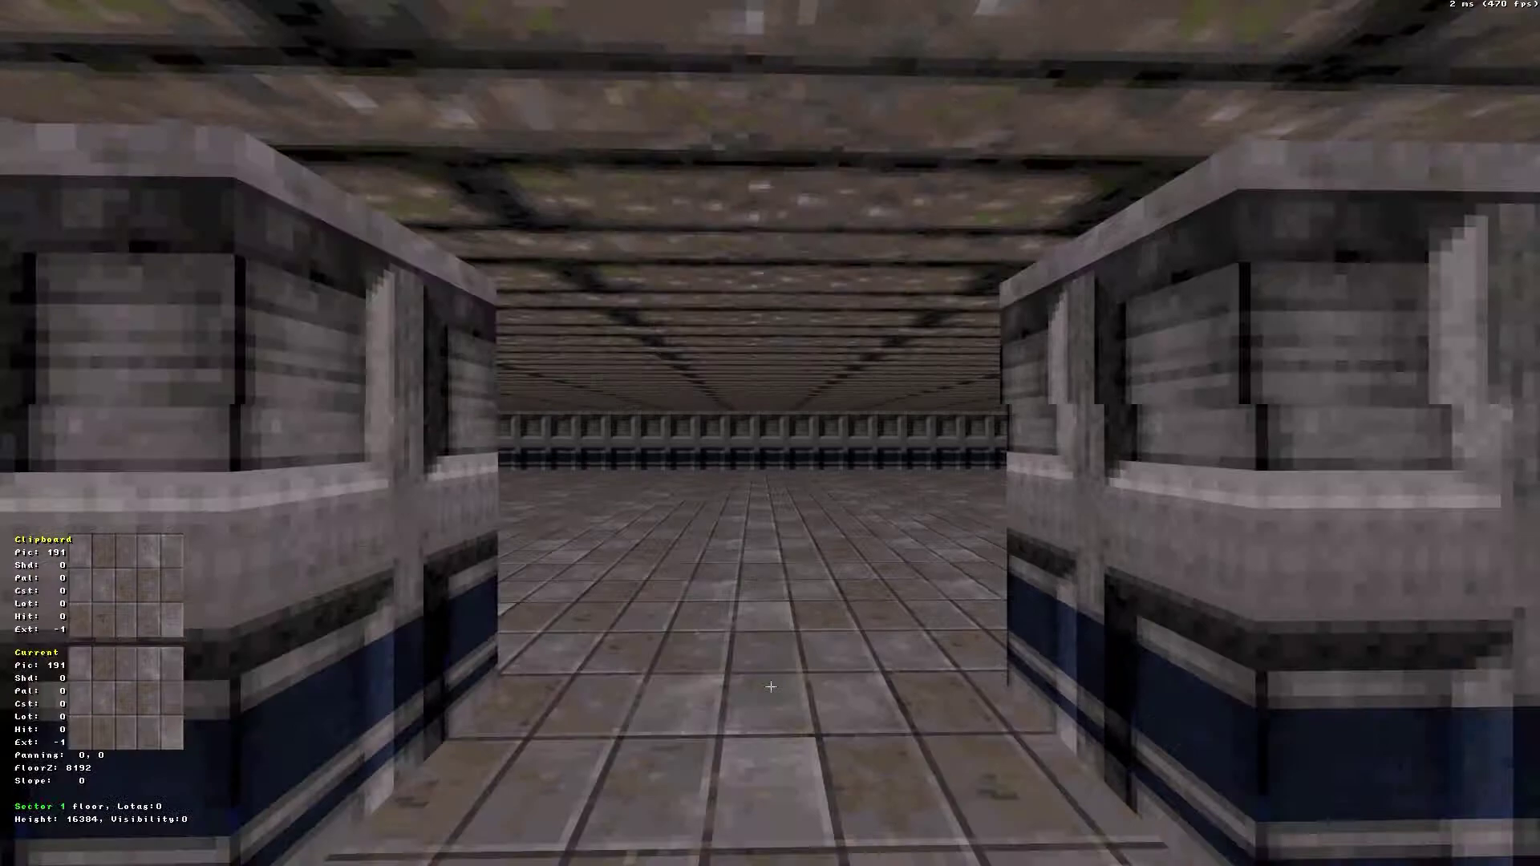
pyautogui.press('Up')
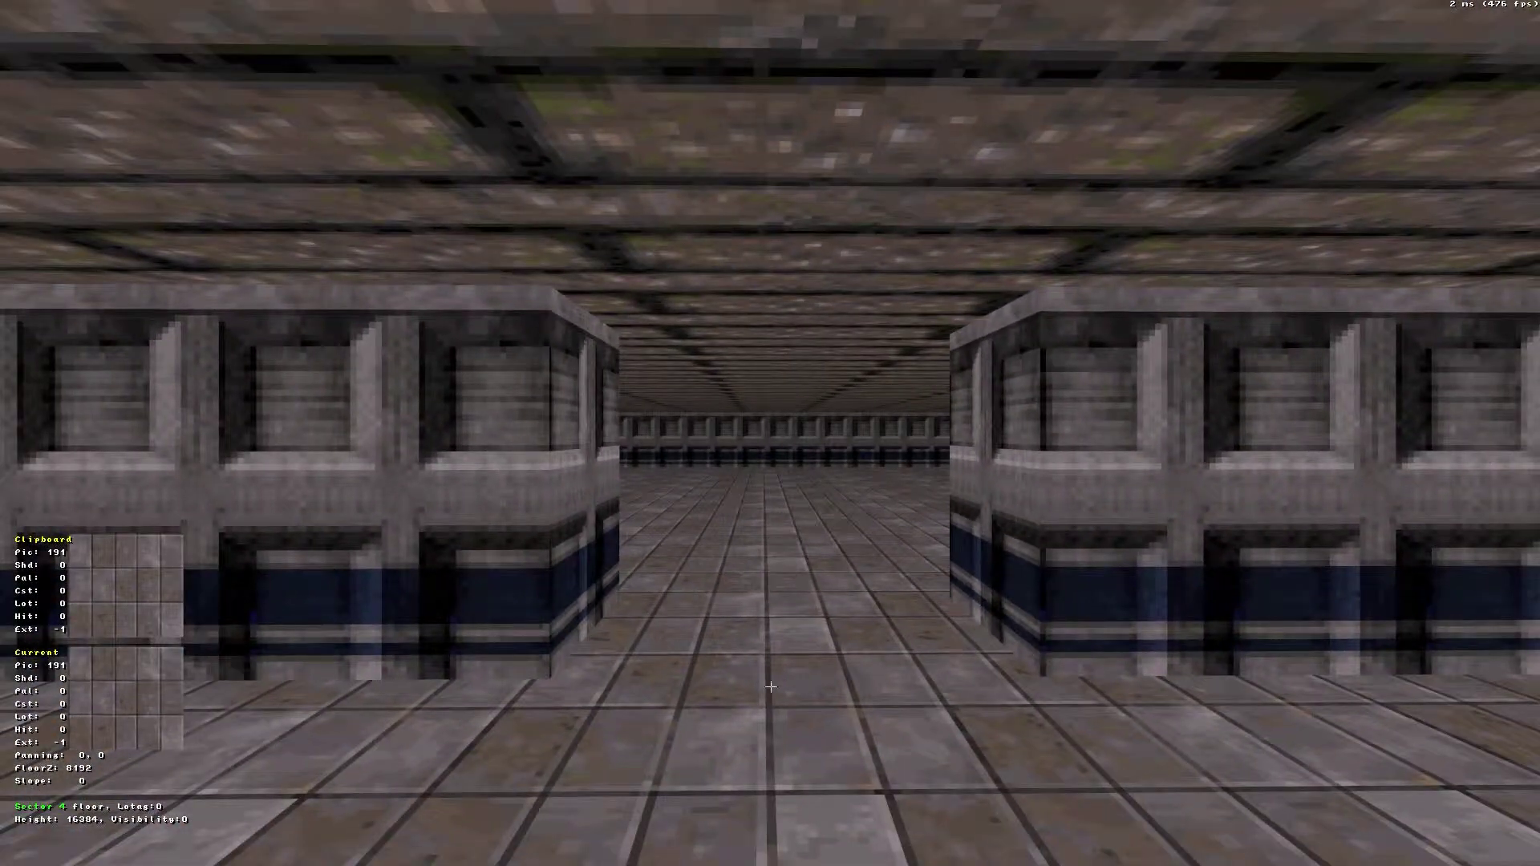
# Save the map under the new name CEILINGDOOR
pyautogui.press('KP_Enter')
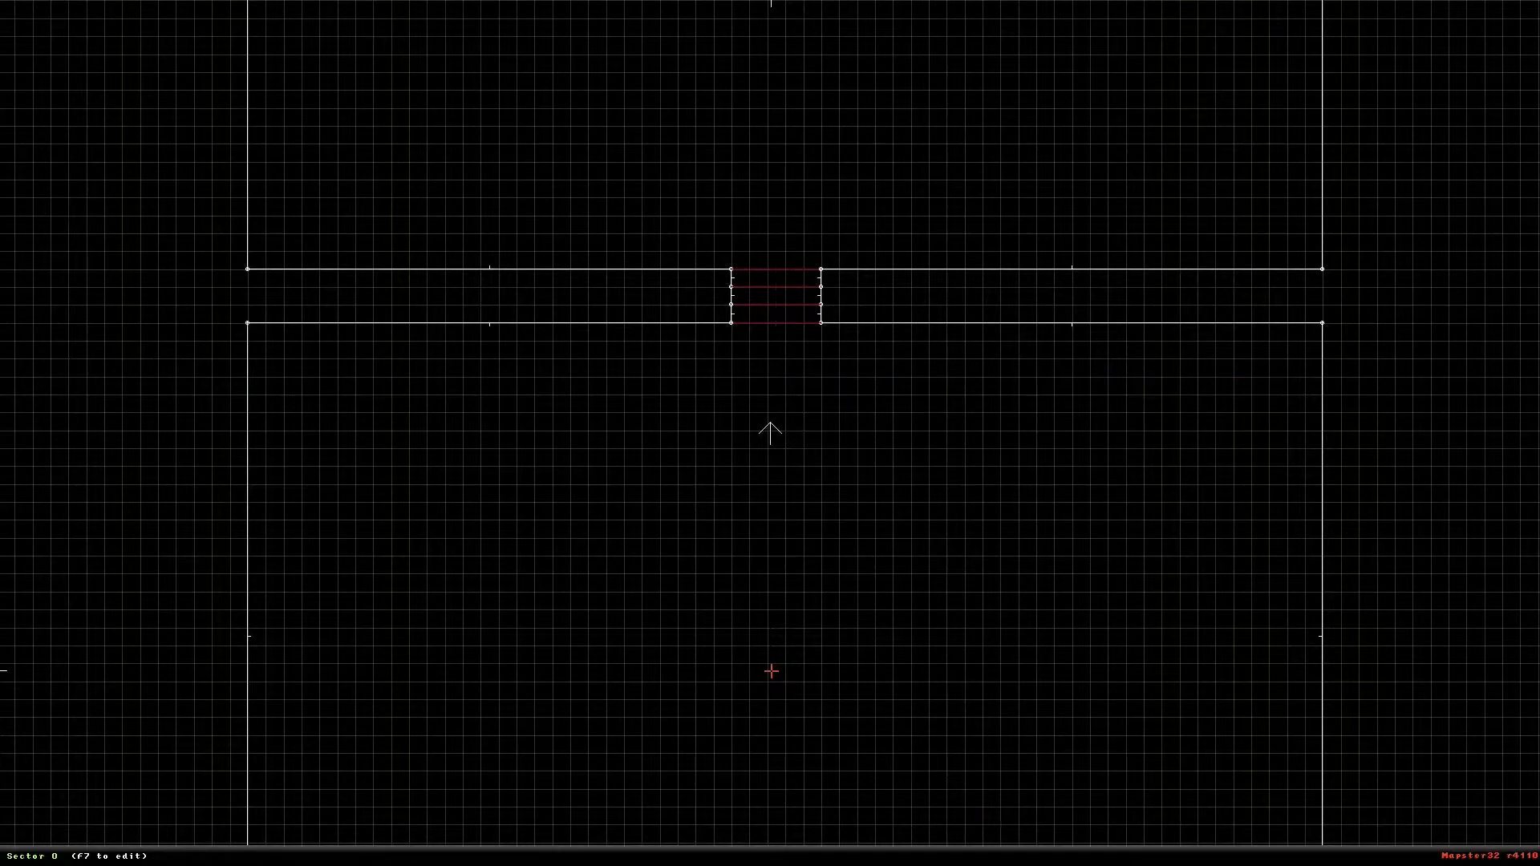
pyautogui.press('Escape')
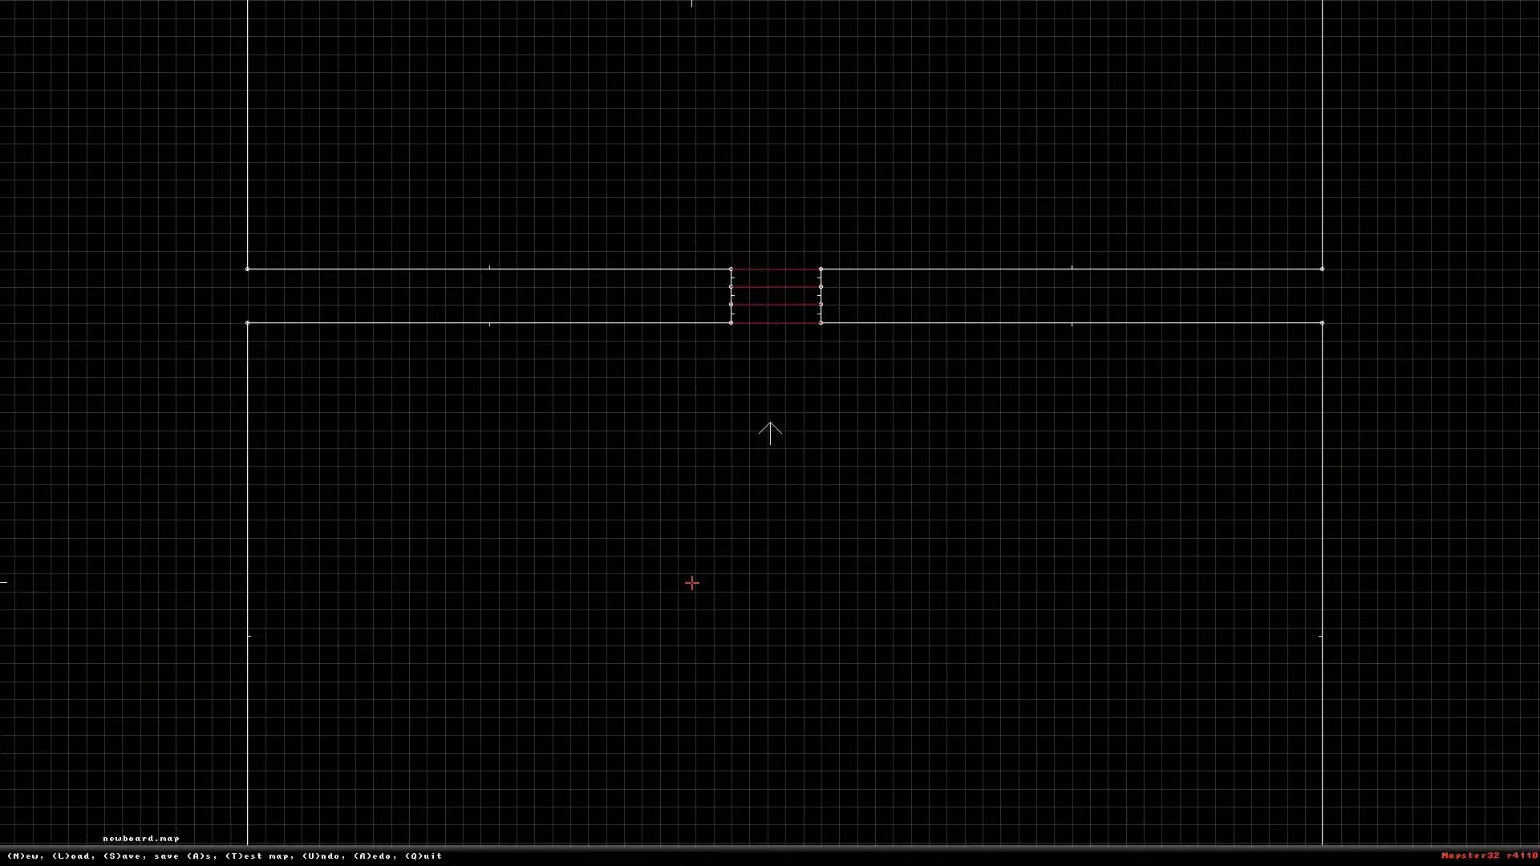
pyautogui.press('a')
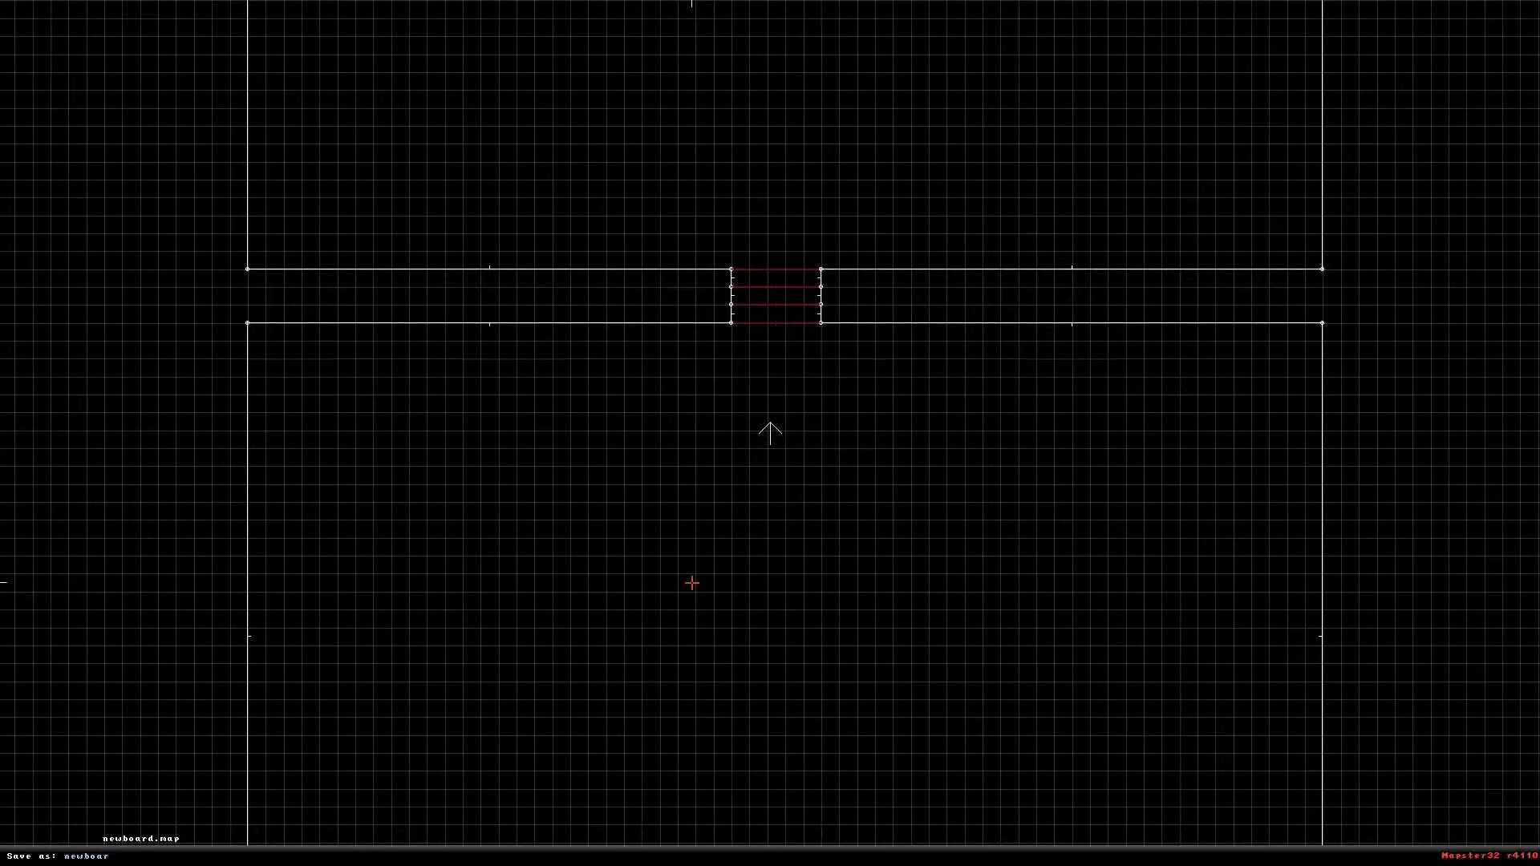
pyautogui.press('BackSpace')
pyautogui.press('BackSpace')
pyautogui.press('BackSpace')
pyautogui.press('BackSpace')
pyautogui.press('BackSpace')
pyautogui.press('BackSpace')
pyautogui.press('BackSpace')
pyautogui.write('CEILINGDOOR')
pyautogui.press('Return')
# Tag the doorway's middle sector as a CEILING DOOR with lo-tag 20
pyautogui.press('Up')
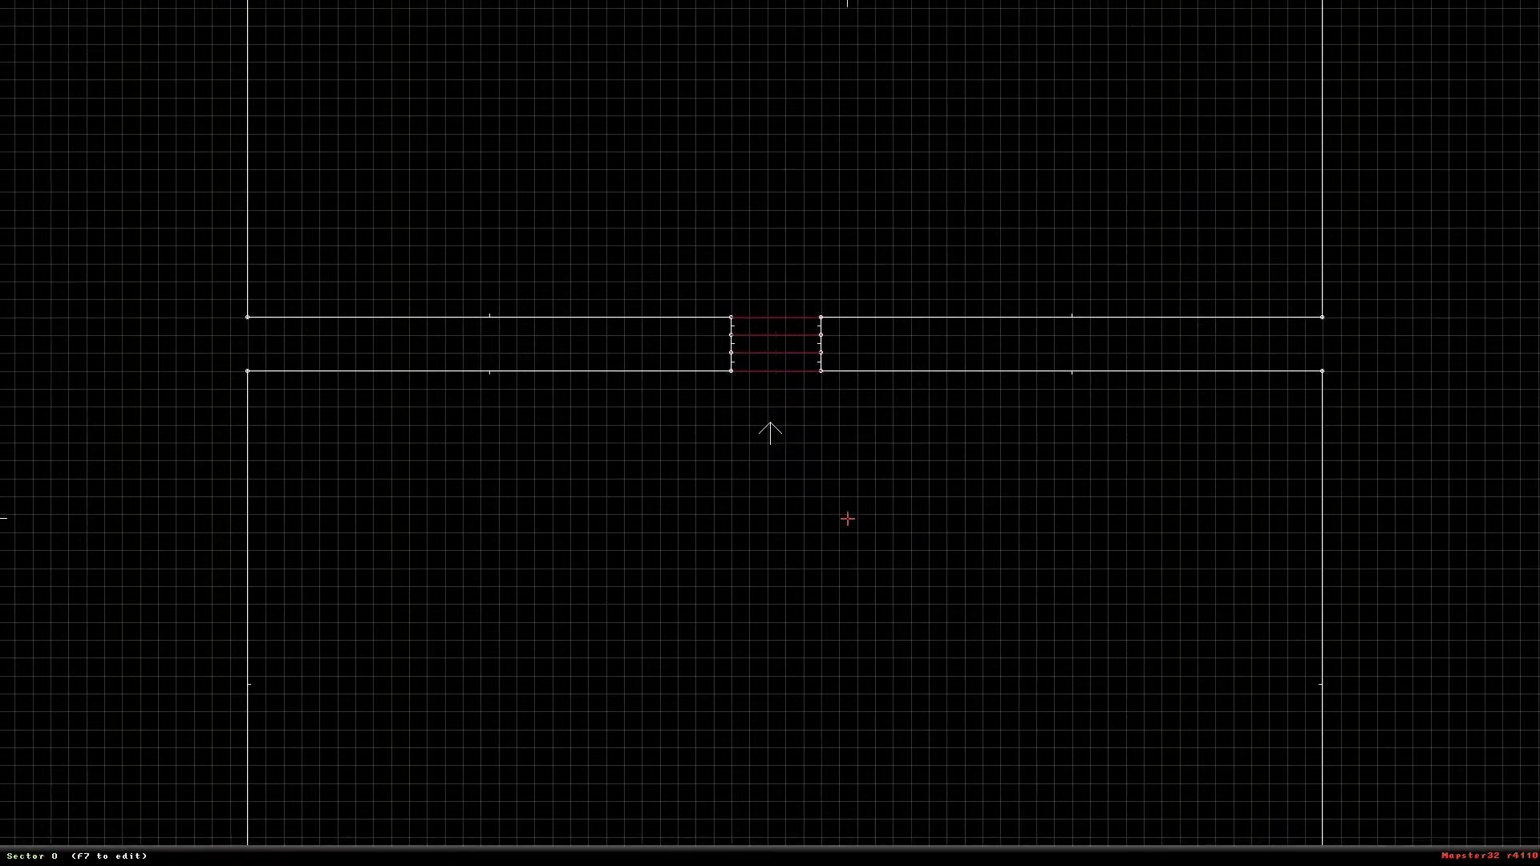
pyautogui.scroll(4, 830, 449)
pyautogui.press('a')
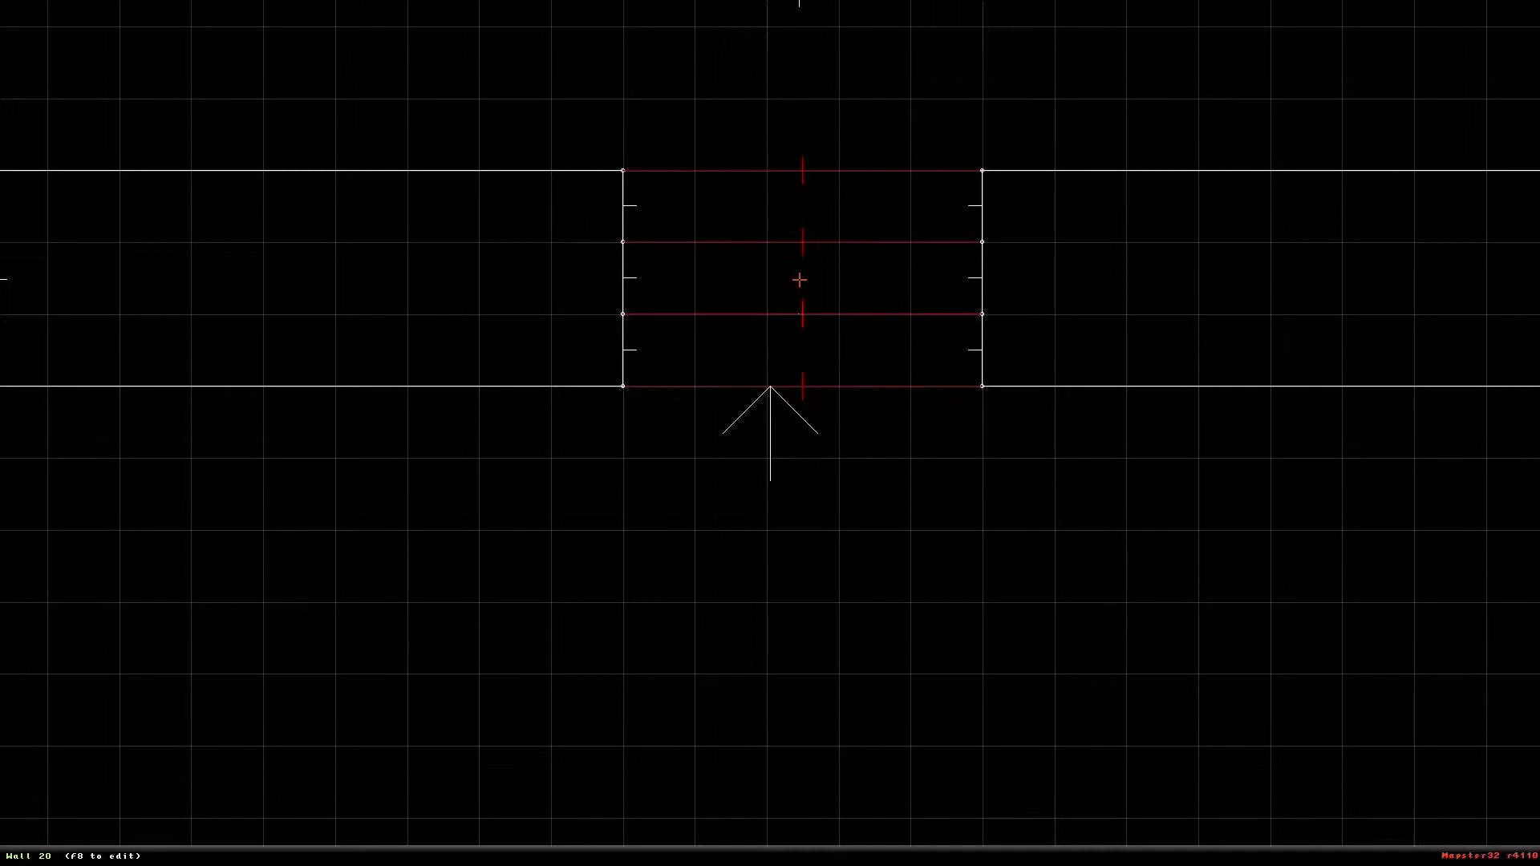
pyautogui.press('t')
pyautogui.press('Return')
# Insert a MUSICANDSFX sprite on the floor of the near room in the 3D view
pyautogui.press('KP_Enter')
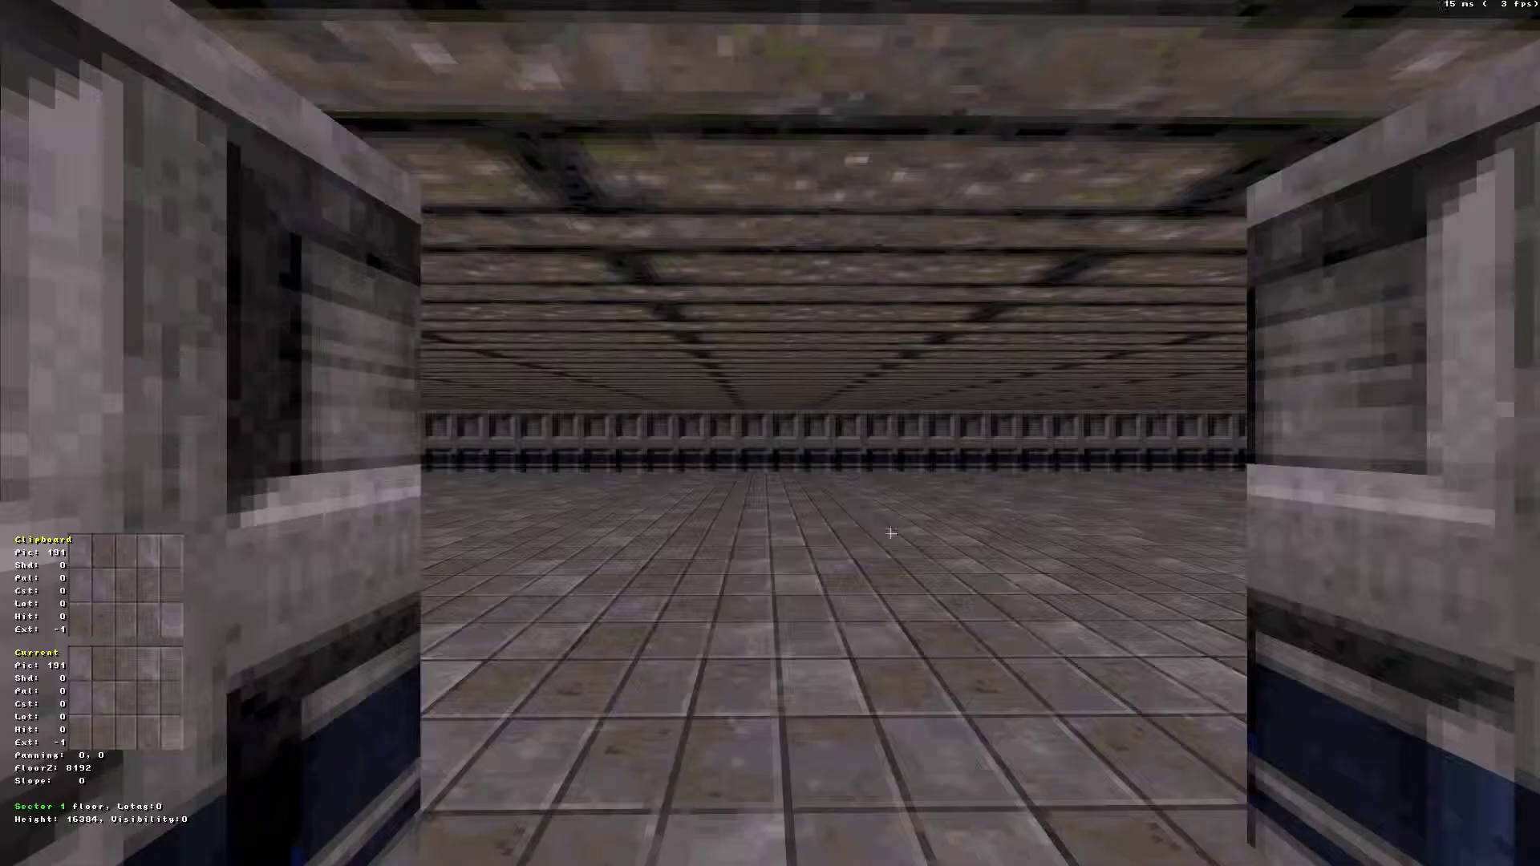
pyautogui.press('Up')
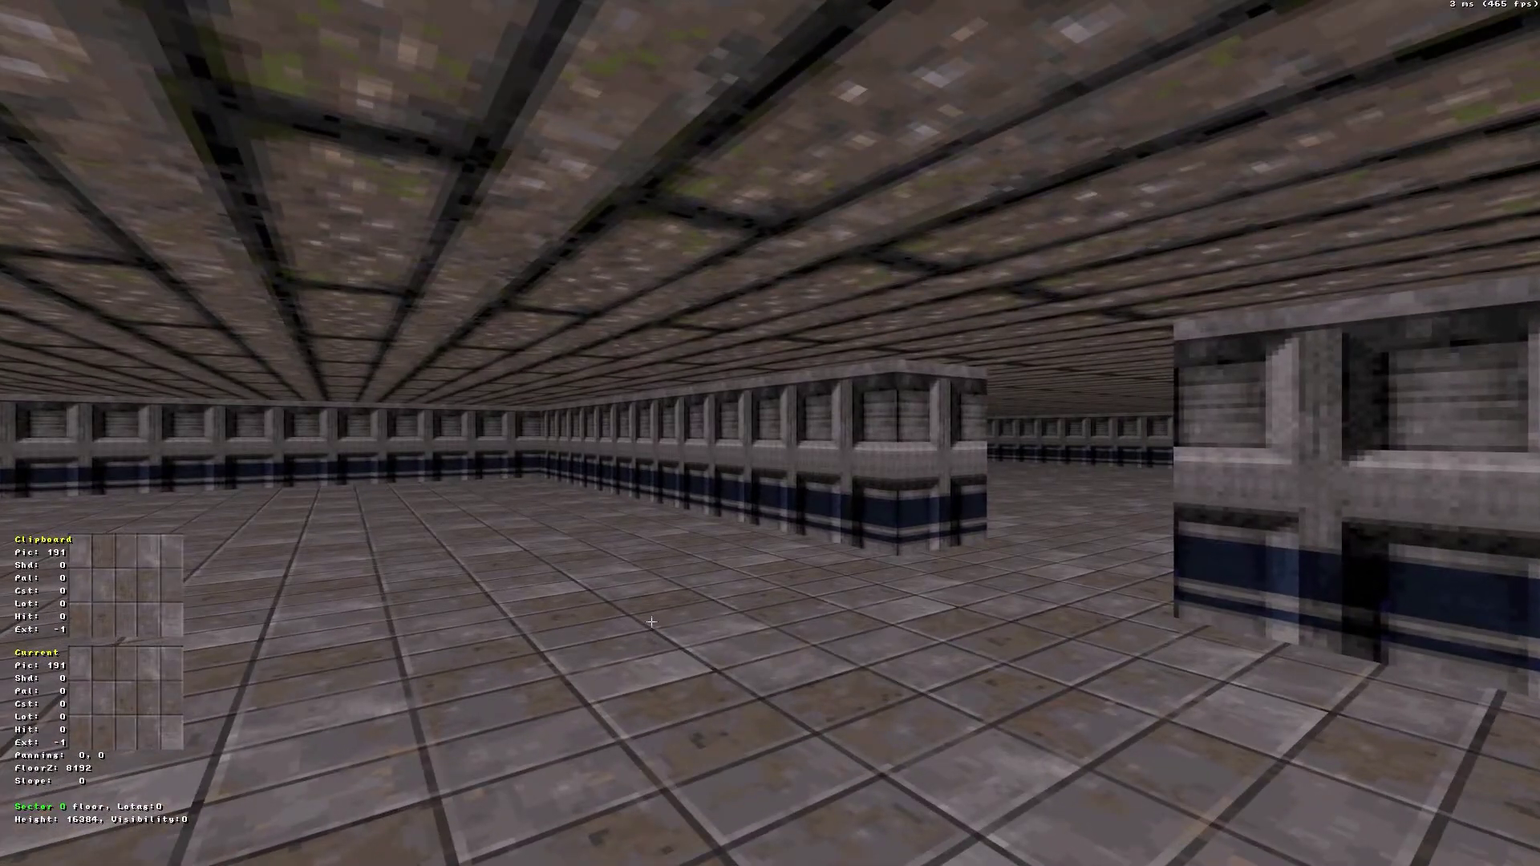
pyautogui.press('s')
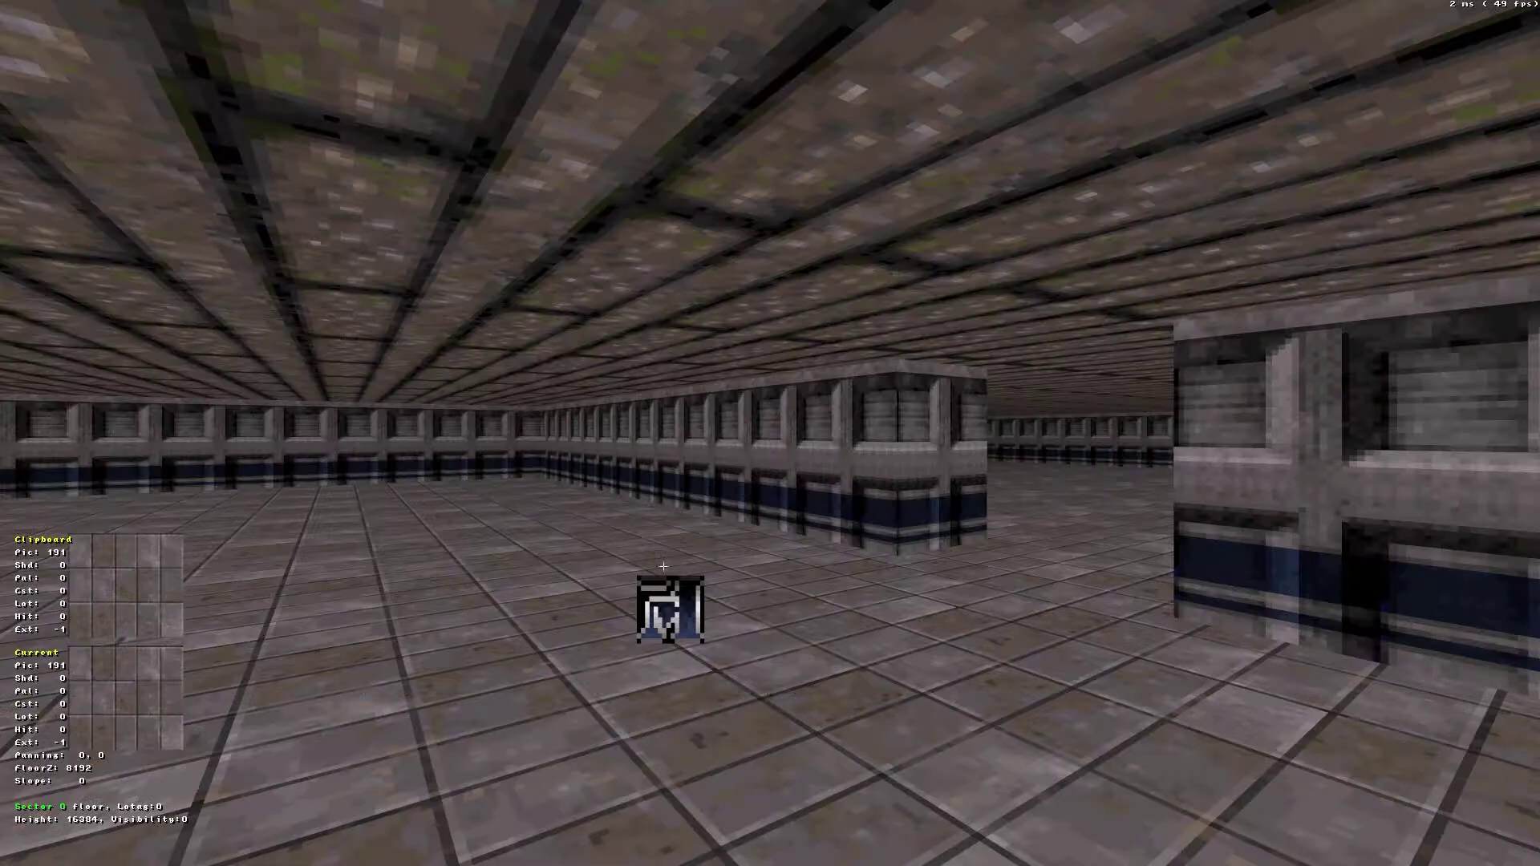
# Move the MUSICANDSFX sprite into the doorway's middle sector, close to its left side wall, and refine the grid
pyautogui.press('KP_Enter')
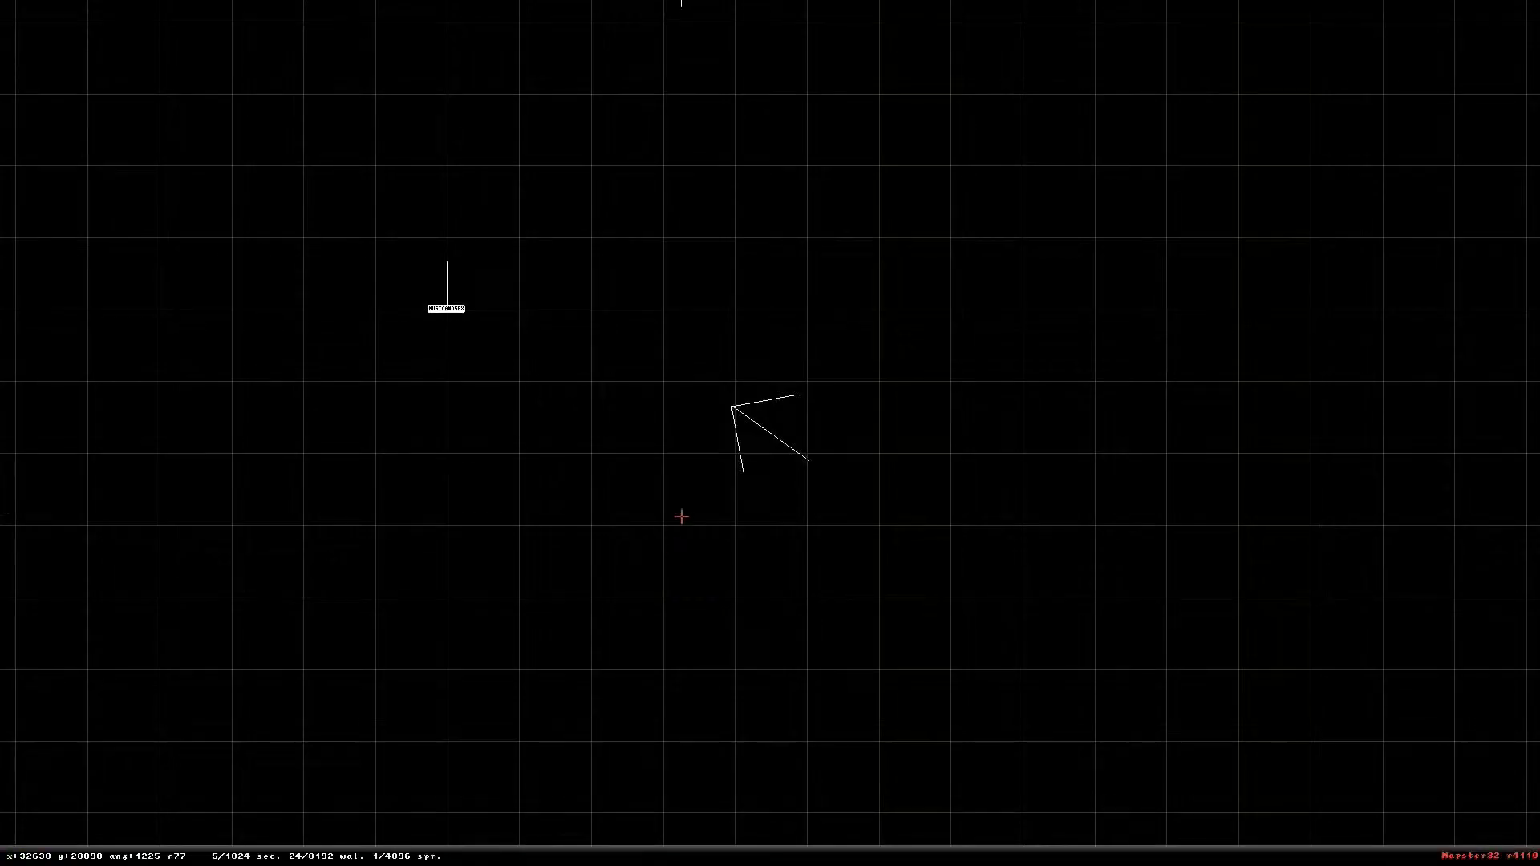
pyautogui.moveTo(445, 316); pyautogui.dragTo(670, 172)
pyautogui.press('Up')
pyautogui.press('Right')
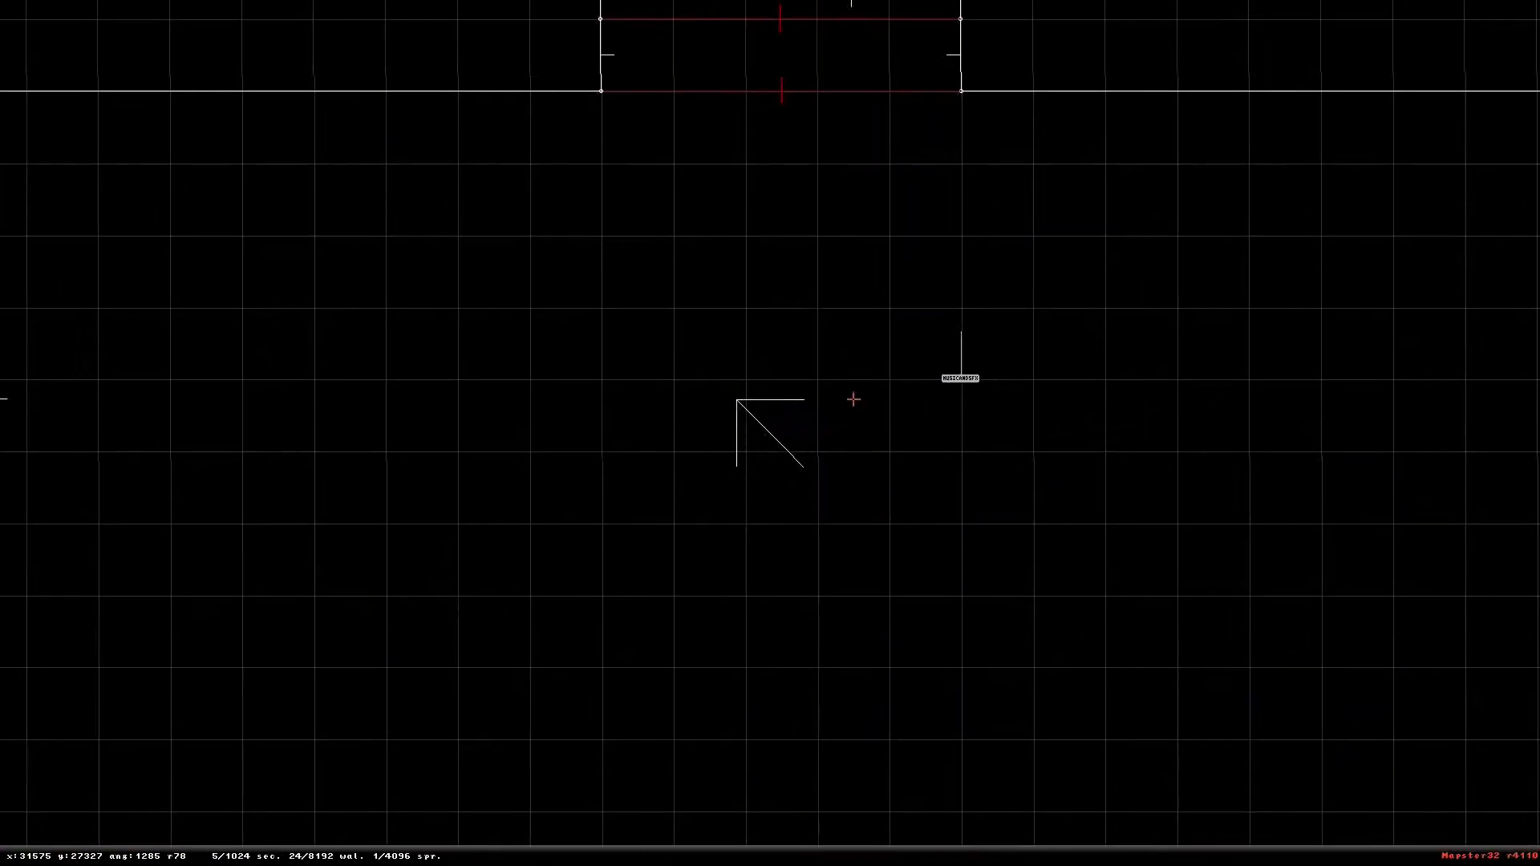
pyautogui.rightClick(808, 320)
pyautogui.rightClick(812, 371)
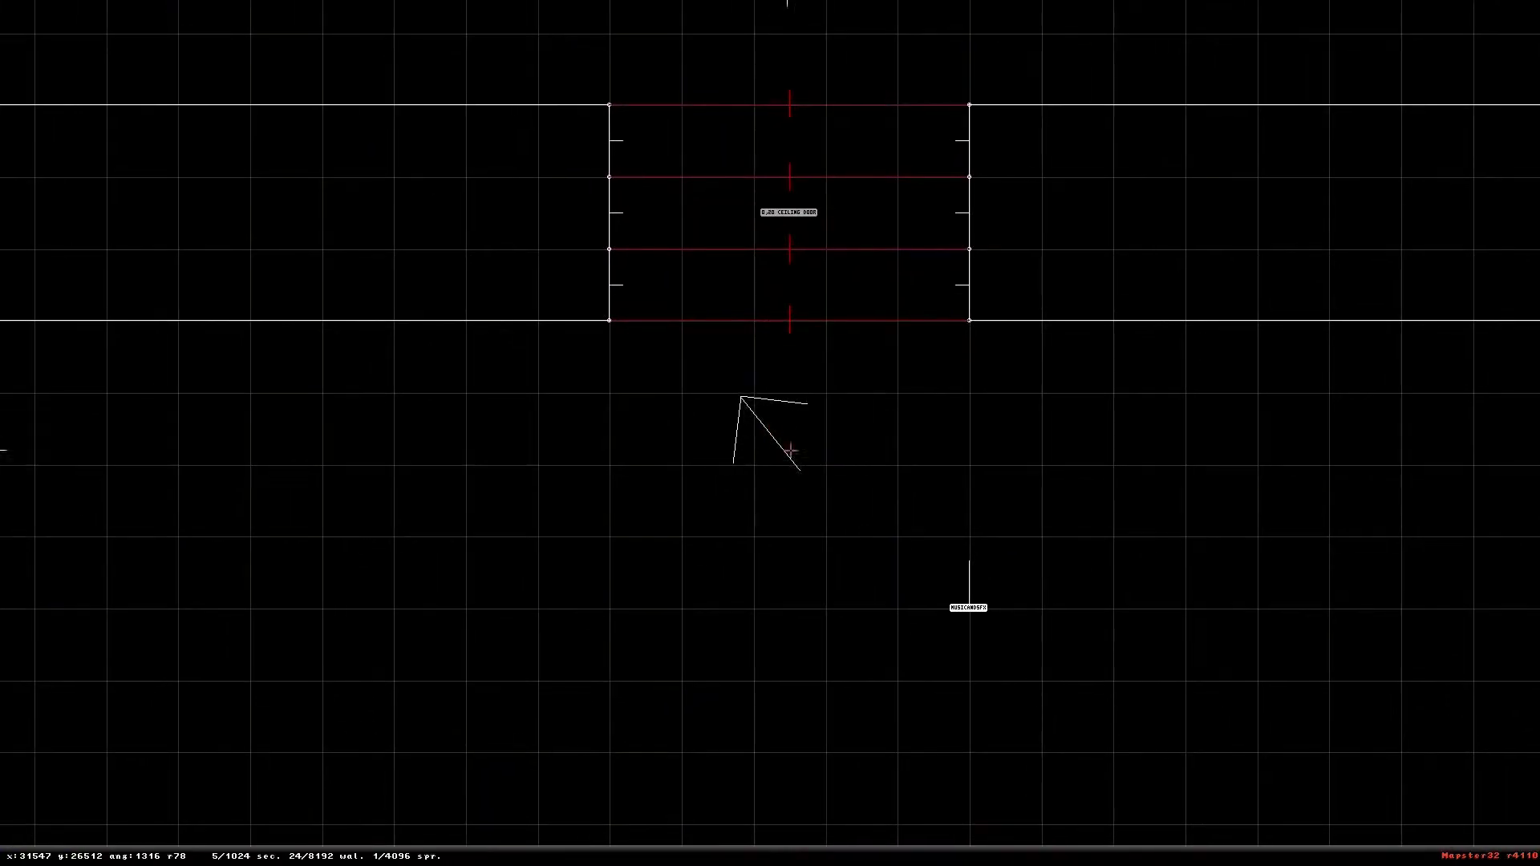
pyautogui.moveTo(975, 611); pyautogui.dragTo(650, 217)
pyautogui.press('g')
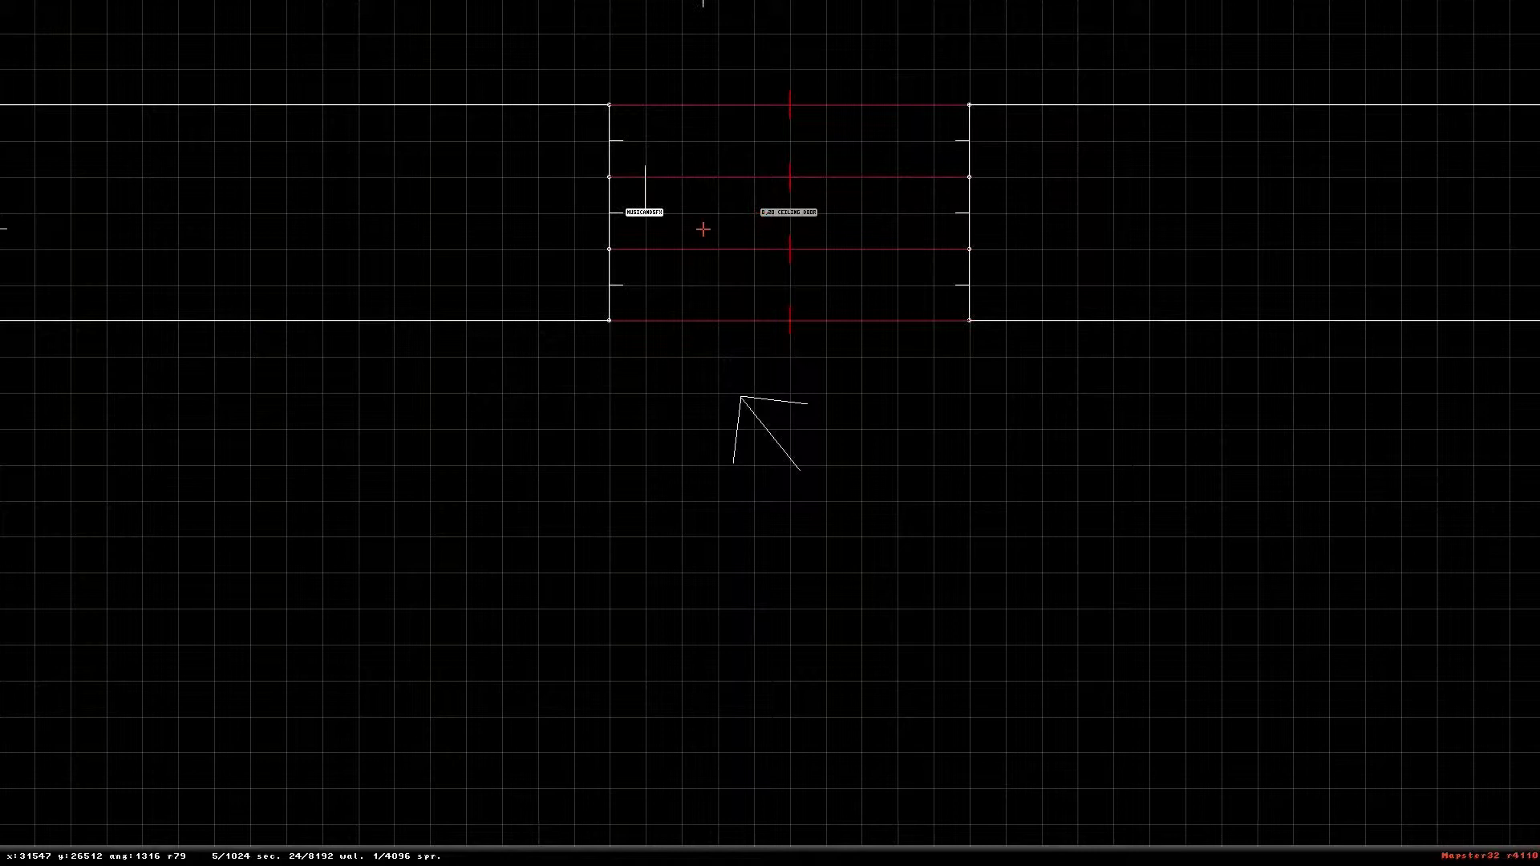
# Set the MUSICANDSFX sprite's lo-tag to 166
pyautogui.click(644, 214)
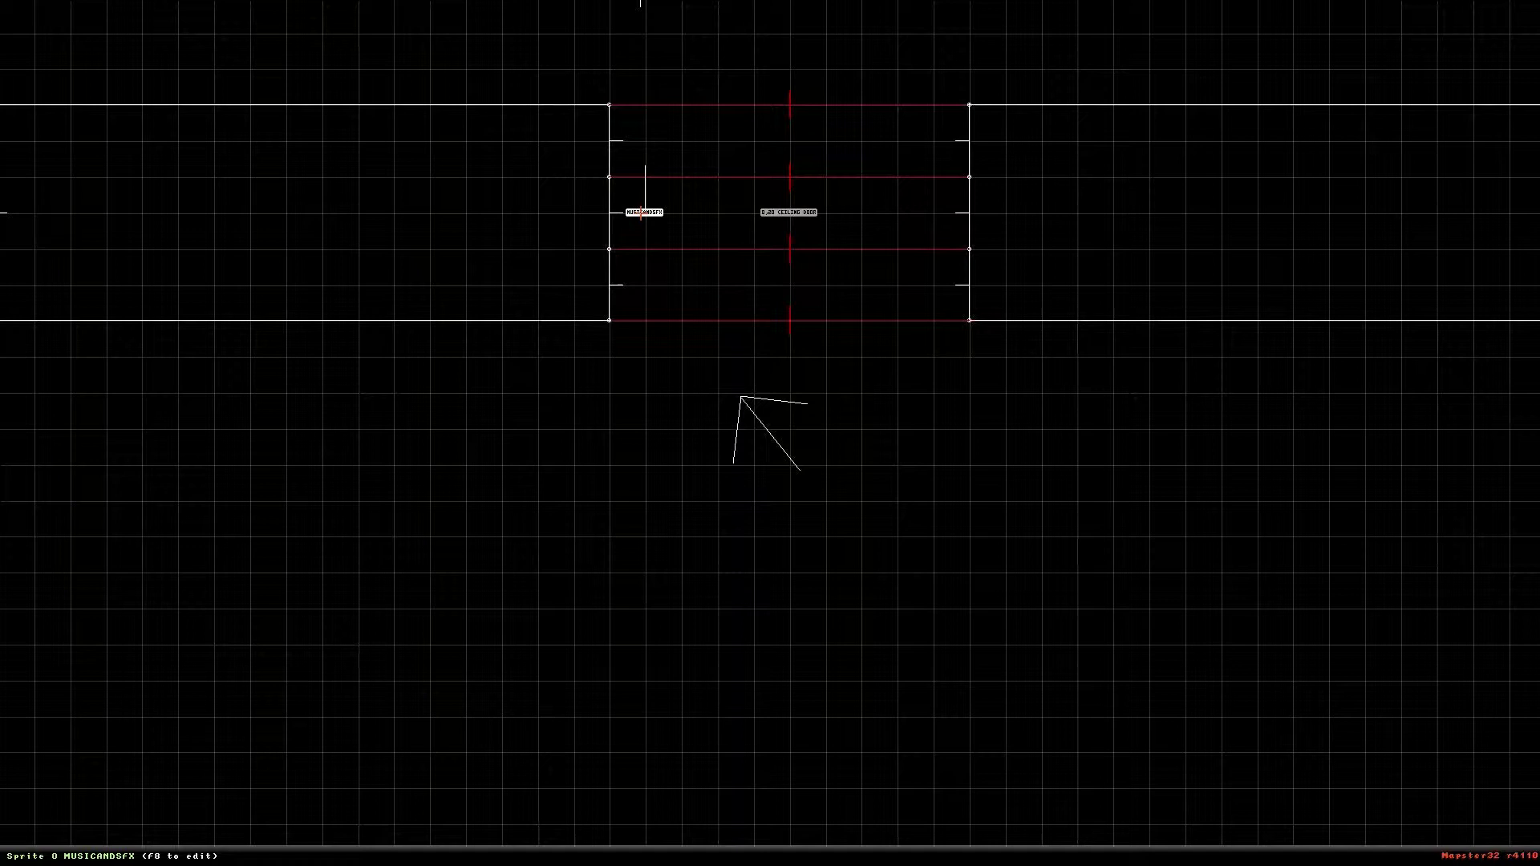
pyautogui.press('t')
pyautogui.write('166')
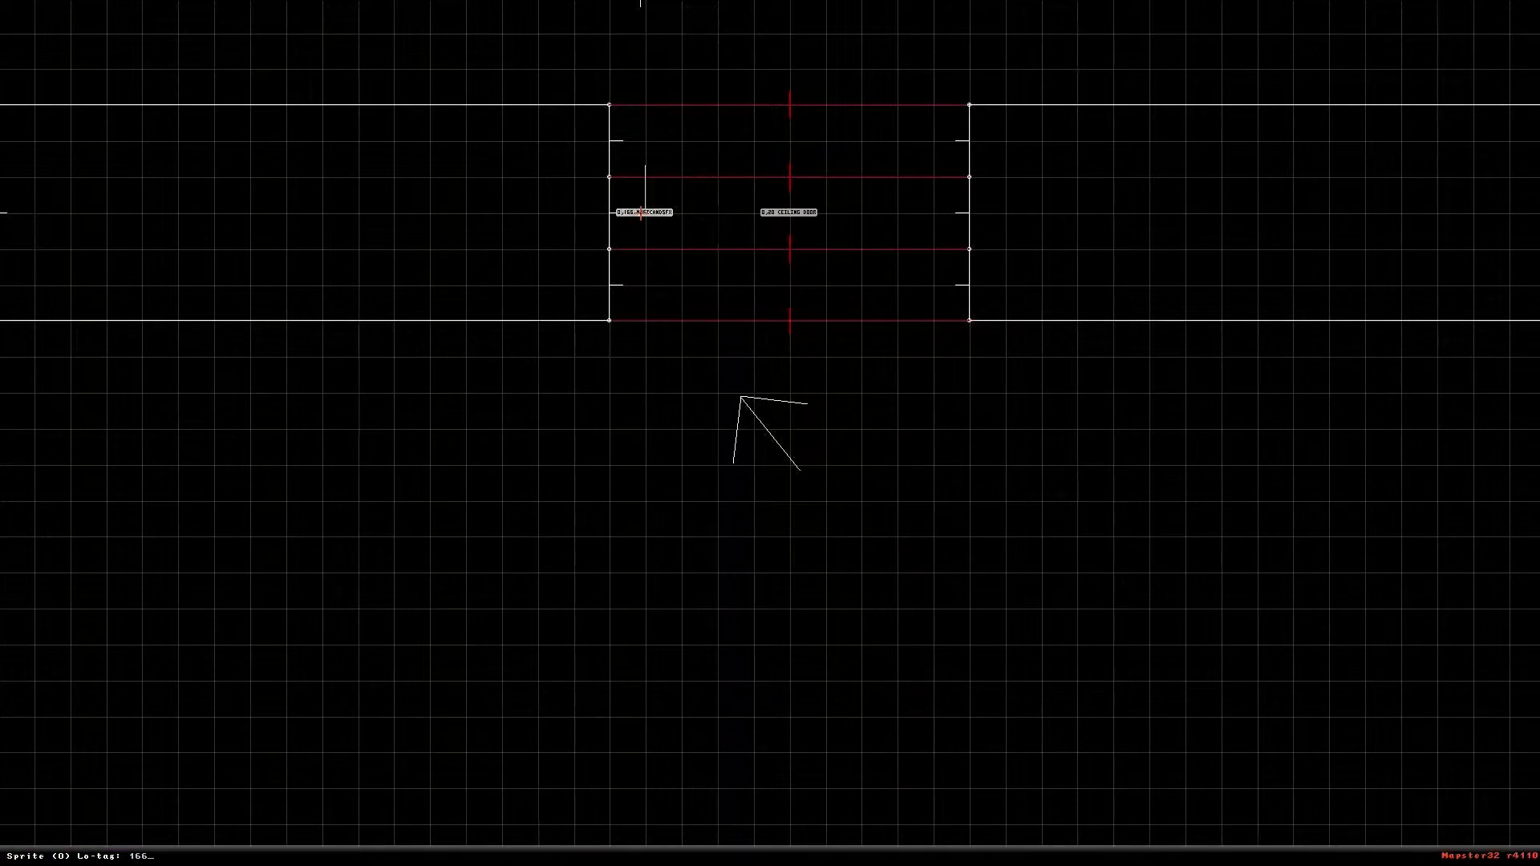
pyautogui.press('Return')
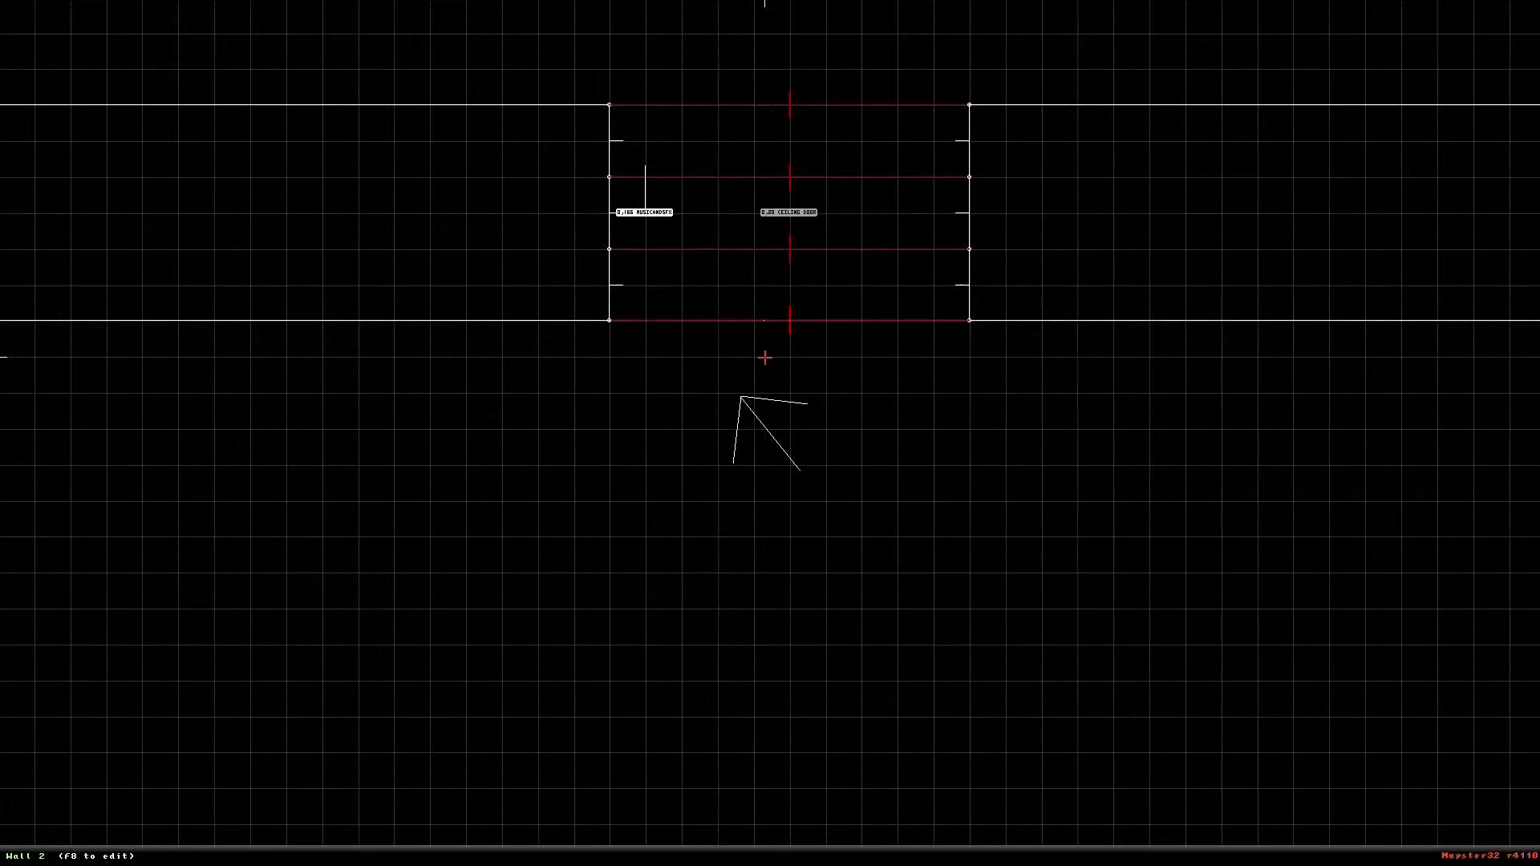
# Insert a SECTOREFFECTOR sprite in the near room and move it into the doorway's middle sector, close to the right side wall
pyautogui.press('KP_Enter')
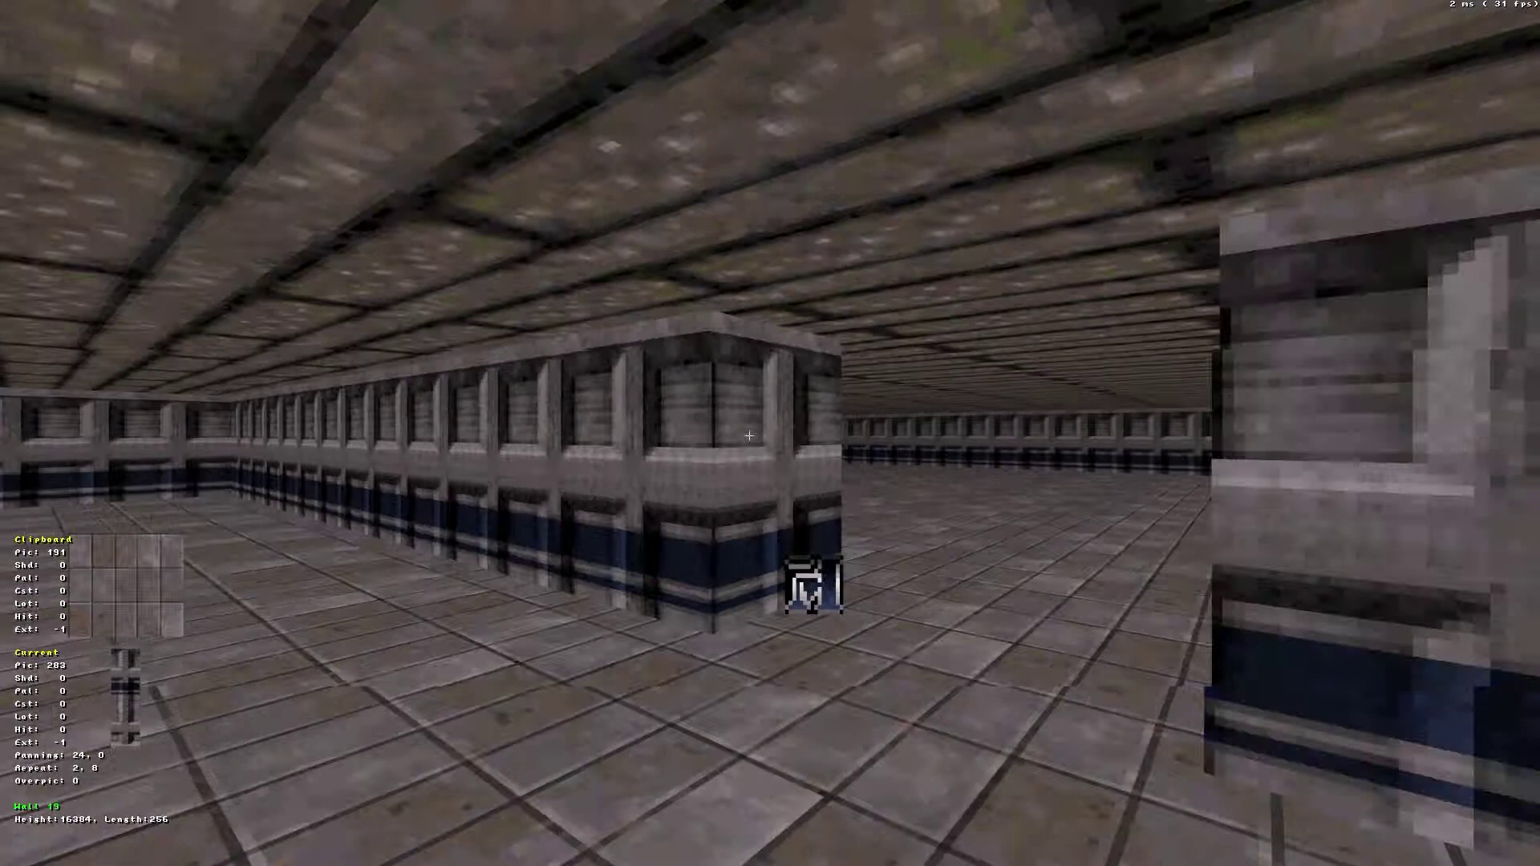
pyautogui.press('s')
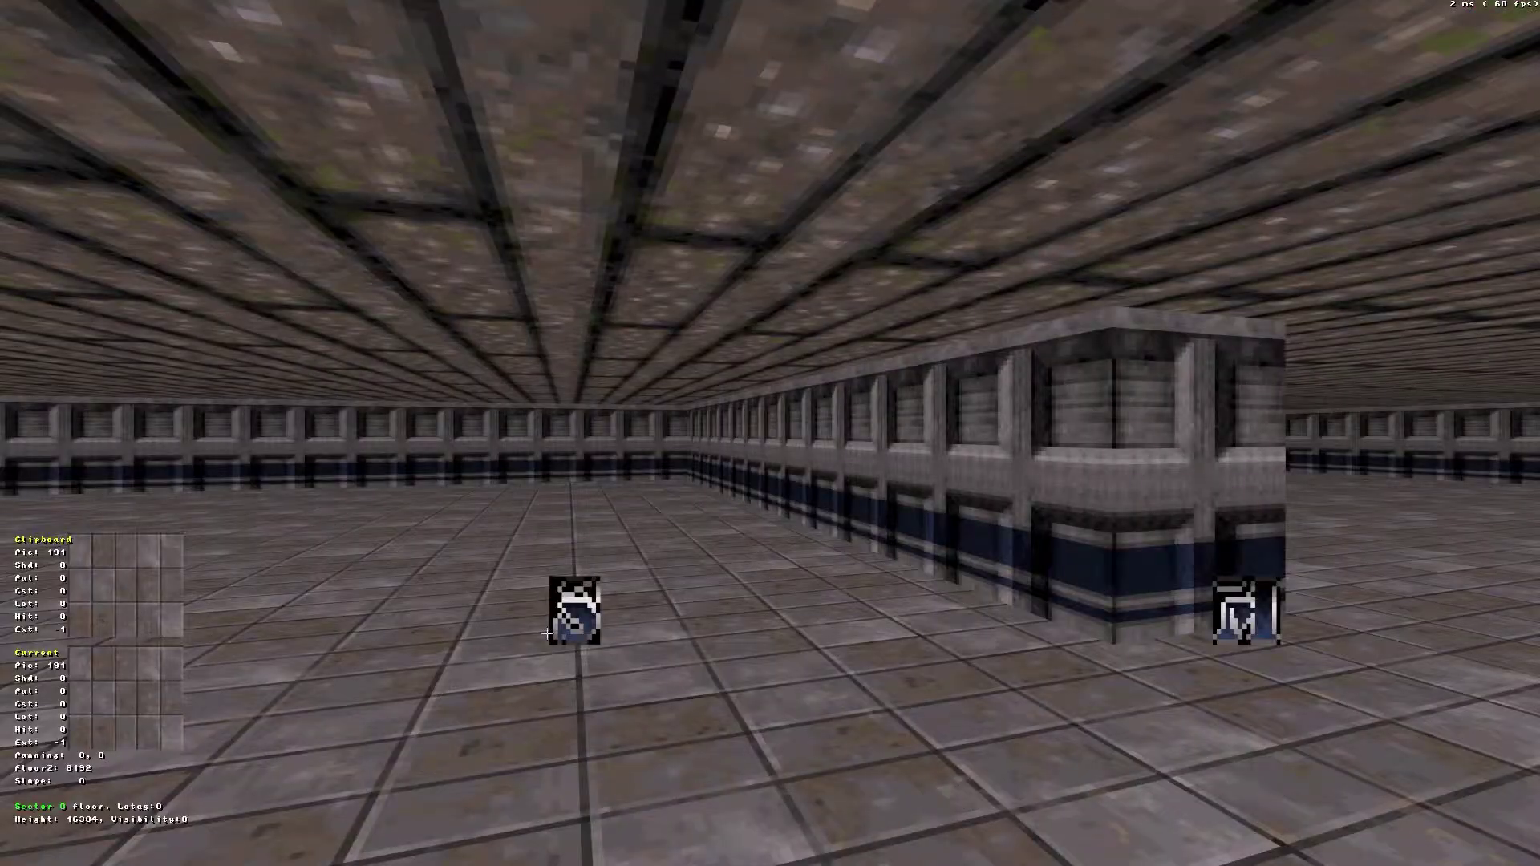
pyautogui.press('KP_Enter')
pyautogui.press('Up')
pyautogui.moveTo(230, 421); pyautogui.dragTo(915, 257)
pyautogui.press('Right')
pyautogui.press('Right')
pyautogui.press('Up')
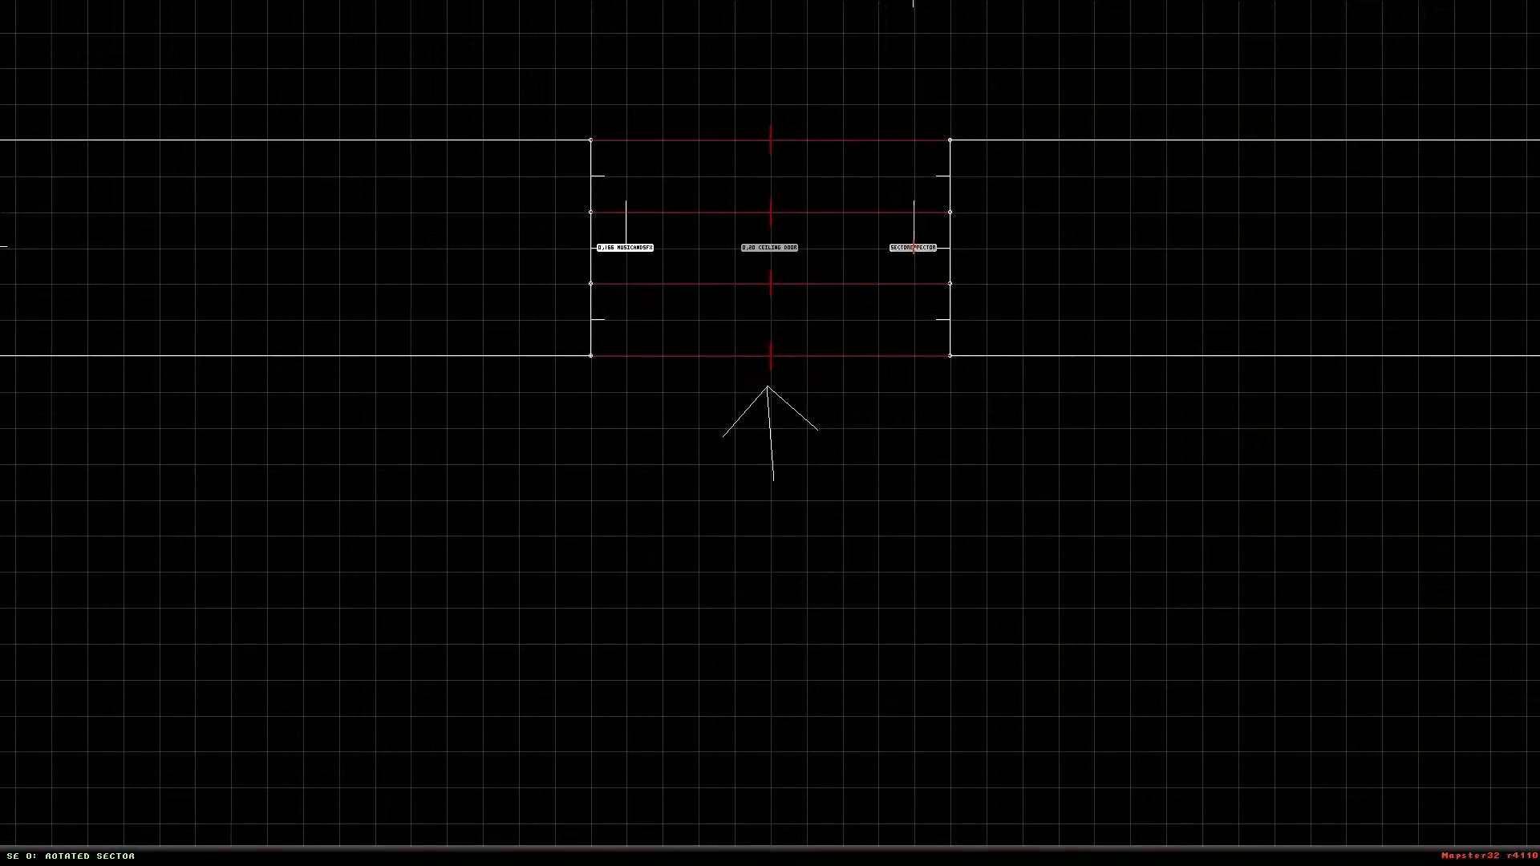
# Set the SECTOREFFECTOR sprite's lo-tag to 10 for DOOR AUTO CLOSE and enter its hi-tag delay
pyautogui.press('t')
pyautogui.press('Return')
pyautogui.press('t')
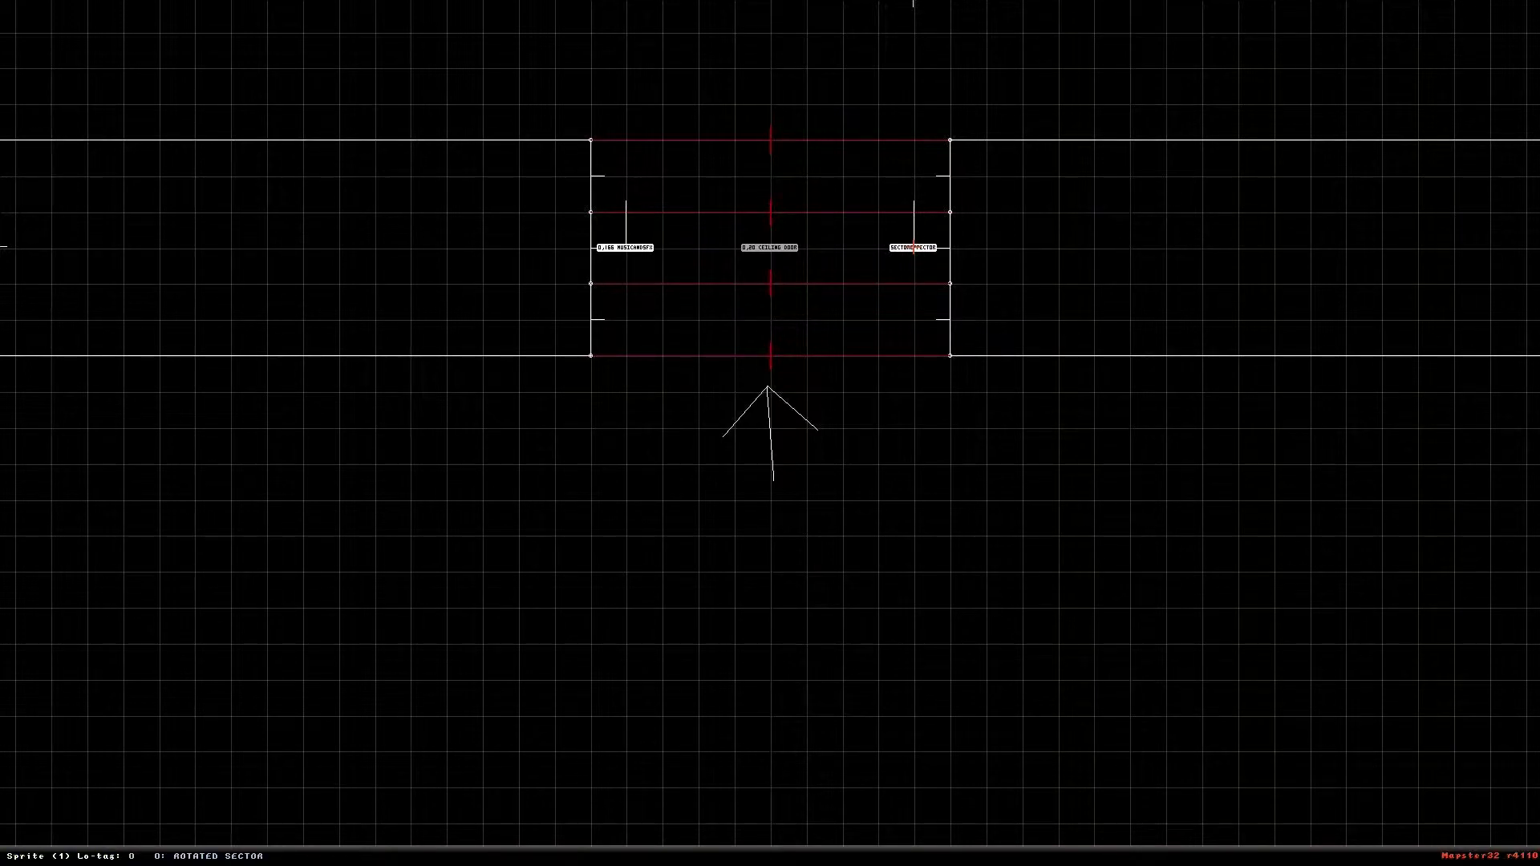
pyautogui.write('10')
pyautogui.press('Return')
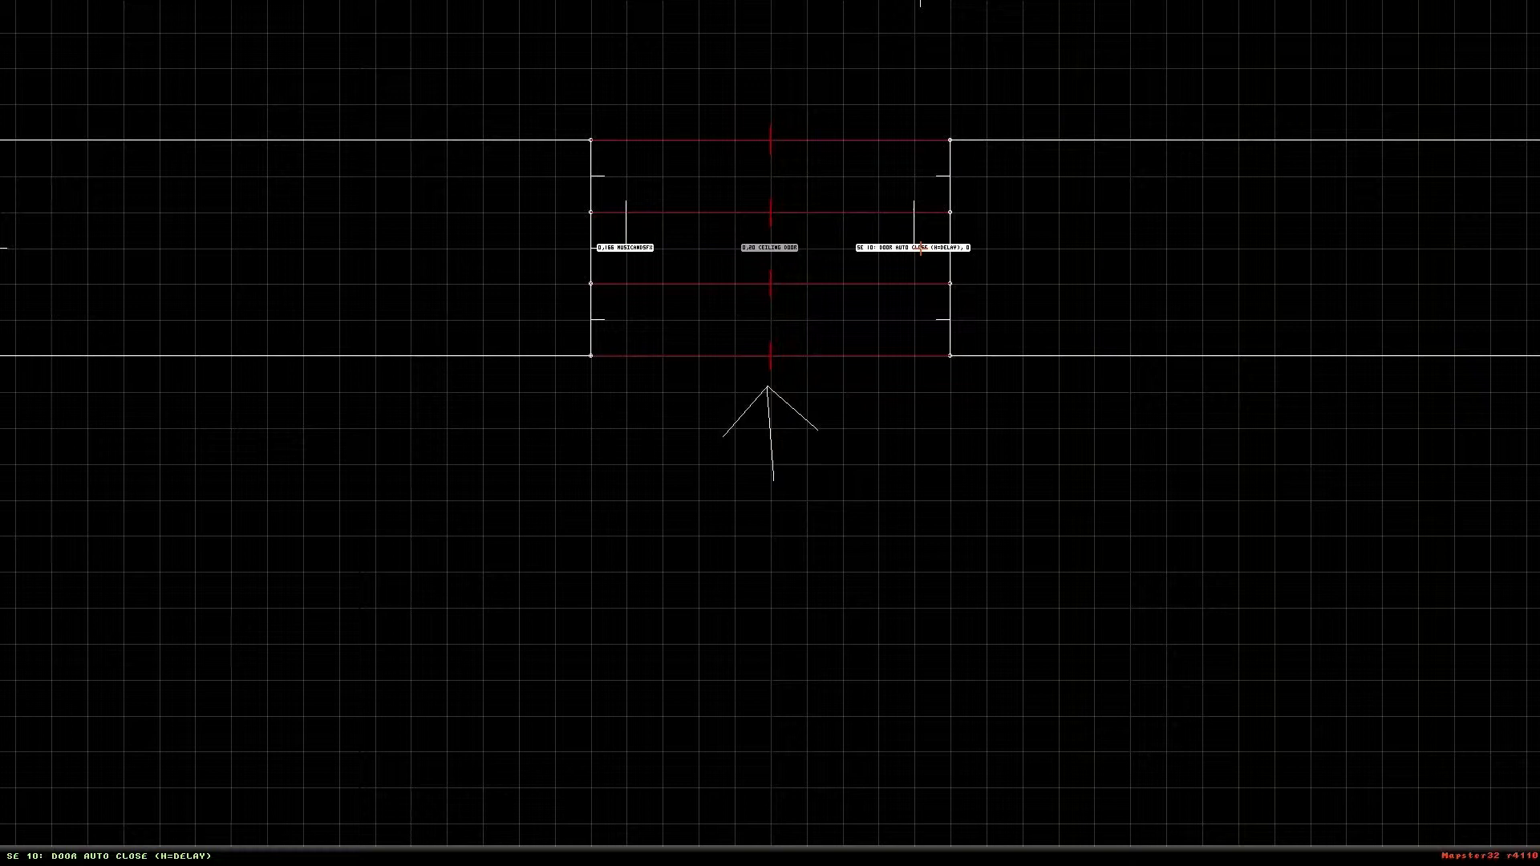
pyautogui.hotkey('alt', 'h')
pyautogui.press('Return')
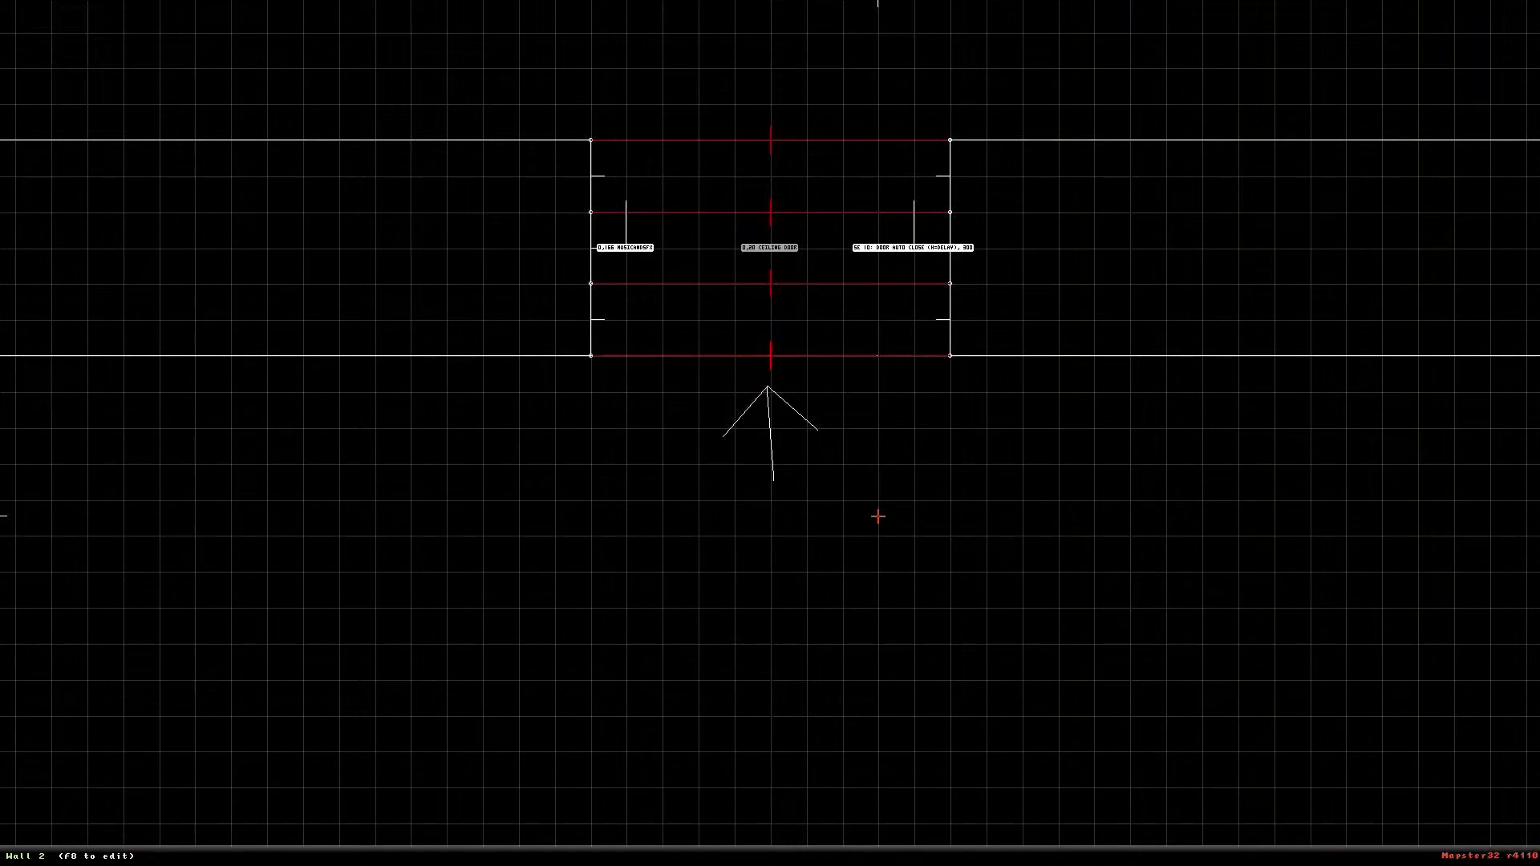
# Insert another sprite on the open floor of the near room in the 3D view
pyautogui.press('KP_Enter')
pyautogui.press('Down')
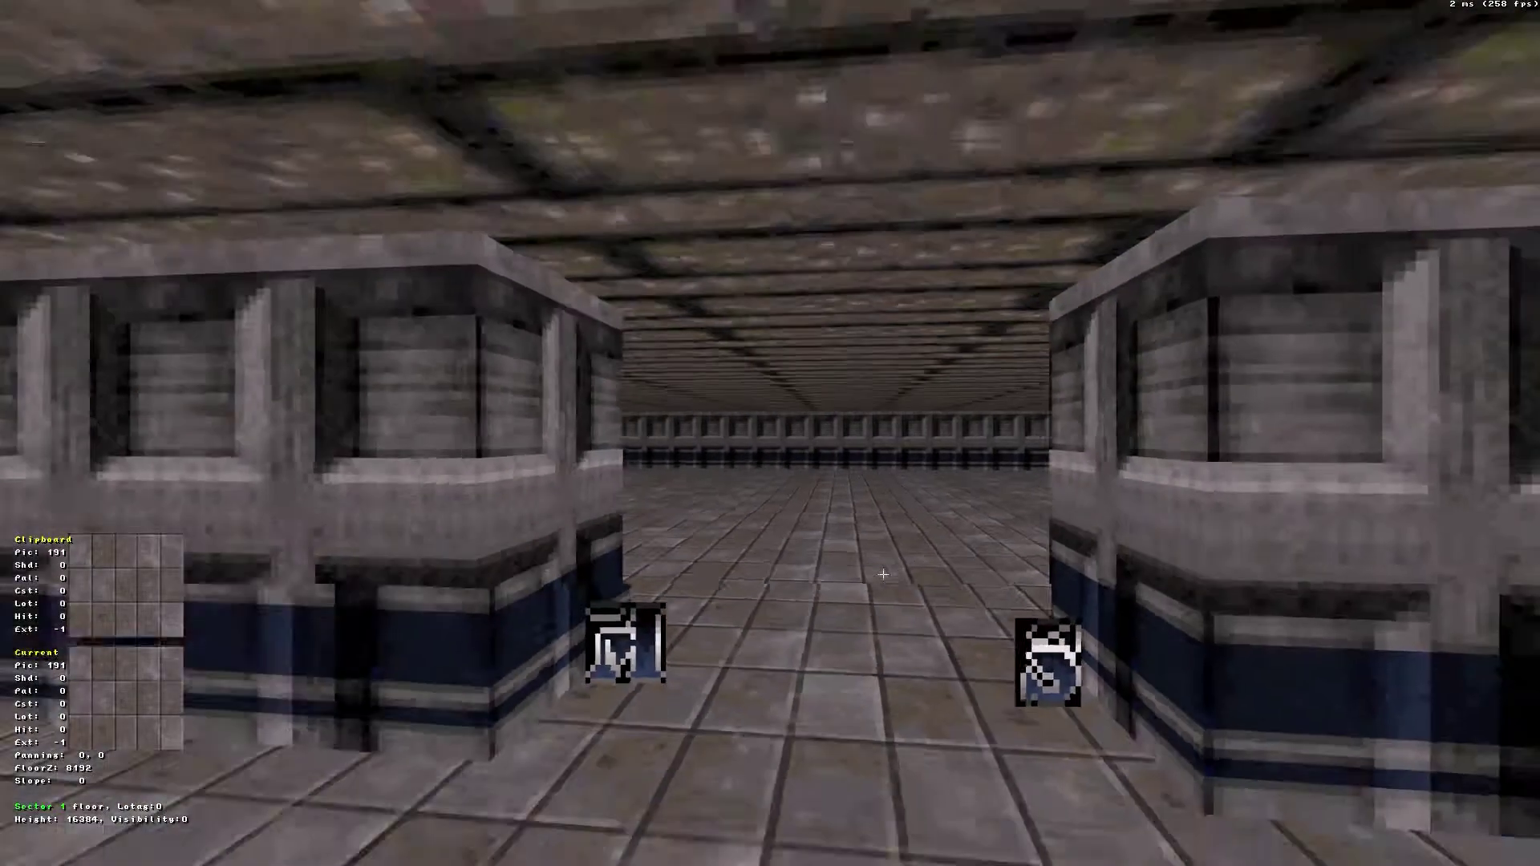
pyautogui.press('Left')
pyautogui.press('Up')
pyautogui.press('Down')
pyautogui.press('Right')
pyautogui.press('Right')
pyautogui.press('Up')
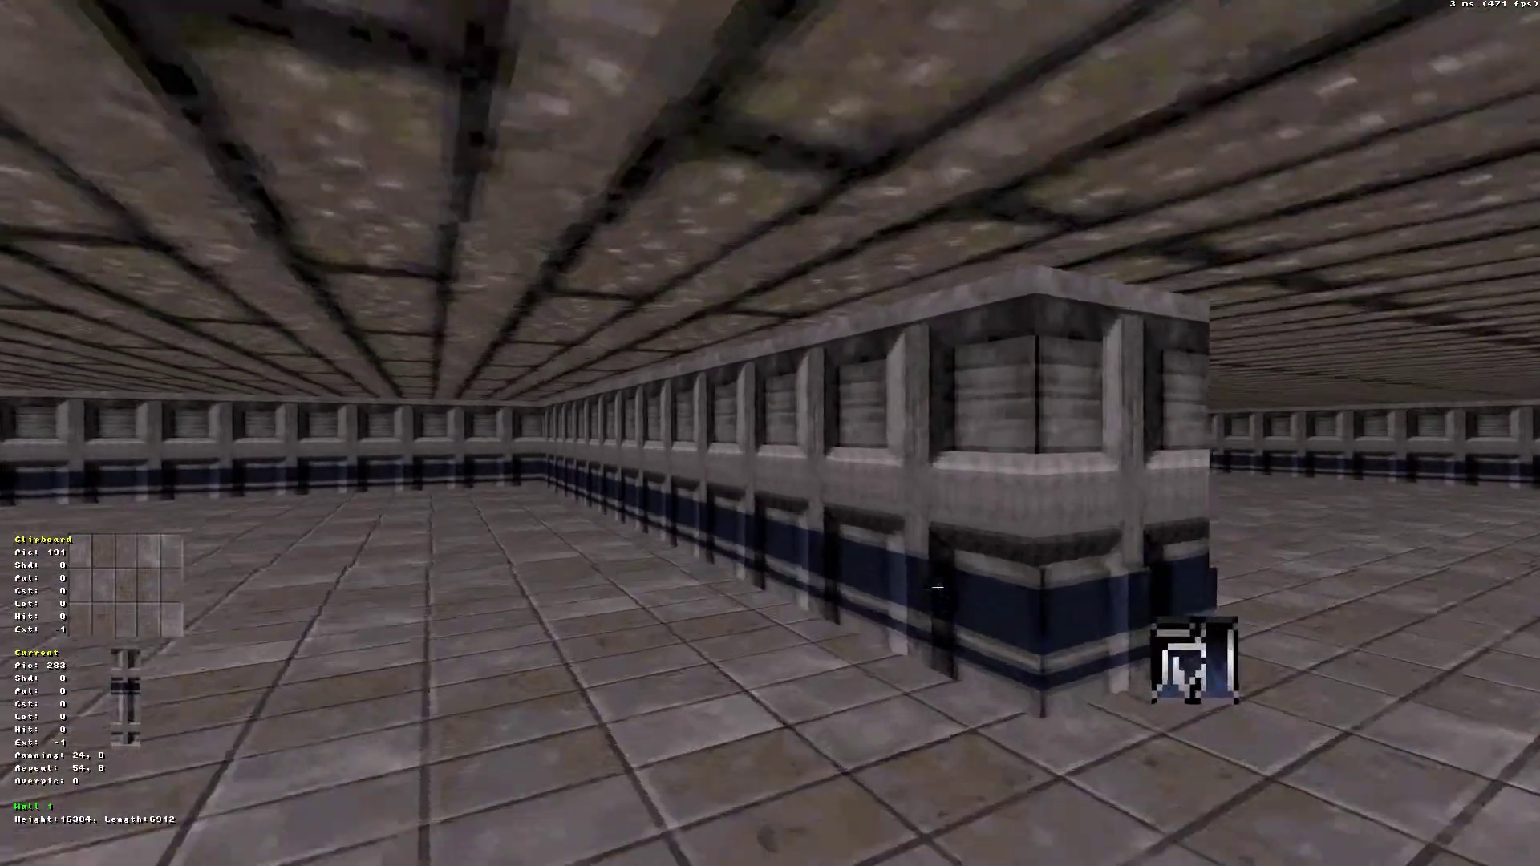
pyautogui.press('Left')
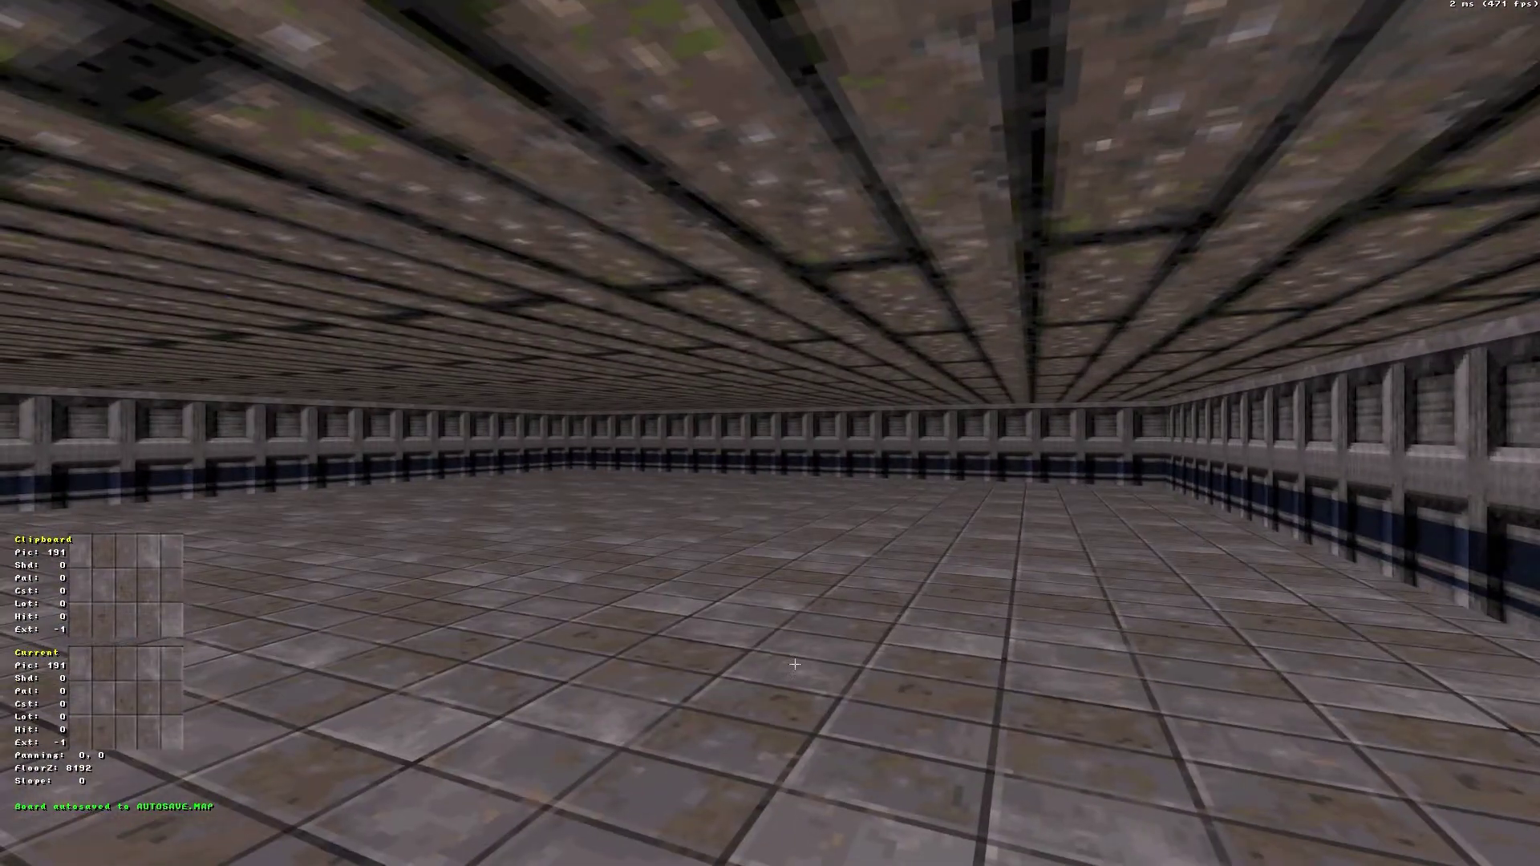
pyautogui.press('s')
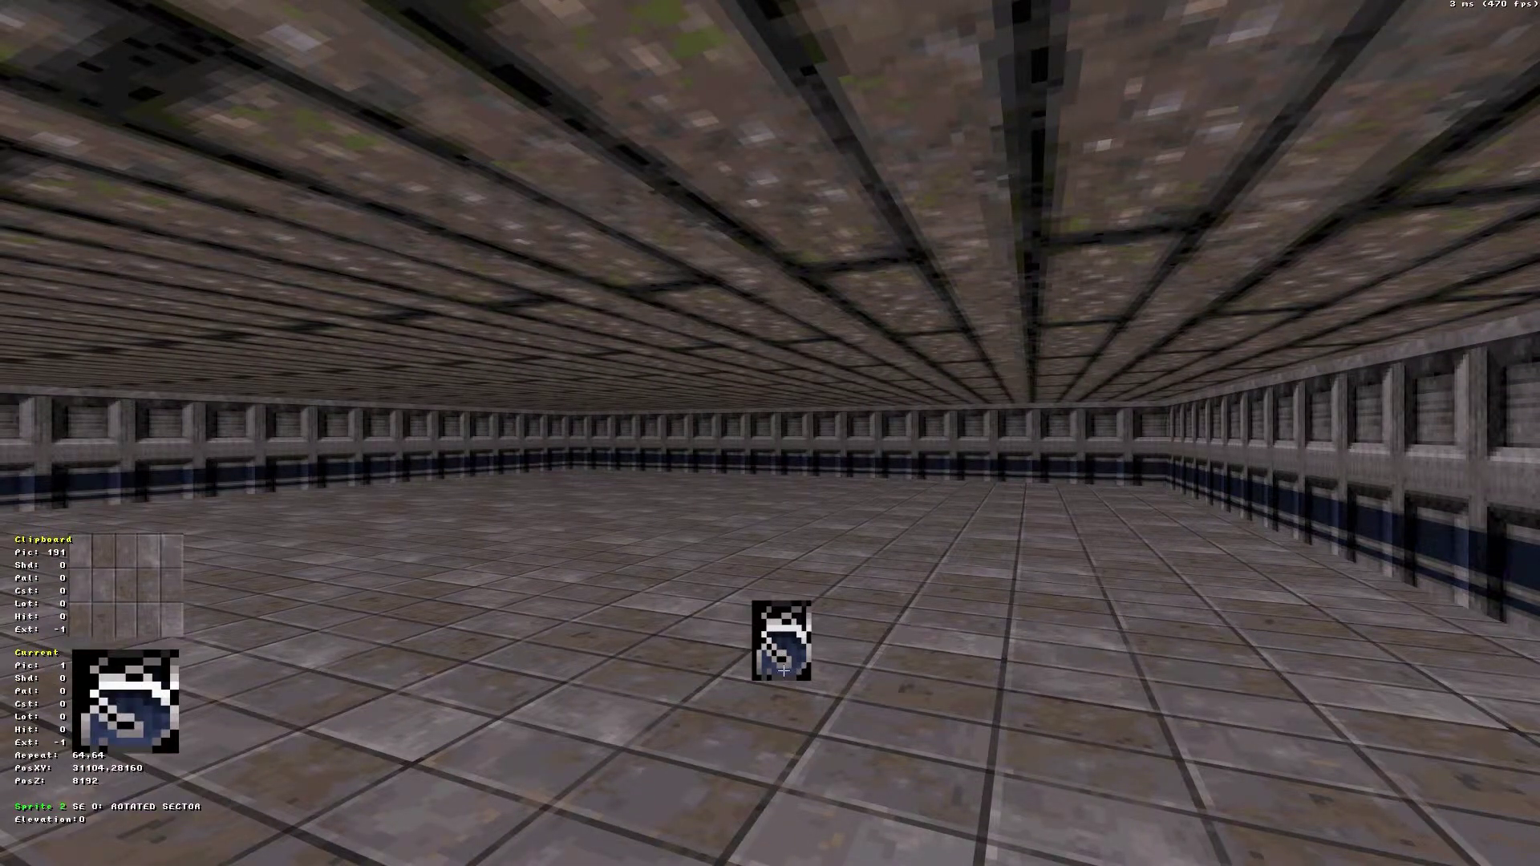
# Change the new floor sprite's tile to GPSPEED
pyautogui.press('v')
pyautogui.press('Right')
pyautogui.press('Right')
pyautogui.press('Right')
pyautogui.press('Right')
pyautogui.press('Right')
pyautogui.press('Right')
pyautogui.press('Right')
pyautogui.press('Right')
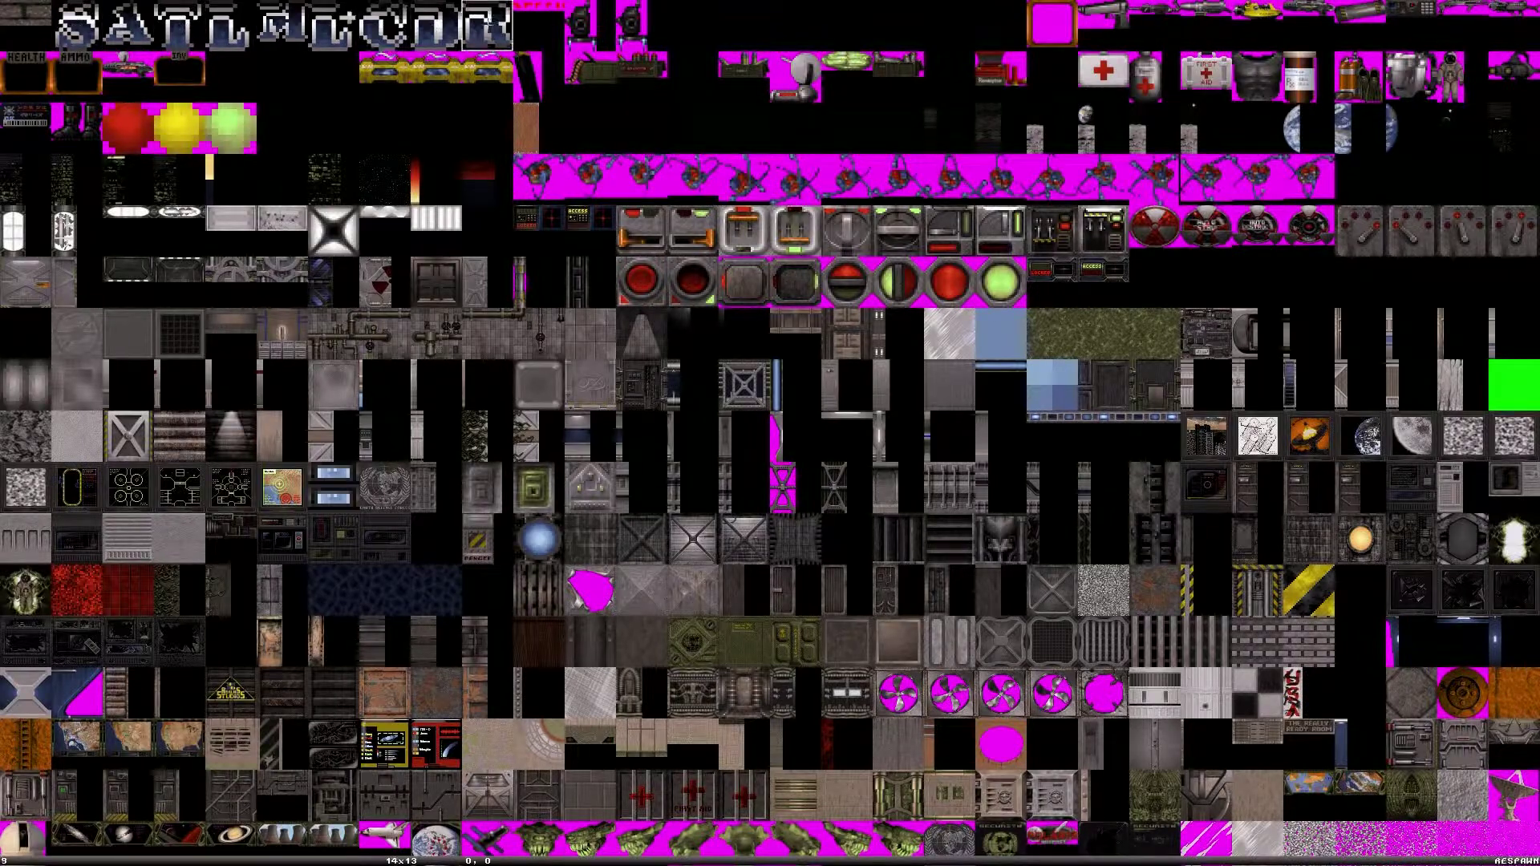
pyautogui.press('Right')
pyautogui.press('Return')
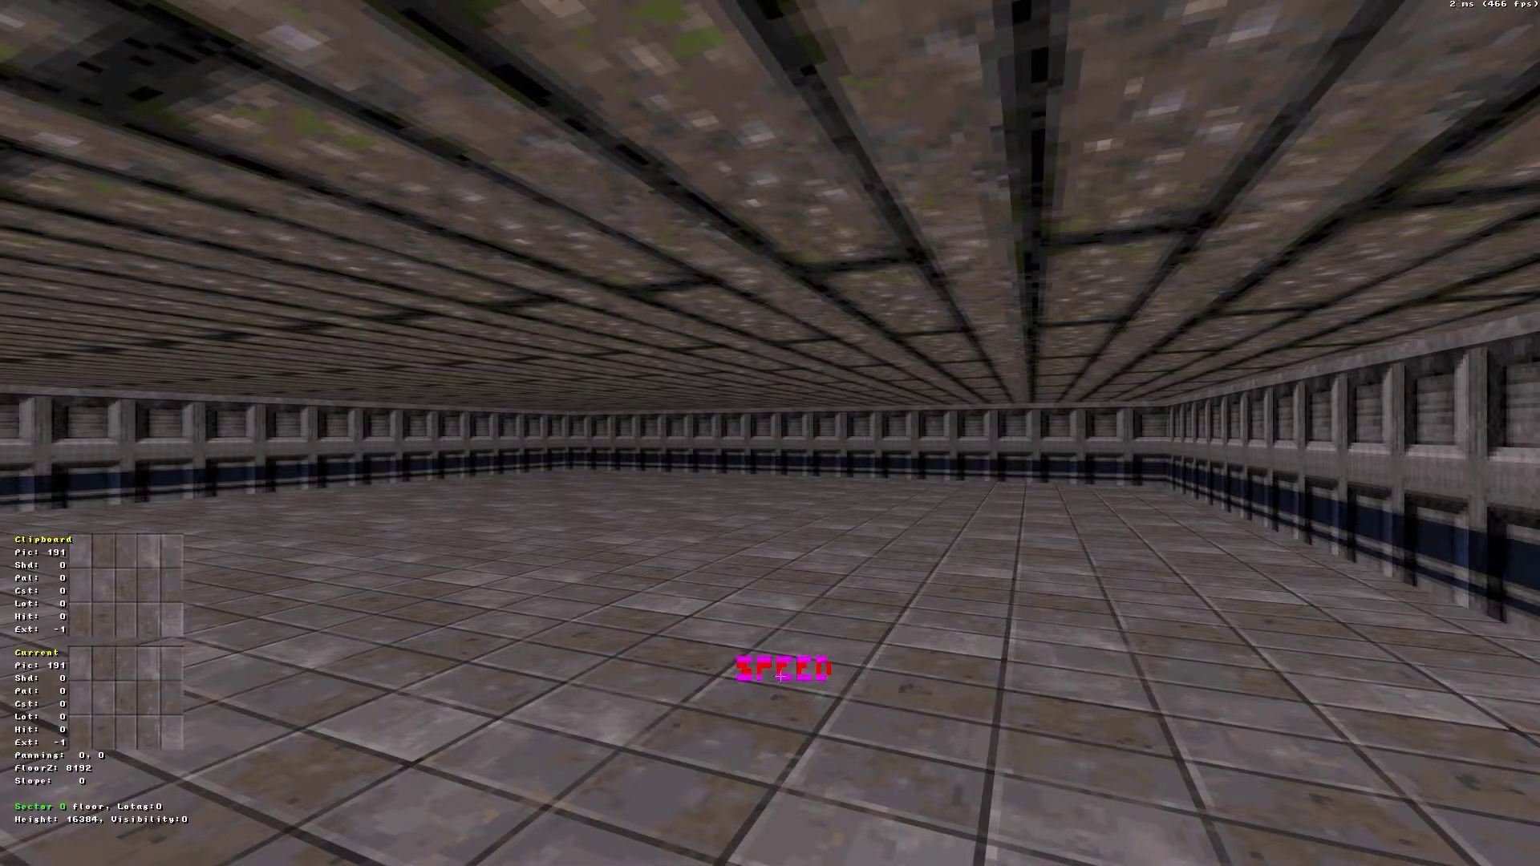
# Move the GPSPEED sprite into the doorway's middle sector, between the MUSICANDSFX sprite and the sector's centre, using a finer grid
pyautogui.press('KP_Enter')
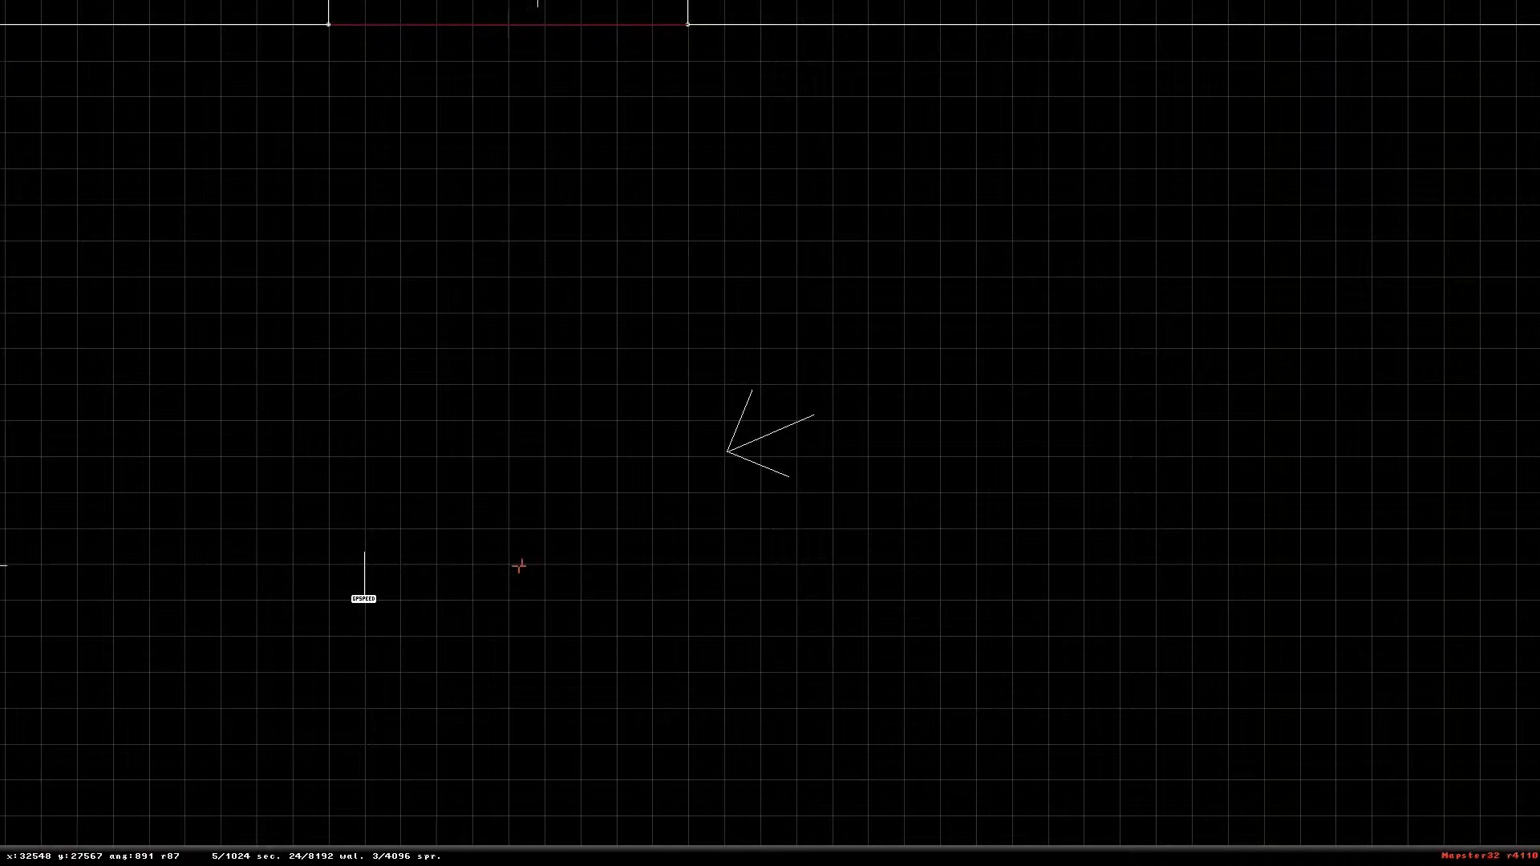
pyautogui.moveTo(364, 596); pyautogui.dragTo(591, 318)
pyautogui.press('g')
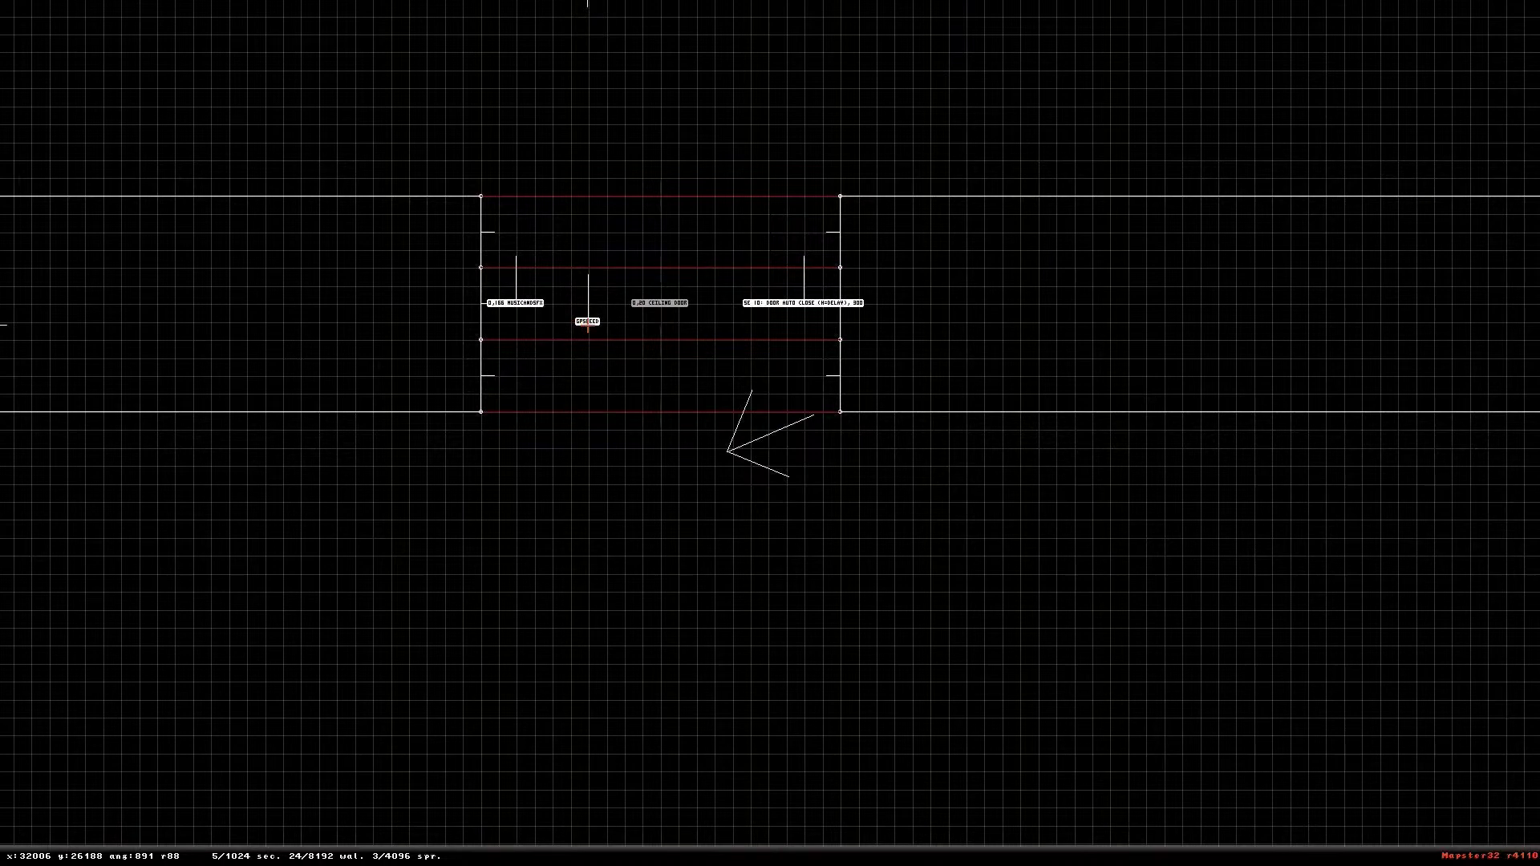
# Set the lo-tag of the GPSPEED sprite in the doorway's middle sector to 400
pyautogui.click(588, 321)
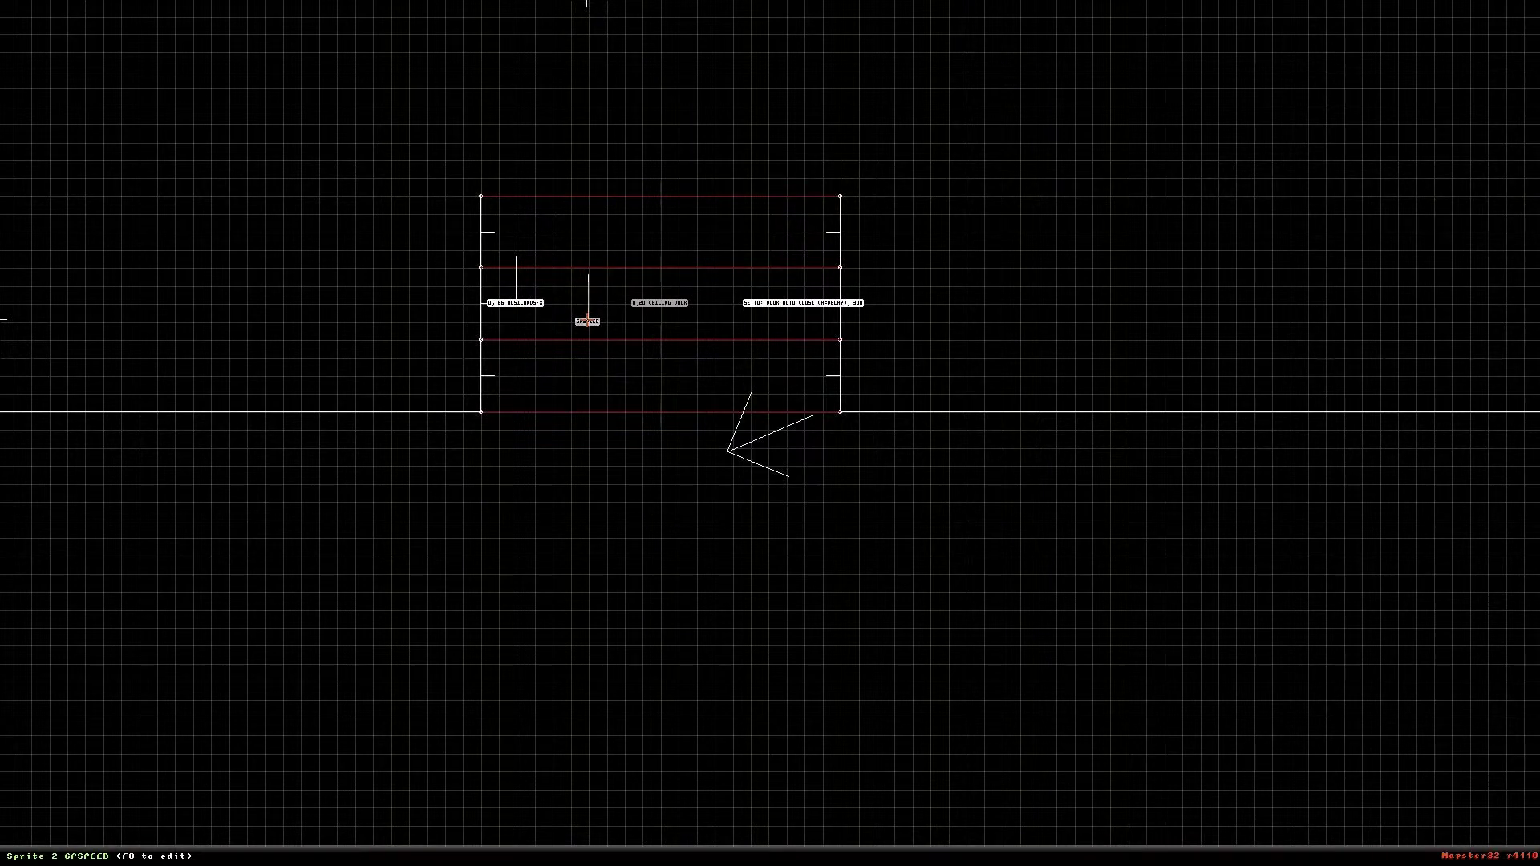
pyautogui.hotkey('alt', 'h')
pyautogui.press('Return')
pyautogui.hotkey('alt', 't')
pyautogui.press('Return')
pyautogui.hotkey('alt', 'h')
pyautogui.press('Return')
pyautogui.hotkey('alt', 'h')
pyautogui.press('BackSpace')
pyautogui.press('BackSpace')
pyautogui.press('Return')
pyautogui.write('400')
pyautogui.press('Return')
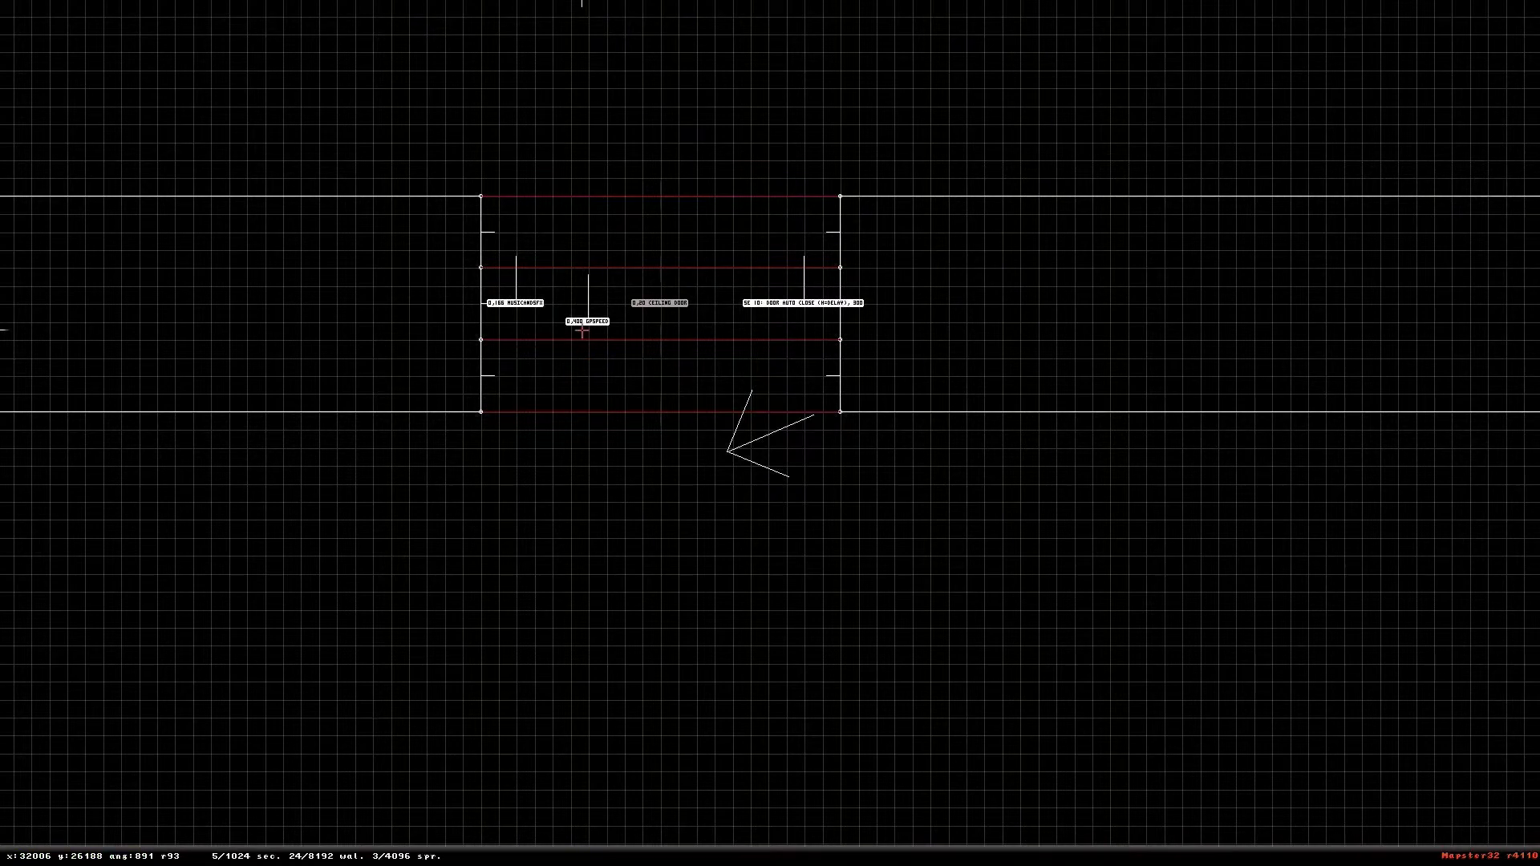
pyautogui.press('t')
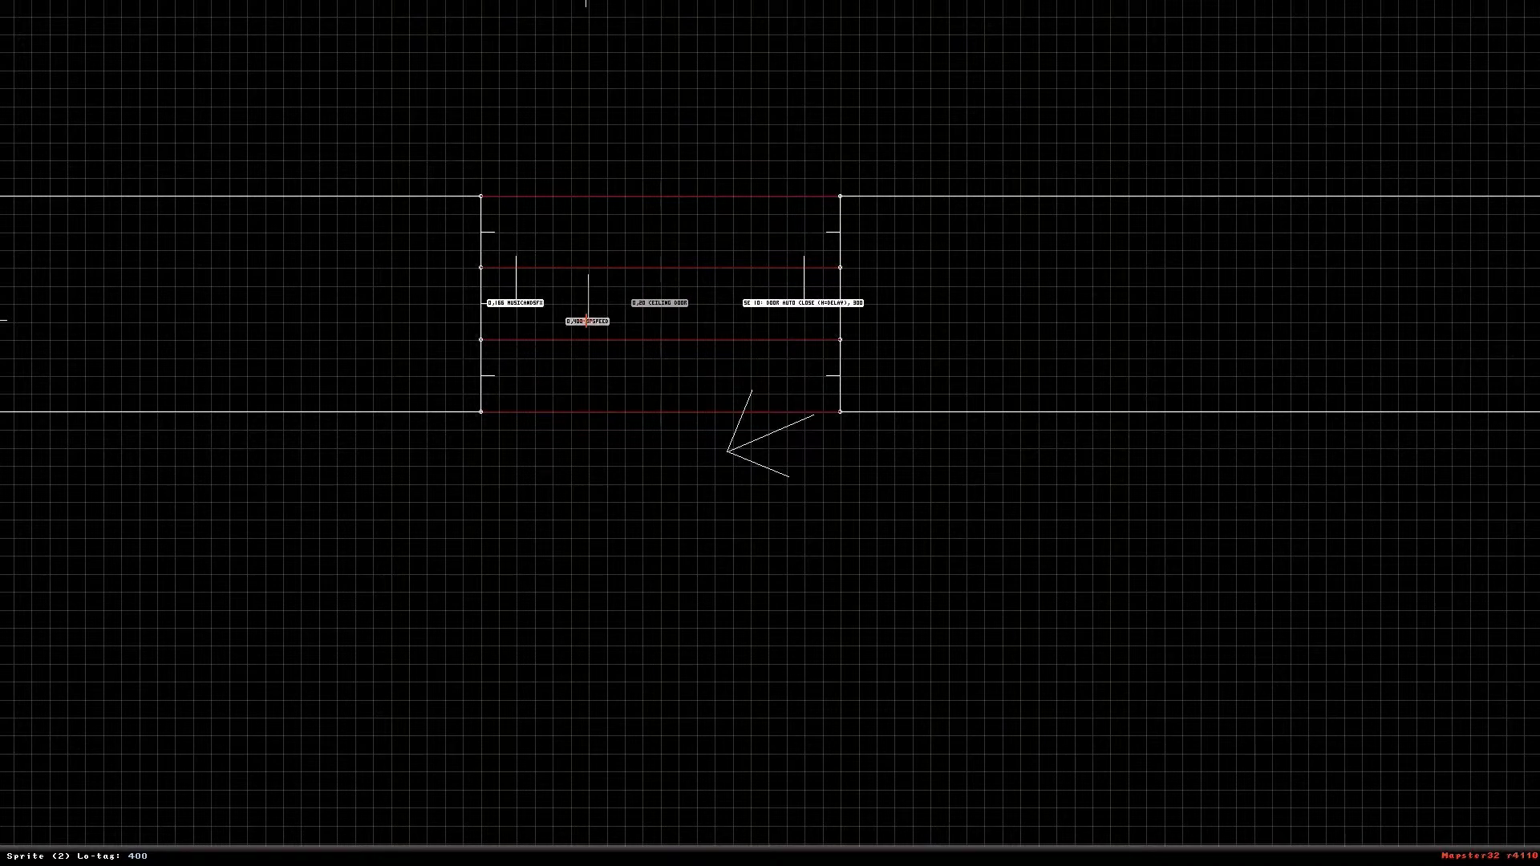
pyautogui.press('Return')
# Save the map and switch from the 2D grid to the 3D view
pyautogui.moveTo(691, 461); pyautogui.dragTo(776, 399, button='right')
pyautogui.scroll(-5, 774, 393)
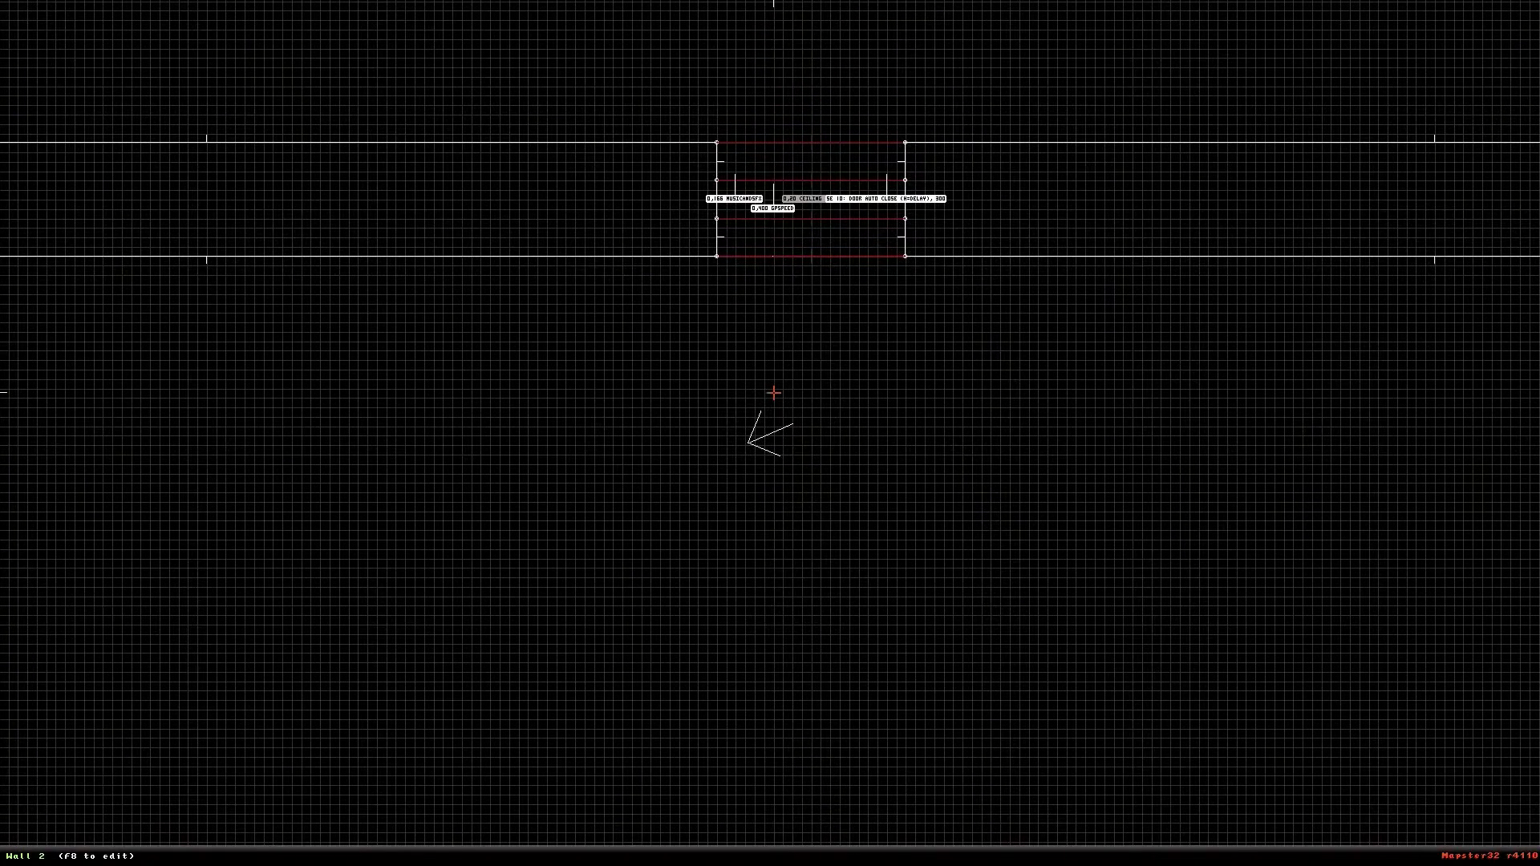
pyautogui.moveTo(784, 393); pyautogui.dragTo(770, 435, button='right')
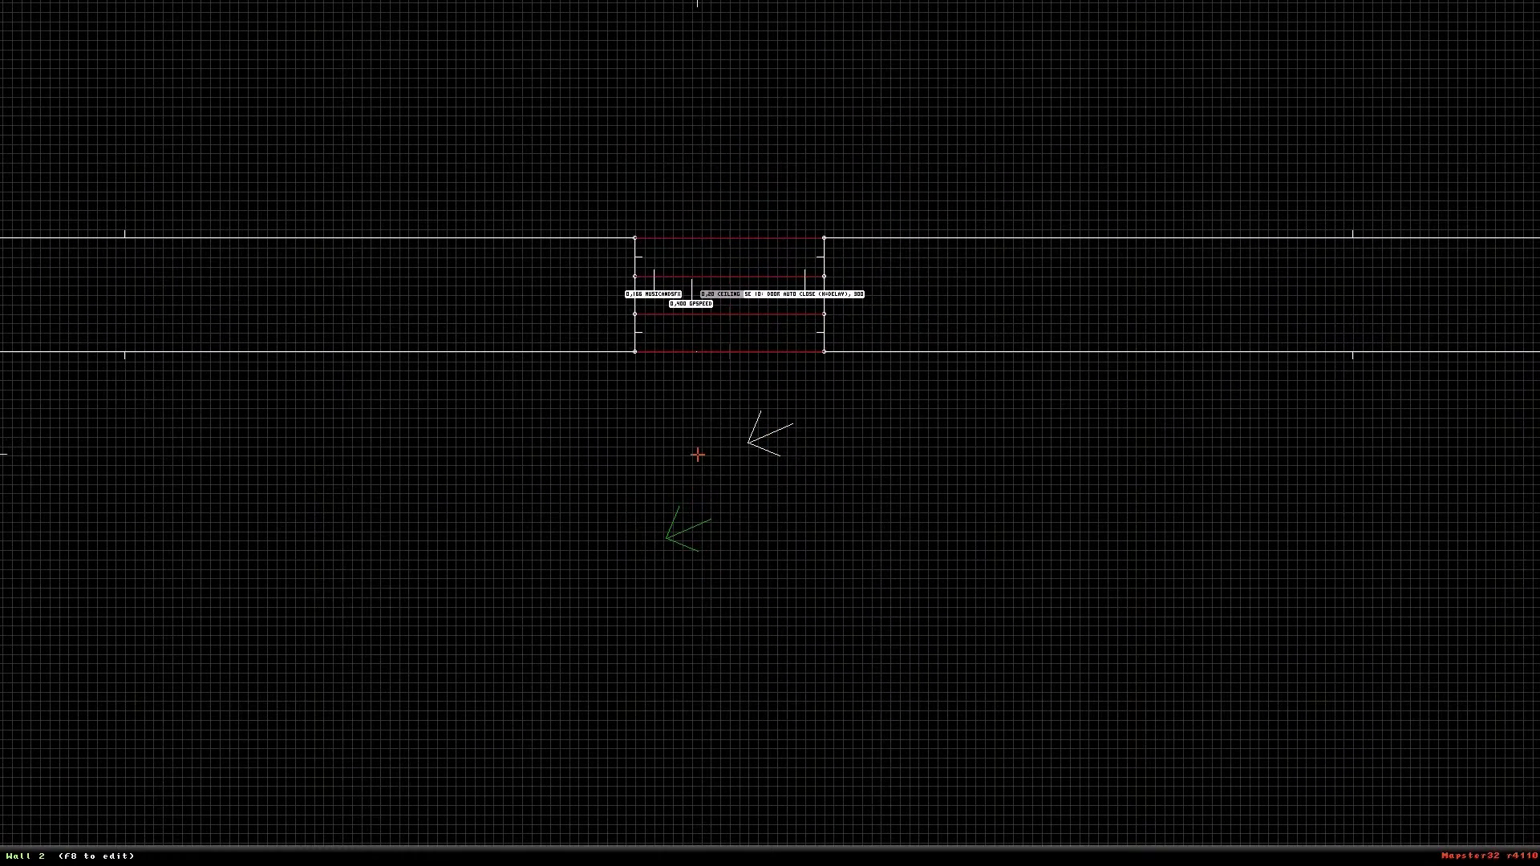
pyautogui.hotkey('ctrl', 's')
pyautogui.press('KP_Enter')
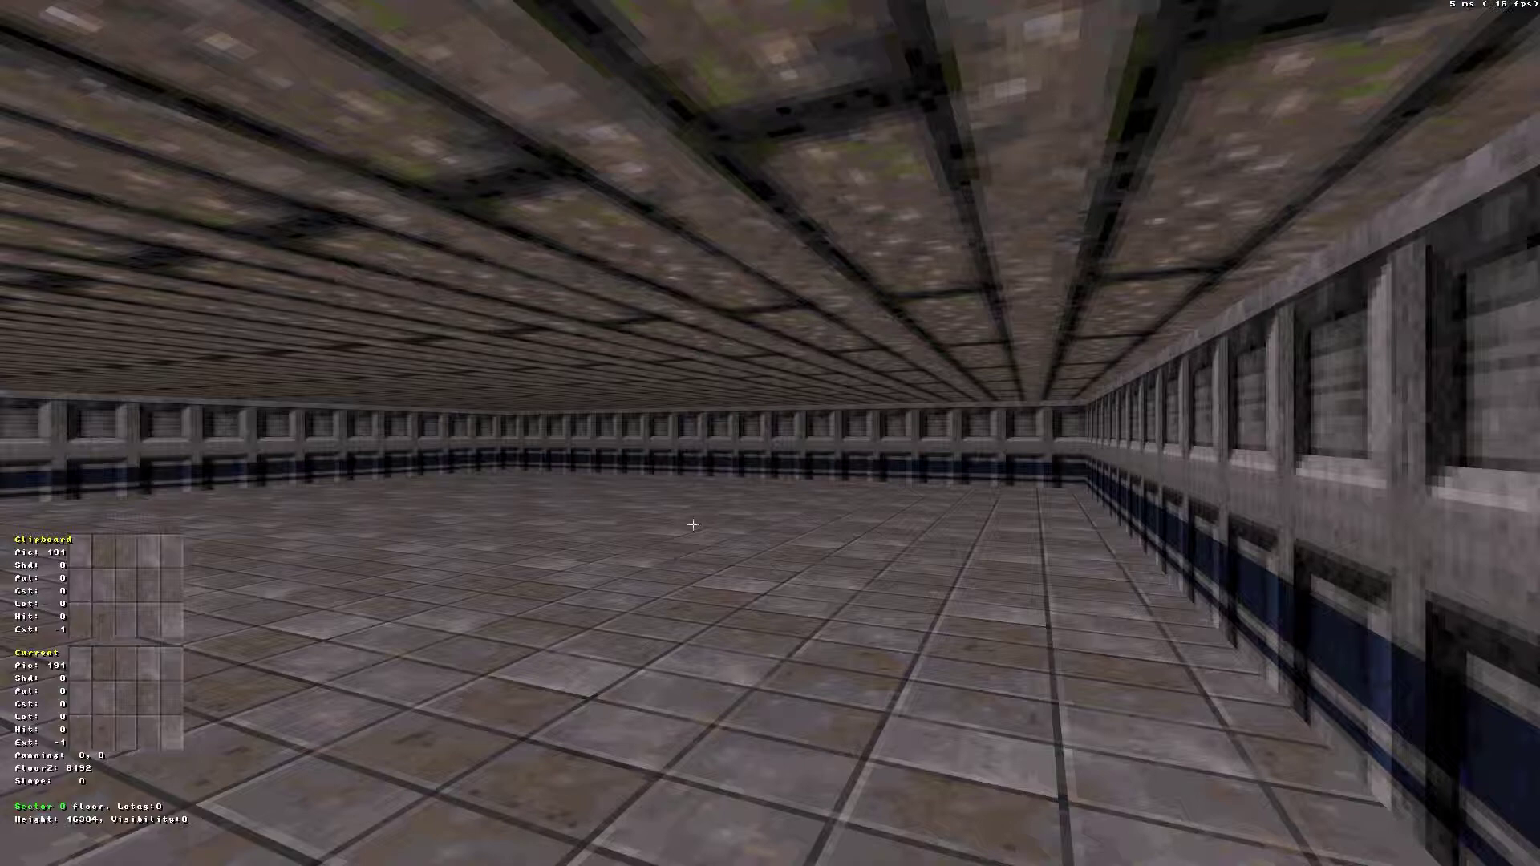
# Examine the open doorway and its MUSICANDSFX, SECTOREFFECTOR and GPSPEED sprites from several sides in the 3D view
pyautogui.press('Down')
pyautogui.press('Right')
pyautogui.press('Left')
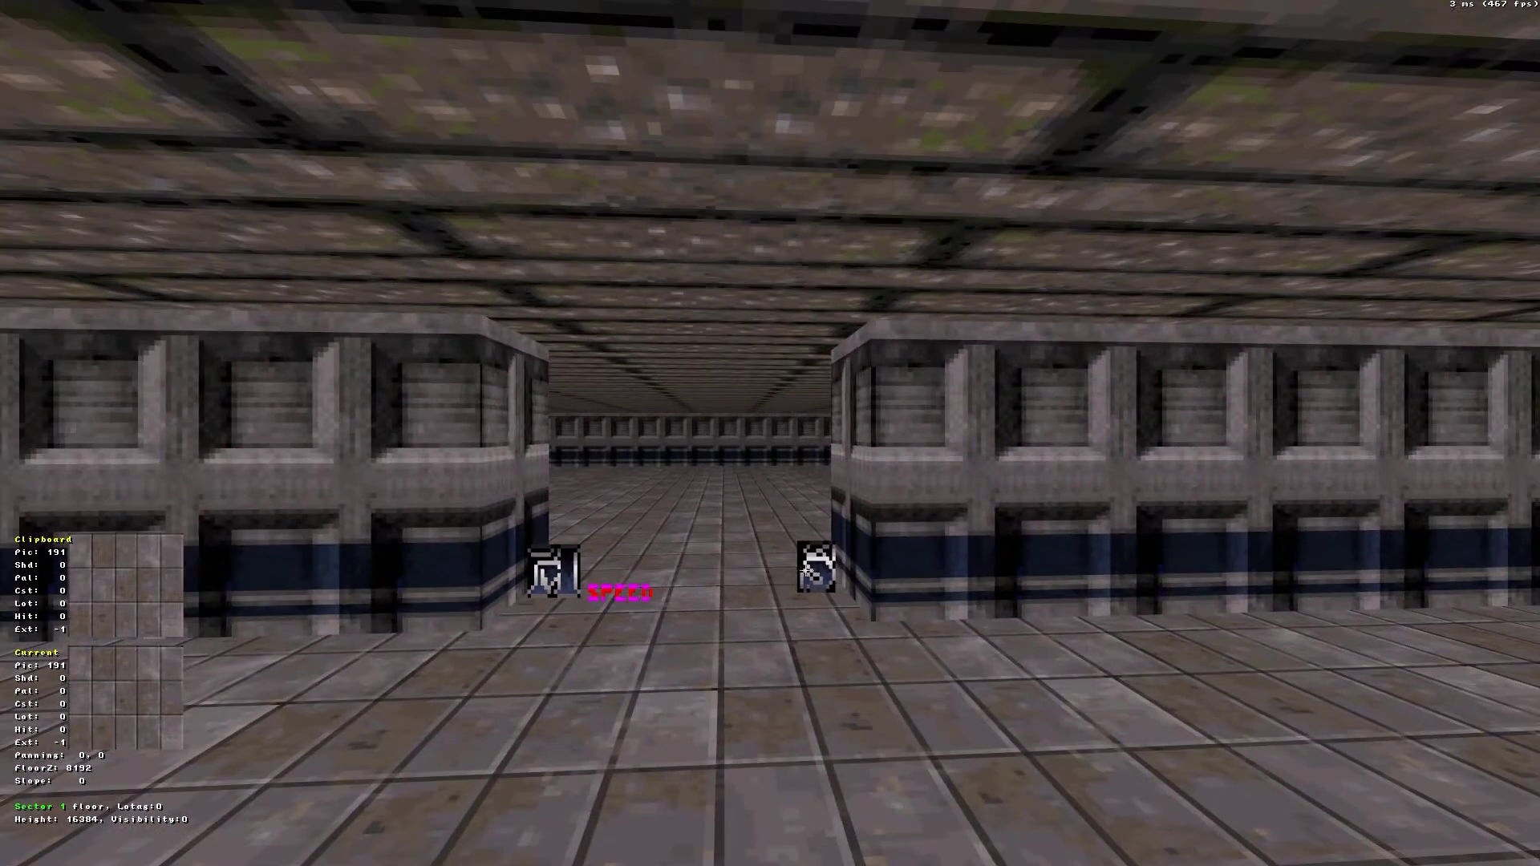
pyautogui.press('Up')
pyautogui.press('Up')
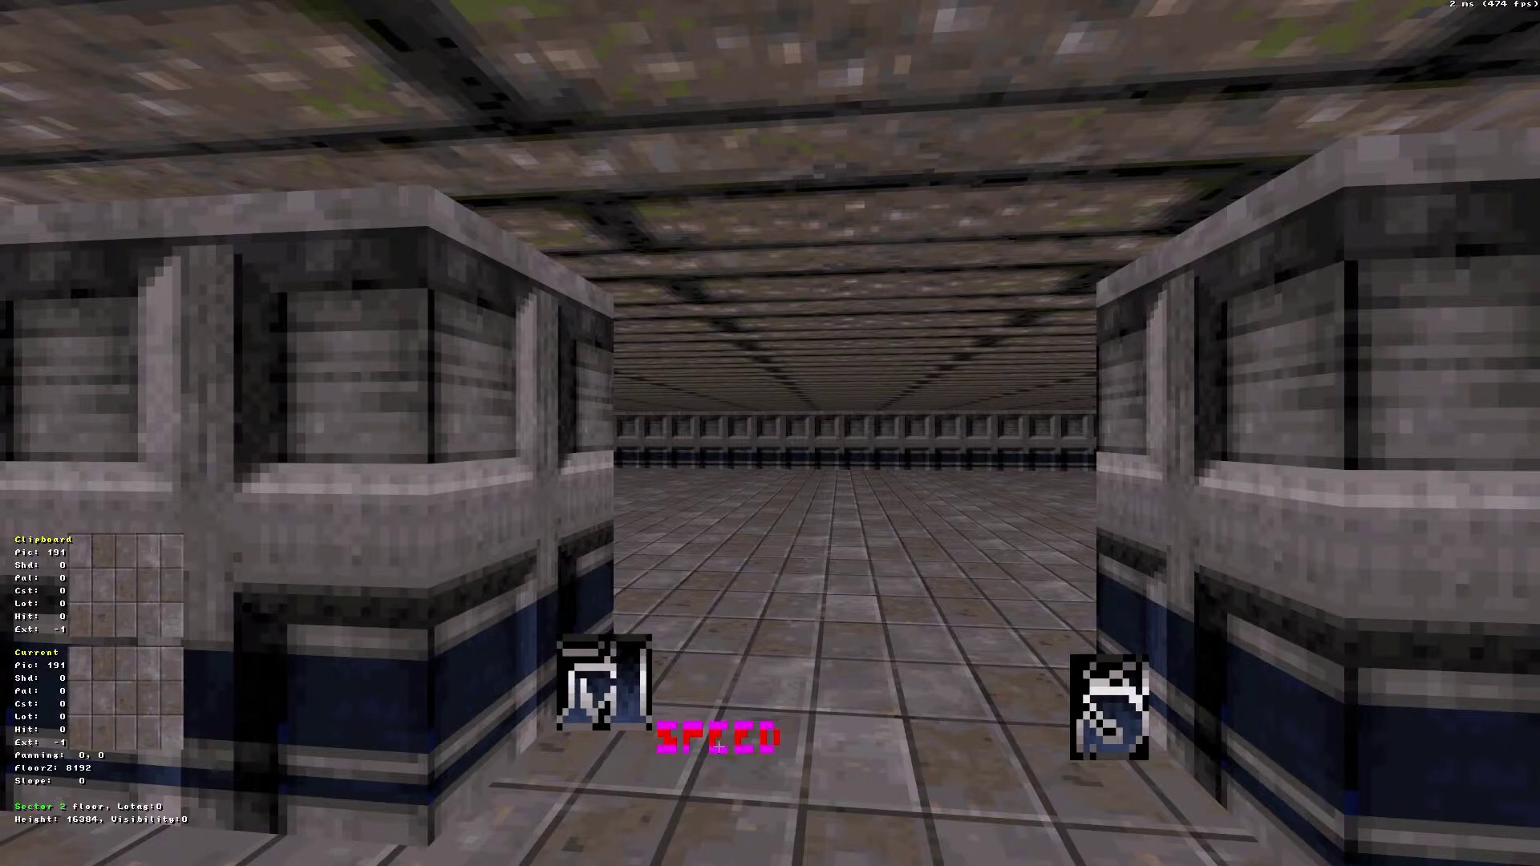
pyautogui.press('Right')
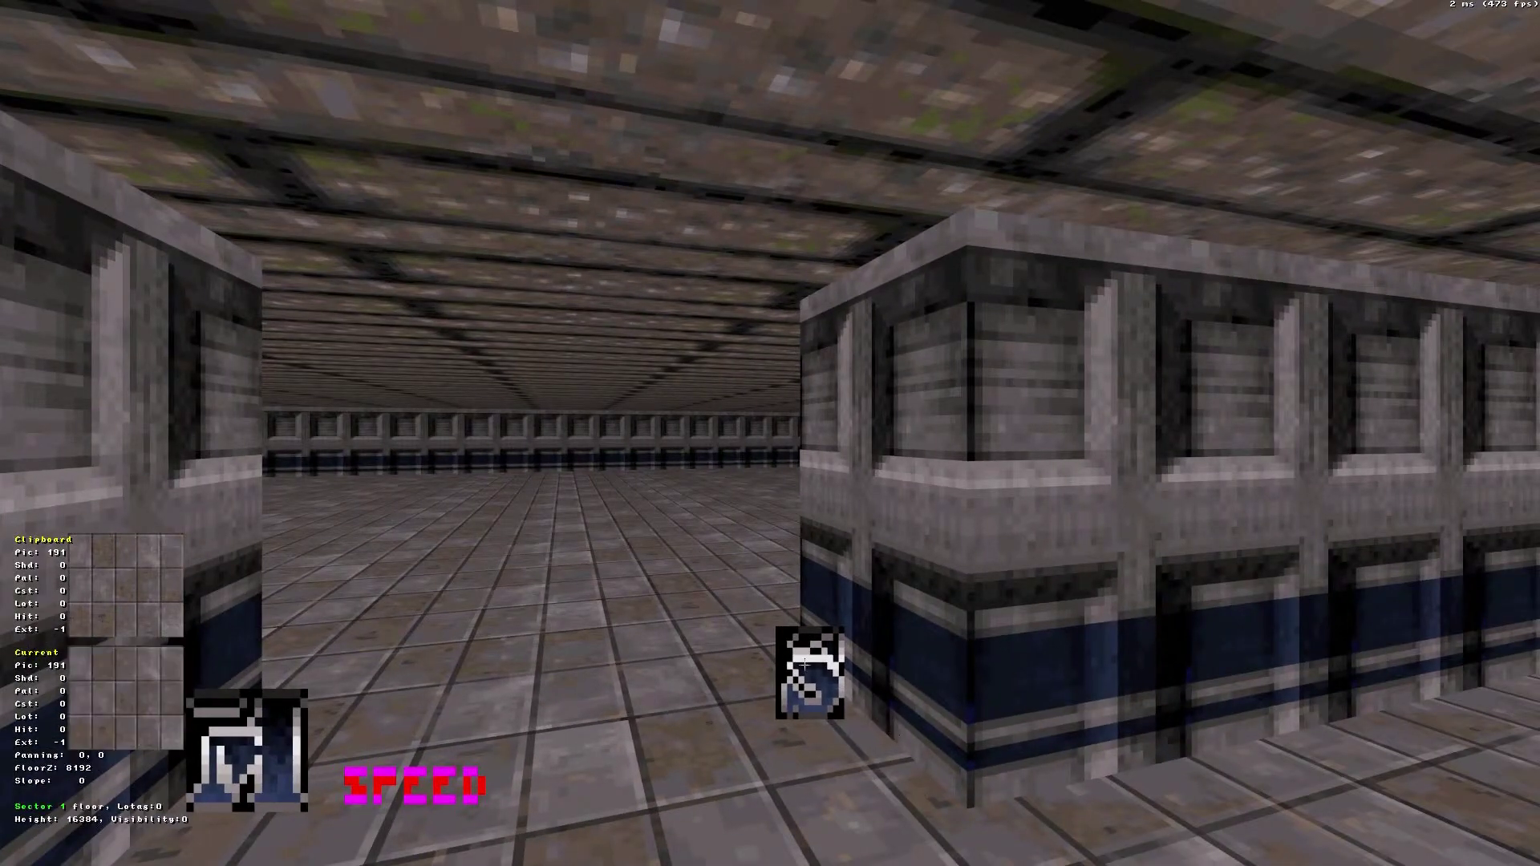
pyautogui.press('Left')
pyautogui.press('Down')
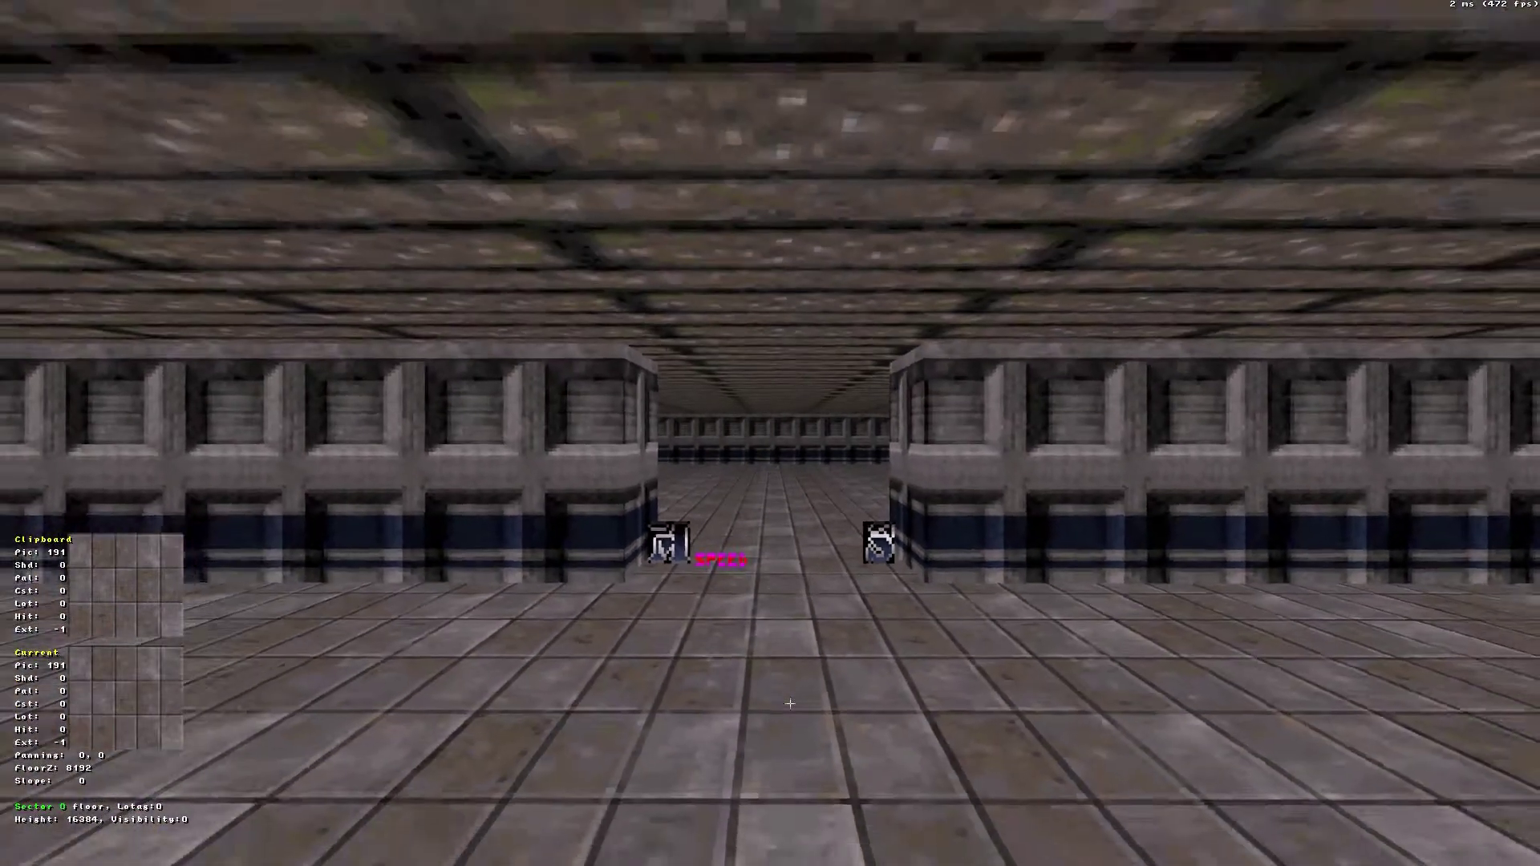
pyautogui.press('Up')
pyautogui.press('Left')
pyautogui.press('Left')
pyautogui.press('Down')
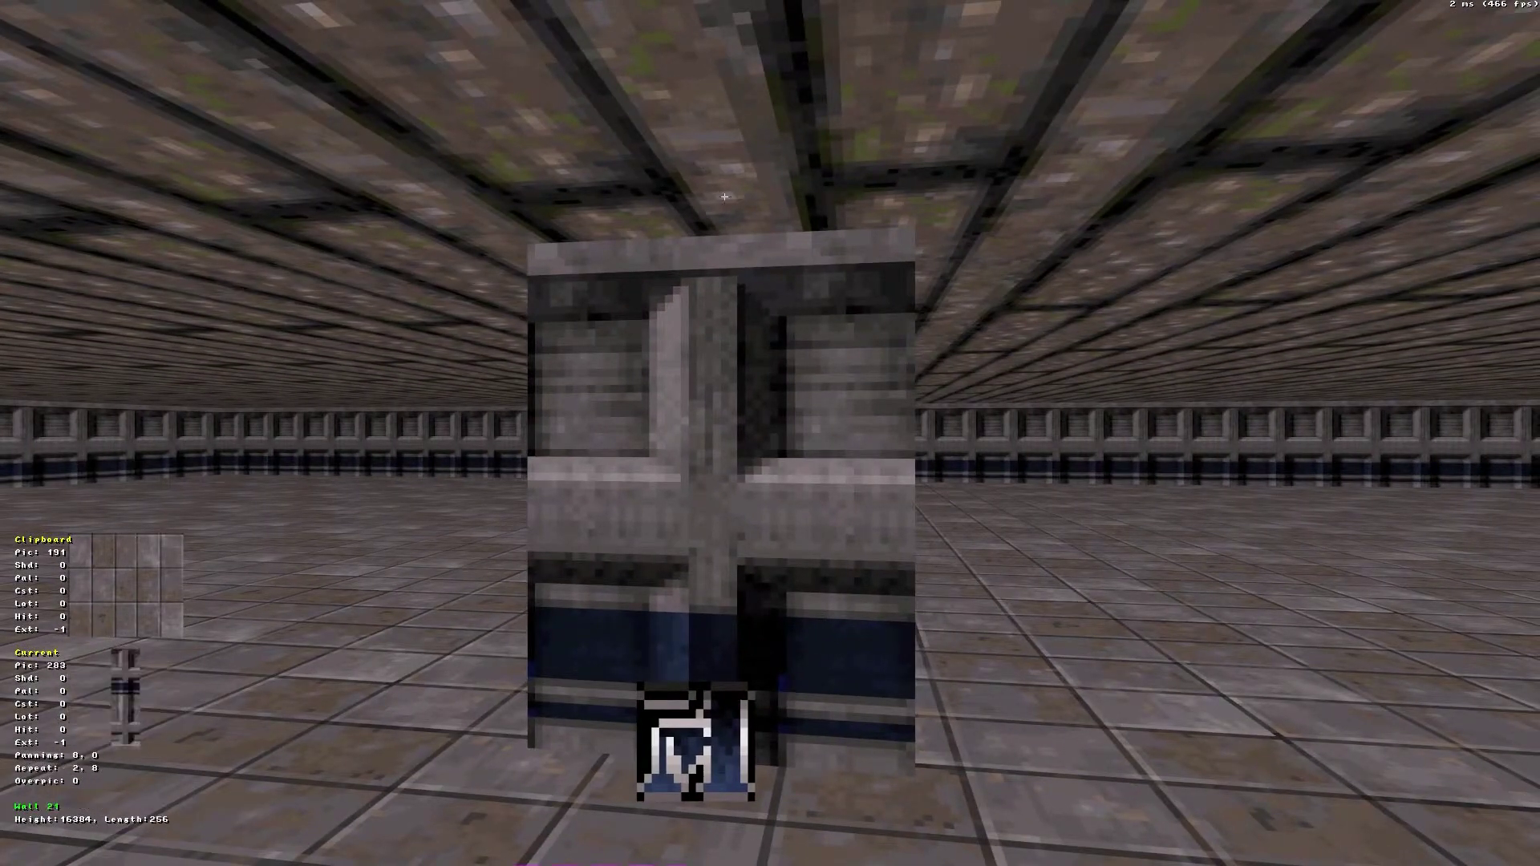
pyautogui.press('Up')
pyautogui.press('Left')
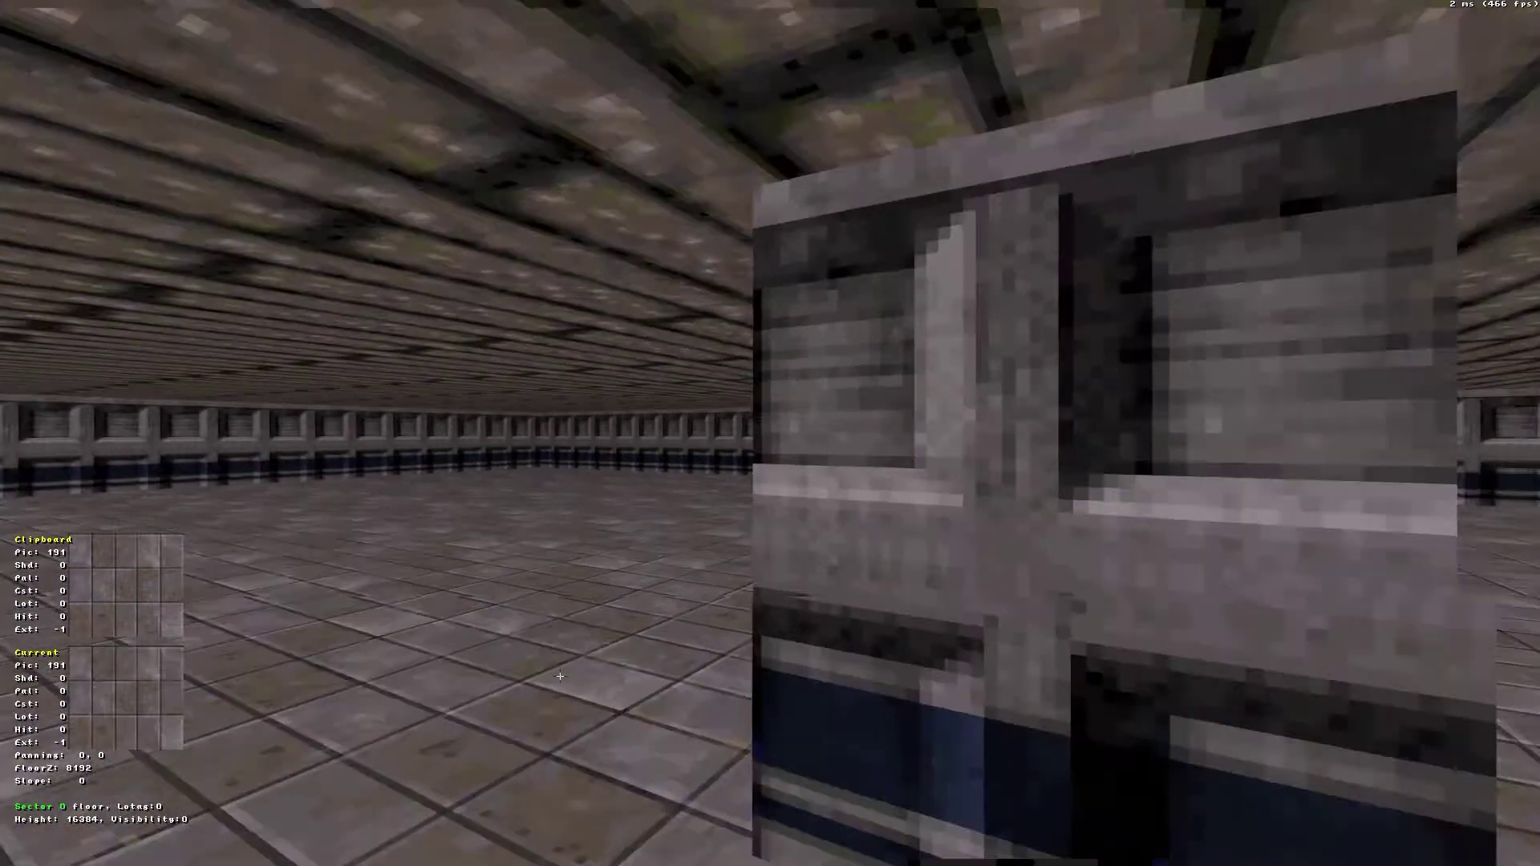
pyautogui.press('Down')
pyautogui.press('Right')
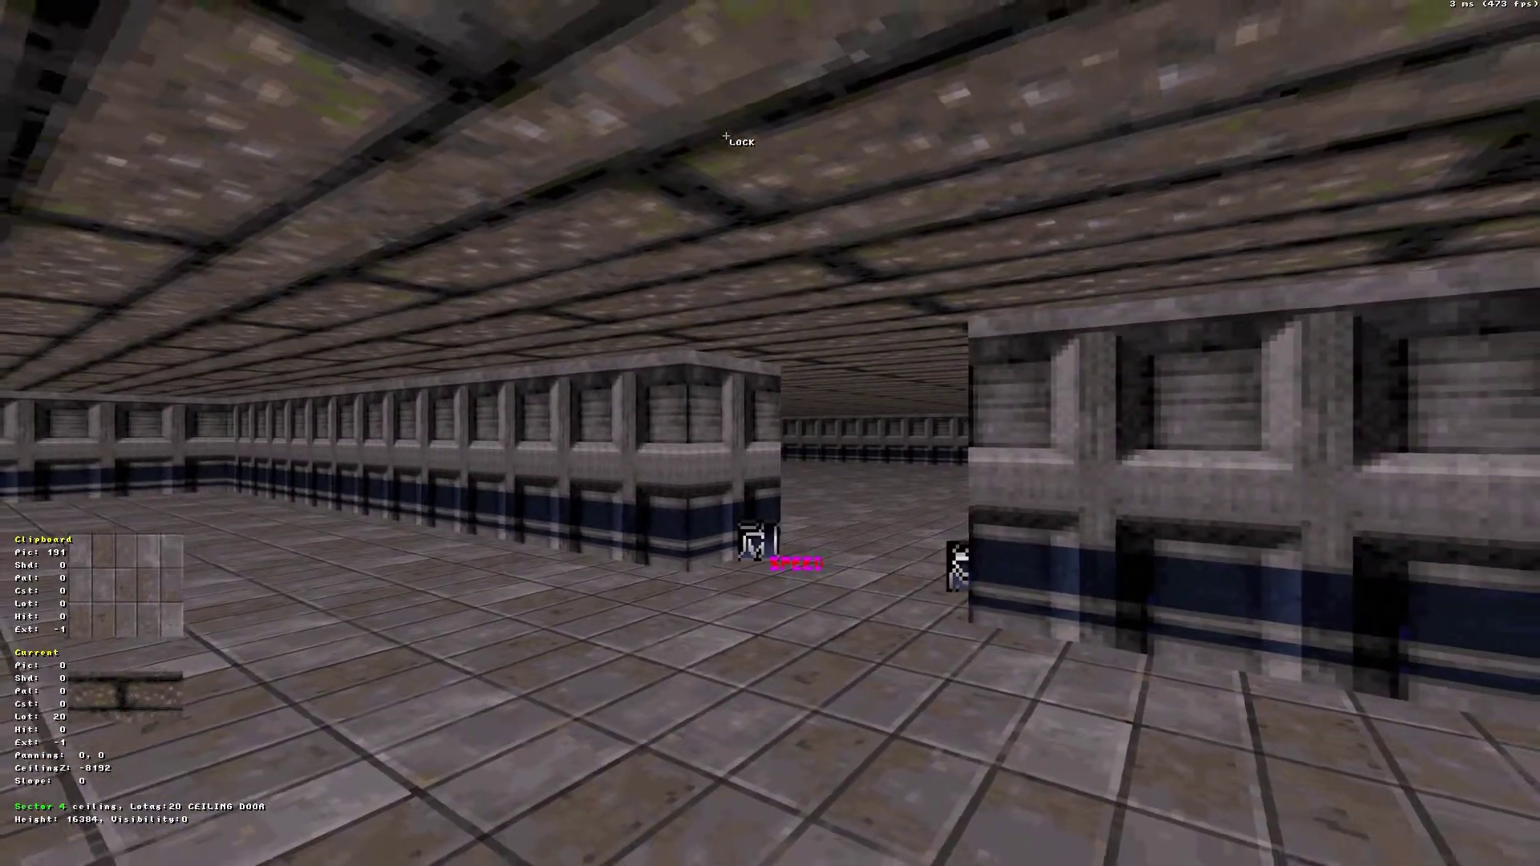
# Lower the ceiling of the doorway's middle sector to floor level at height 8192, closing the door
pyautogui.press('Up')
pyautogui.press('Down')
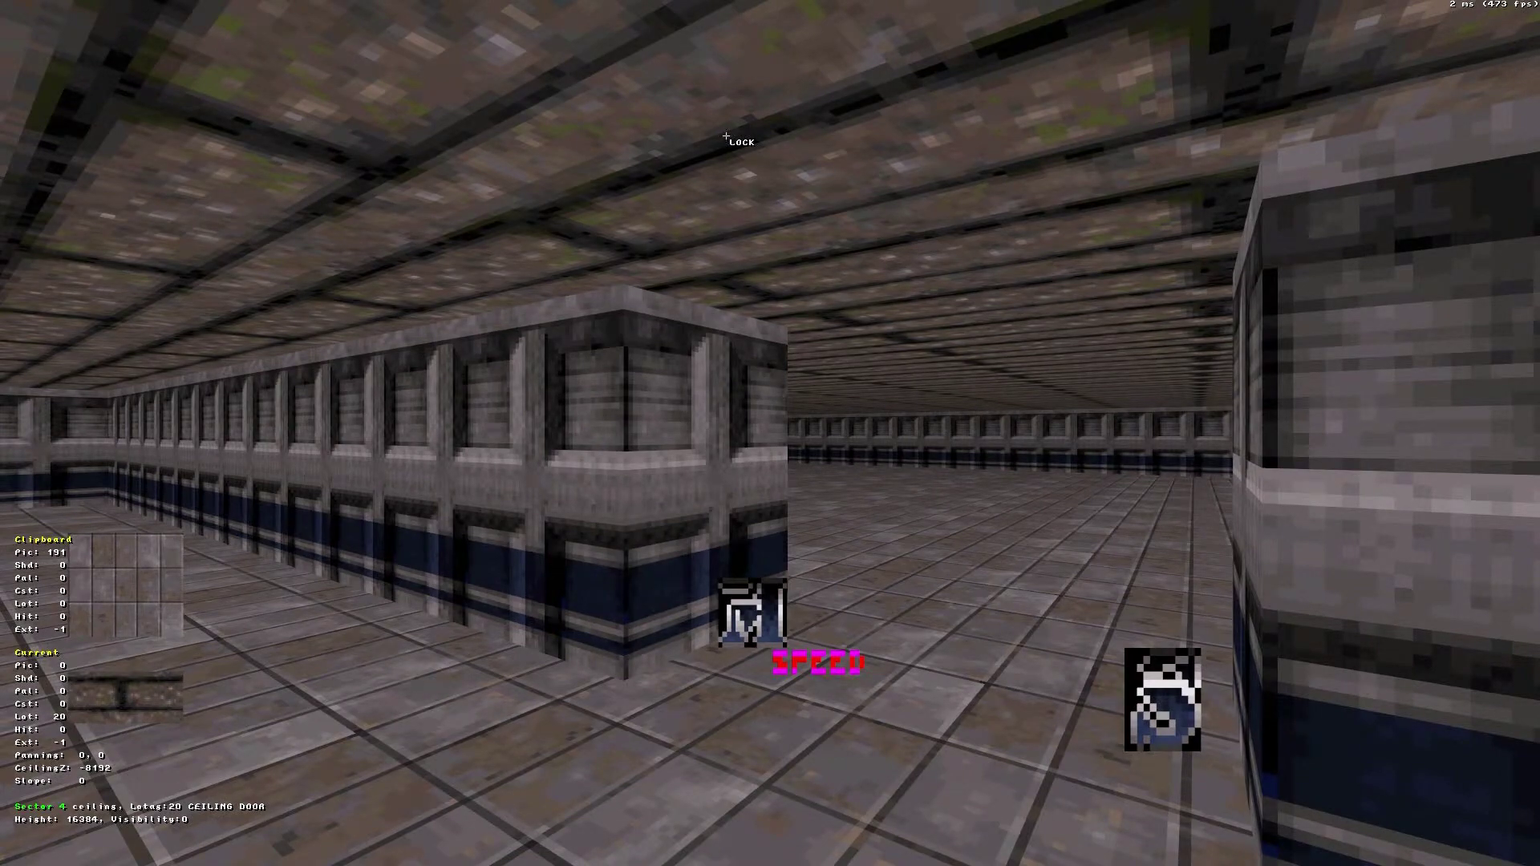
pyautogui.press('pagedown')
pyautogui.press('pagedown')
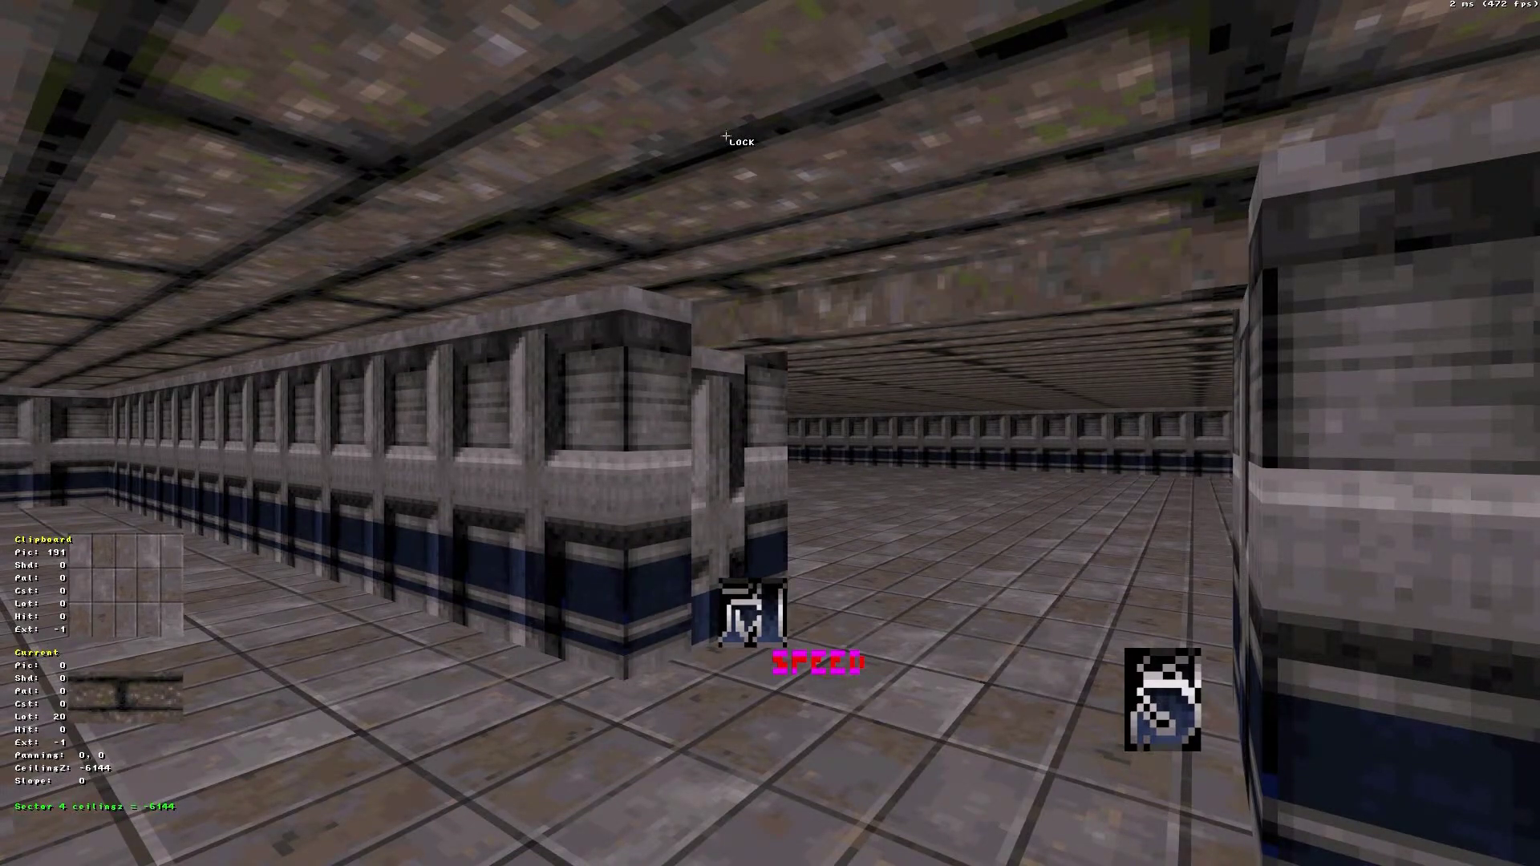
pyautogui.press('Up')
pyautogui.press('Right')
pyautogui.press('Right')
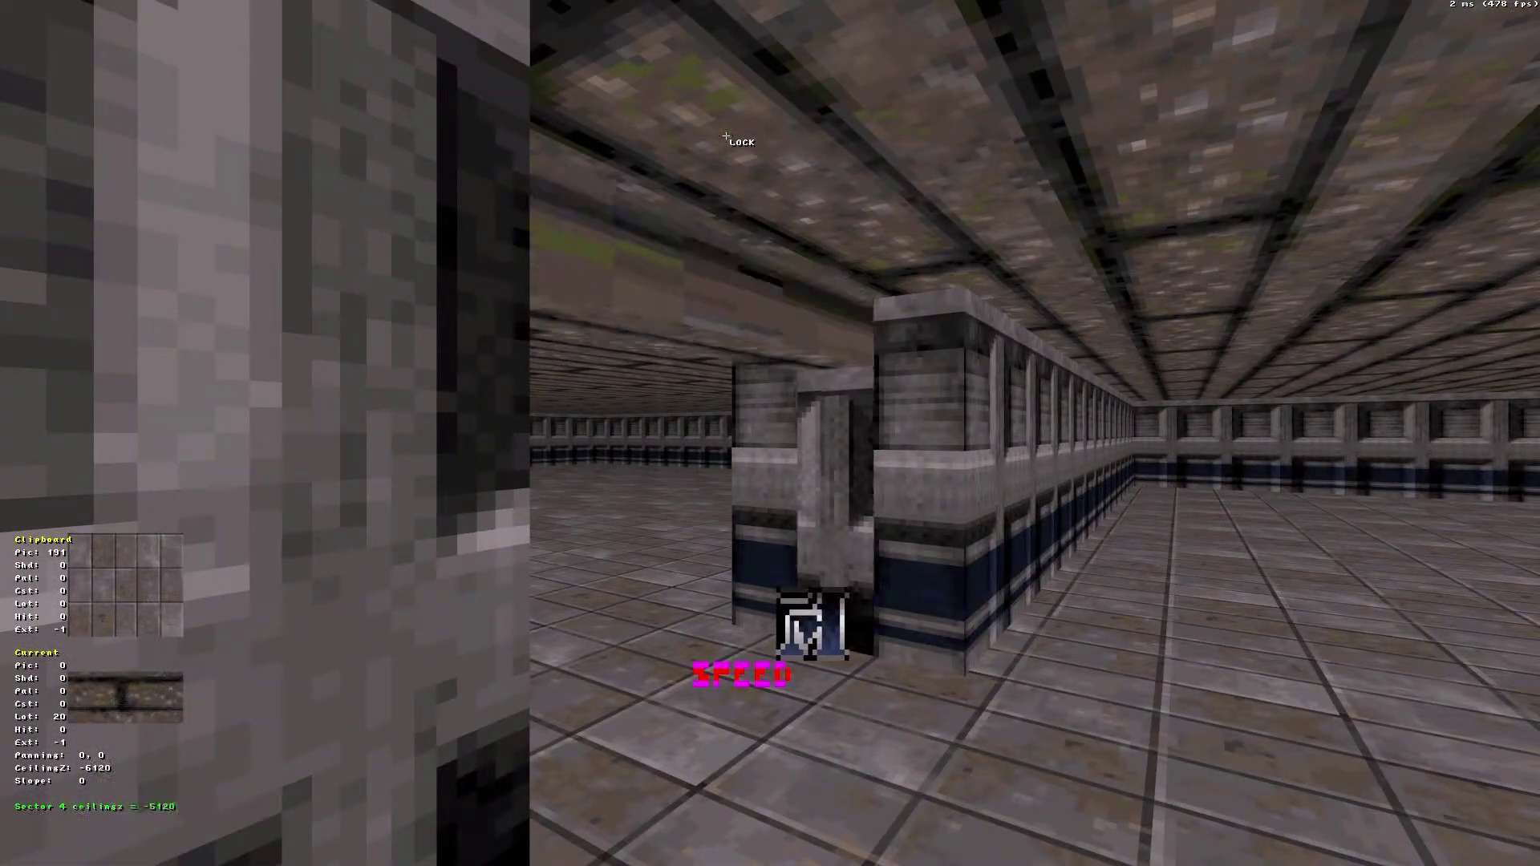
pyautogui.press('Up')
pyautogui.press('Right')
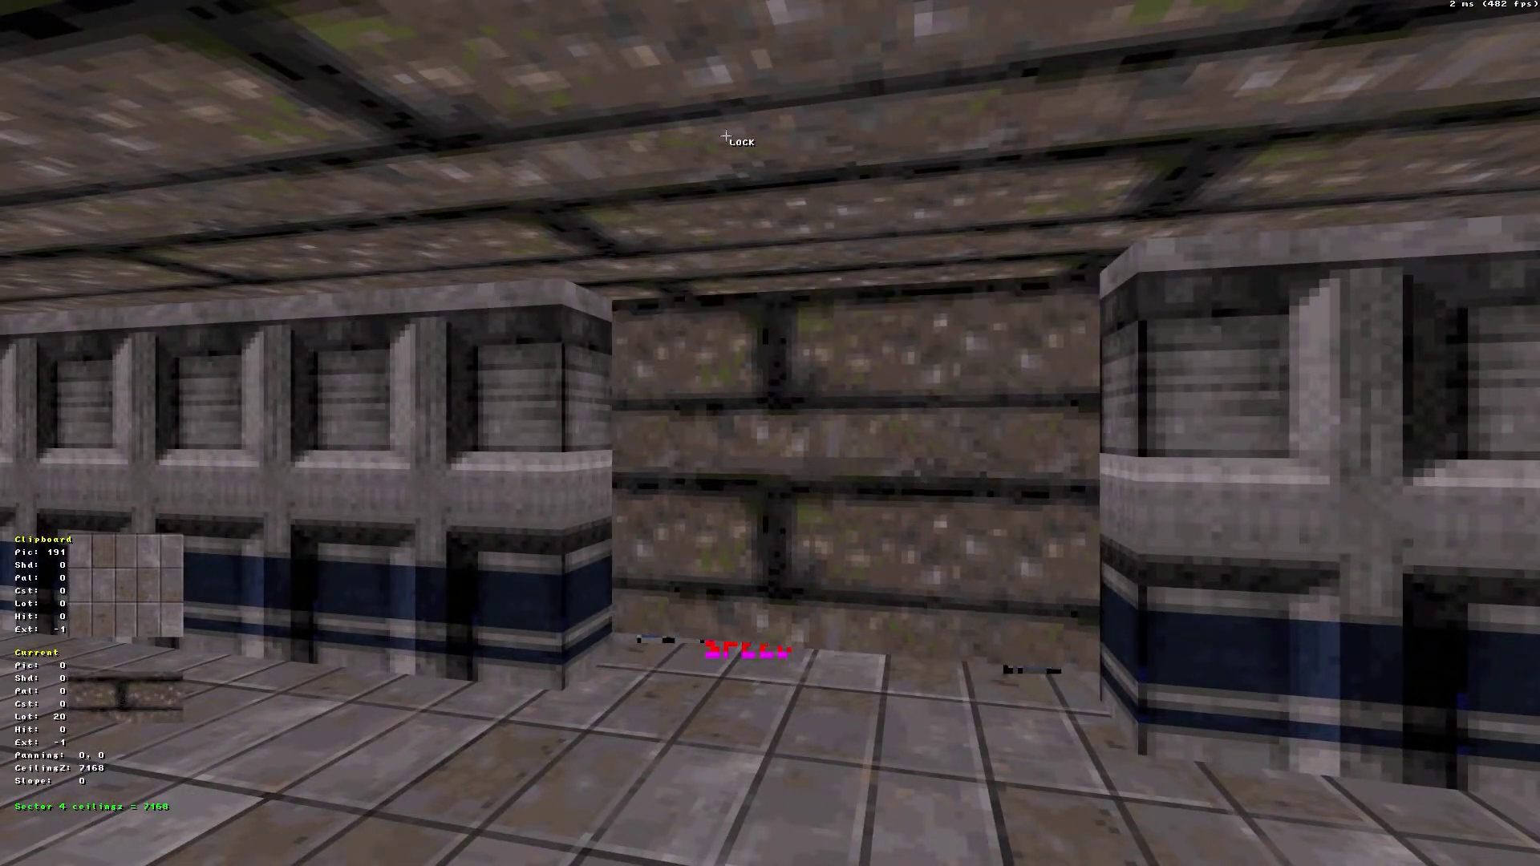
pyautogui.press('pagedown')
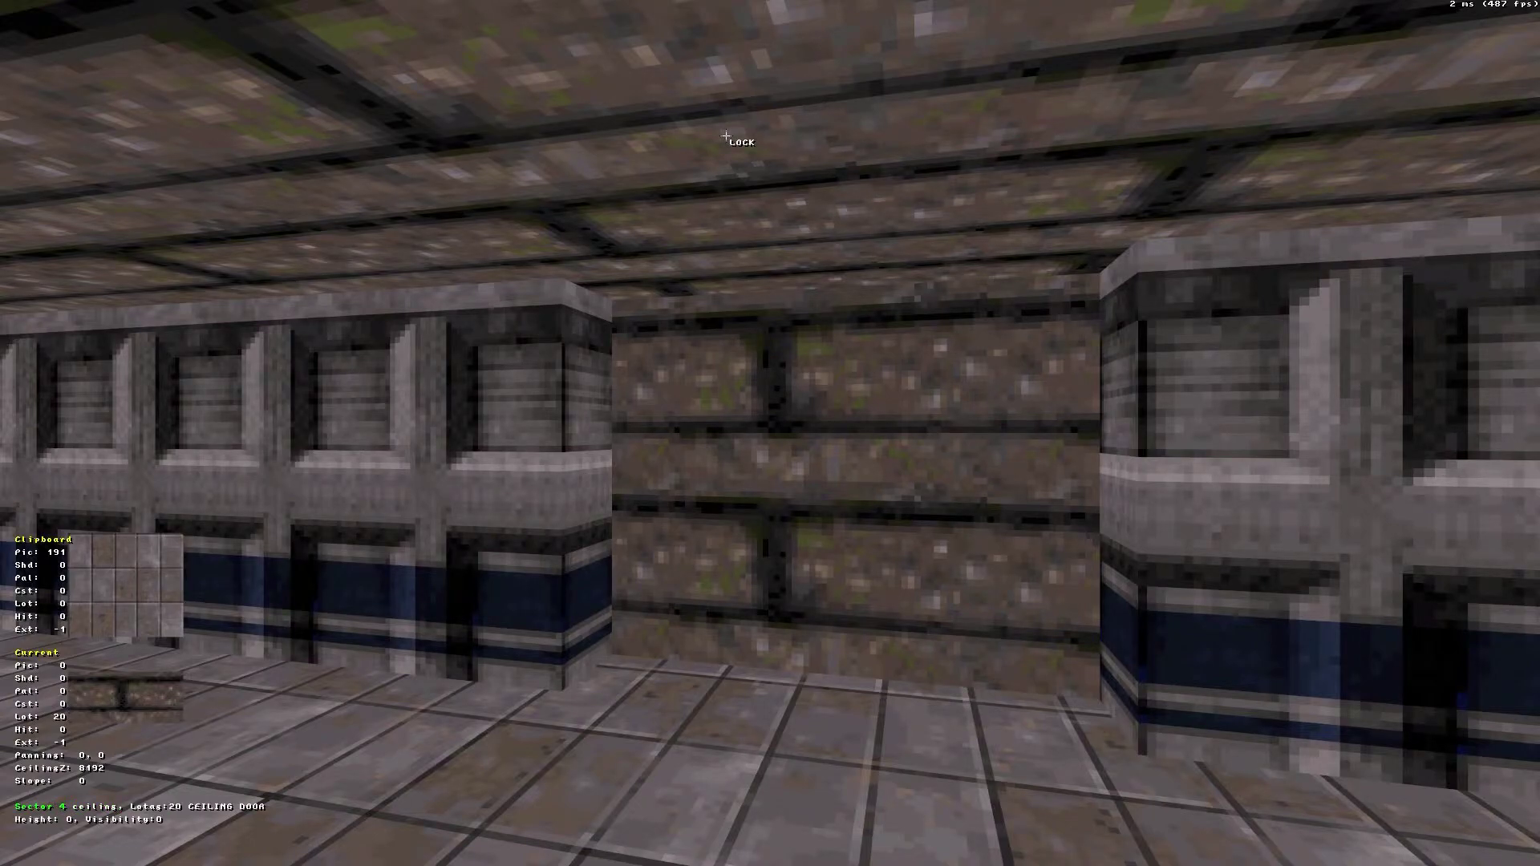
# Change the closed door's face to the red metal door tile 1173
pyautogui.press('Down')
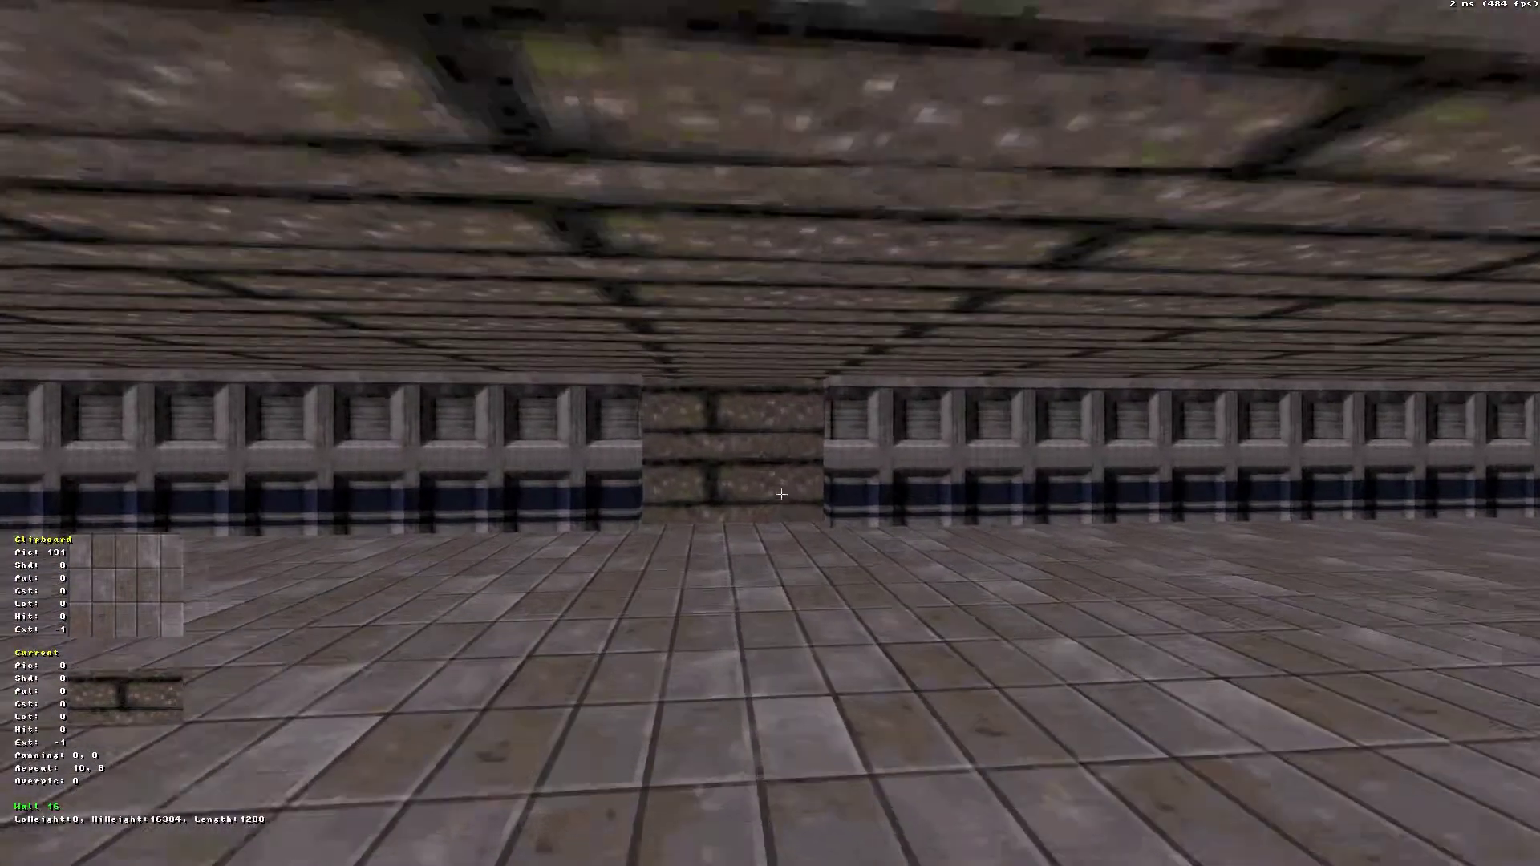
pyautogui.press('Up')
pyautogui.press('Right')
pyautogui.press('Left')
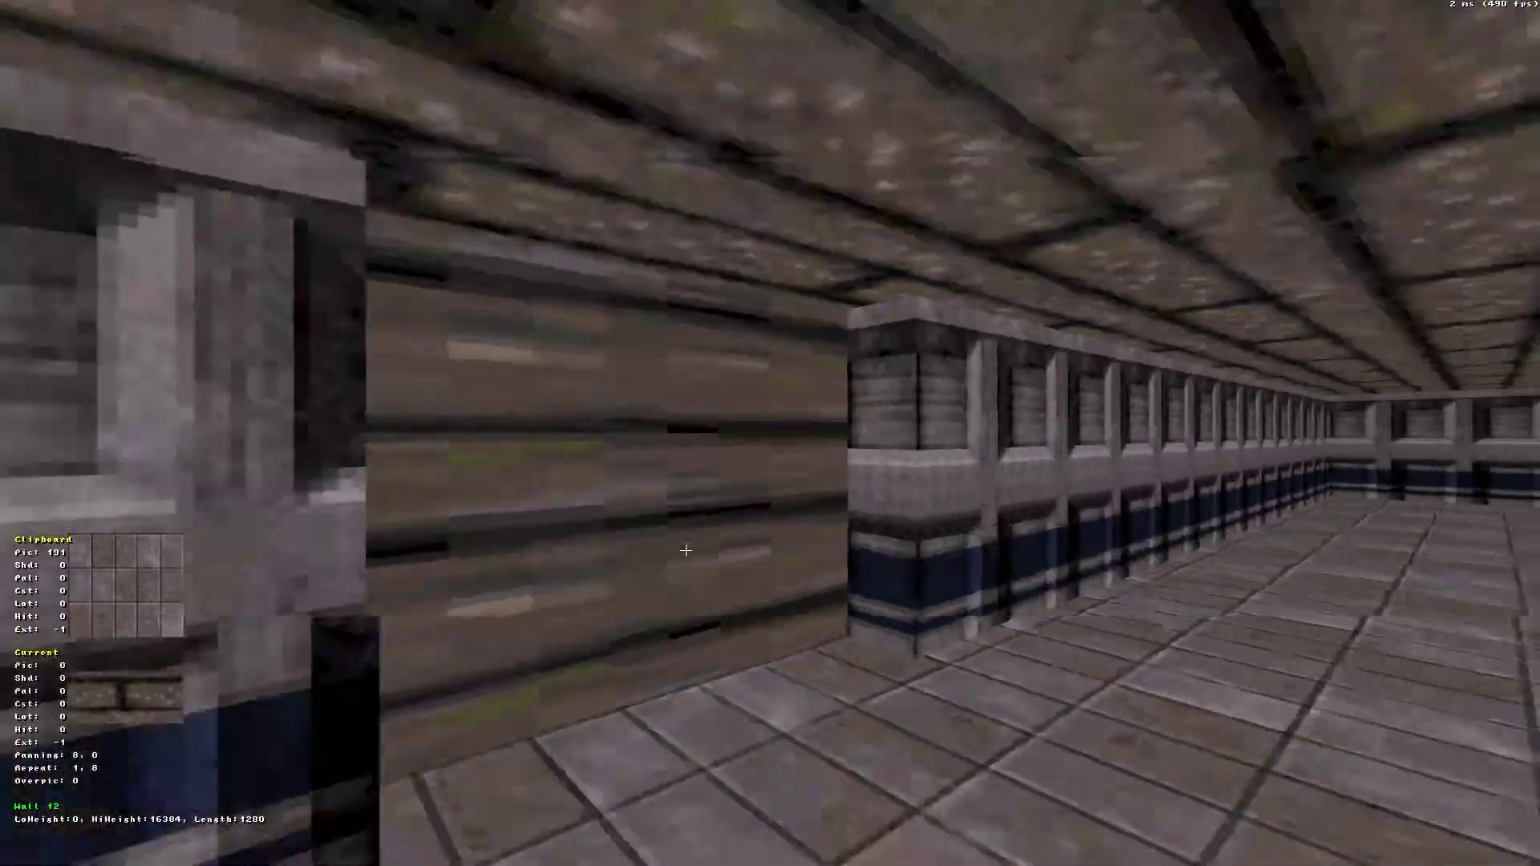
pyautogui.press('Up')
pyautogui.press('Right')
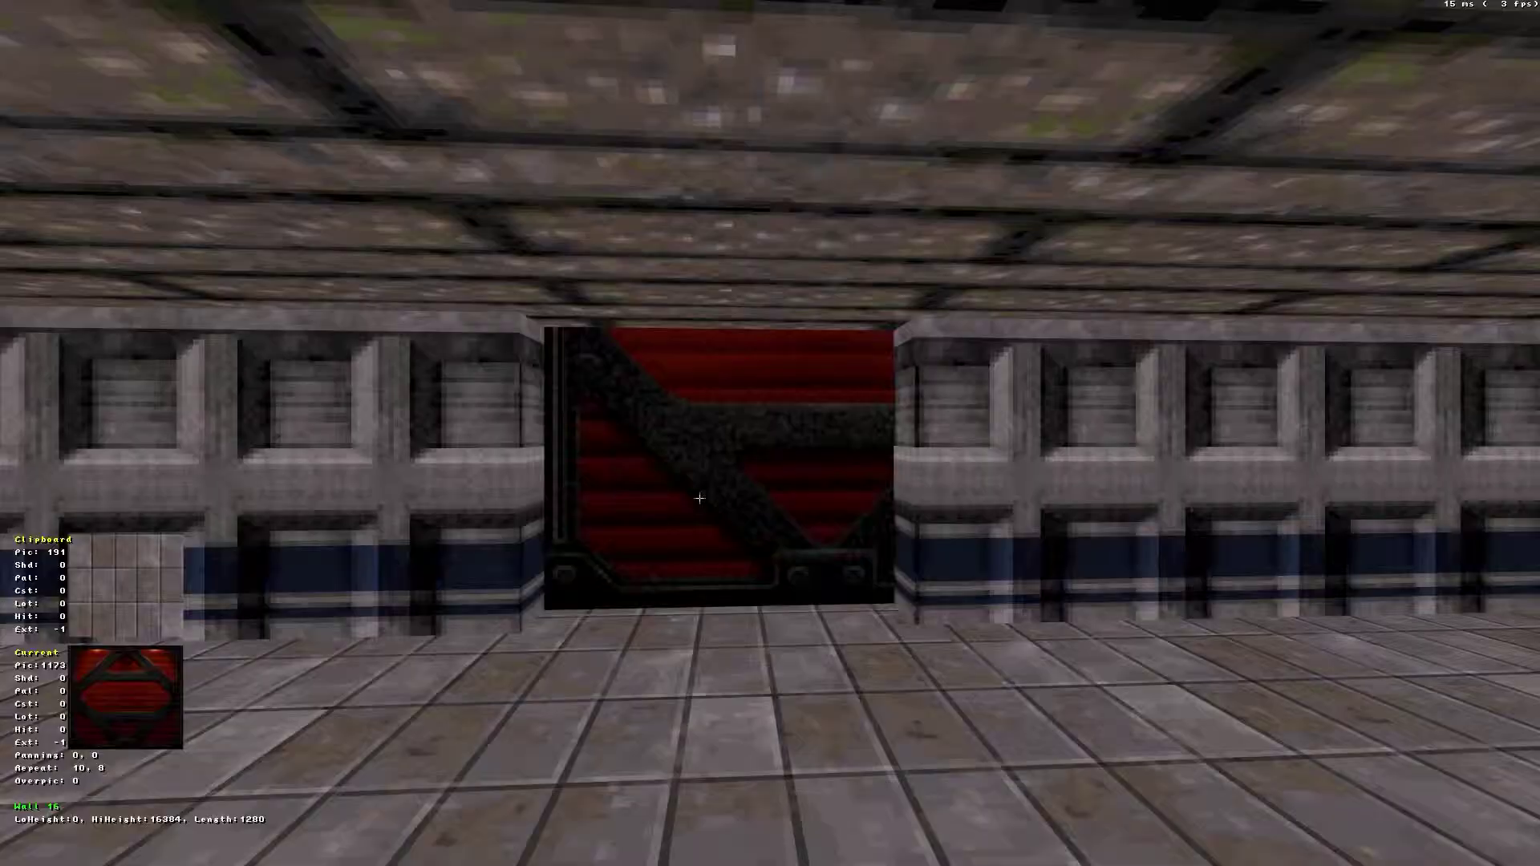
# Set the horizontal repeat of the red door texture to 16 so it spans the door's width
pyautogui.press('Down')
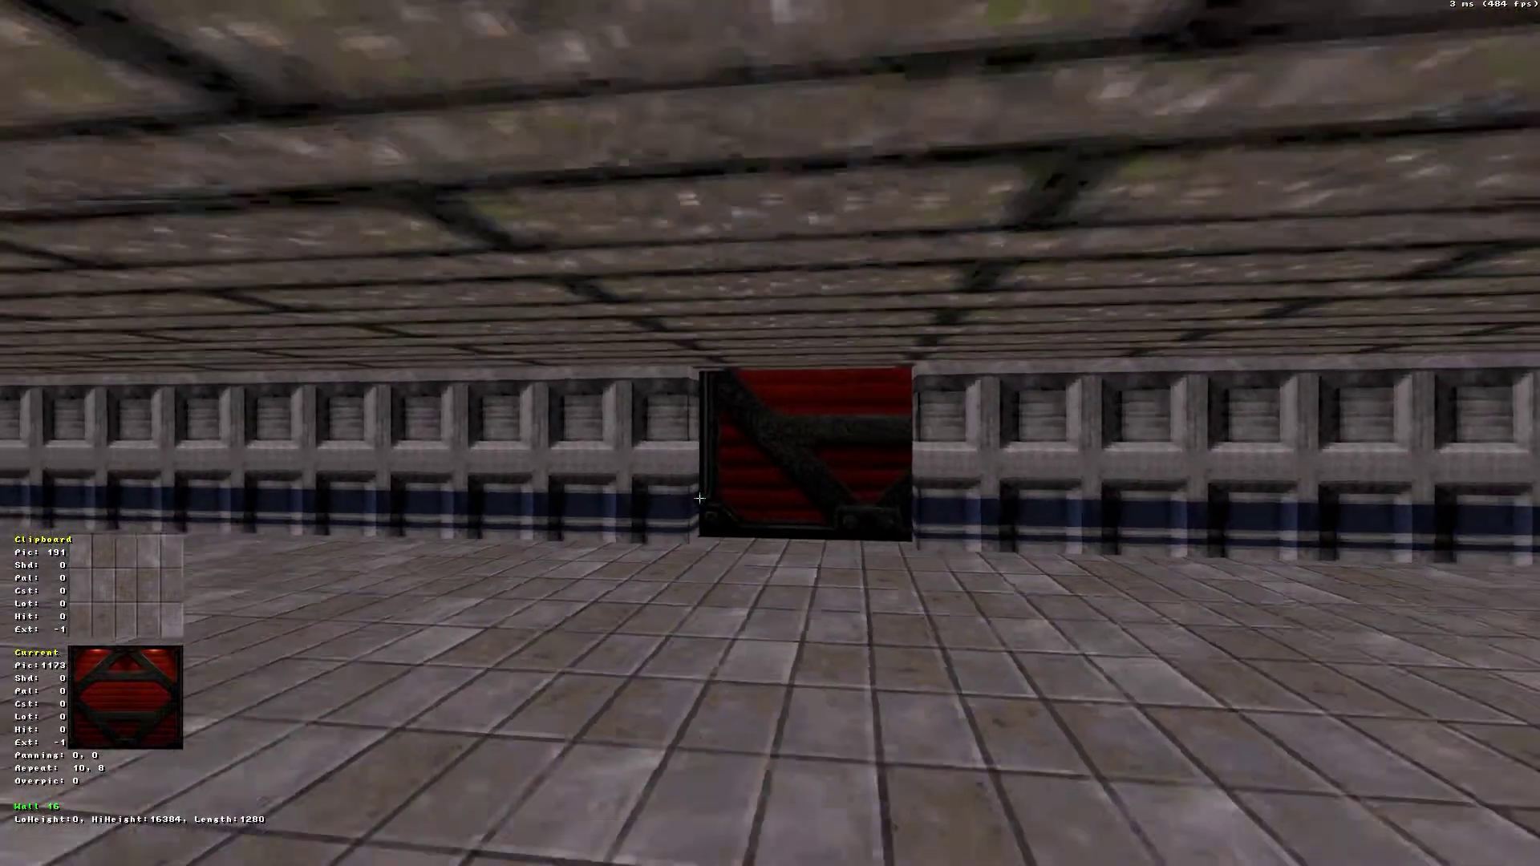
pyautogui.press('Up')
pyautogui.press('Right')
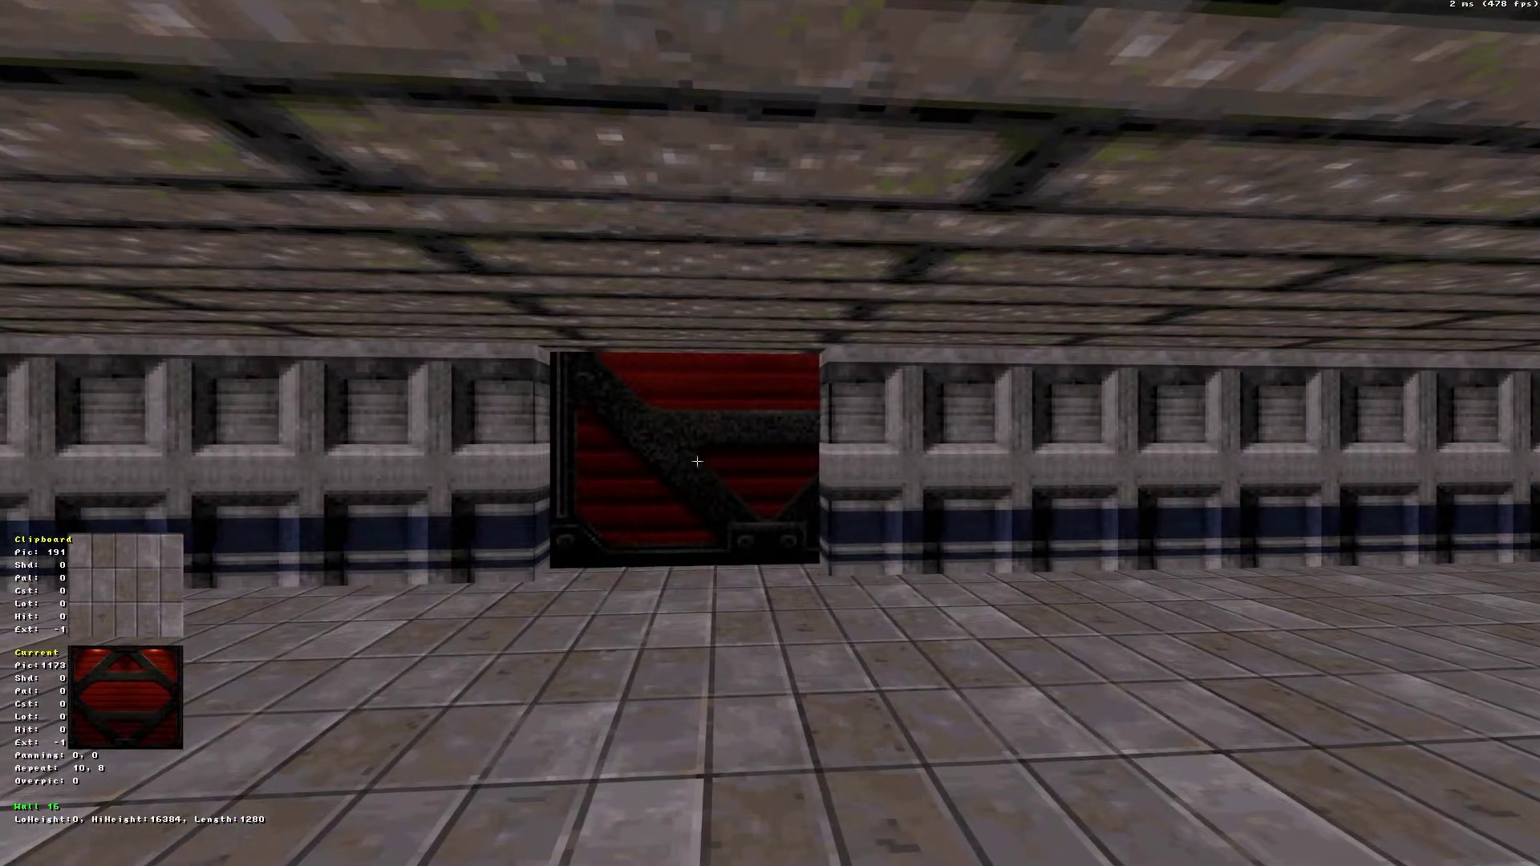
pyautogui.press('Up')
pyautogui.press('Up')
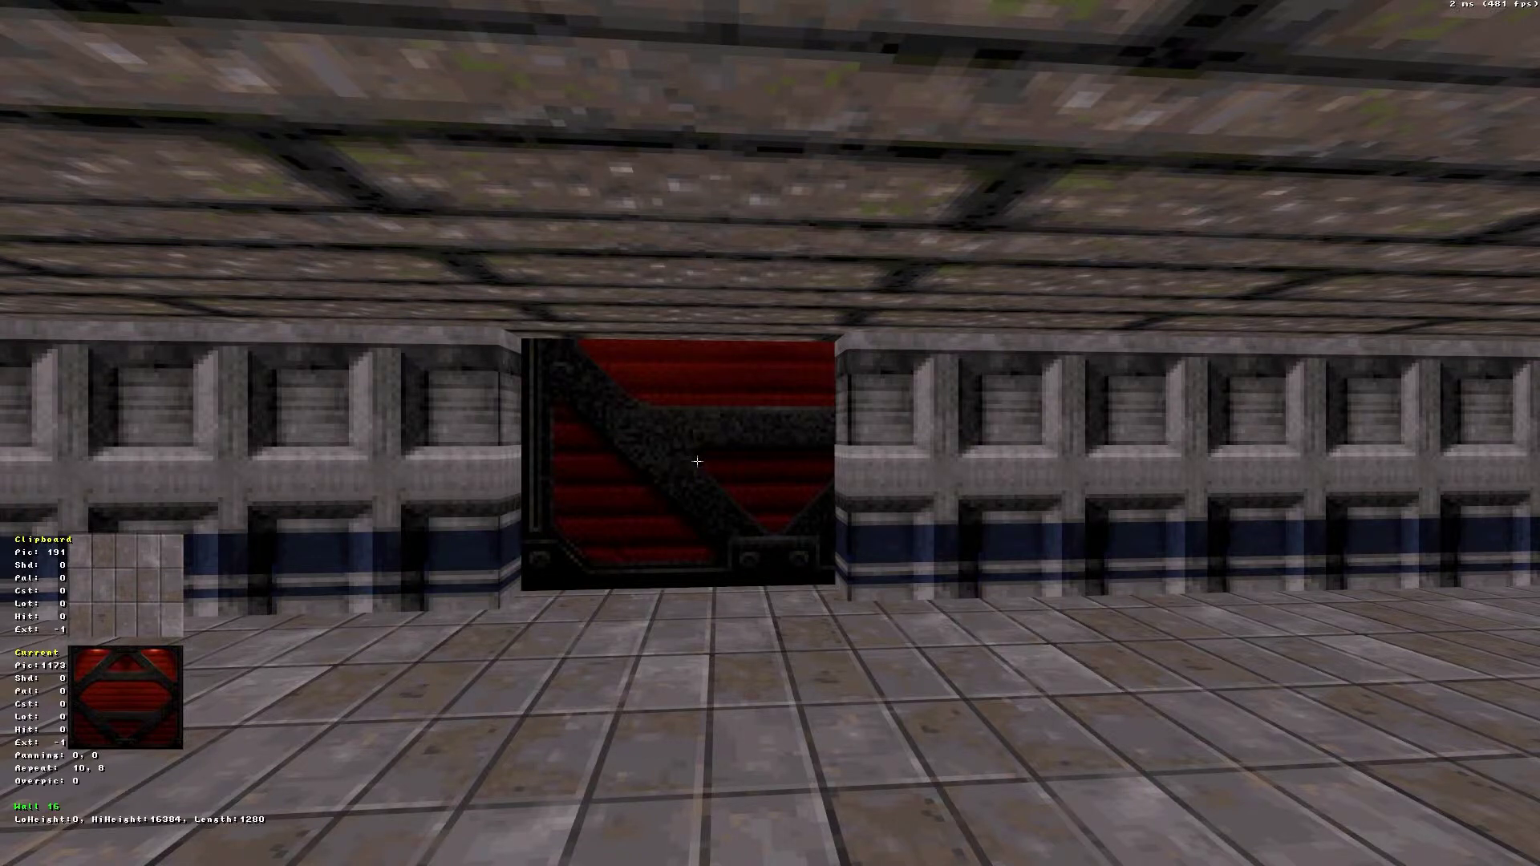
pyautogui.press('KP_6')
pyautogui.press('KP_6')
pyautogui.press('KP_6')
pyautogui.press('KP_6')
pyautogui.press('KP_6')
pyautogui.press('KP_6')
pyautogui.press('KP_6')
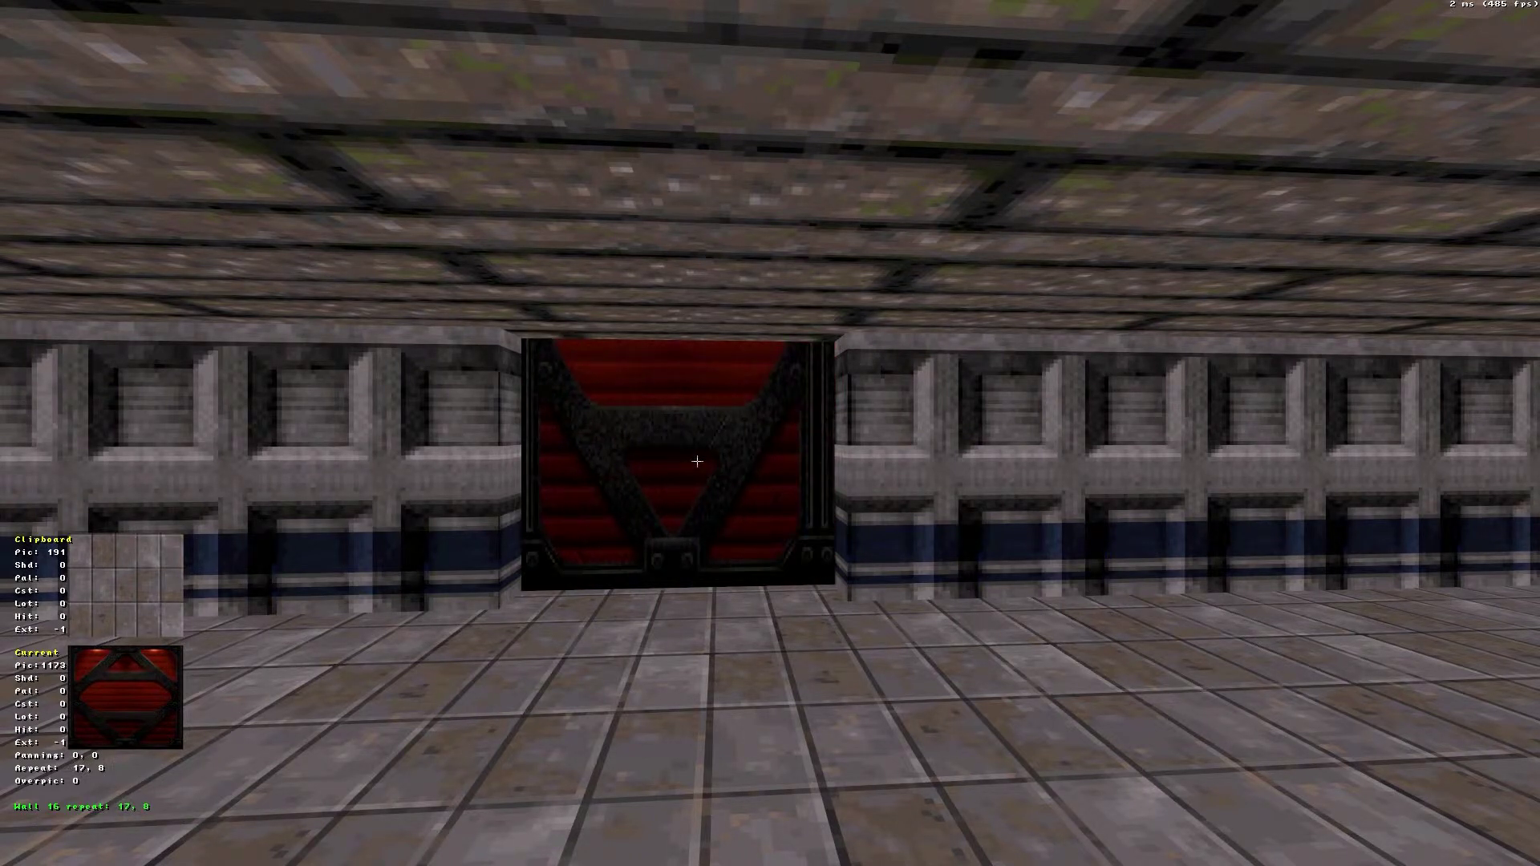
pyautogui.press('KP_4')
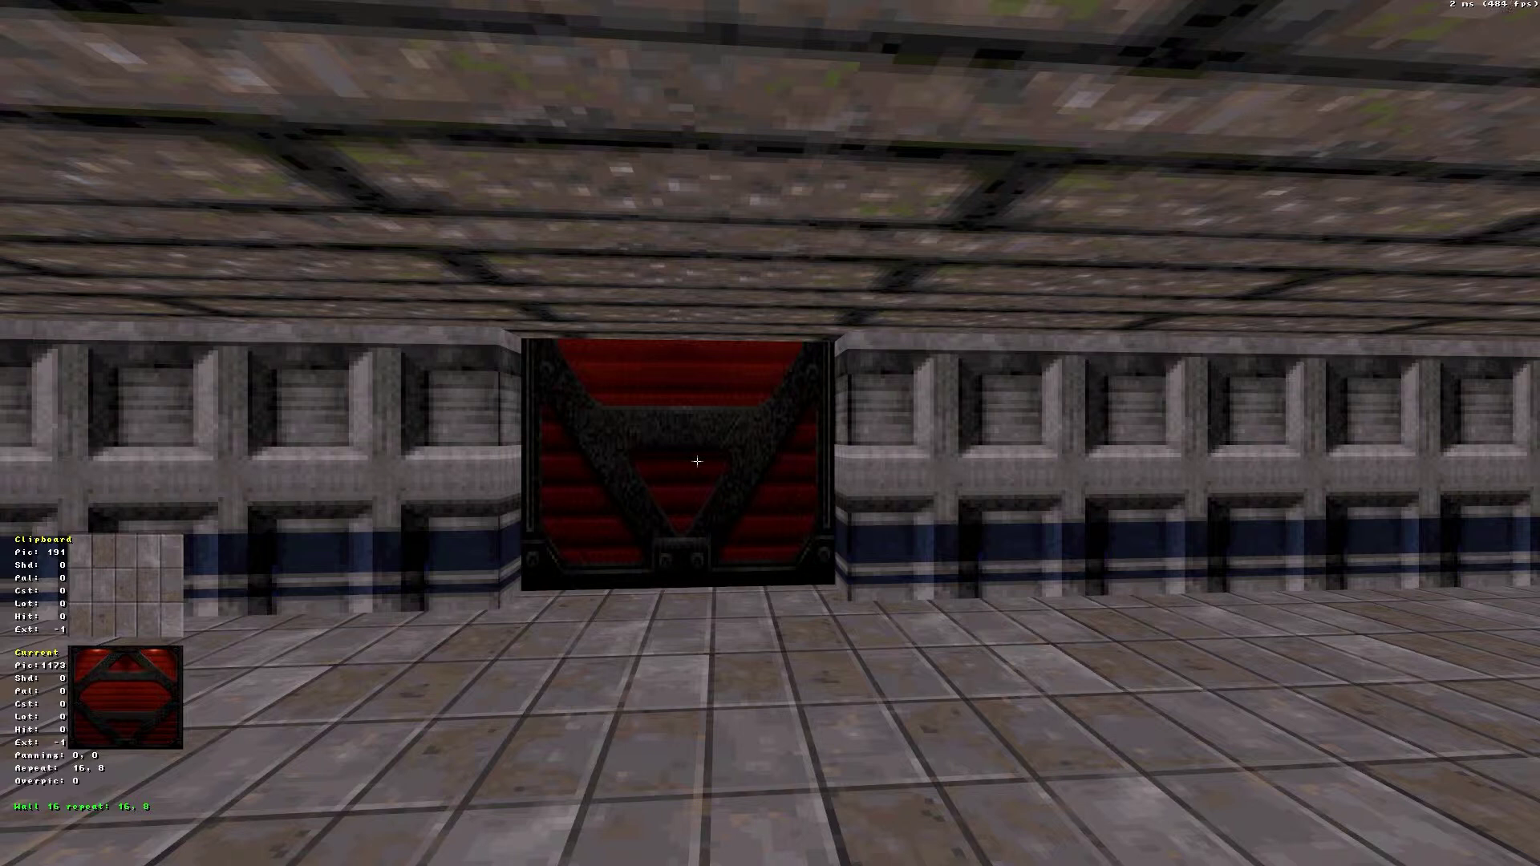
# Set the vertical repeat of the red door texture to 17 so it fills the door's height
pyautogui.press('KP_8')
pyautogui.press('KP_8')
pyautogui.press('KP_8')
pyautogui.press('KP_8')
pyautogui.press('KP_8')
pyautogui.press('KP_8')
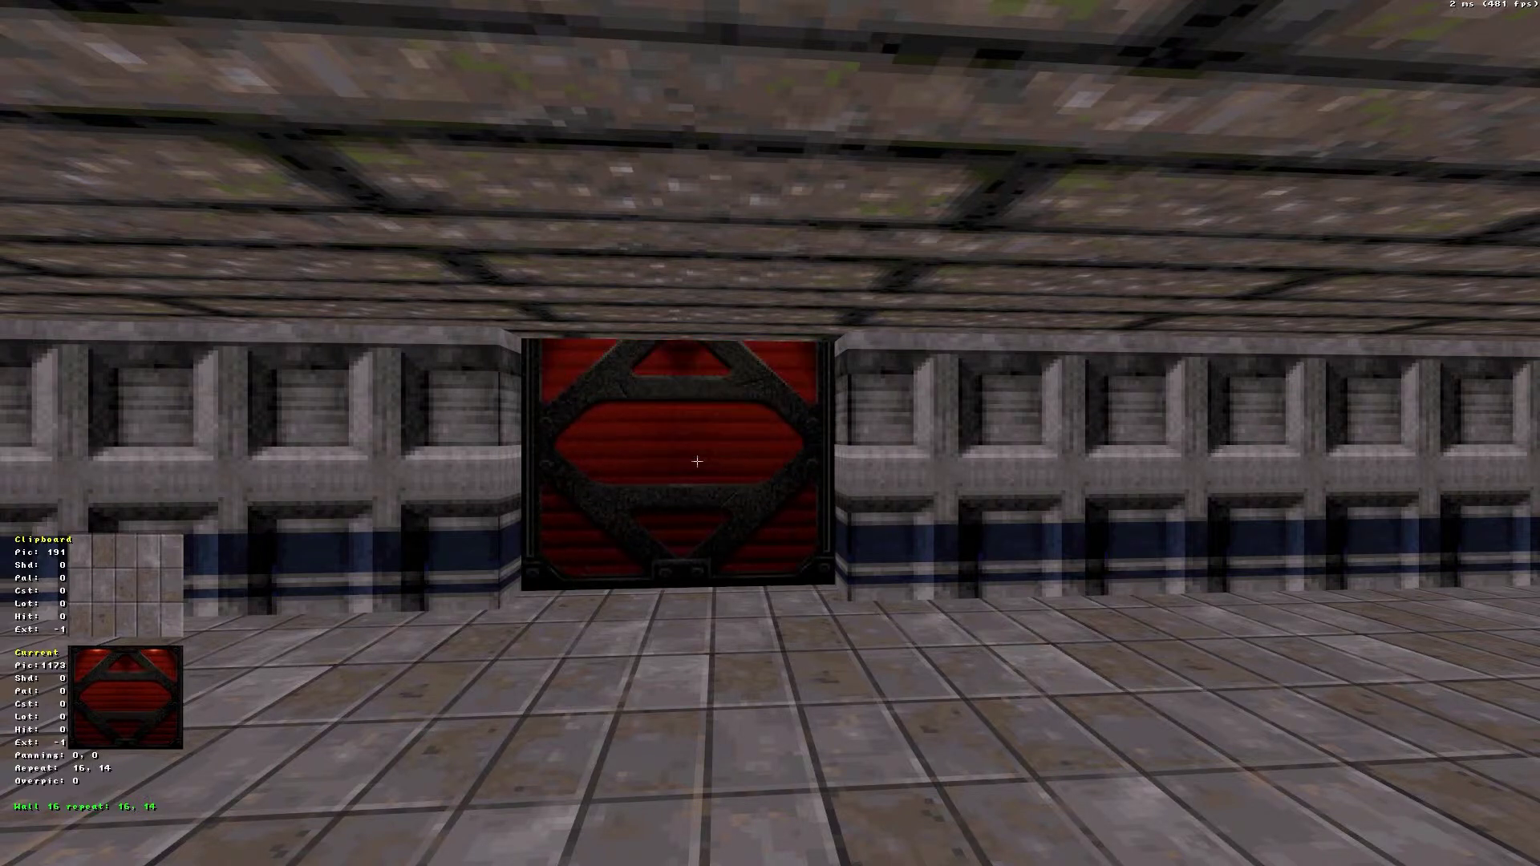
pyautogui.press('KP_8')
pyautogui.press('KP_8')
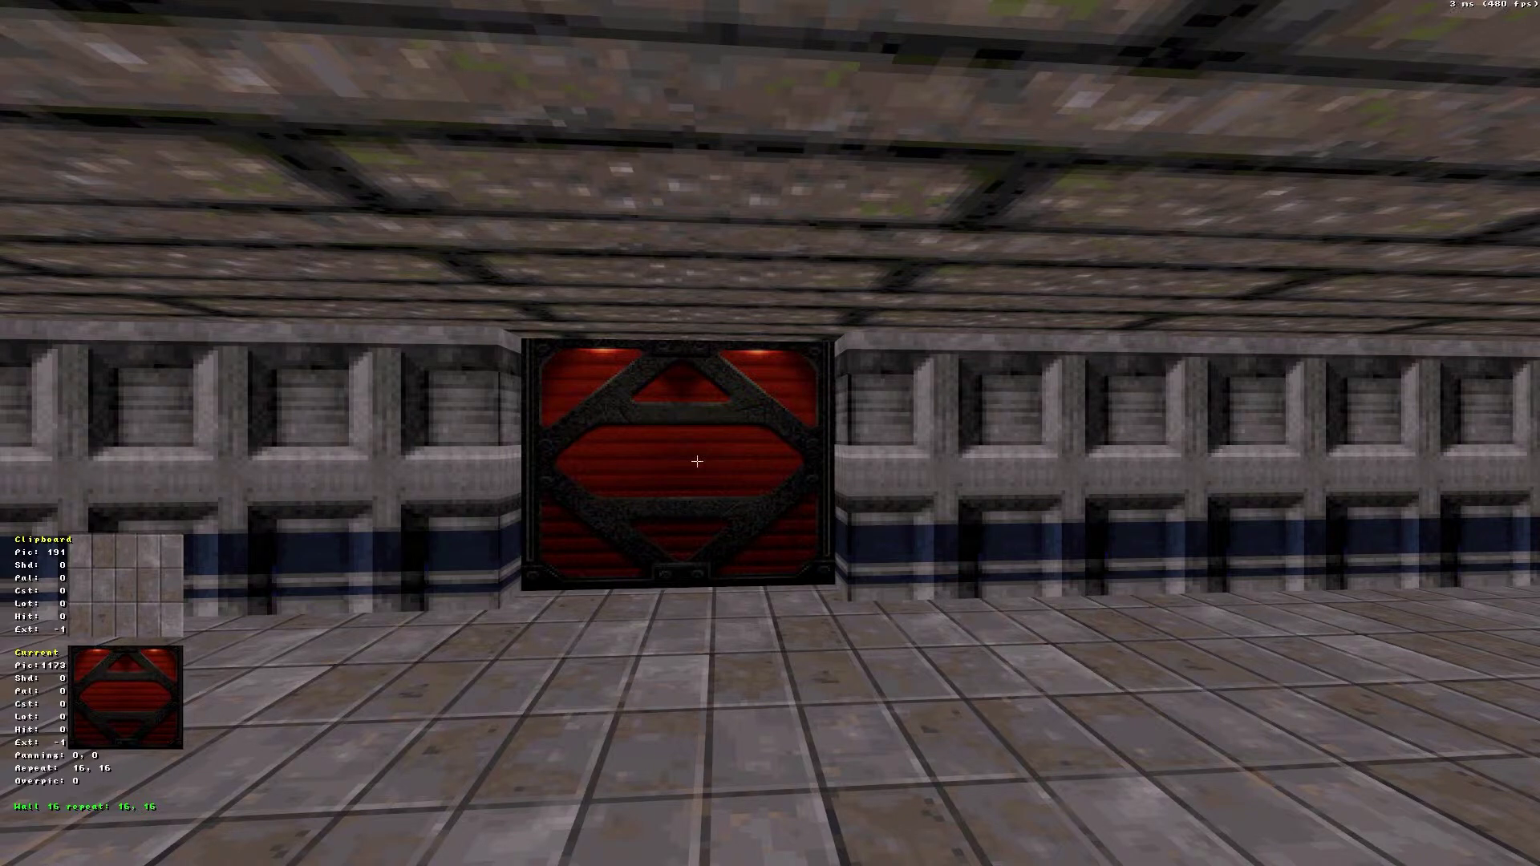
pyautogui.press('KP_8')
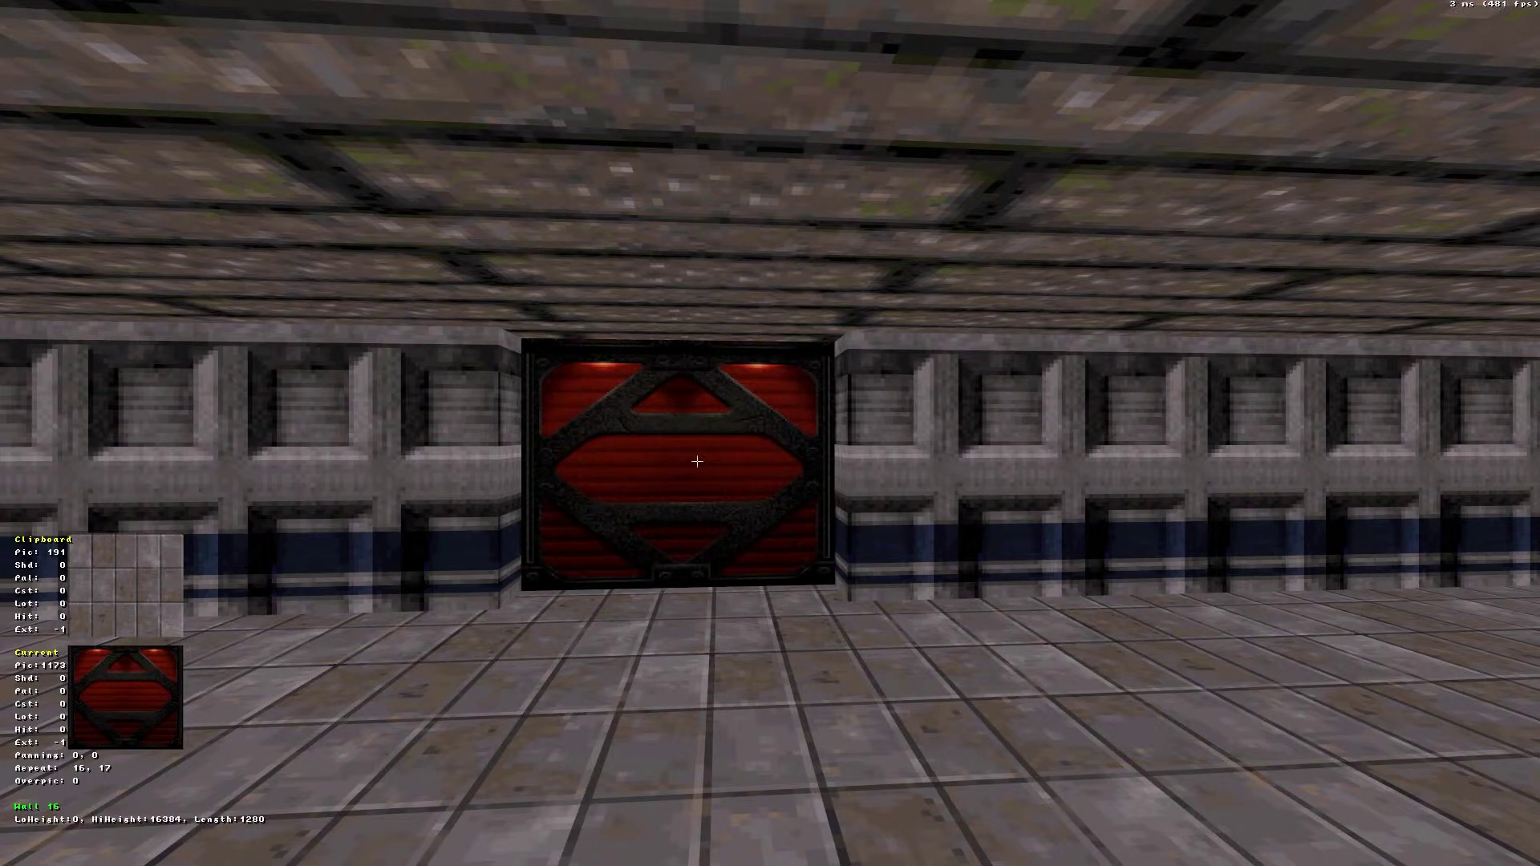
pyautogui.press('KP_2')
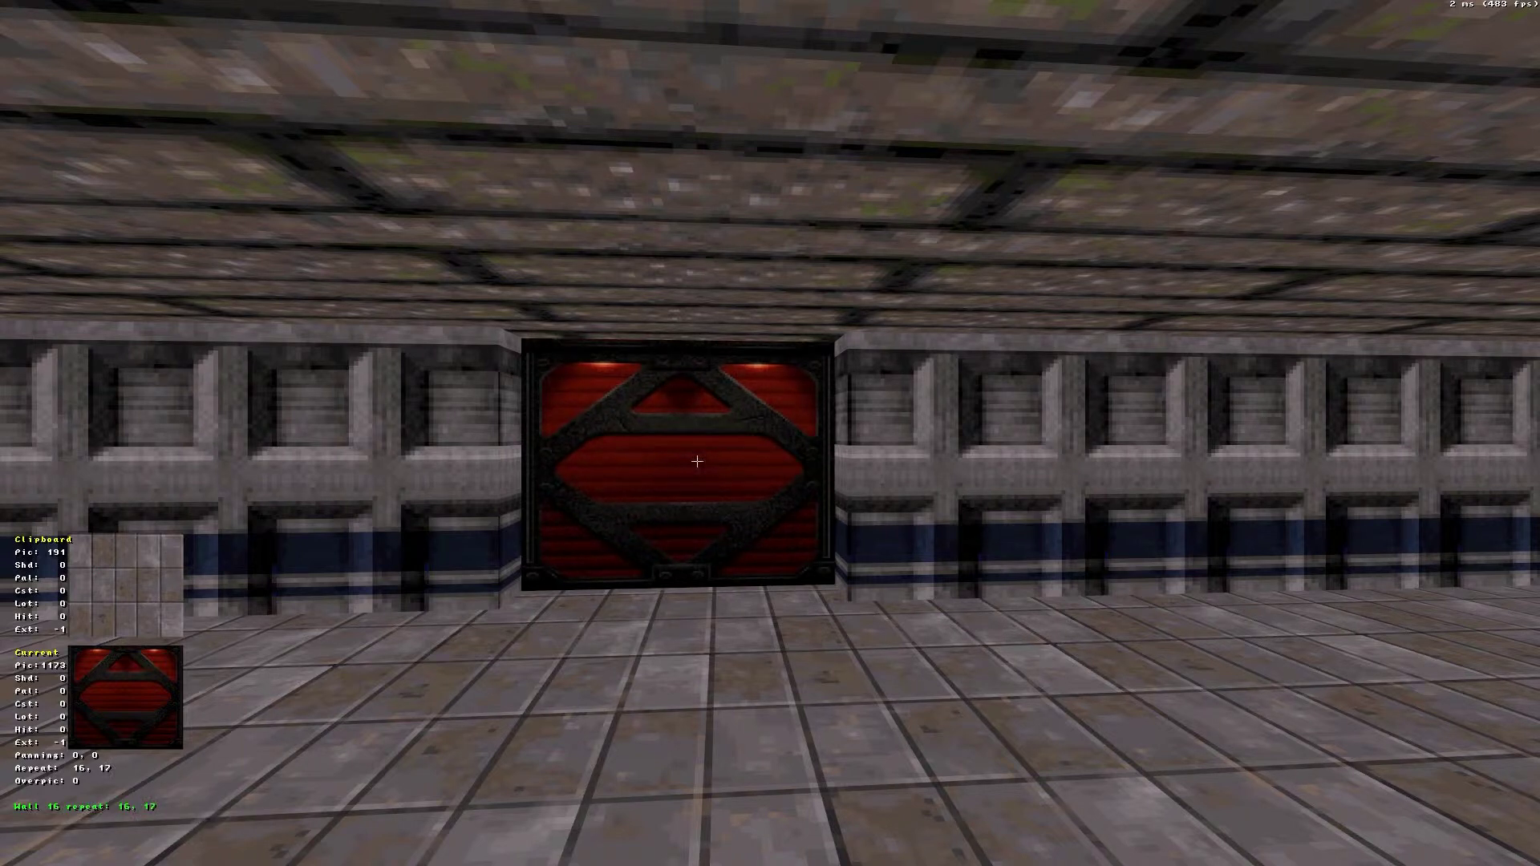
# Pan the red door texture to 0, 3 to align it within the door frame
pyautogui.press('shift+KP_2')
pyautogui.press('shift+KP_8')
pyautogui.press('shift+KP_8')
pyautogui.press('shift+KP_8')
pyautogui.press('shift+KP_8')
pyautogui.press('shift+KP_8')
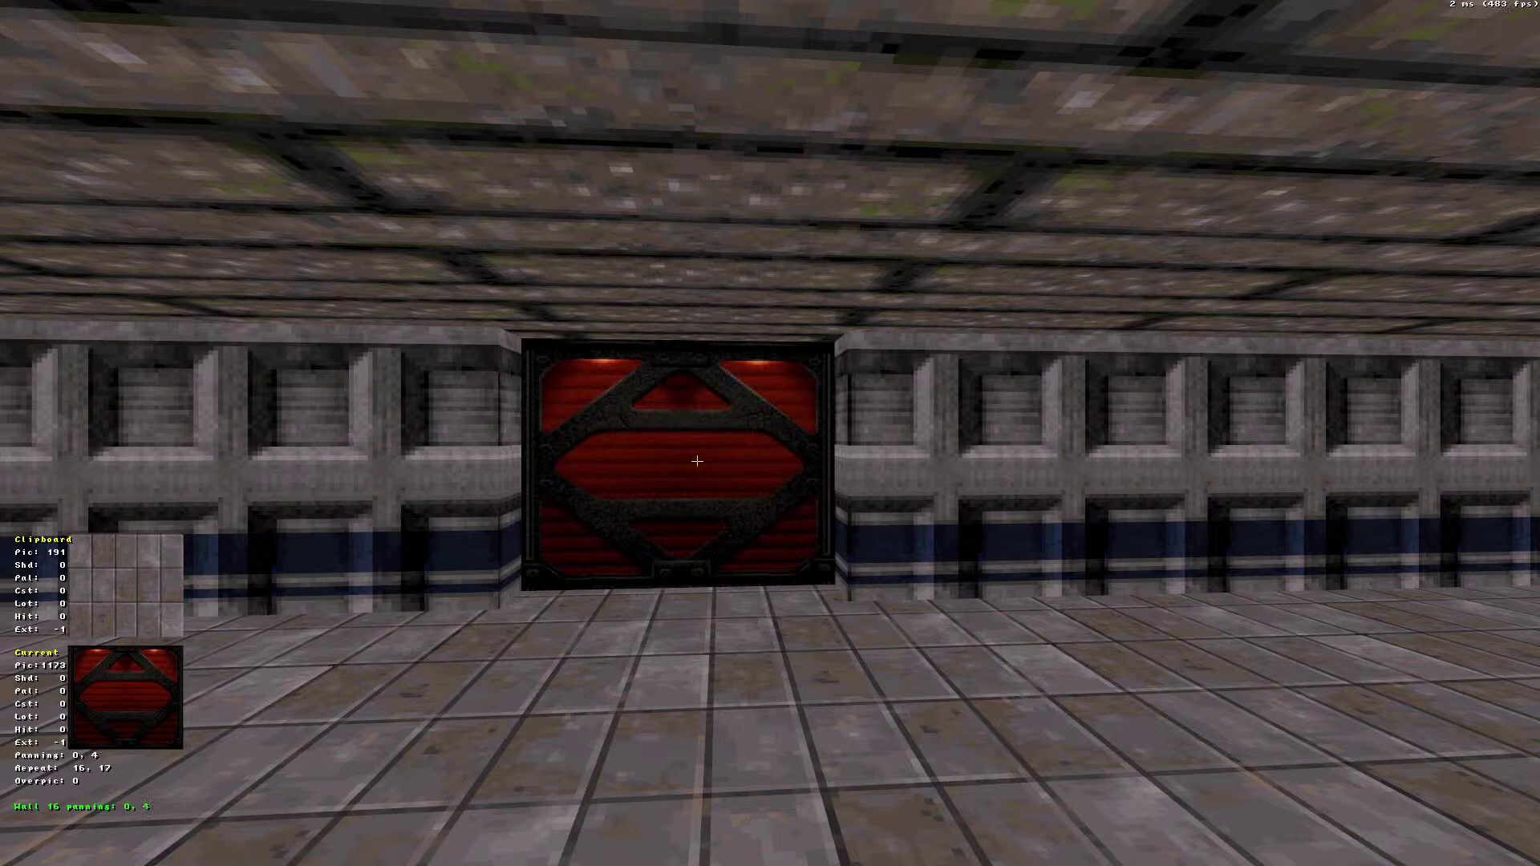
pyautogui.press('shift+KP_2')
pyautogui.press('shift+KP_8')
pyautogui.press('shift+KP_8')
pyautogui.press('shift+KP_4')
pyautogui.press('shift+KP_4')
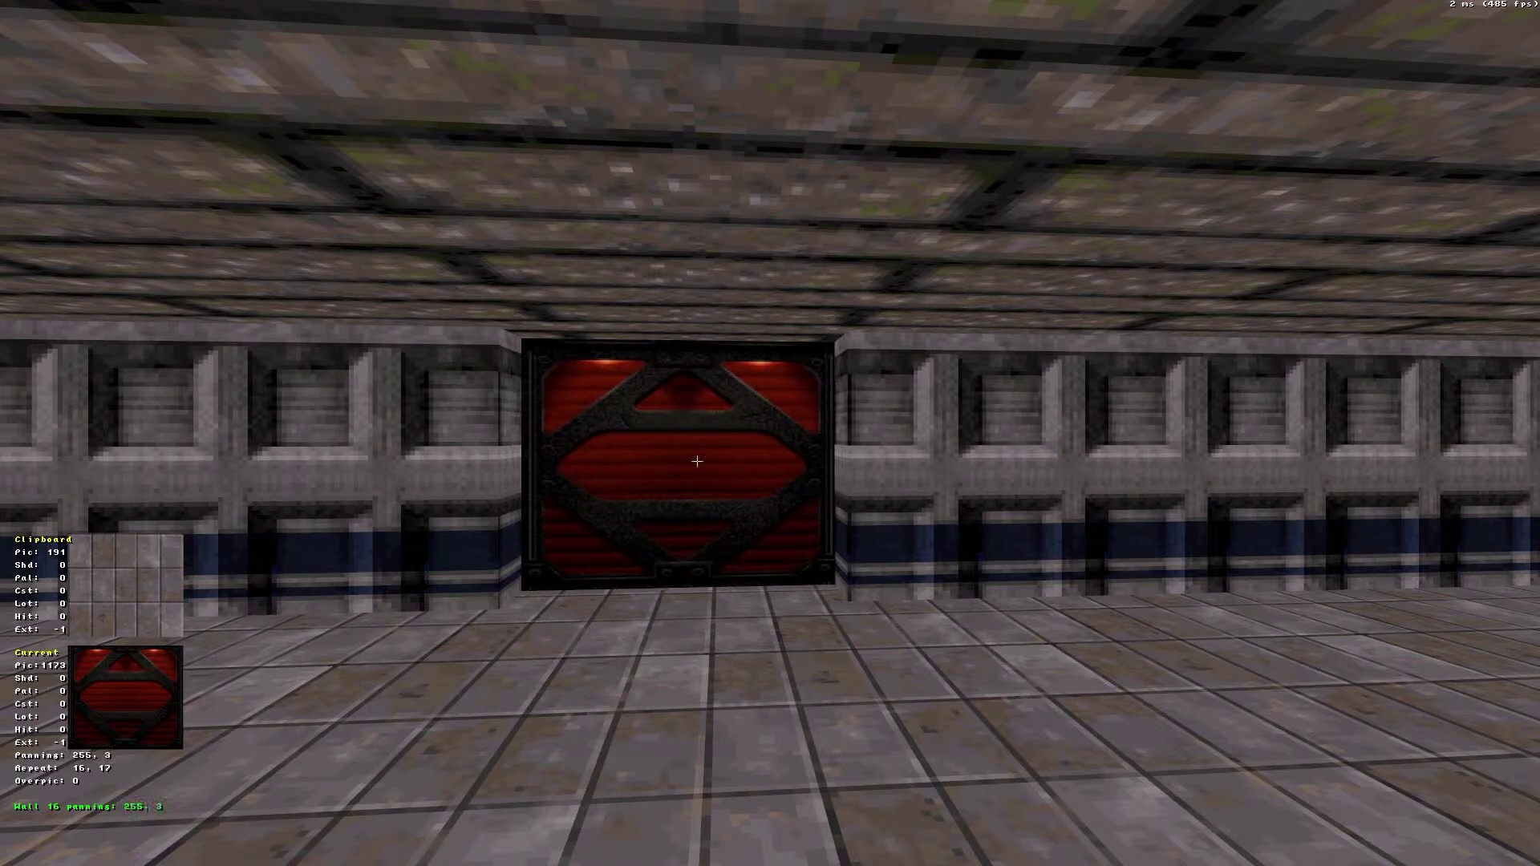
pyautogui.press('shift+KP_6')
pyautogui.press('shift+KP_6')
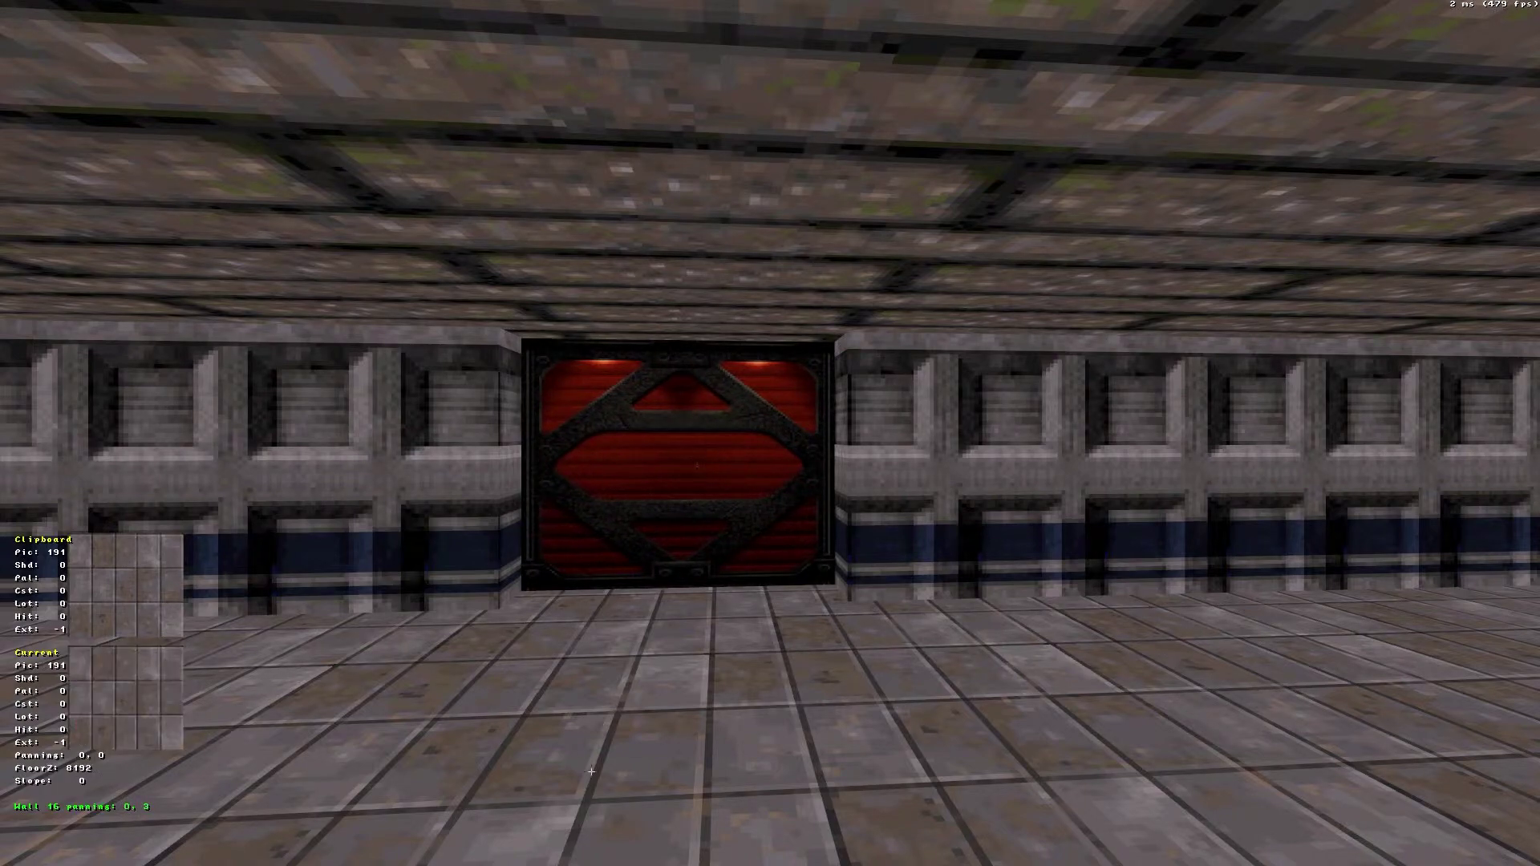
# Copy the red door face's texture, tile 1173, to the clipboard
pyautogui.press('Up')
pyautogui.press('Down')
pyautogui.press('Down')
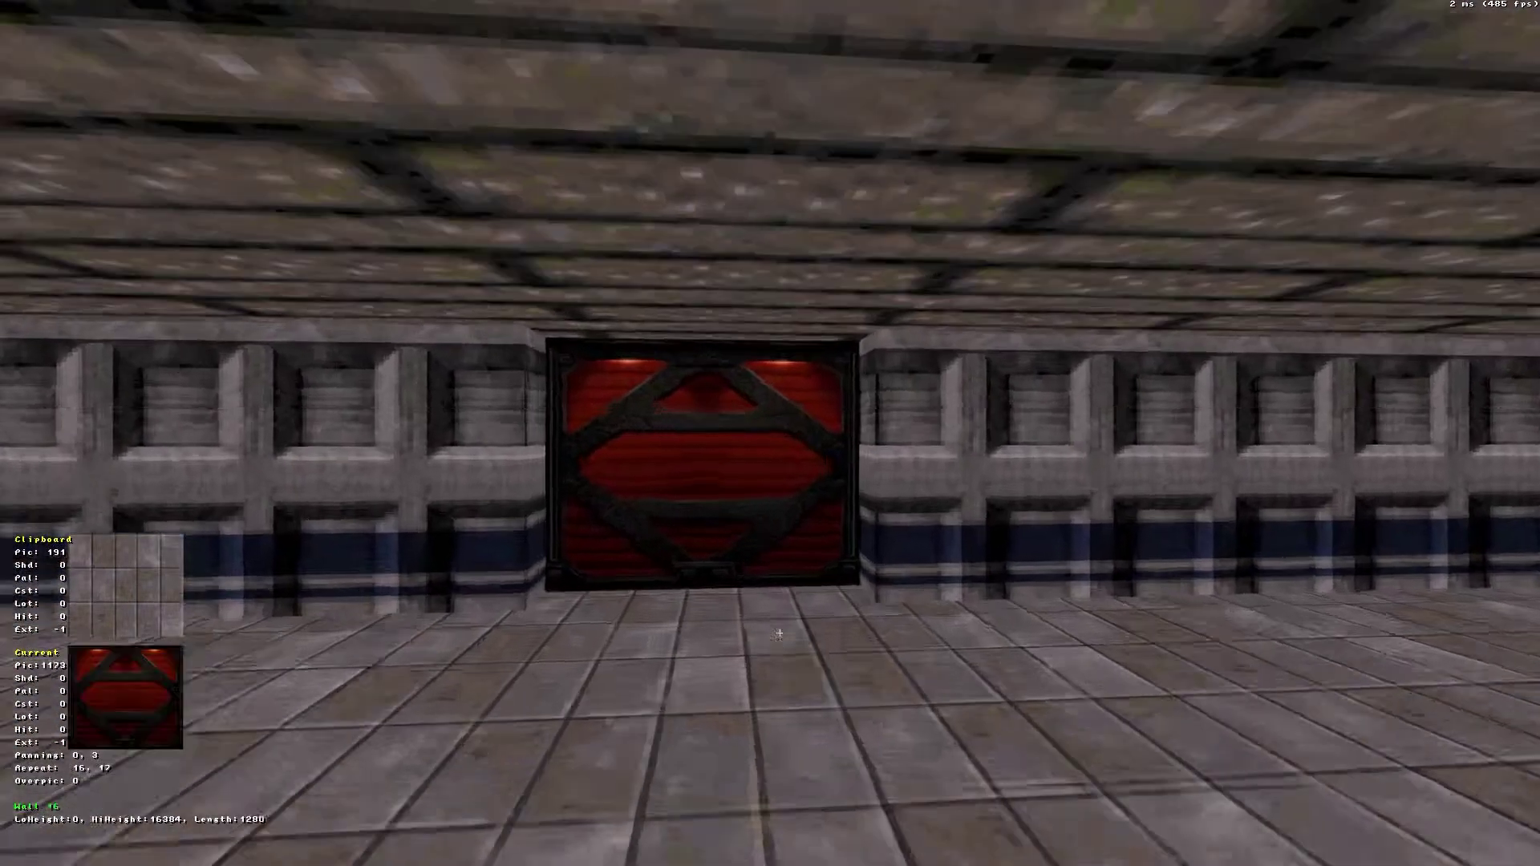
pyautogui.press('Up')
pyautogui.press('Left')
pyautogui.press('Down')
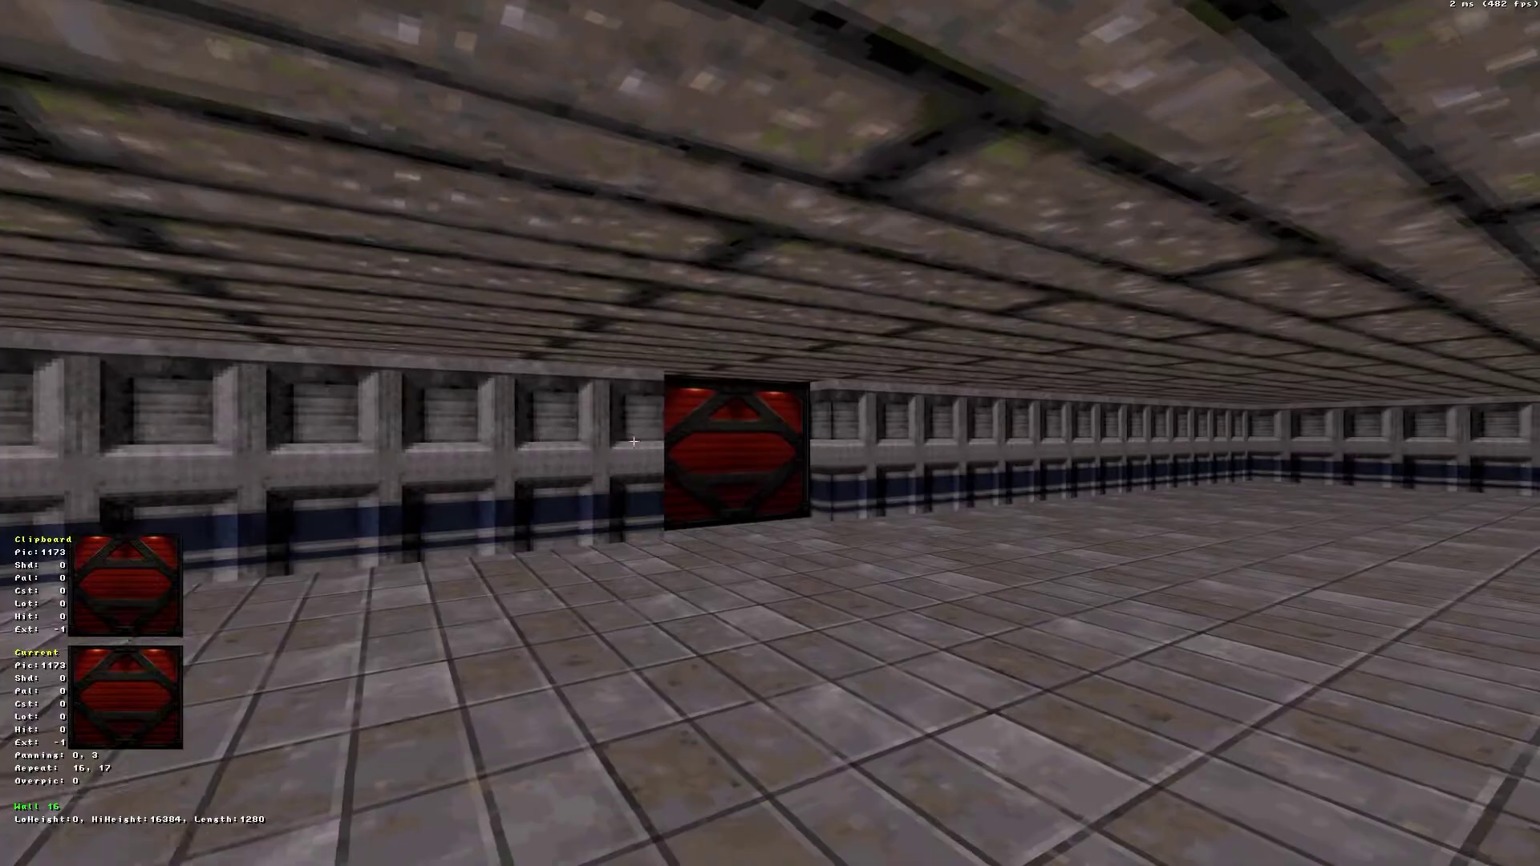
# Examine the red door's texture alignment from both rooms in the 3D view
pyautogui.press('Up')
pyautogui.press('Left')
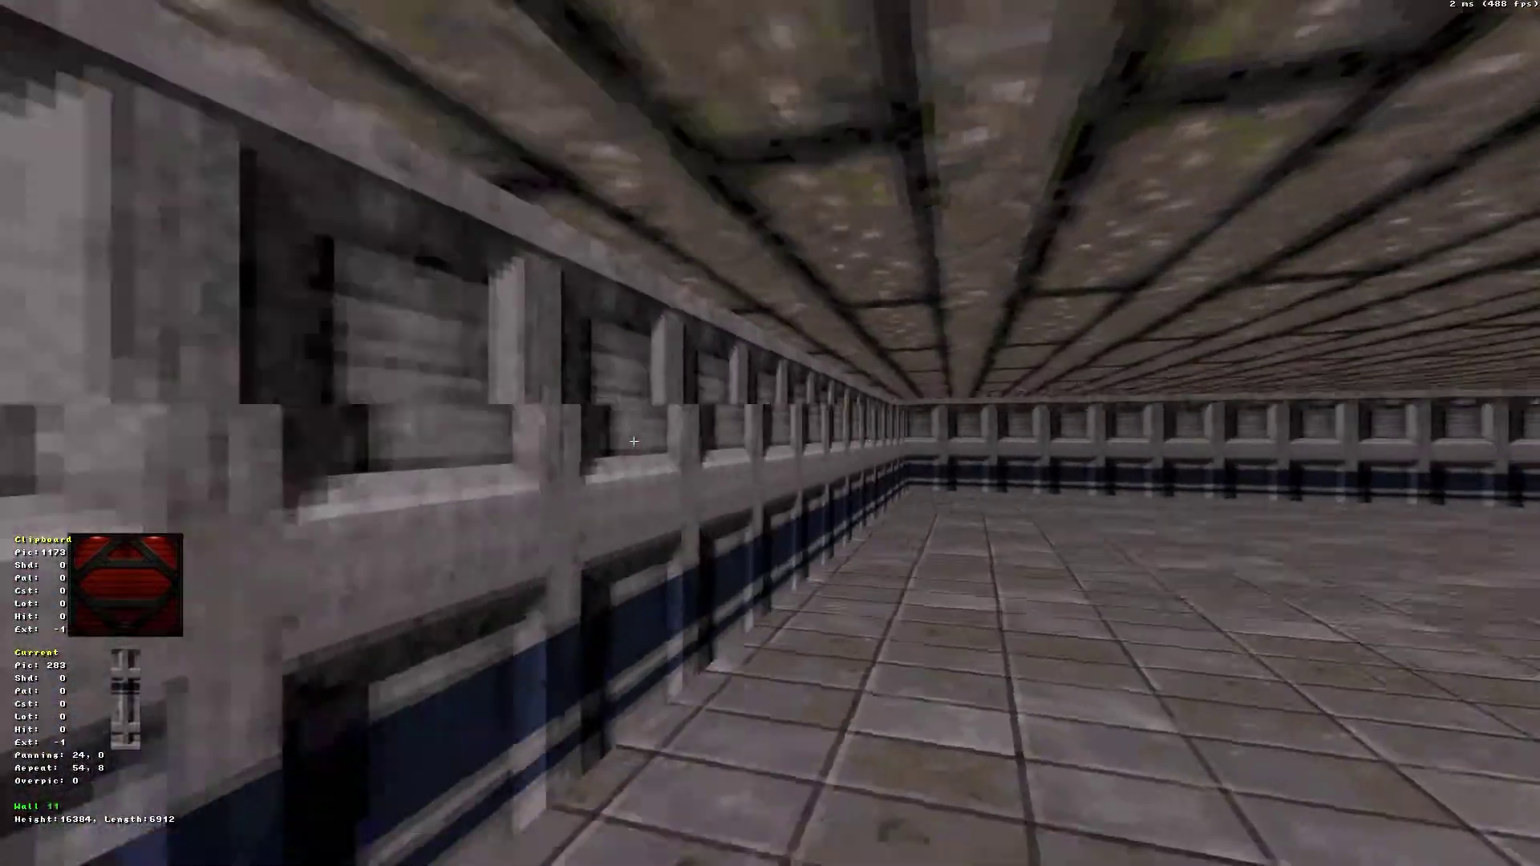
pyautogui.press('Left')
pyautogui.press('Up')
pyautogui.press('Down')
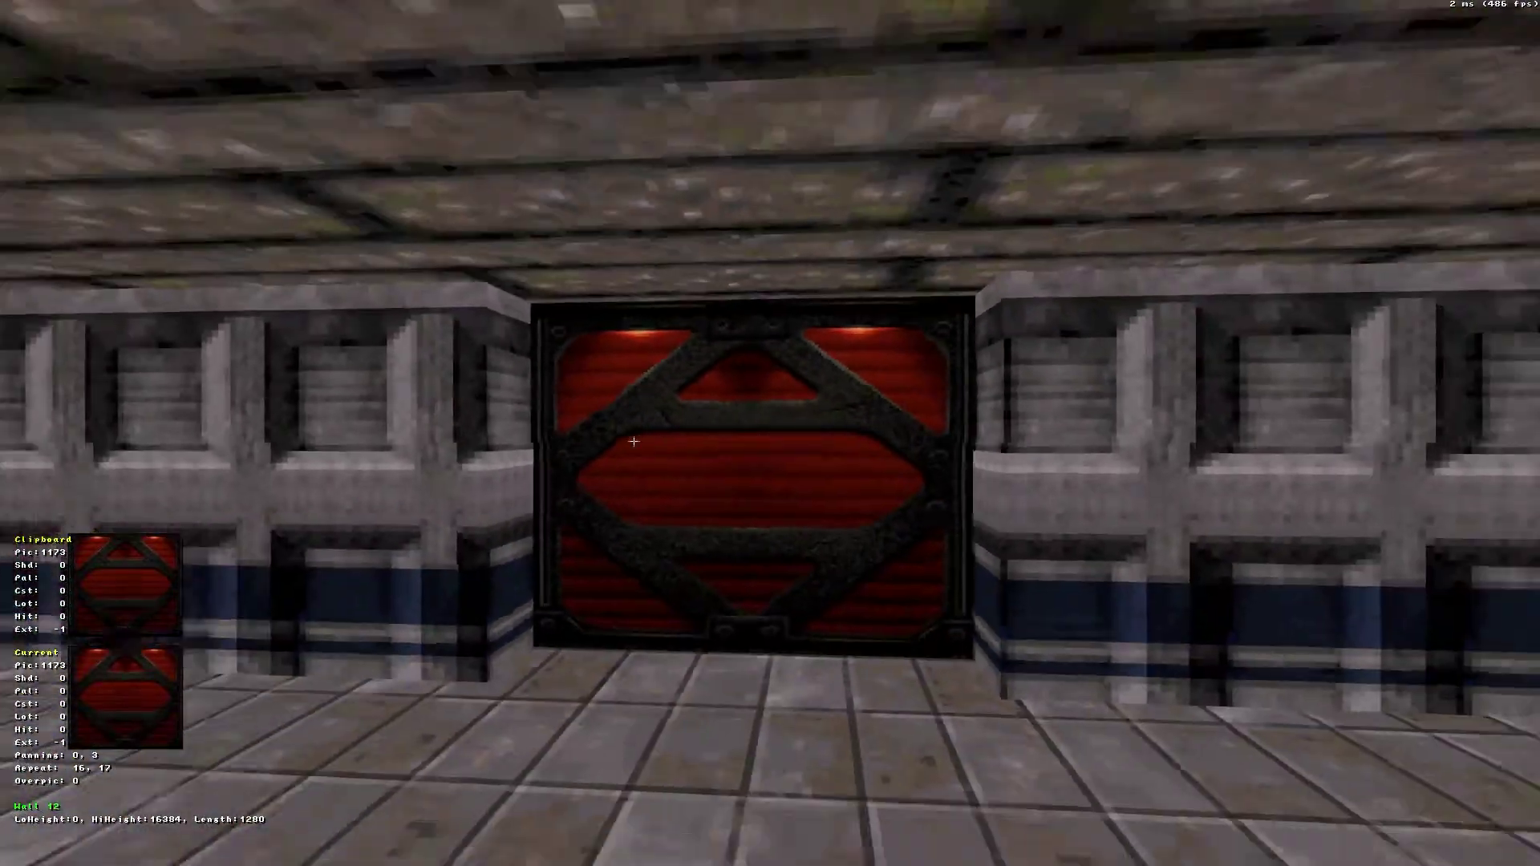
pyautogui.press('Down')
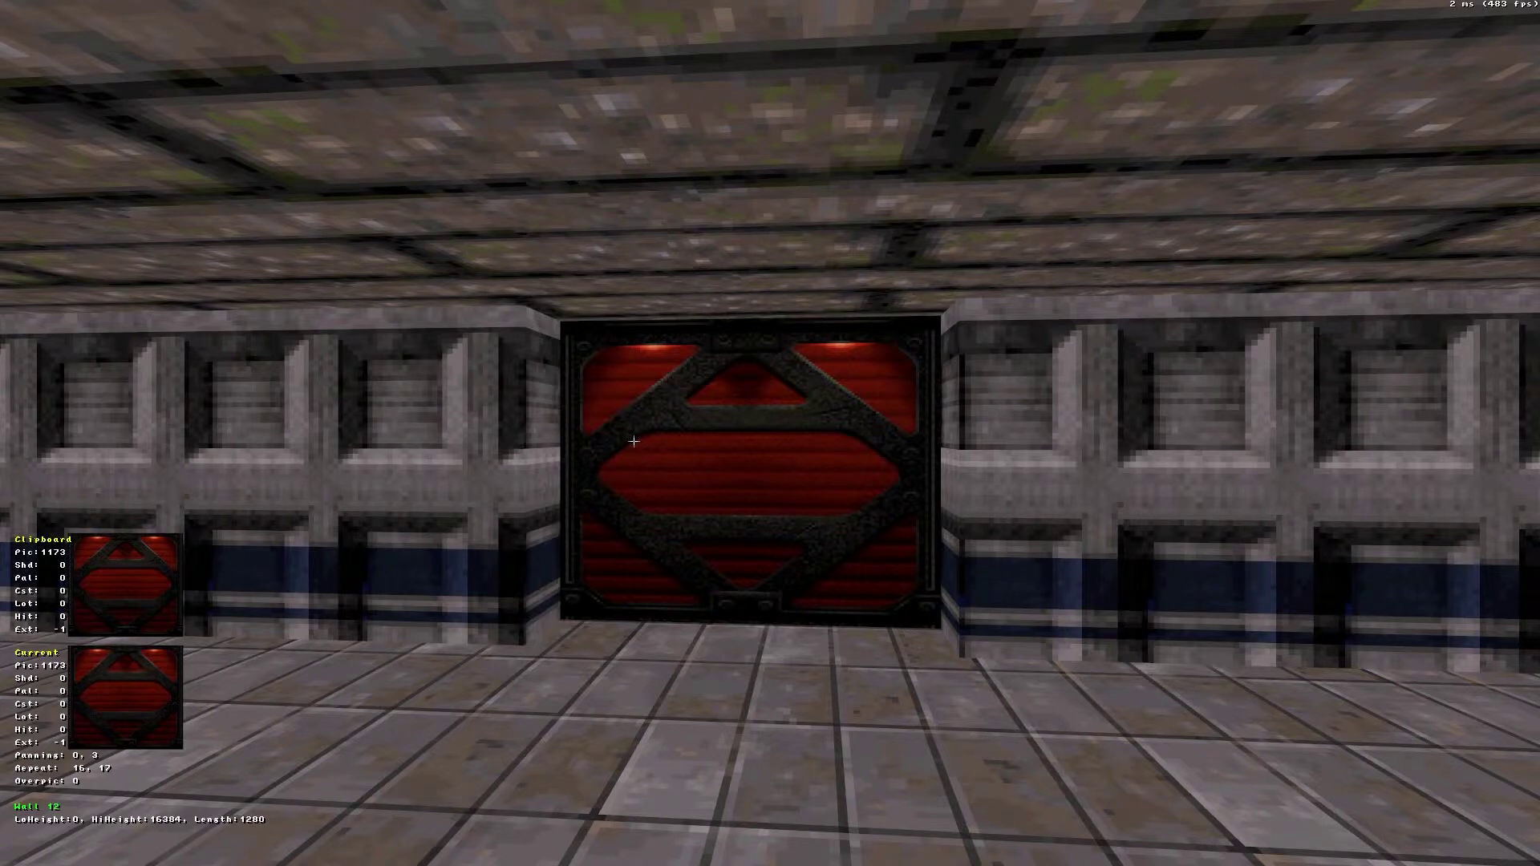
# Return to the 2D map, save it and quit the map editor
pyautogui.press('KP_Enter')
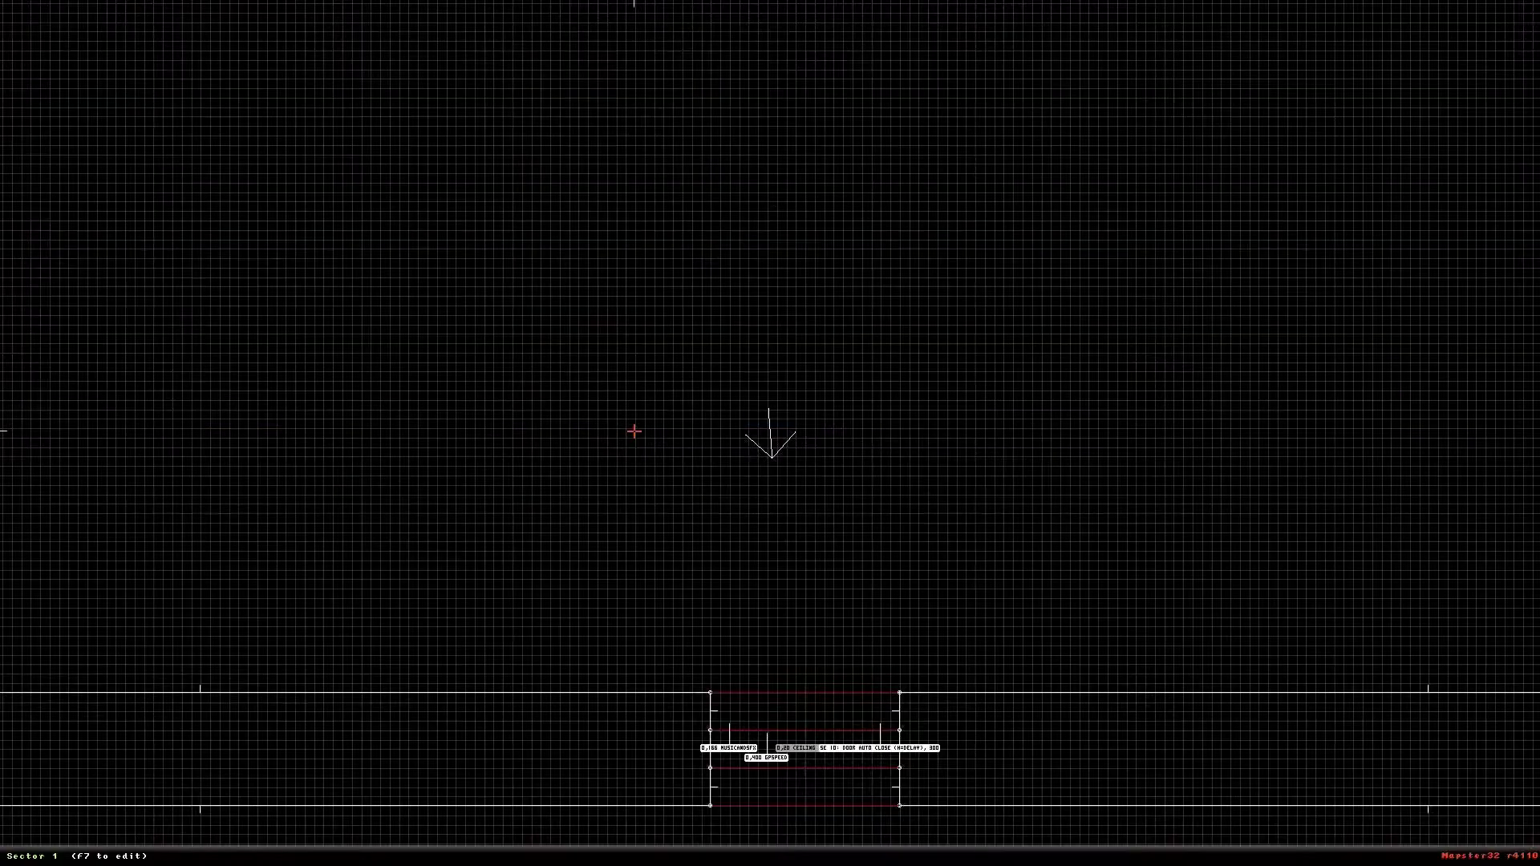
pyautogui.press('Escape')
pyautogui.press('s')
pyautogui.press('Escape')
pyautogui.press('q')
pyautogui.press('y')
pyautogui.press('n')
# Open the E:\EDUKE32 folder from the Windows desktop
pyautogui.press('super')
pyautogui.write('E:Z')
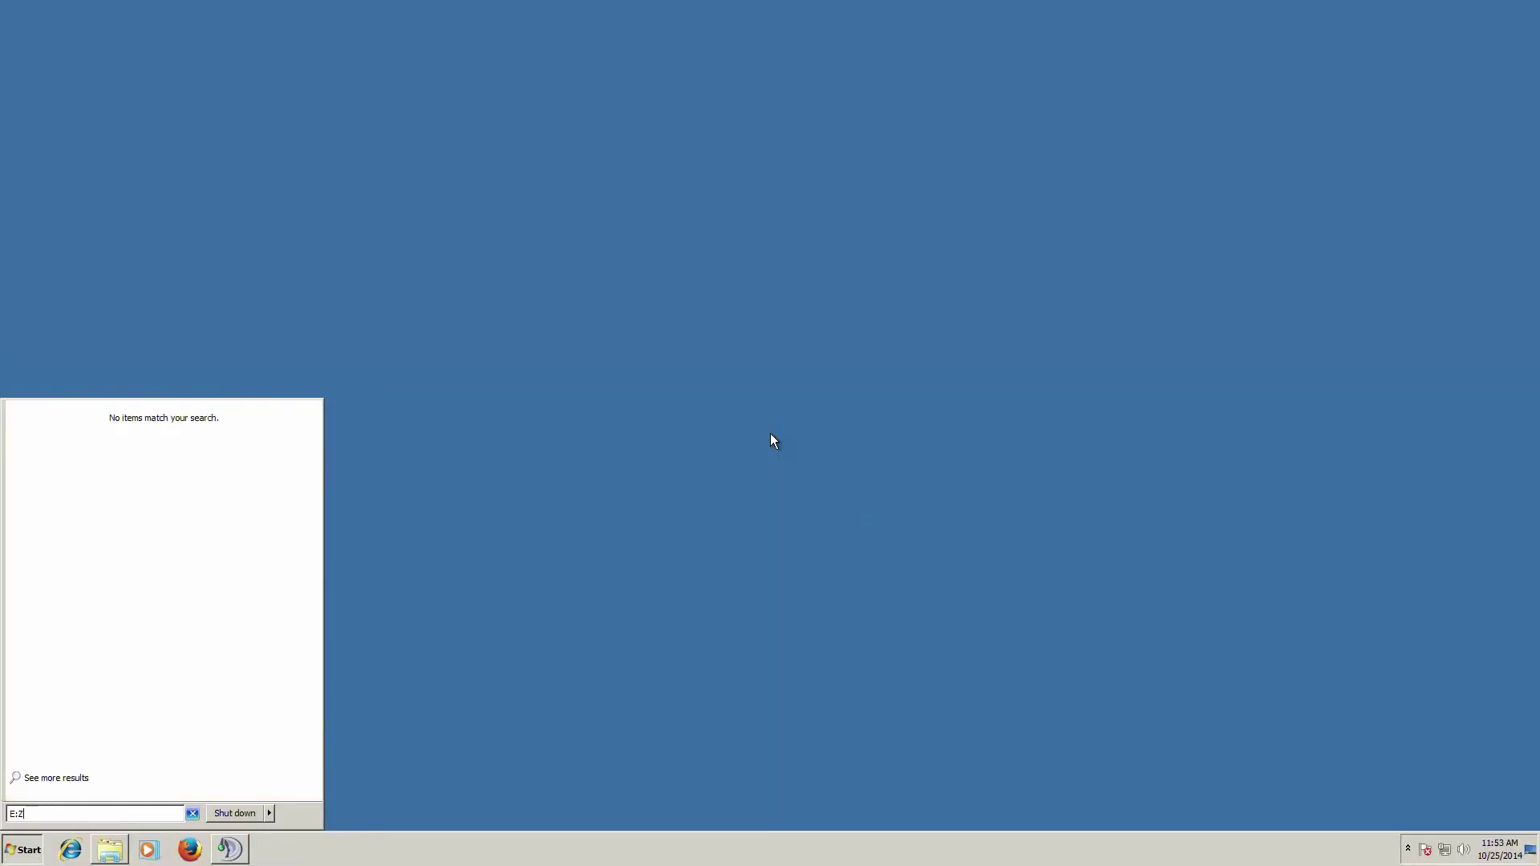
pyautogui.press('BackSpace')
pyautogui.write('\\EDUKE32')
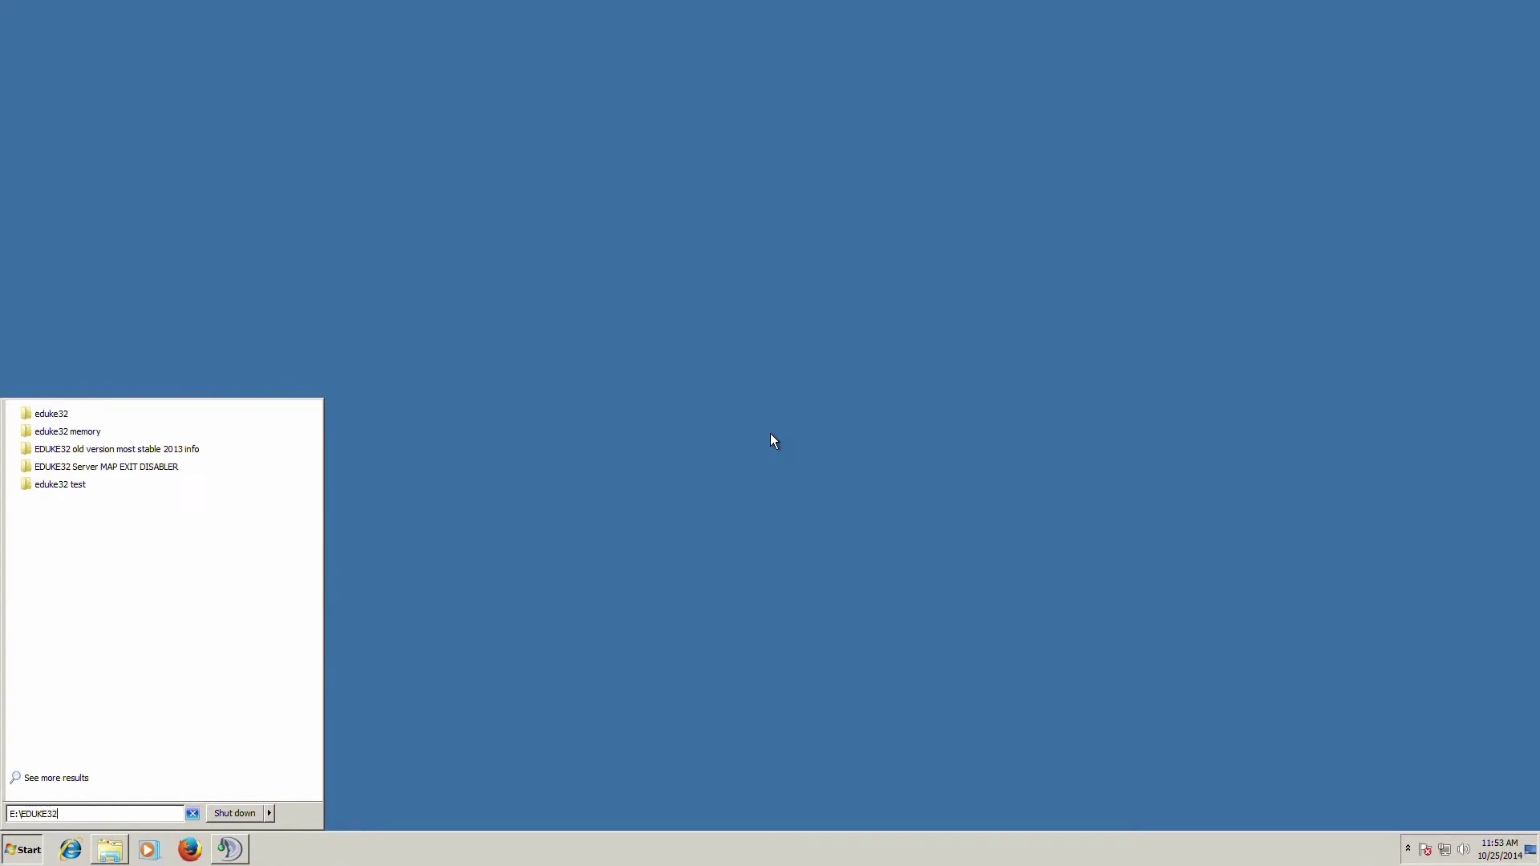
pyautogui.press('Return')
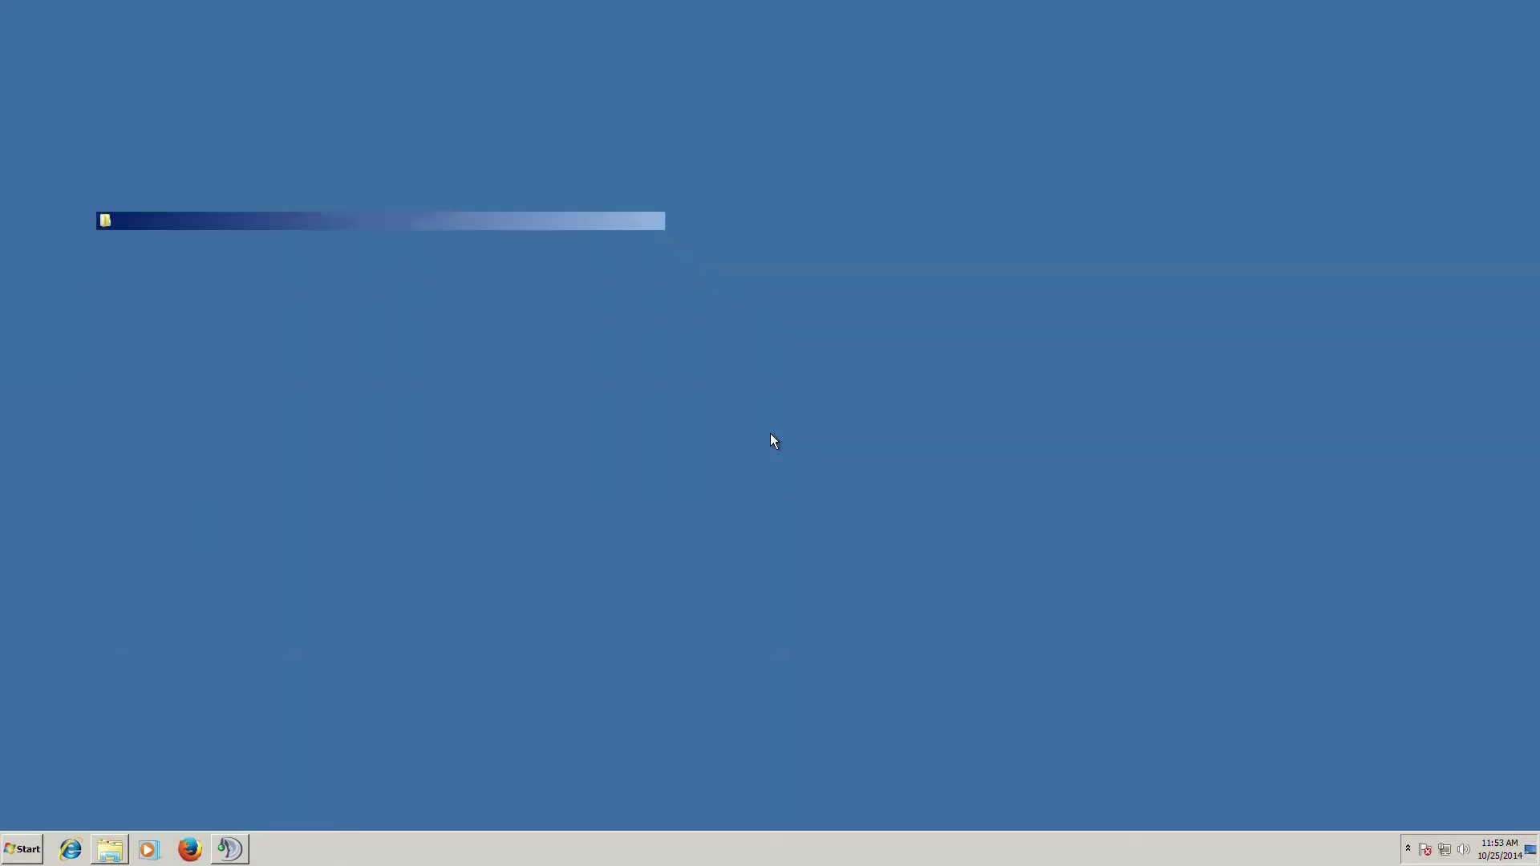
# Launch EDuke32 from its folder and start the user map ceilingdoor2.map
pyautogui.press('e')
pyautogui.press('e')
pyautogui.press('e')
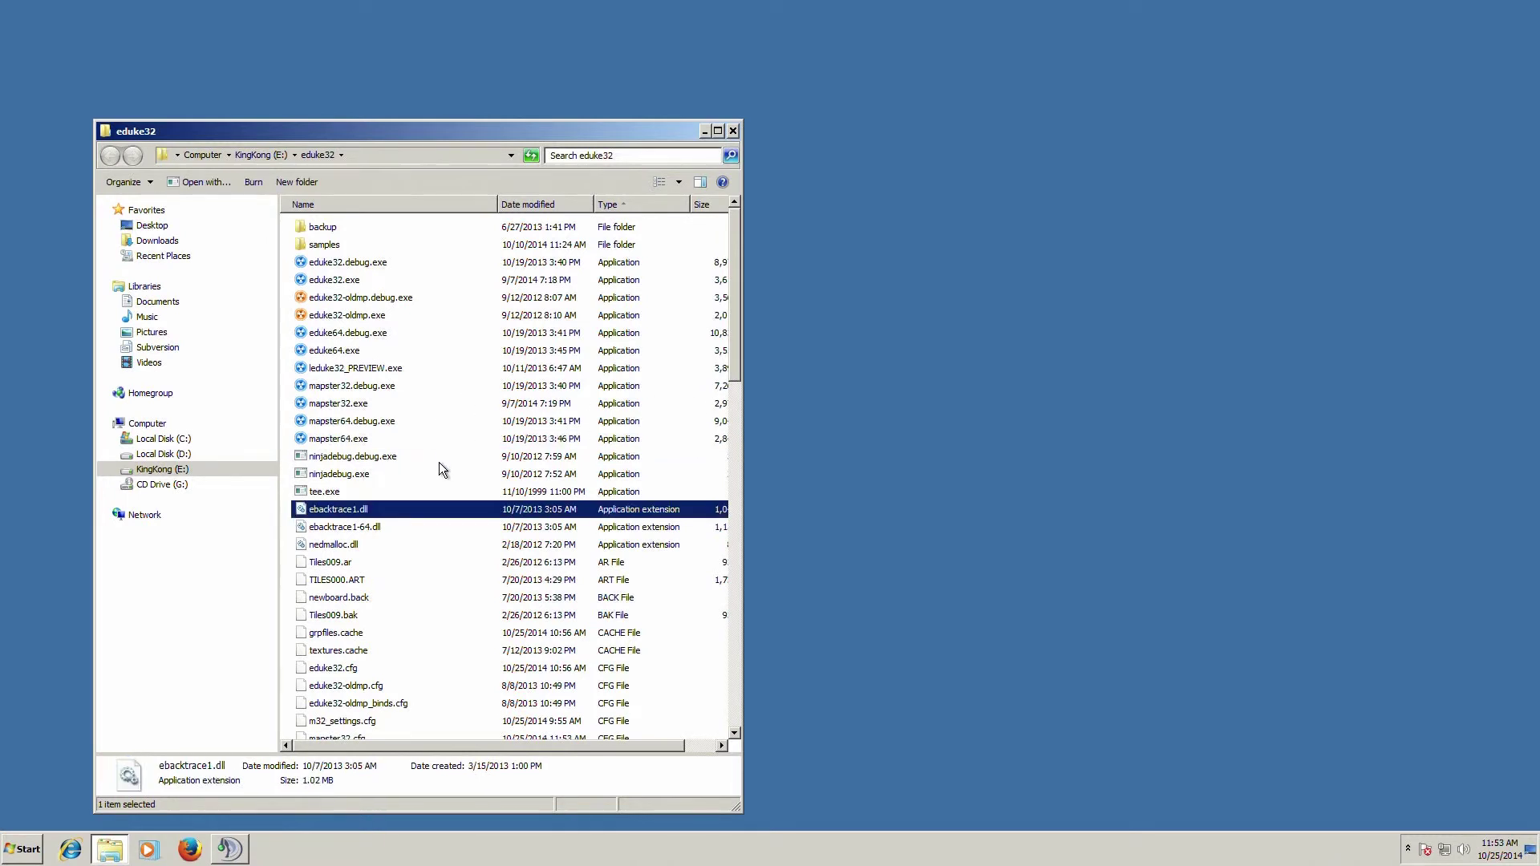
pyautogui.press('e')
pyautogui.press('e')
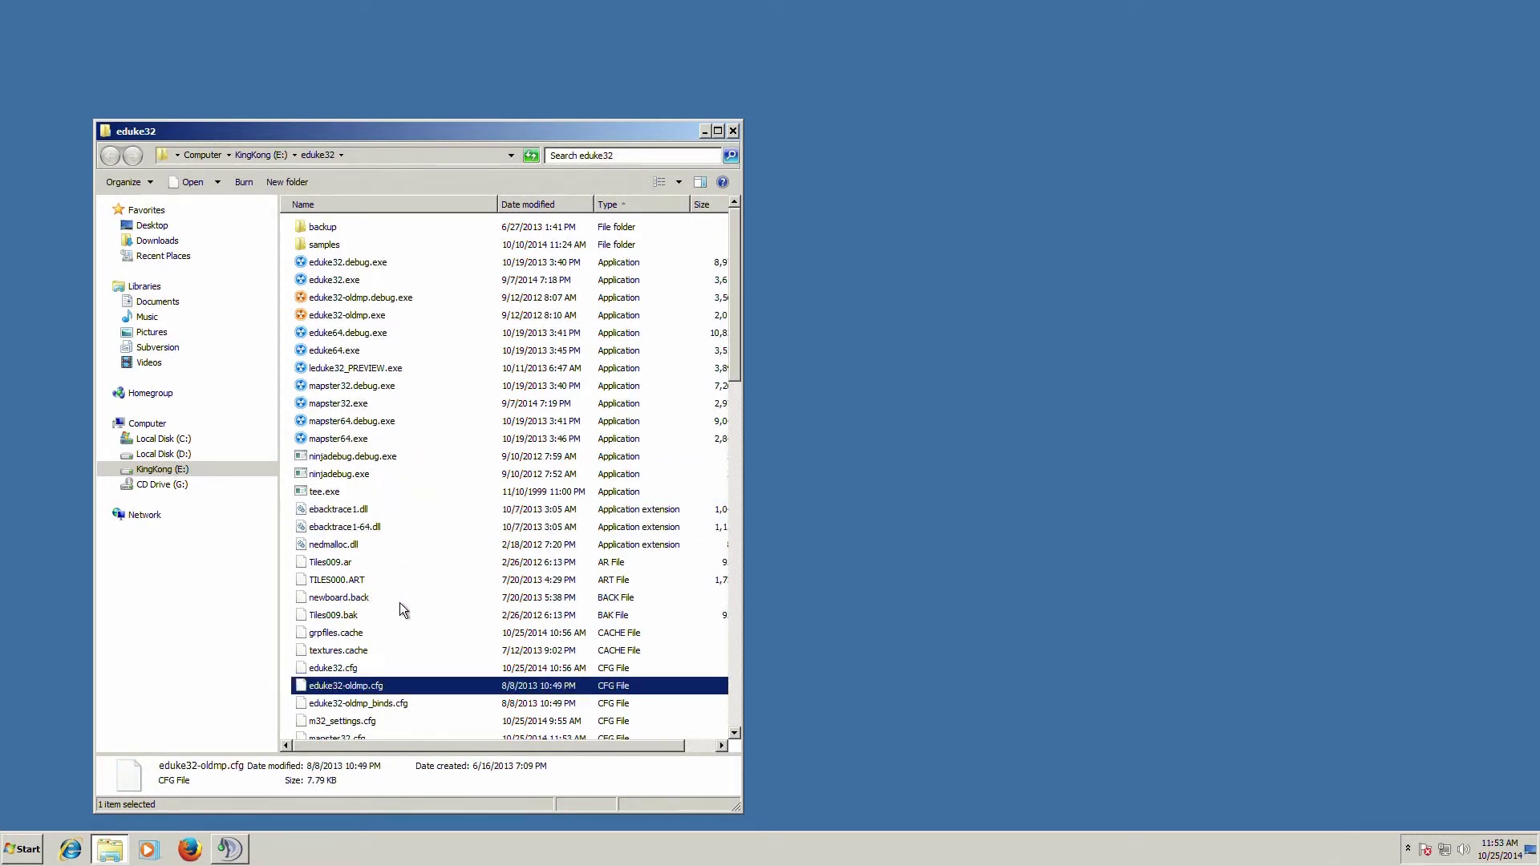
pyautogui.press('e')
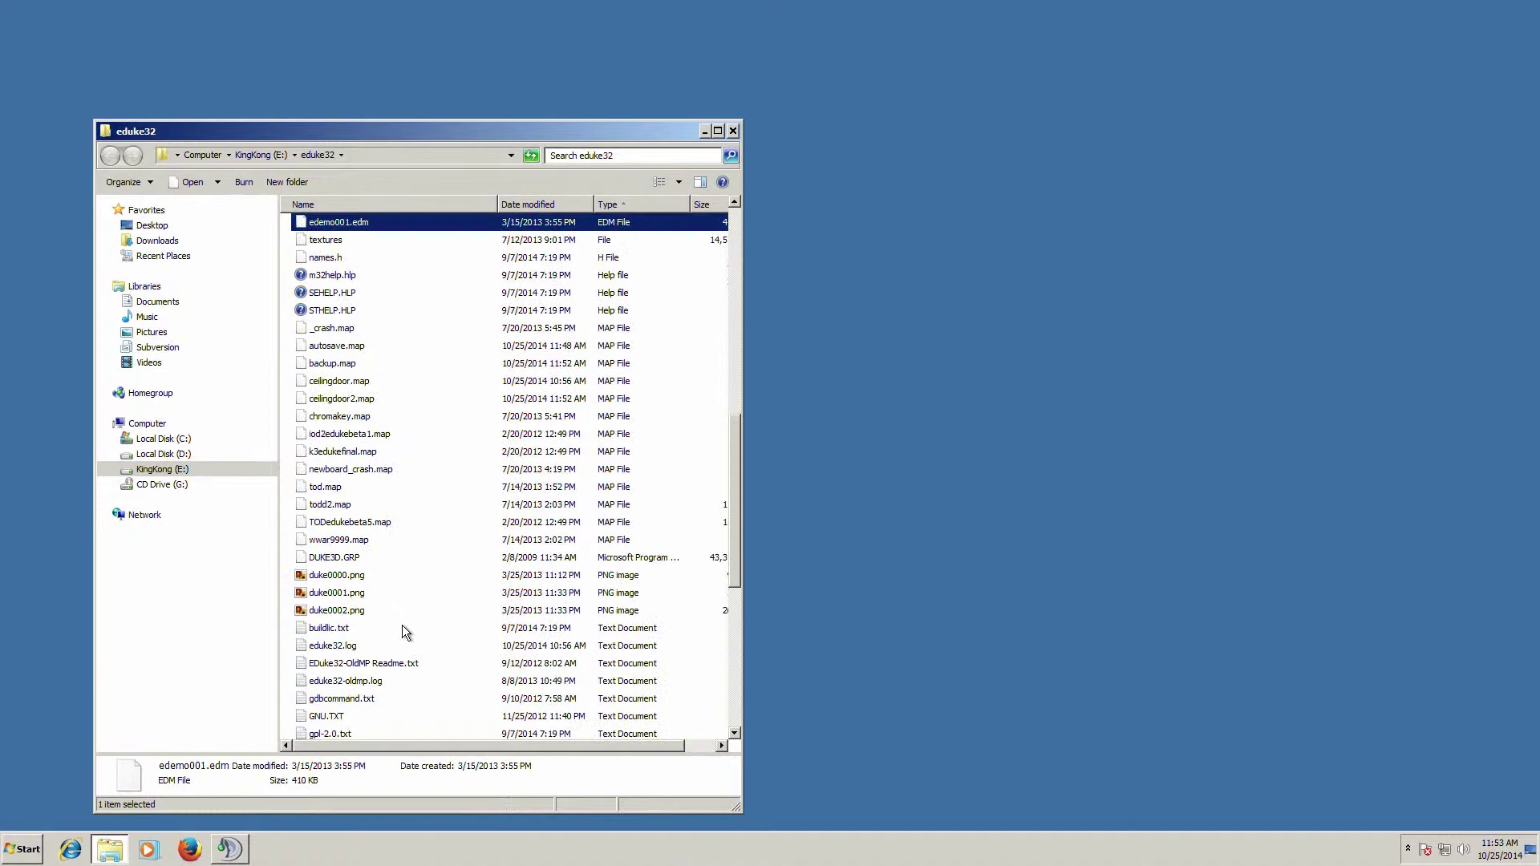
pyautogui.press('e')
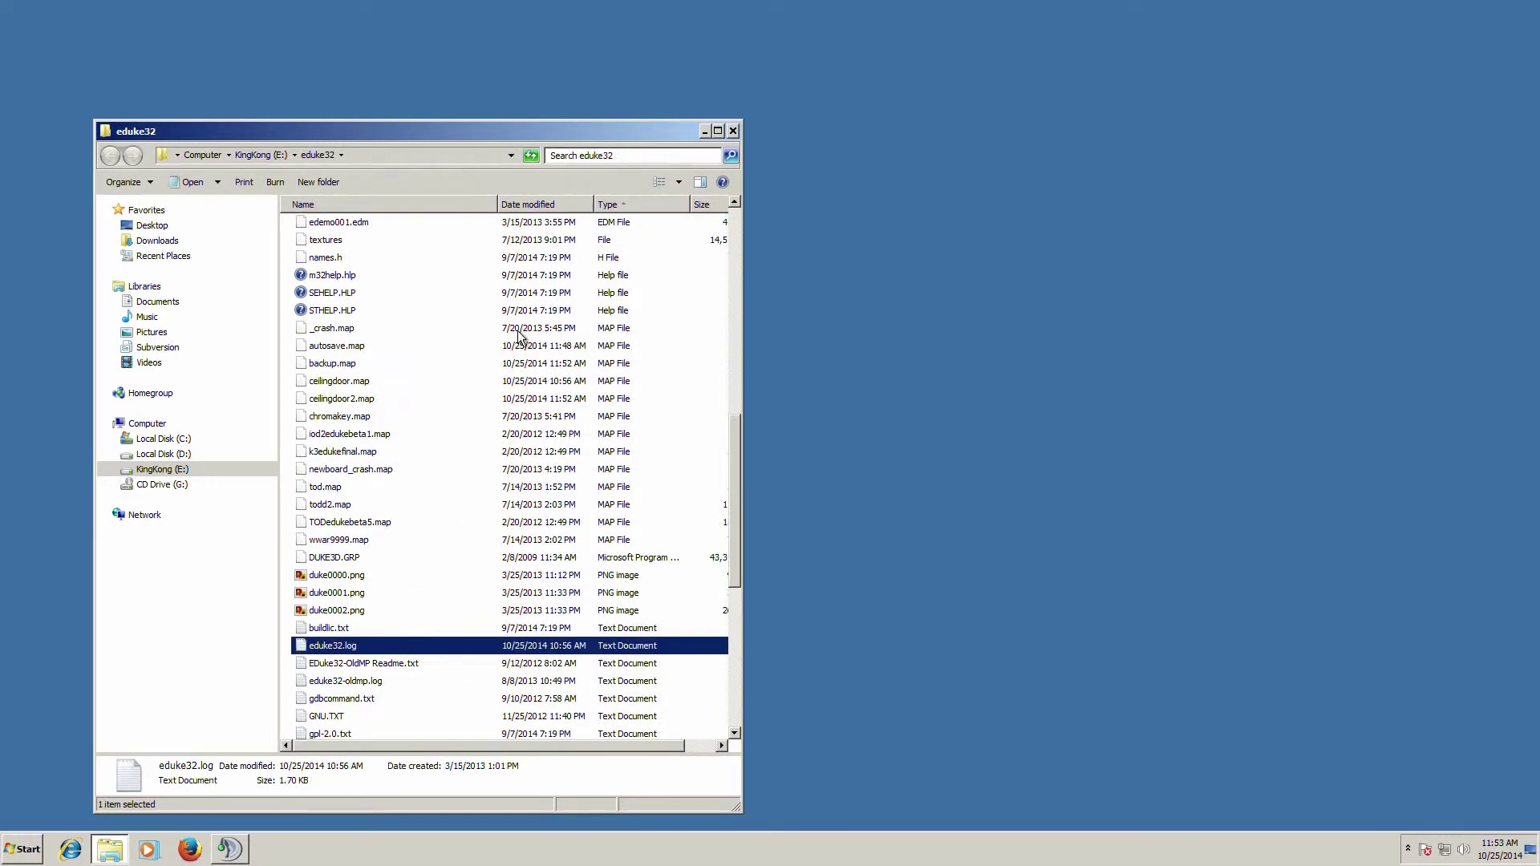
pyautogui.click(381, 155)
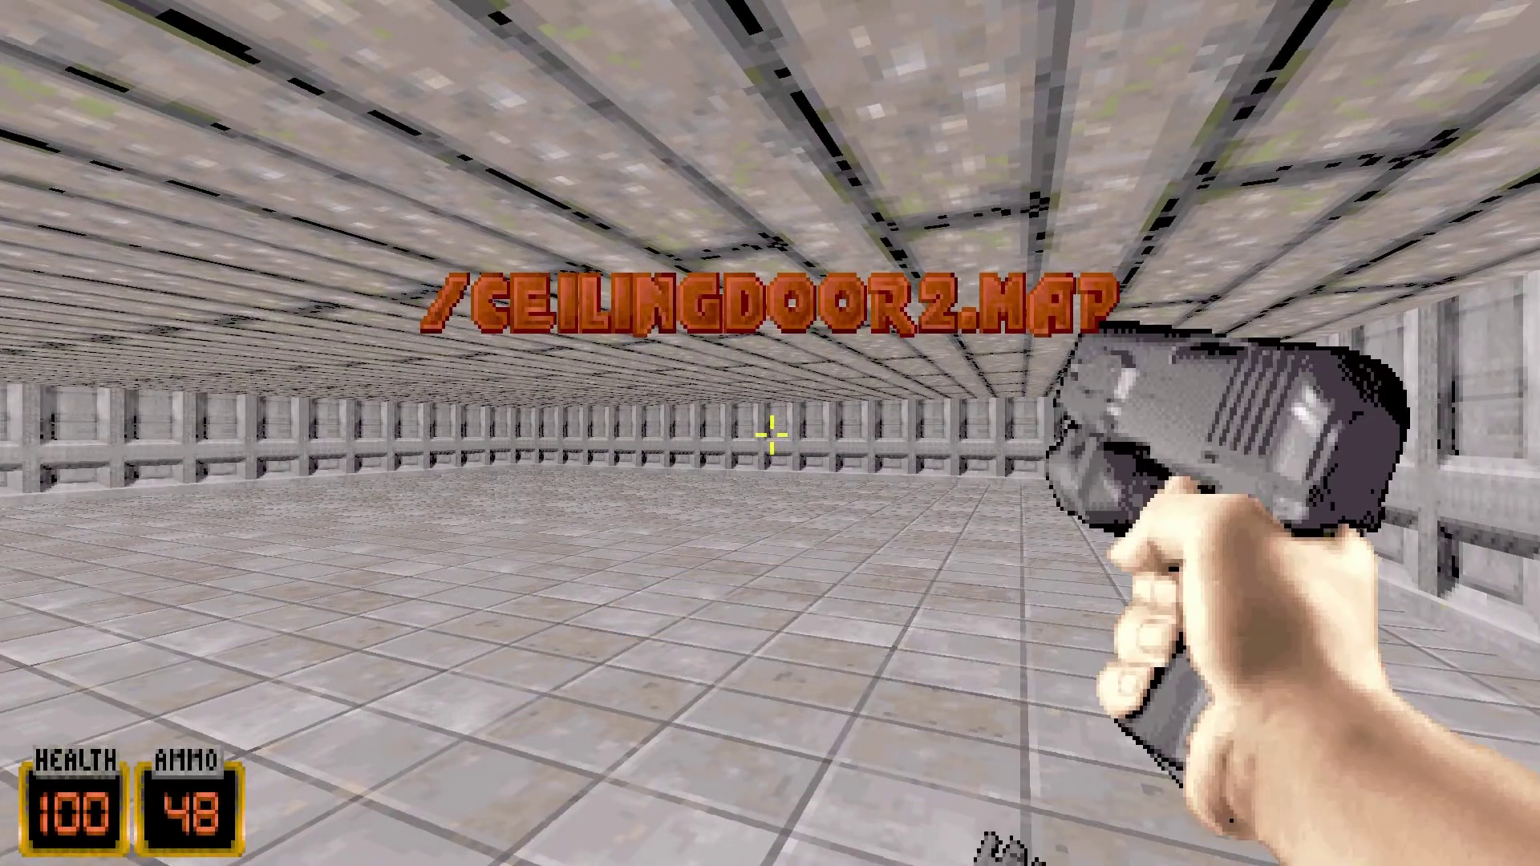
# Walk up to the red ceiling door, open it and go through into the other room
pyautogui.press('Left')
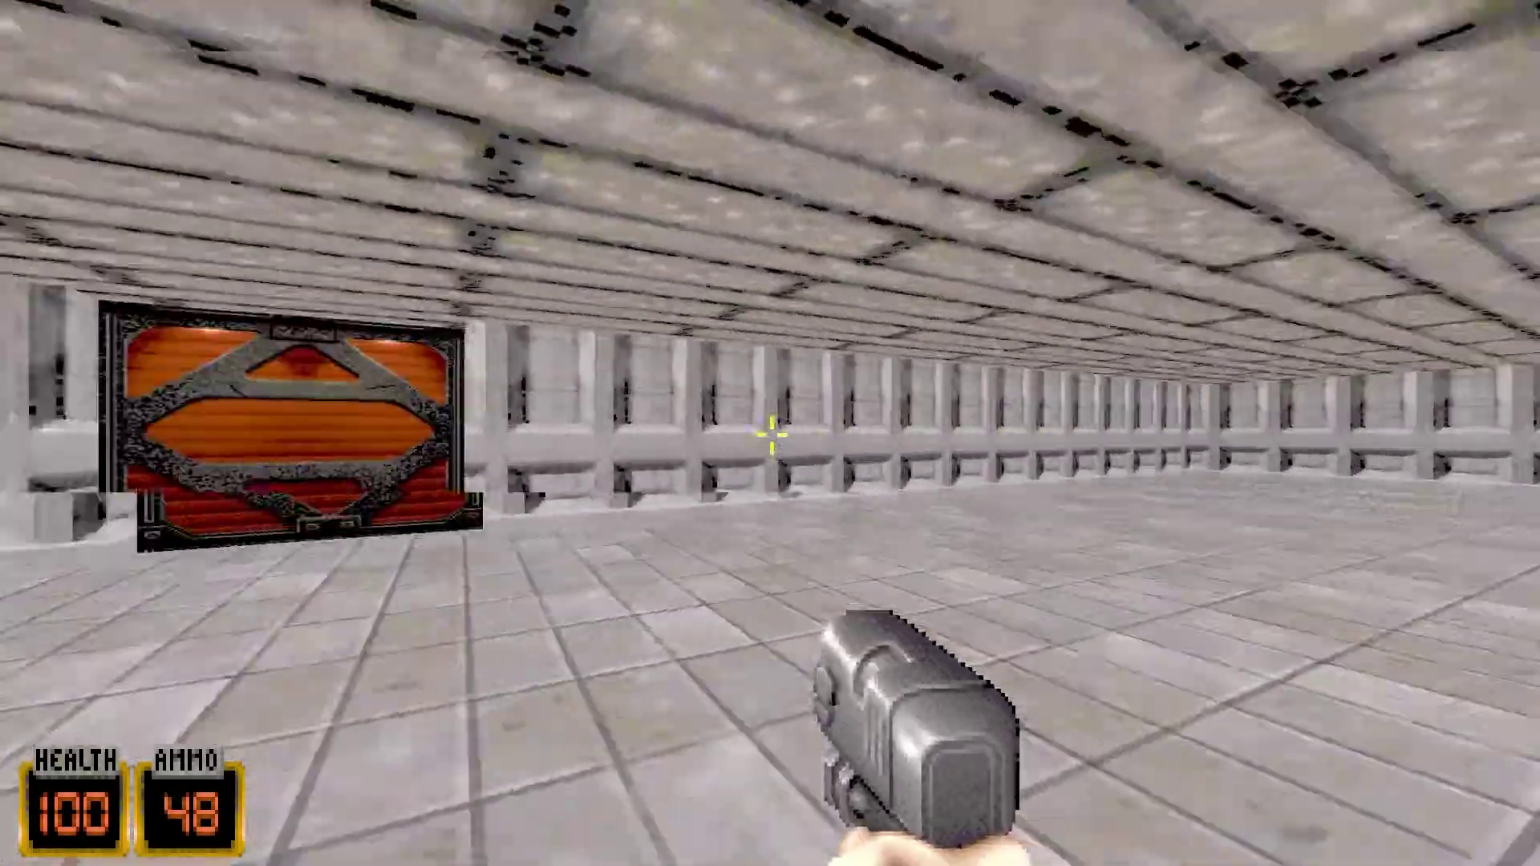
pyautogui.press('w')
pyautogui.press('space')
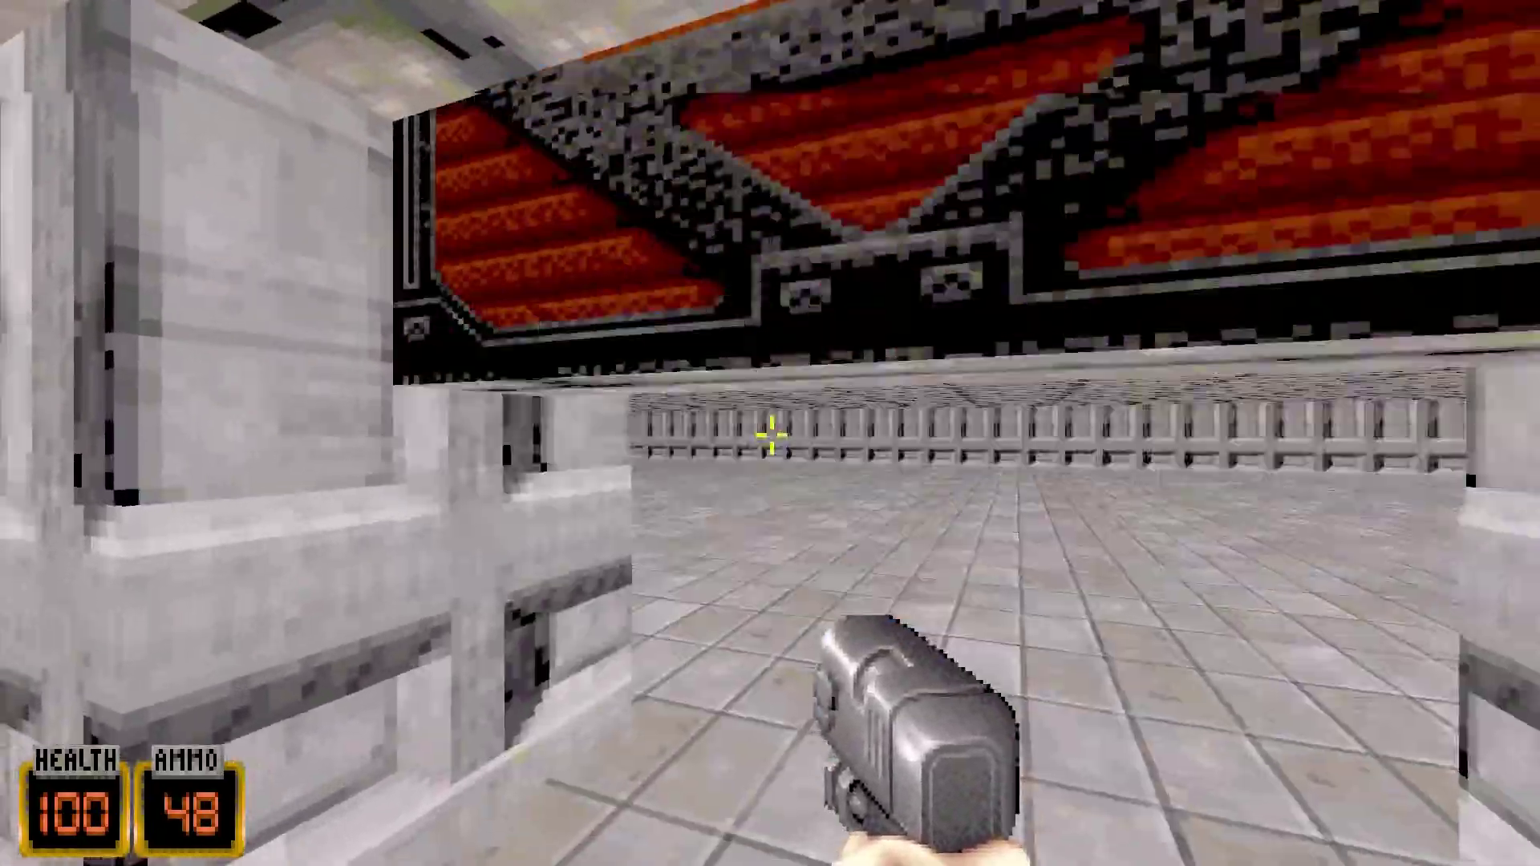
pyautogui.press('Up')
pyautogui.press('Right')
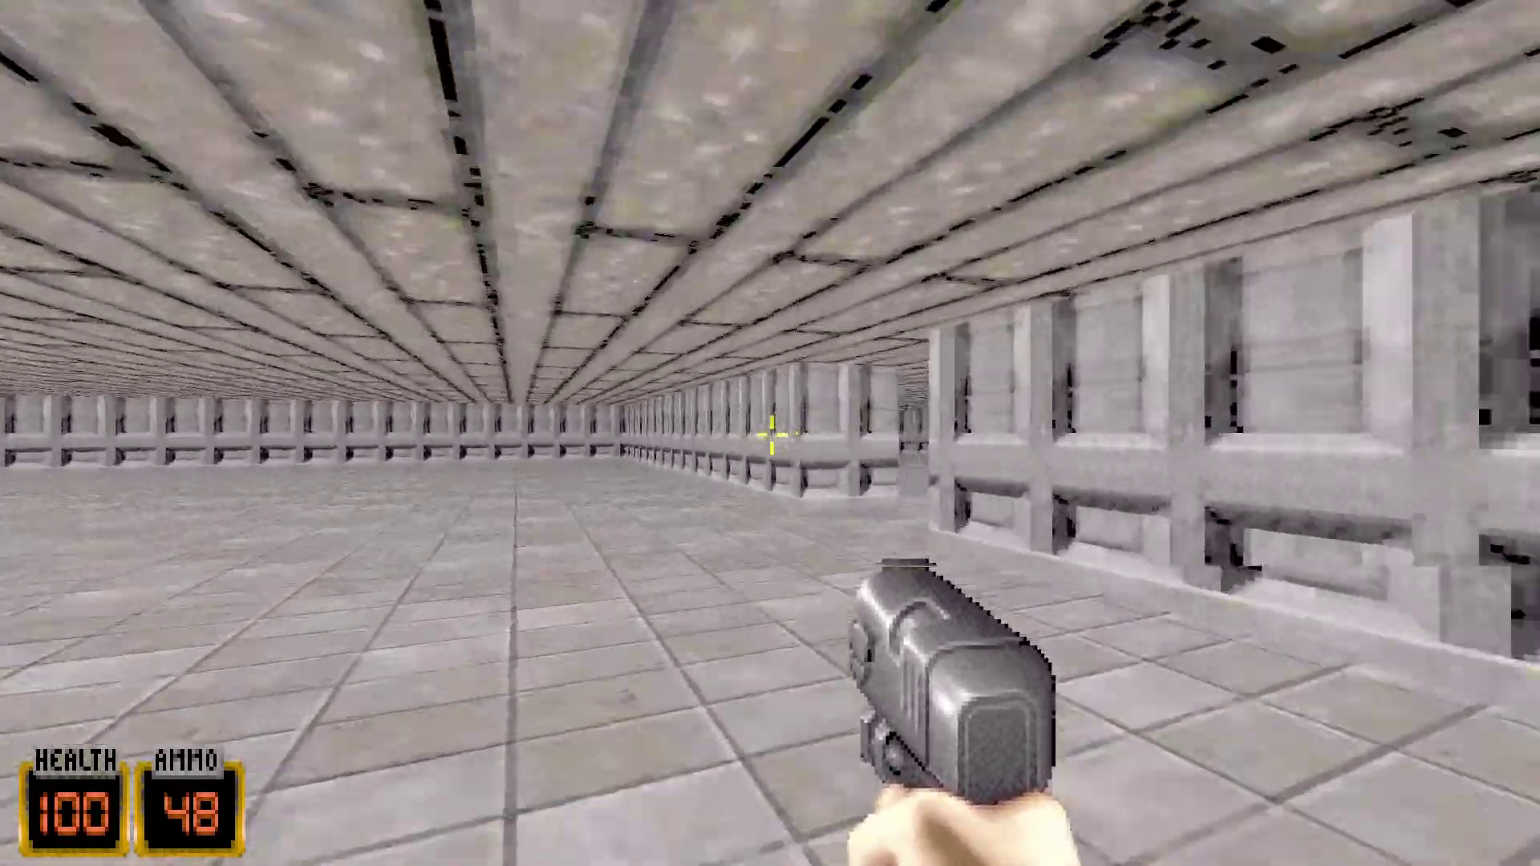
# Turn back toward the doorway and watch whether the ceiling door closes automatically
pyautogui.press('Right')
pyautogui.press('Up')
pyautogui.press('Right')
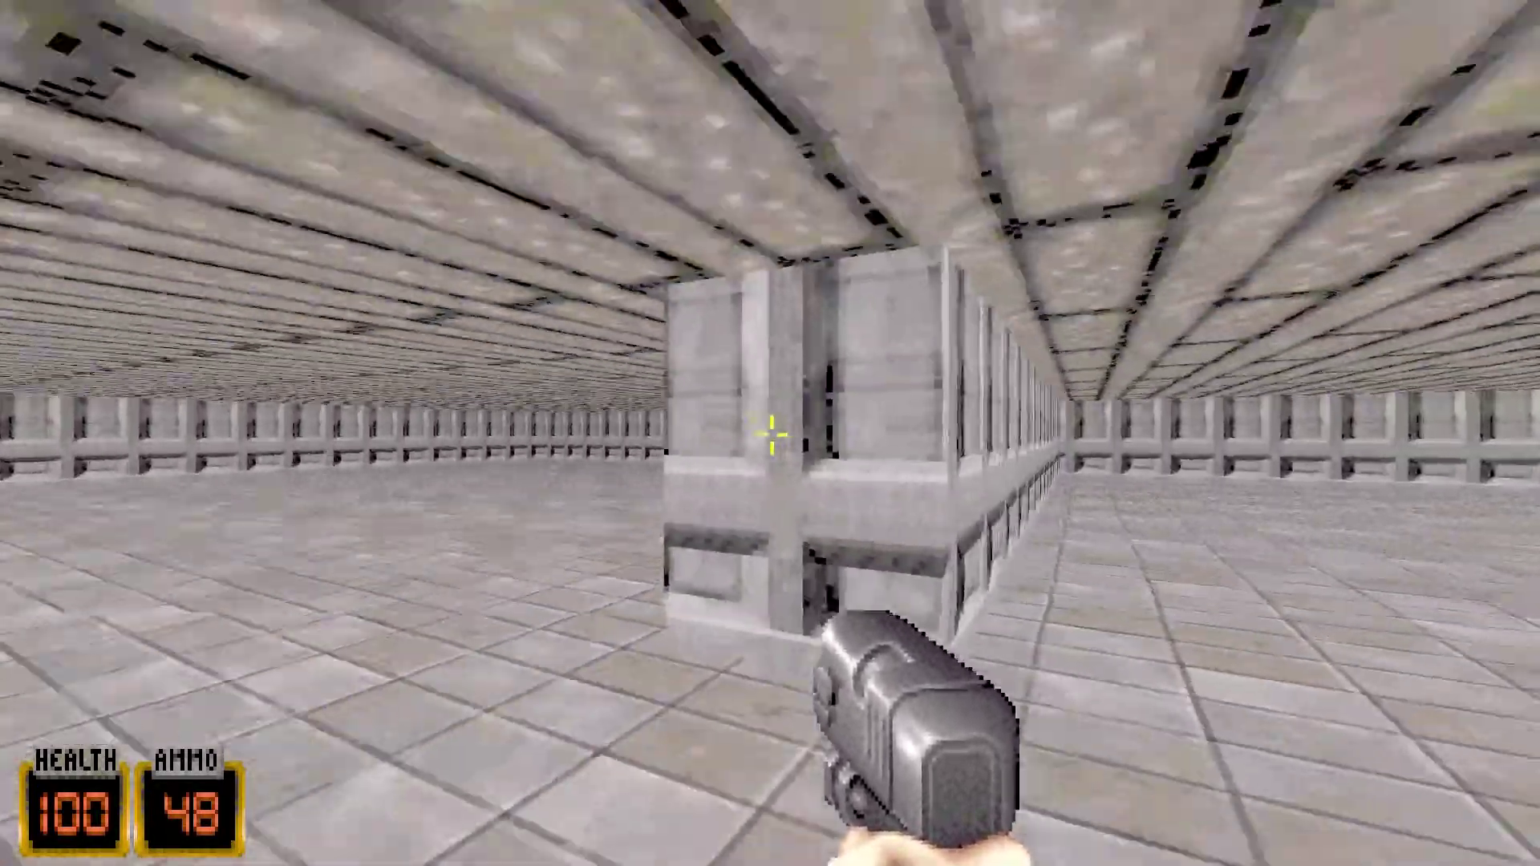
pyautogui.press('Left')
pyautogui.press('Up')
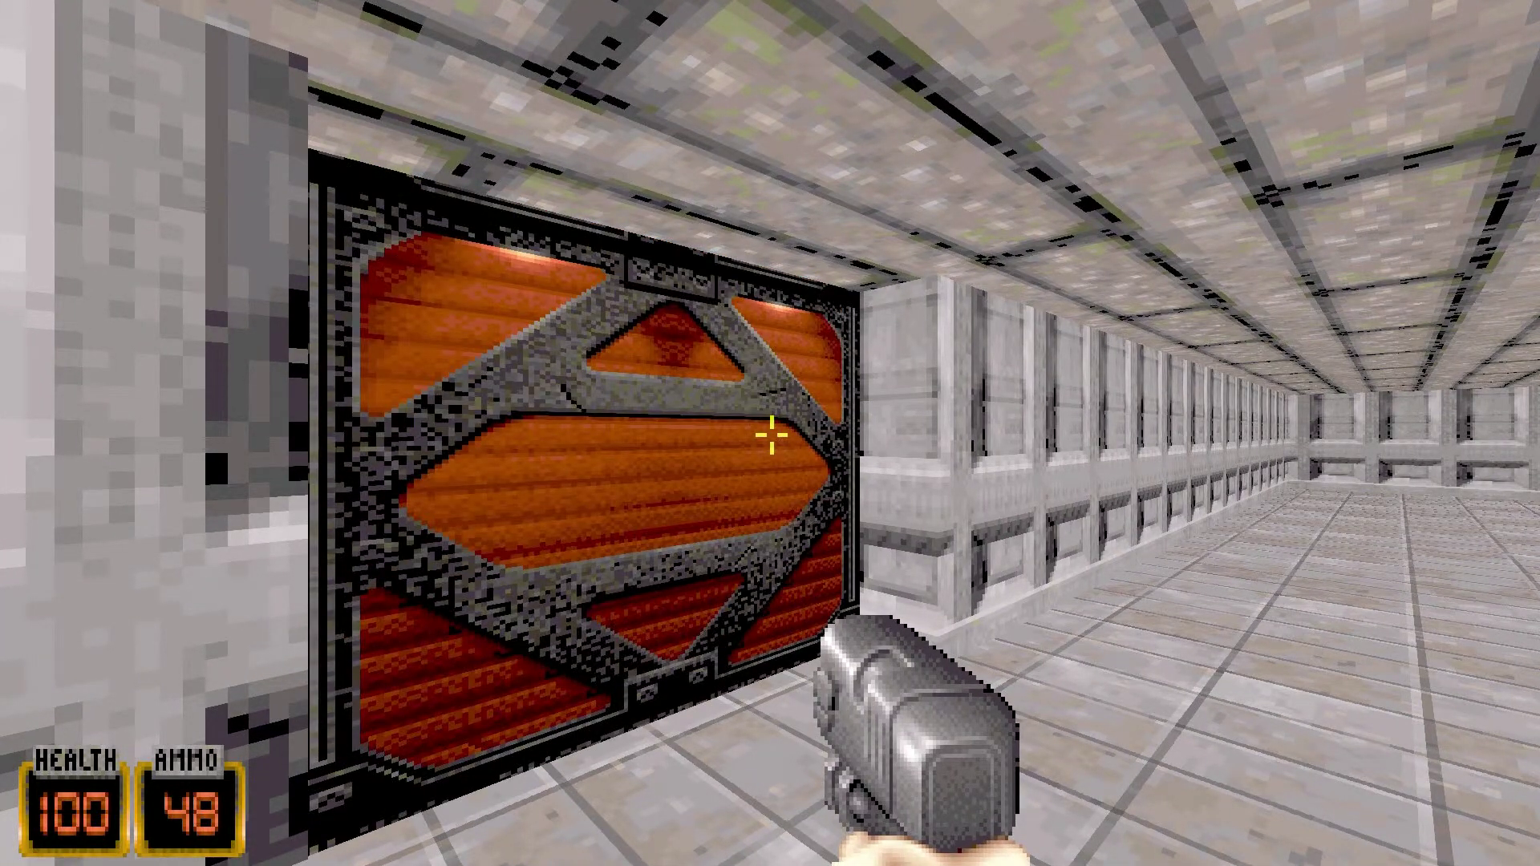
# Operate the ceiling door several times from the other room to test its opening and closing
pyautogui.press('ctrl')
pyautogui.press('w')
pyautogui.press('e')
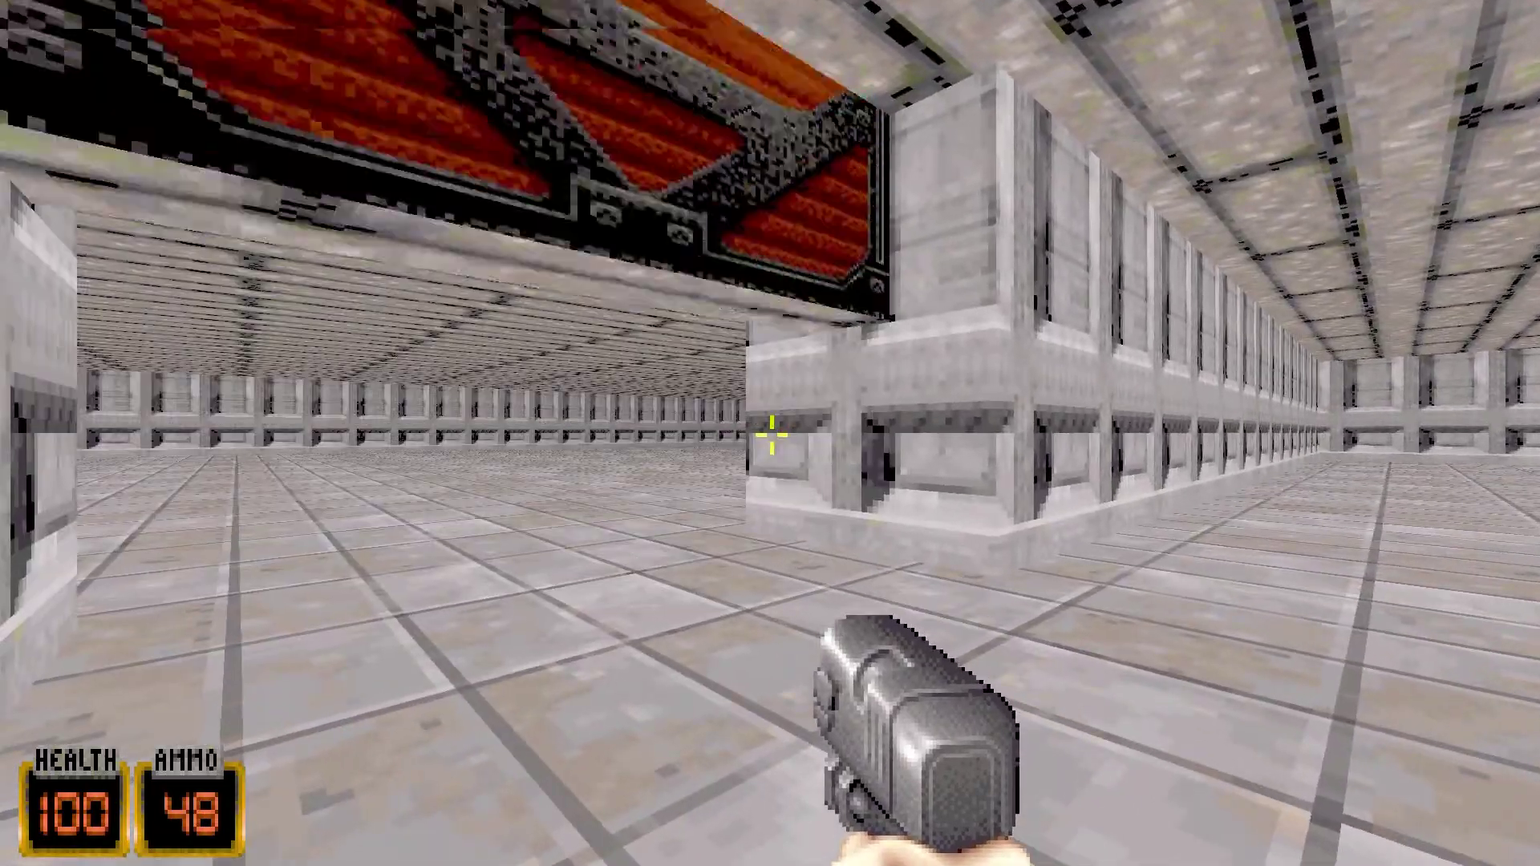
pyautogui.press('e')
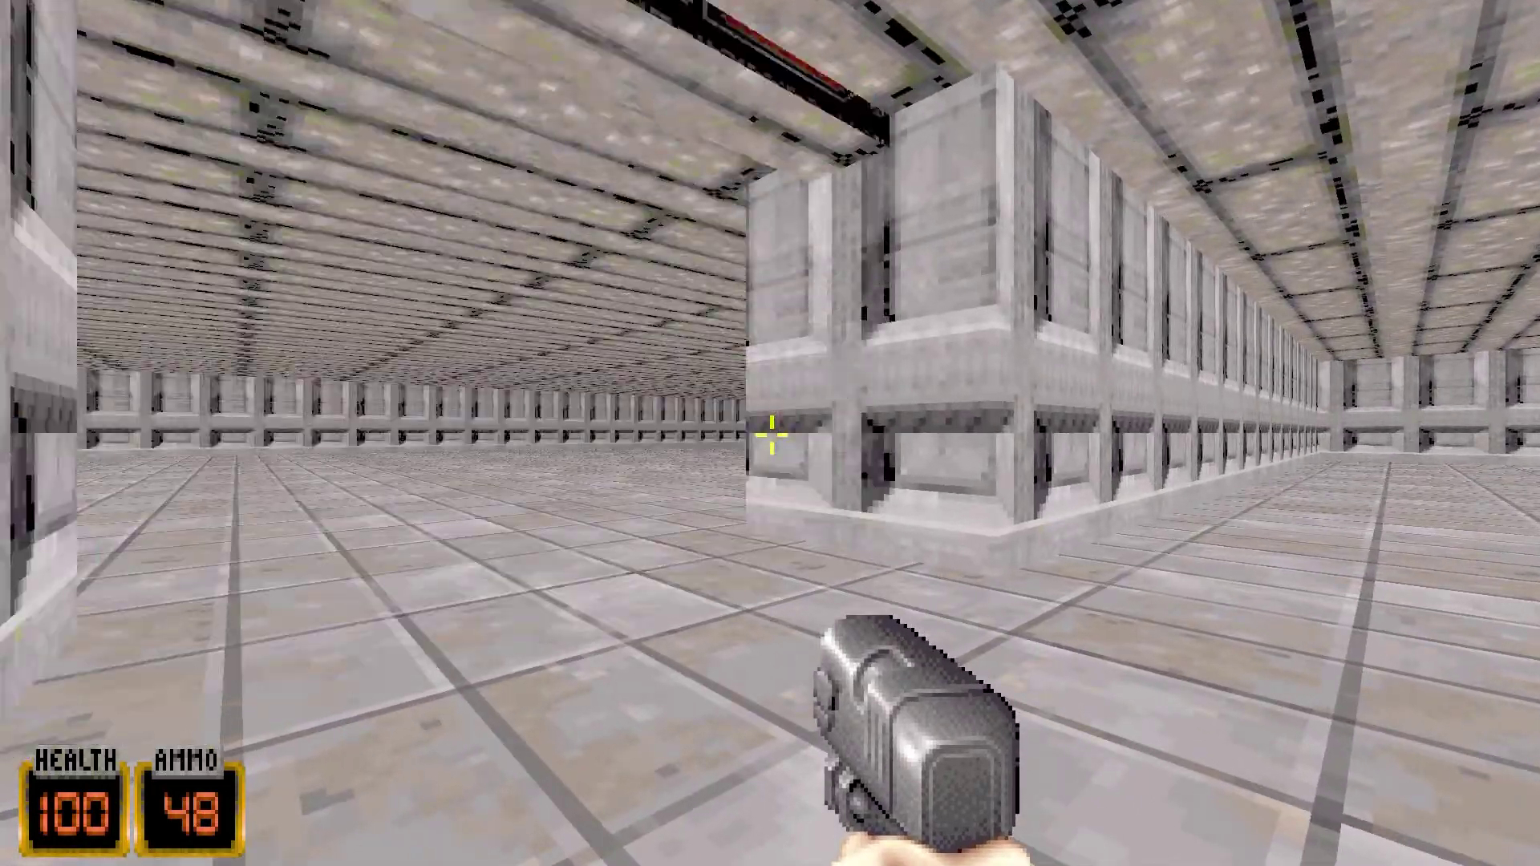
pyautogui.press('e')
pyautogui.press('d')
pyautogui.press('Left')
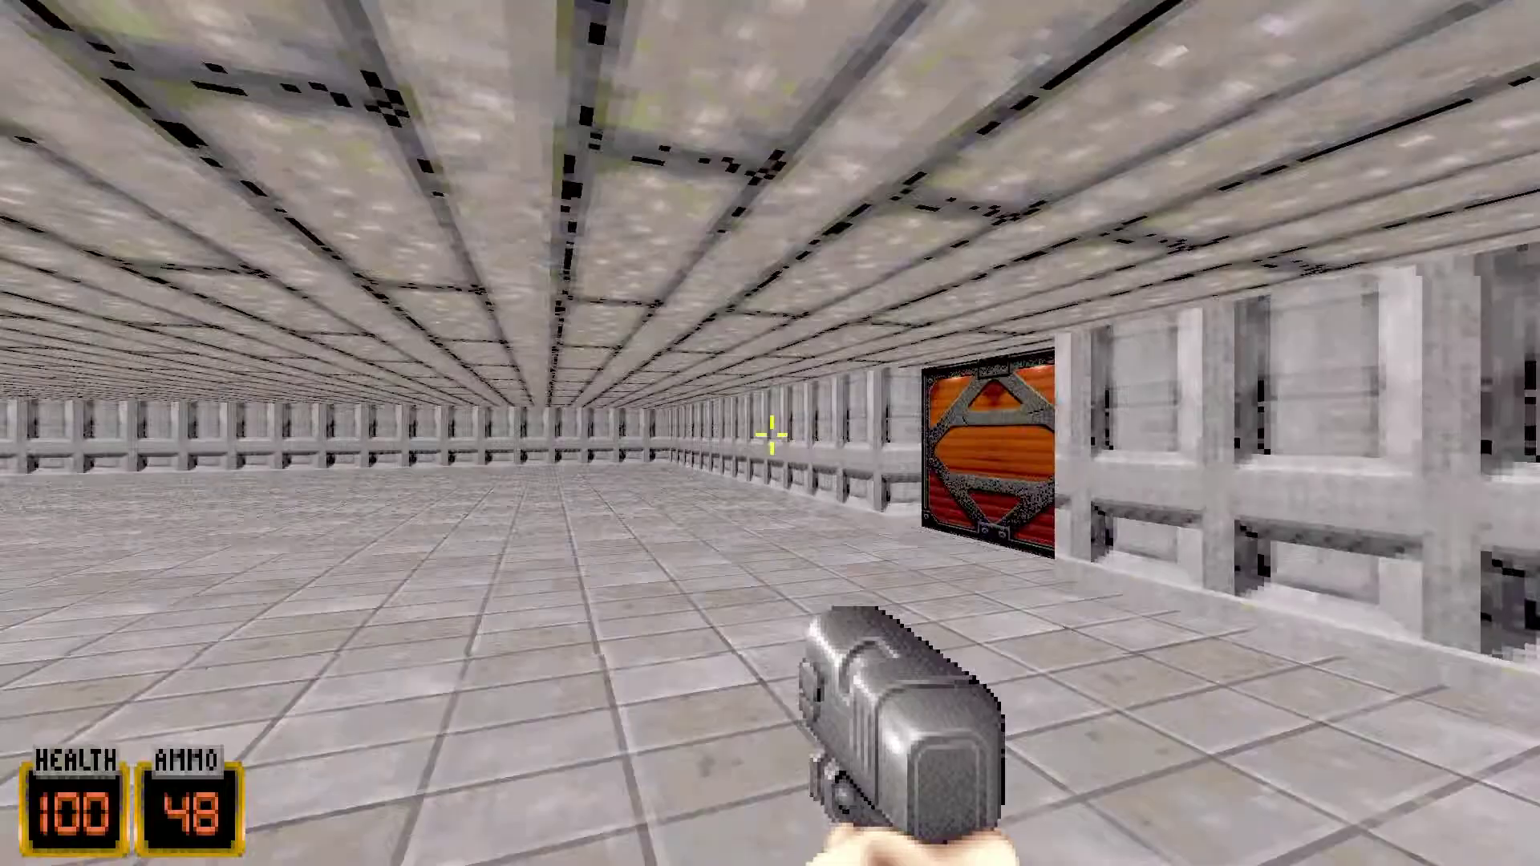
# Reopen the closed ceiling door and walk through it to check the passage between the rooms
pyautogui.press('Up')
pyautogui.press('space')
pyautogui.press('e')
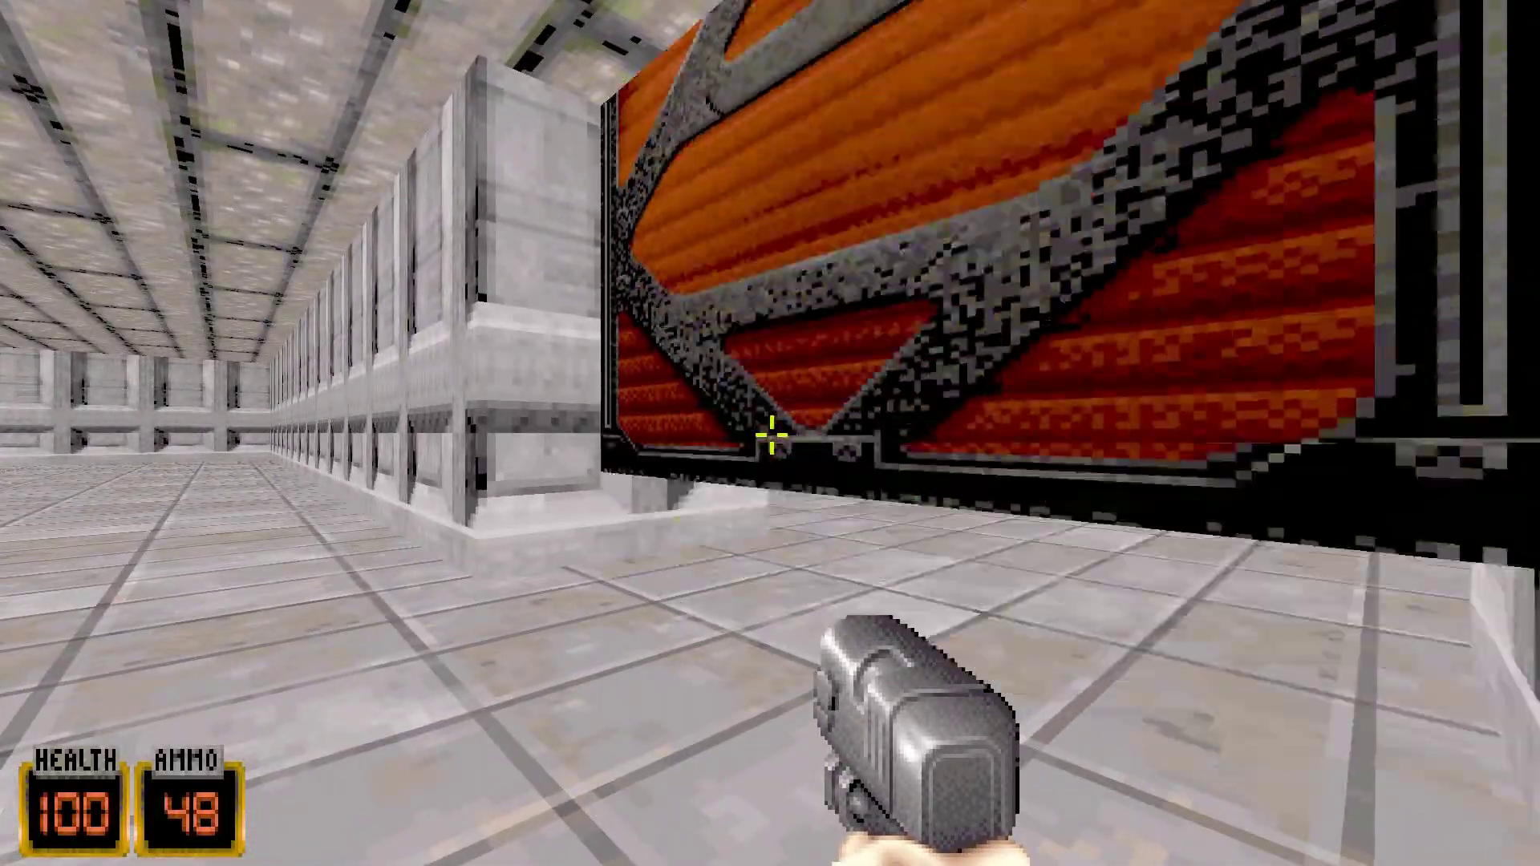
pyautogui.press('s')
pyautogui.press('w')
pyautogui.press('w')
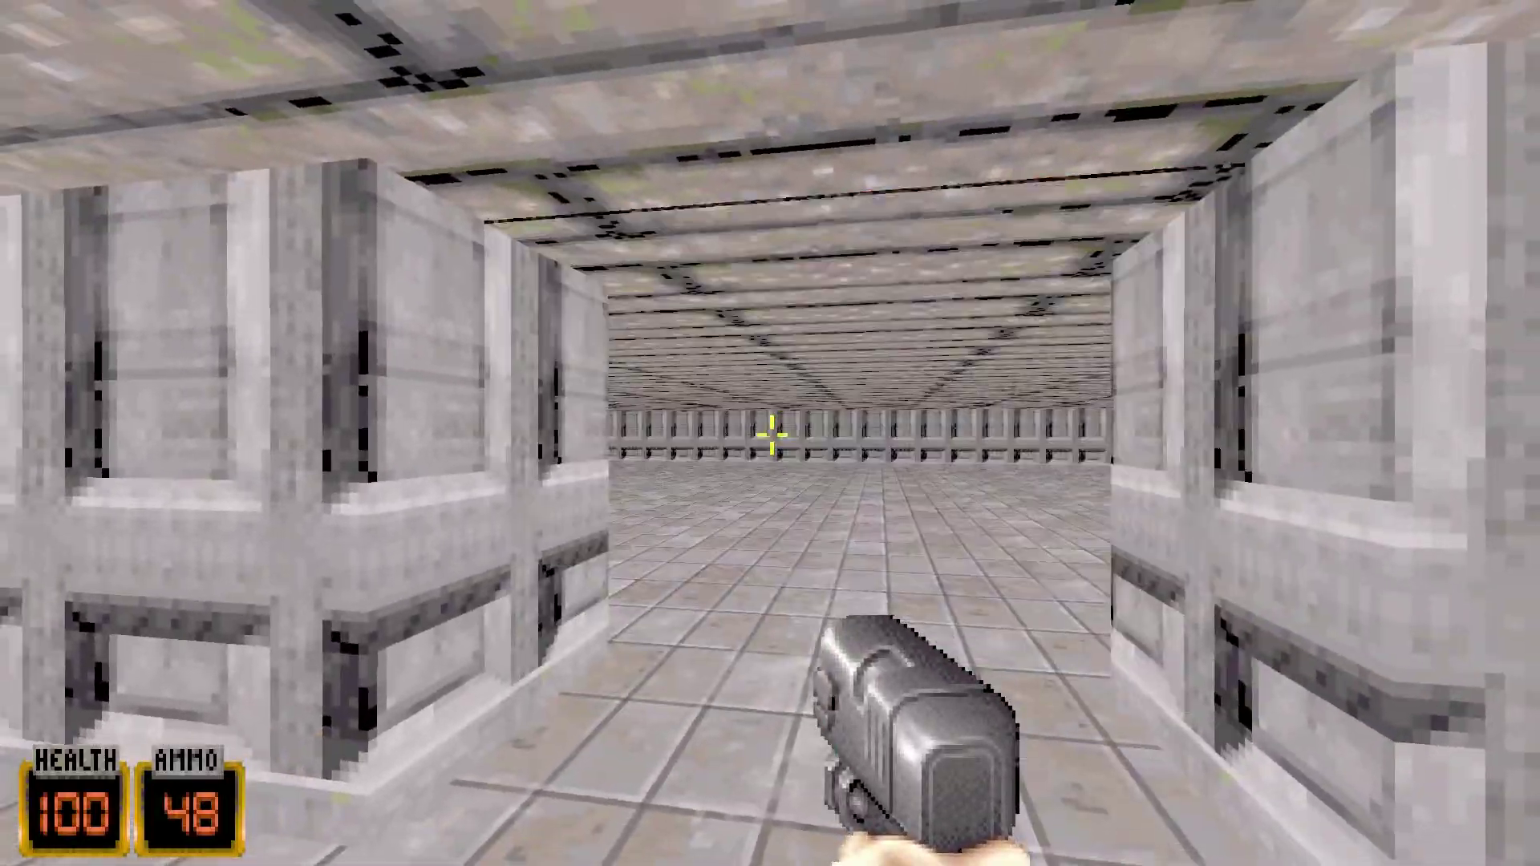
pyautogui.press('w')
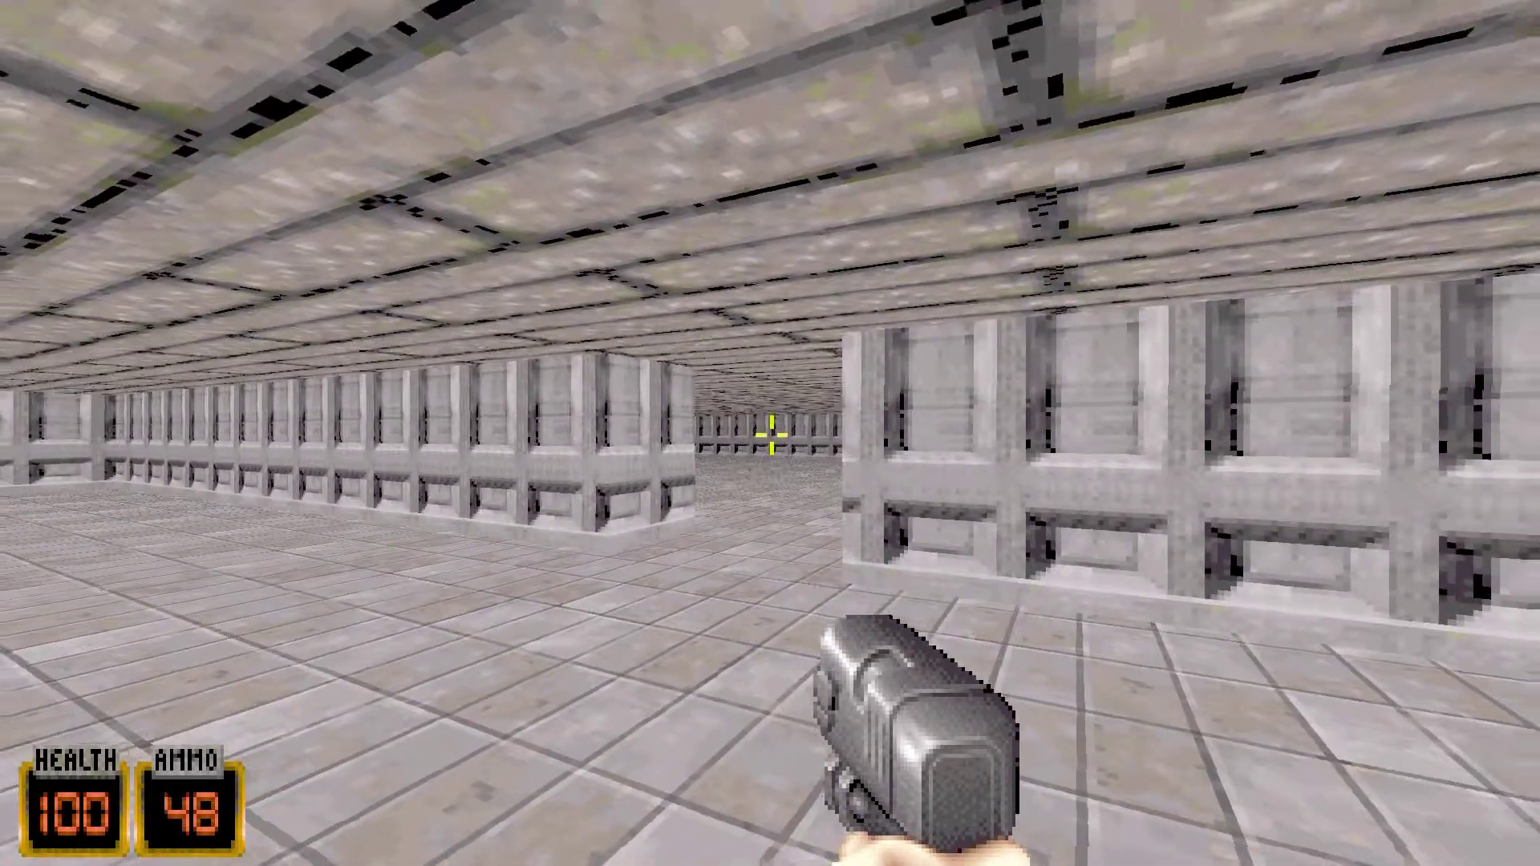
pyautogui.press('Left')
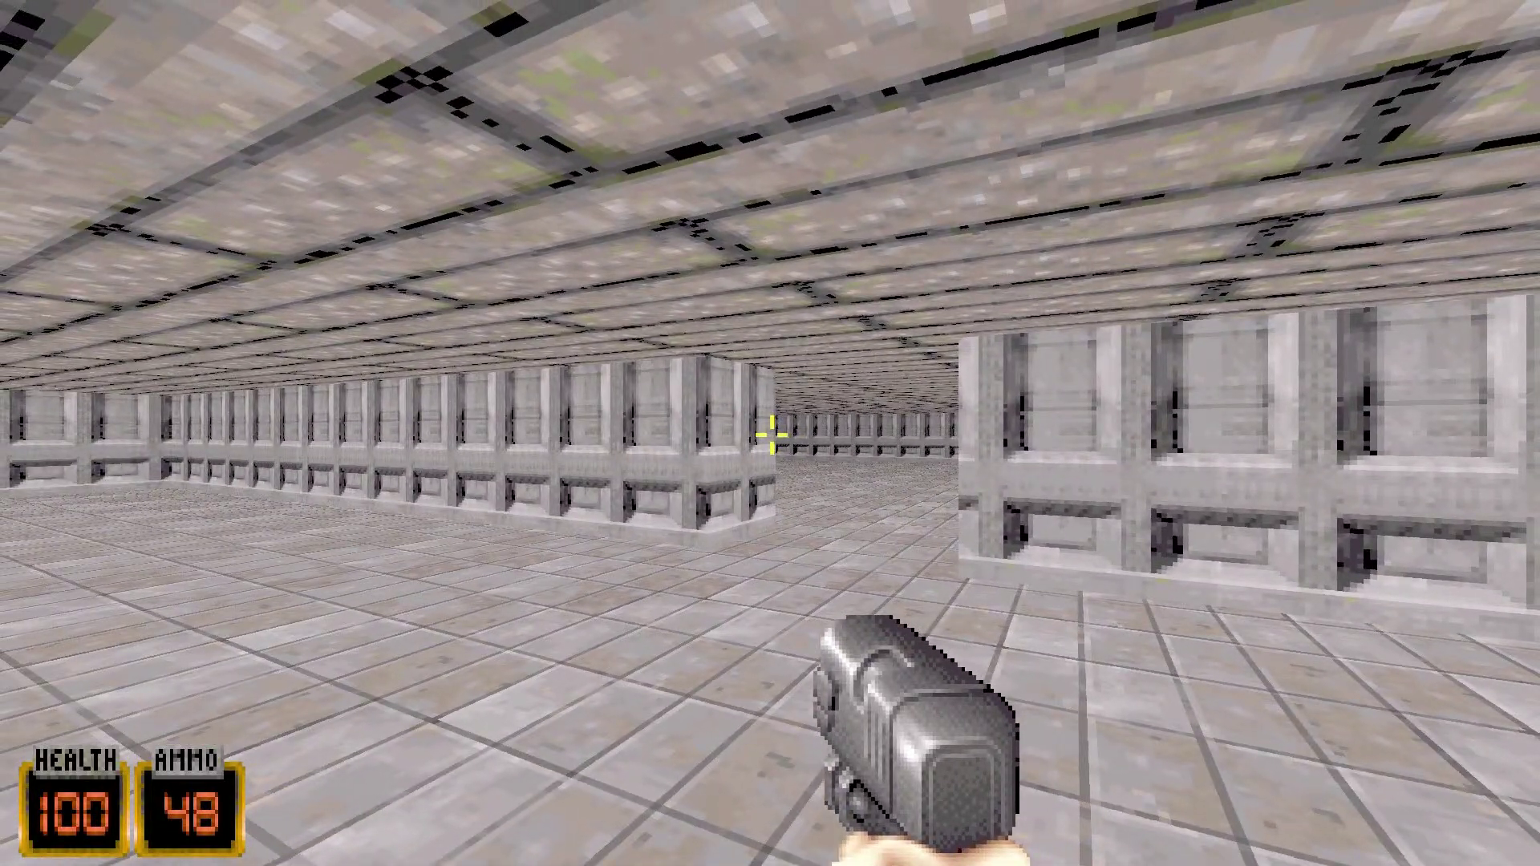